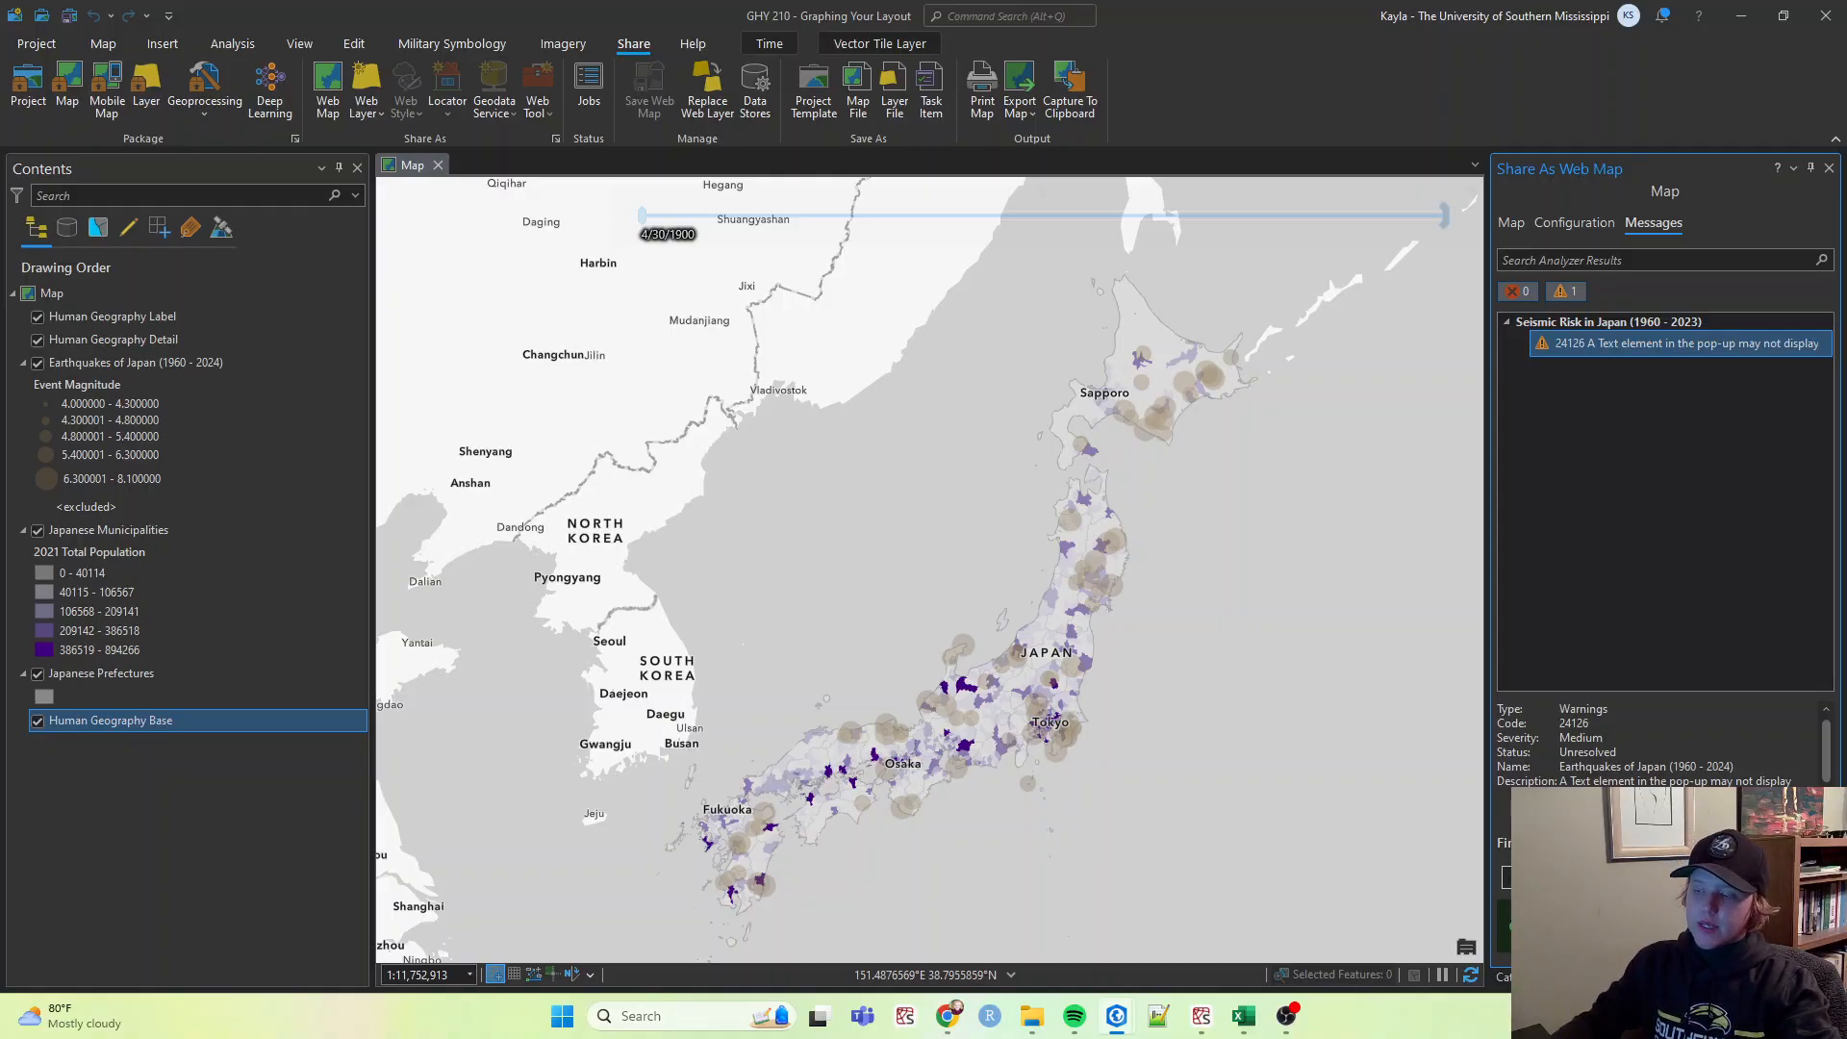
# Step: Switch to Chrome and look over the university's ArcGIS Online home page
pyautogui.click(947, 1016)
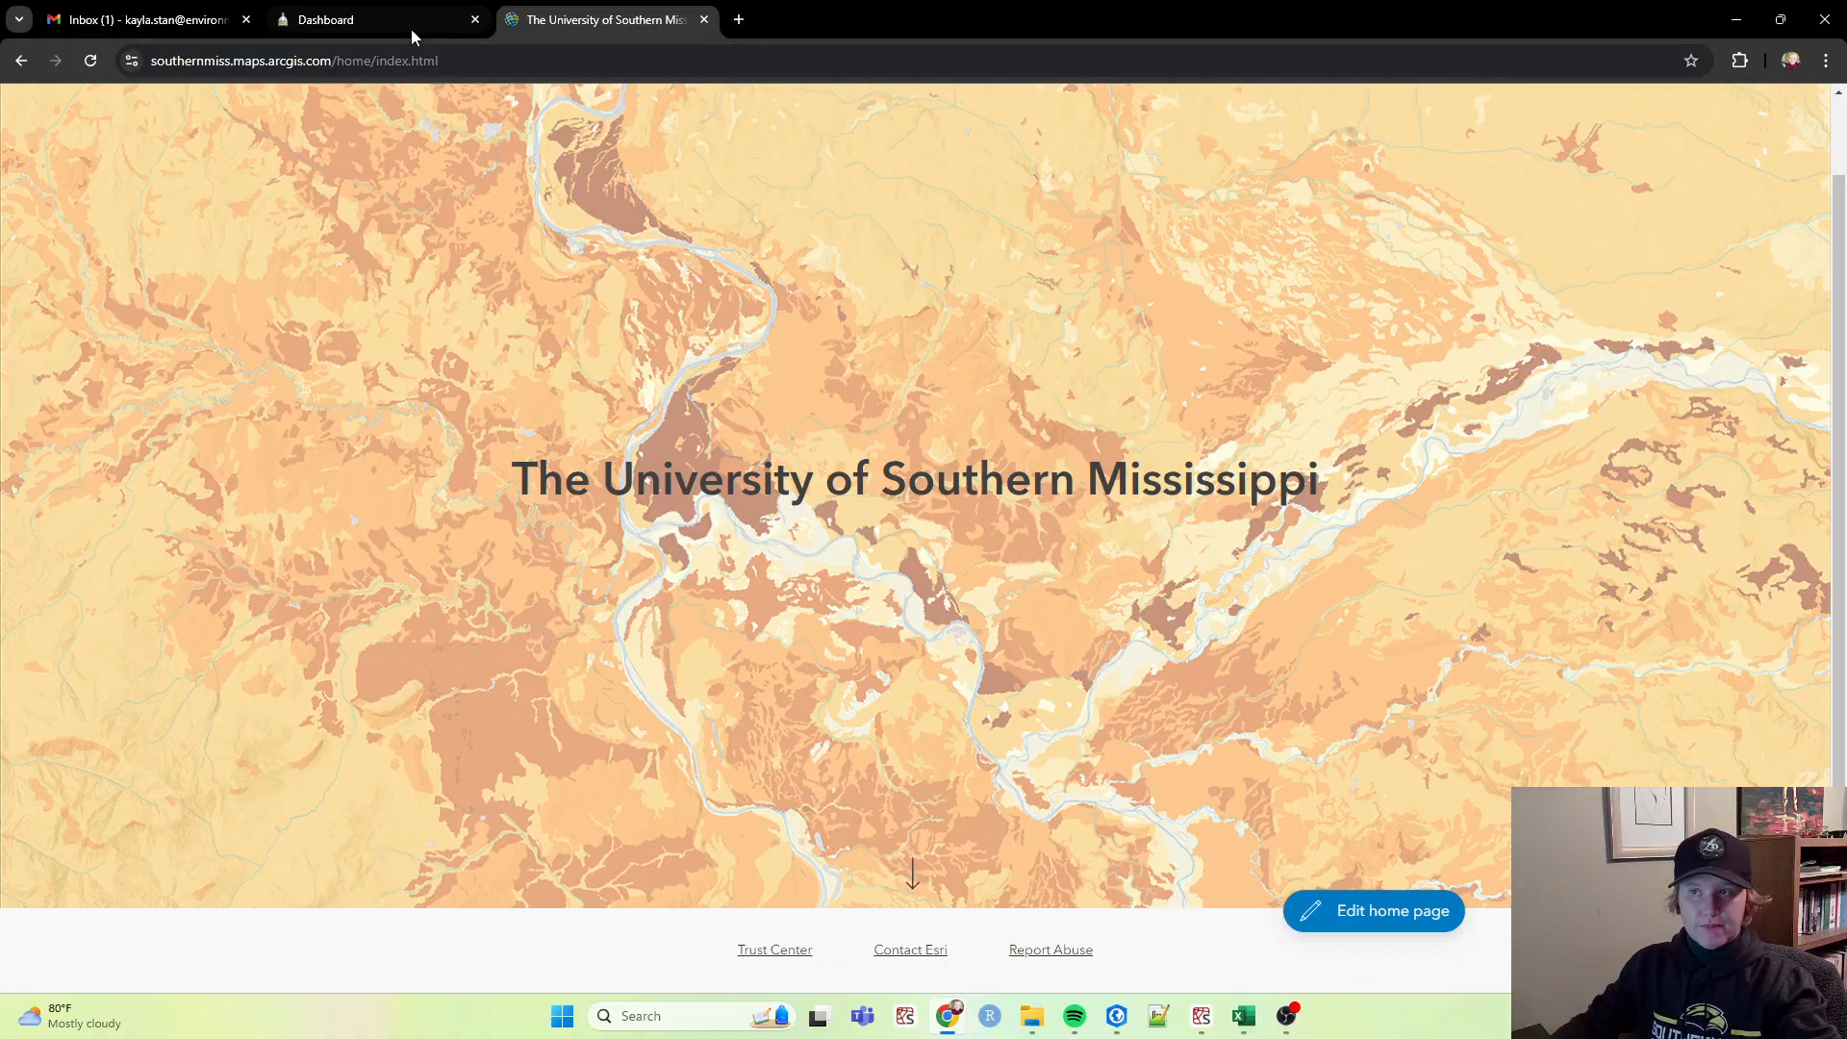
pyautogui.scroll(1, 387, 114)
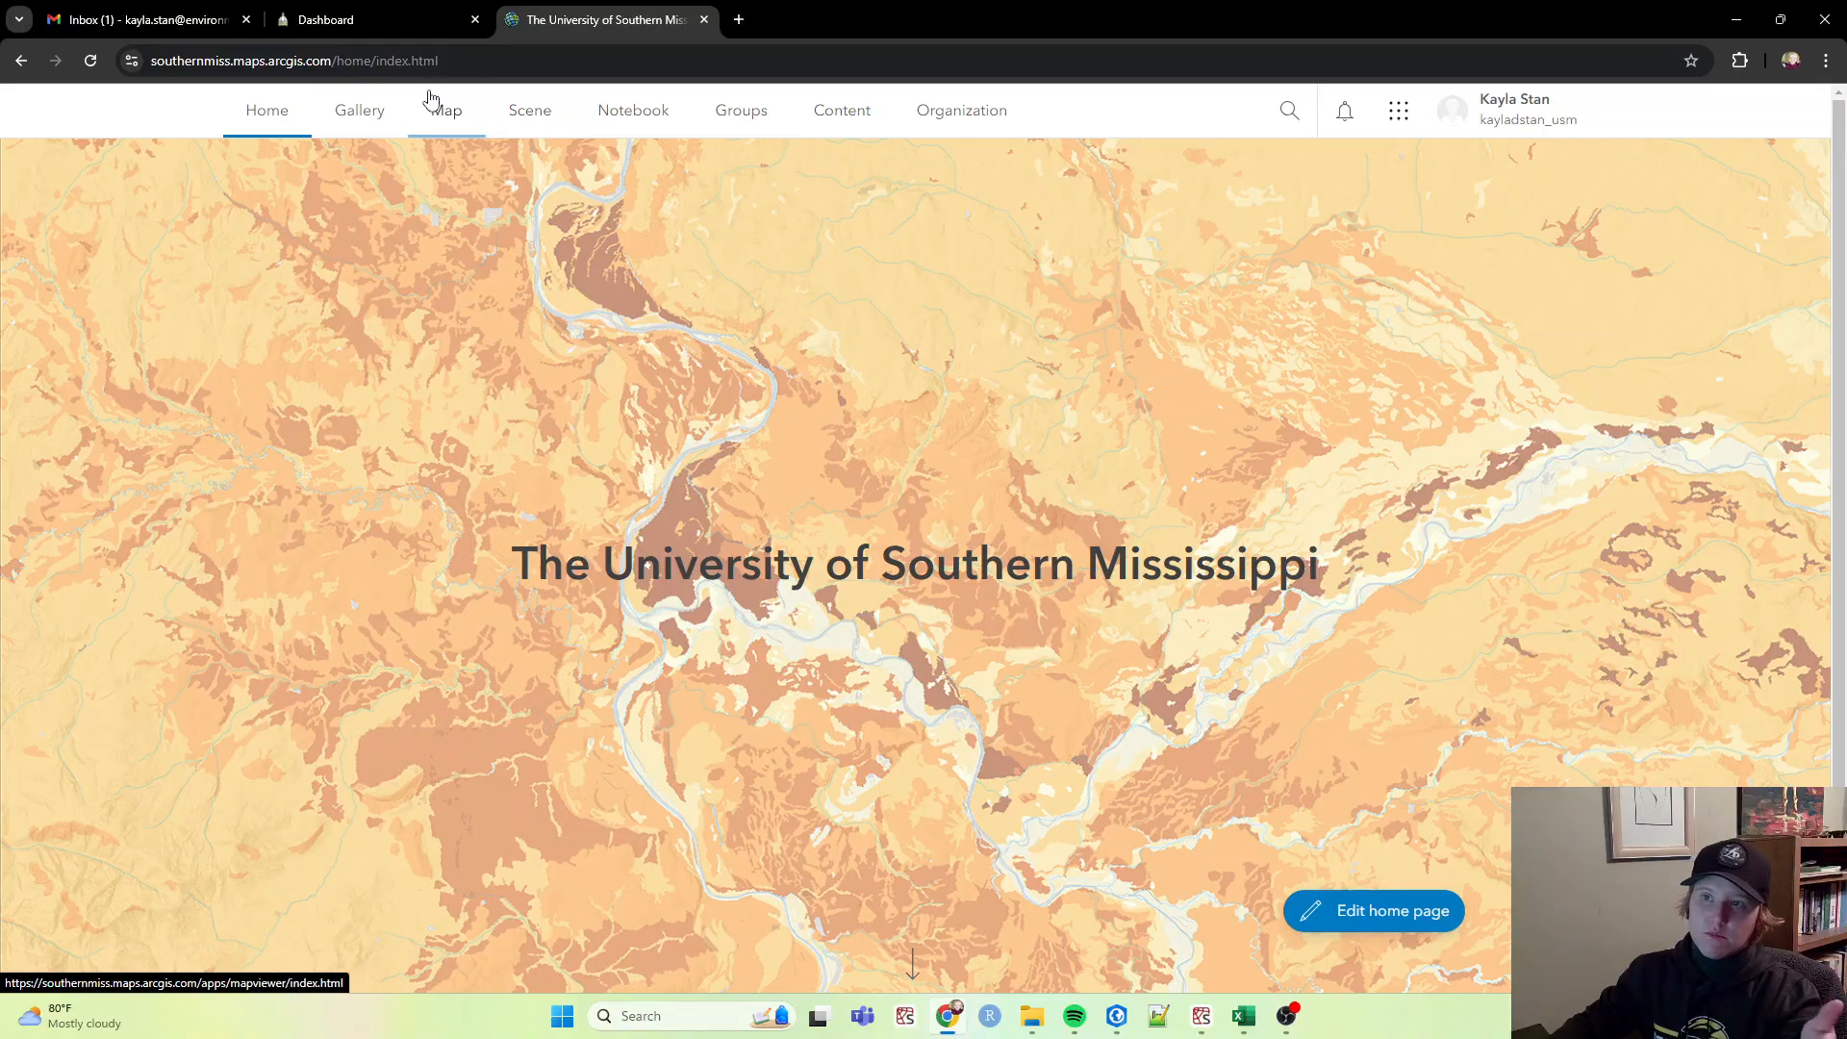
pyautogui.scroll(-1, 1010, 646)
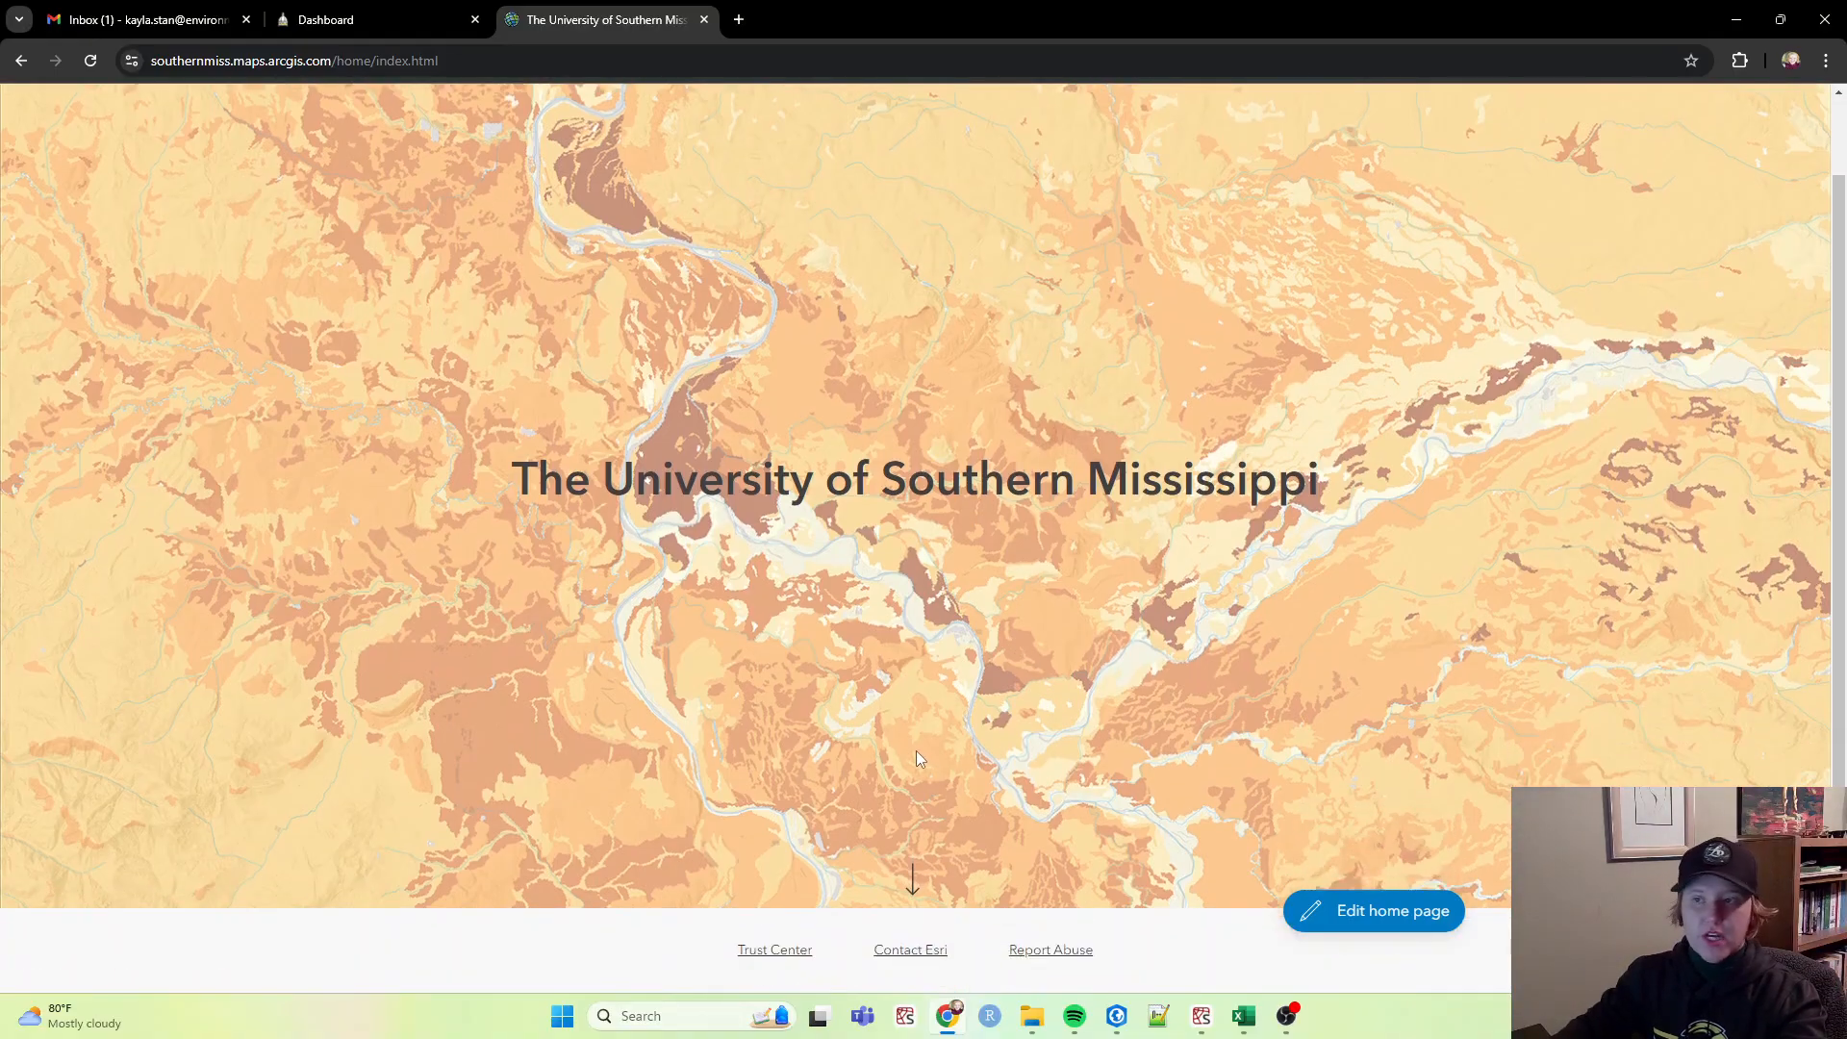
pyautogui.scroll(1, 916, 750)
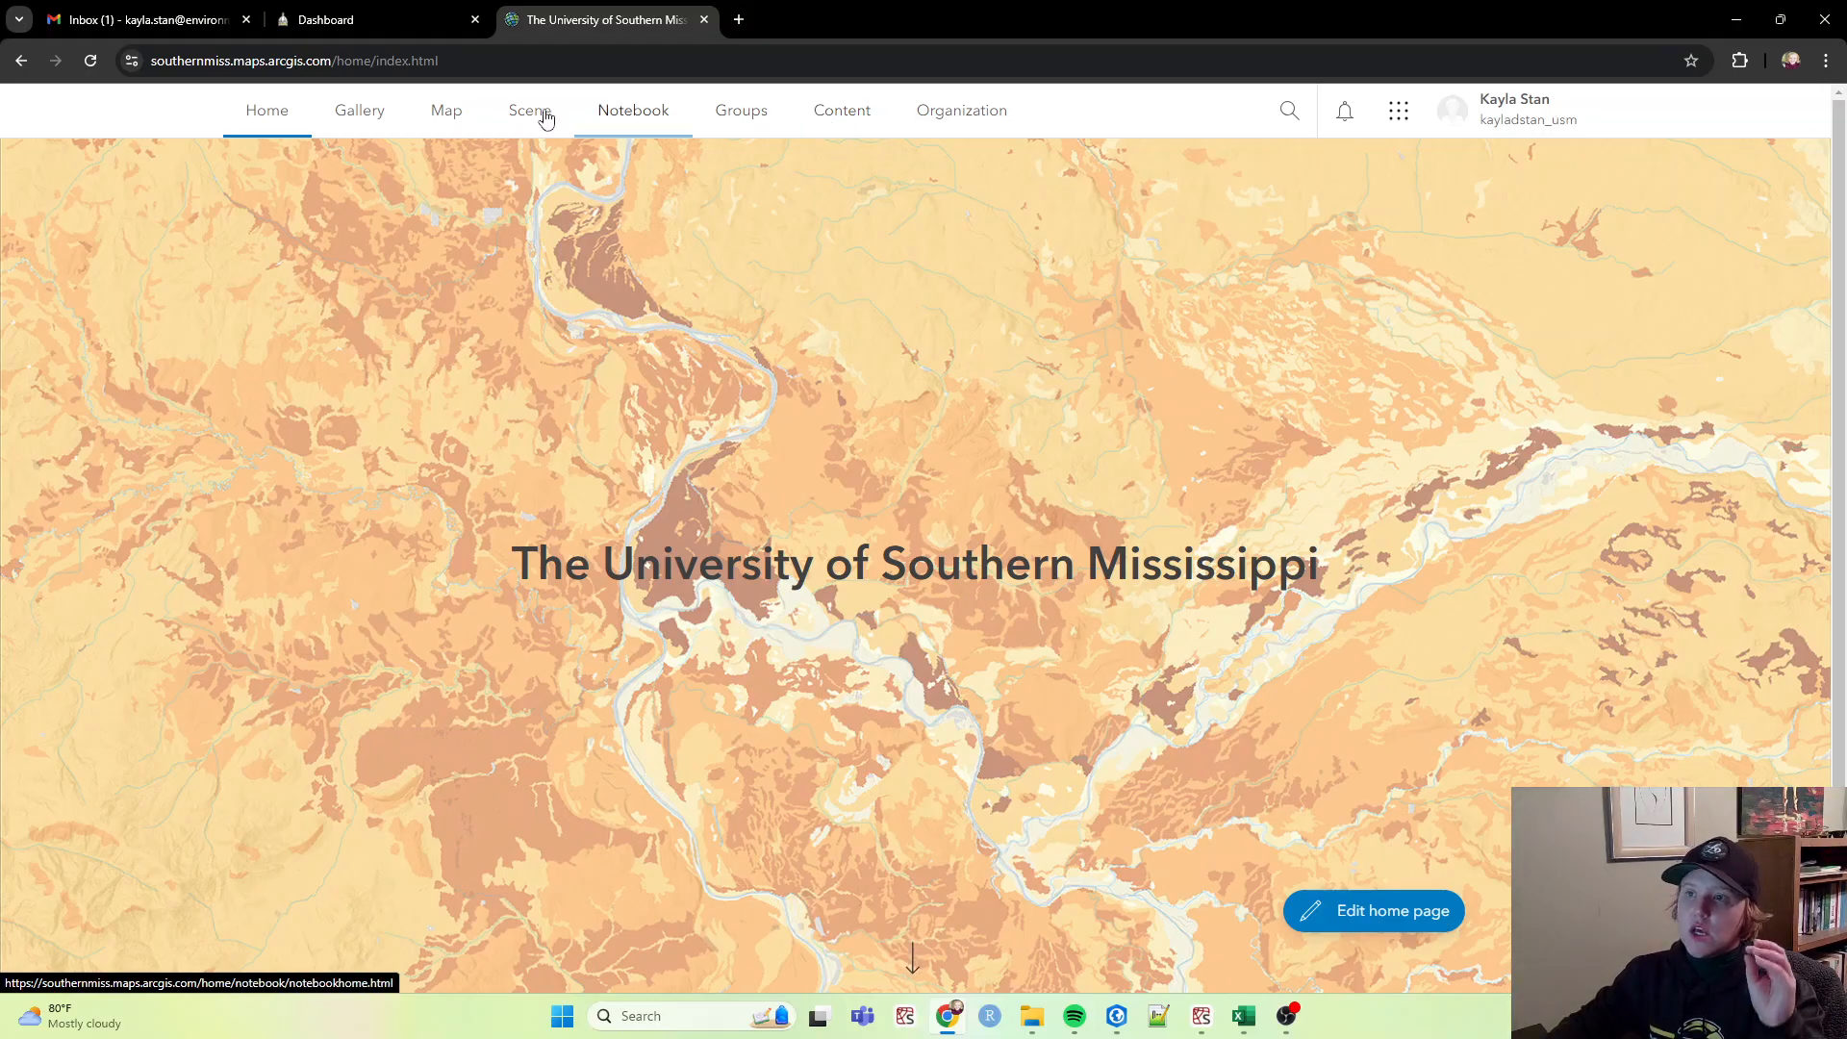
# Step: Browse the organization's gallery of published maps, stories and dashboards
pyautogui.click(374, 124)
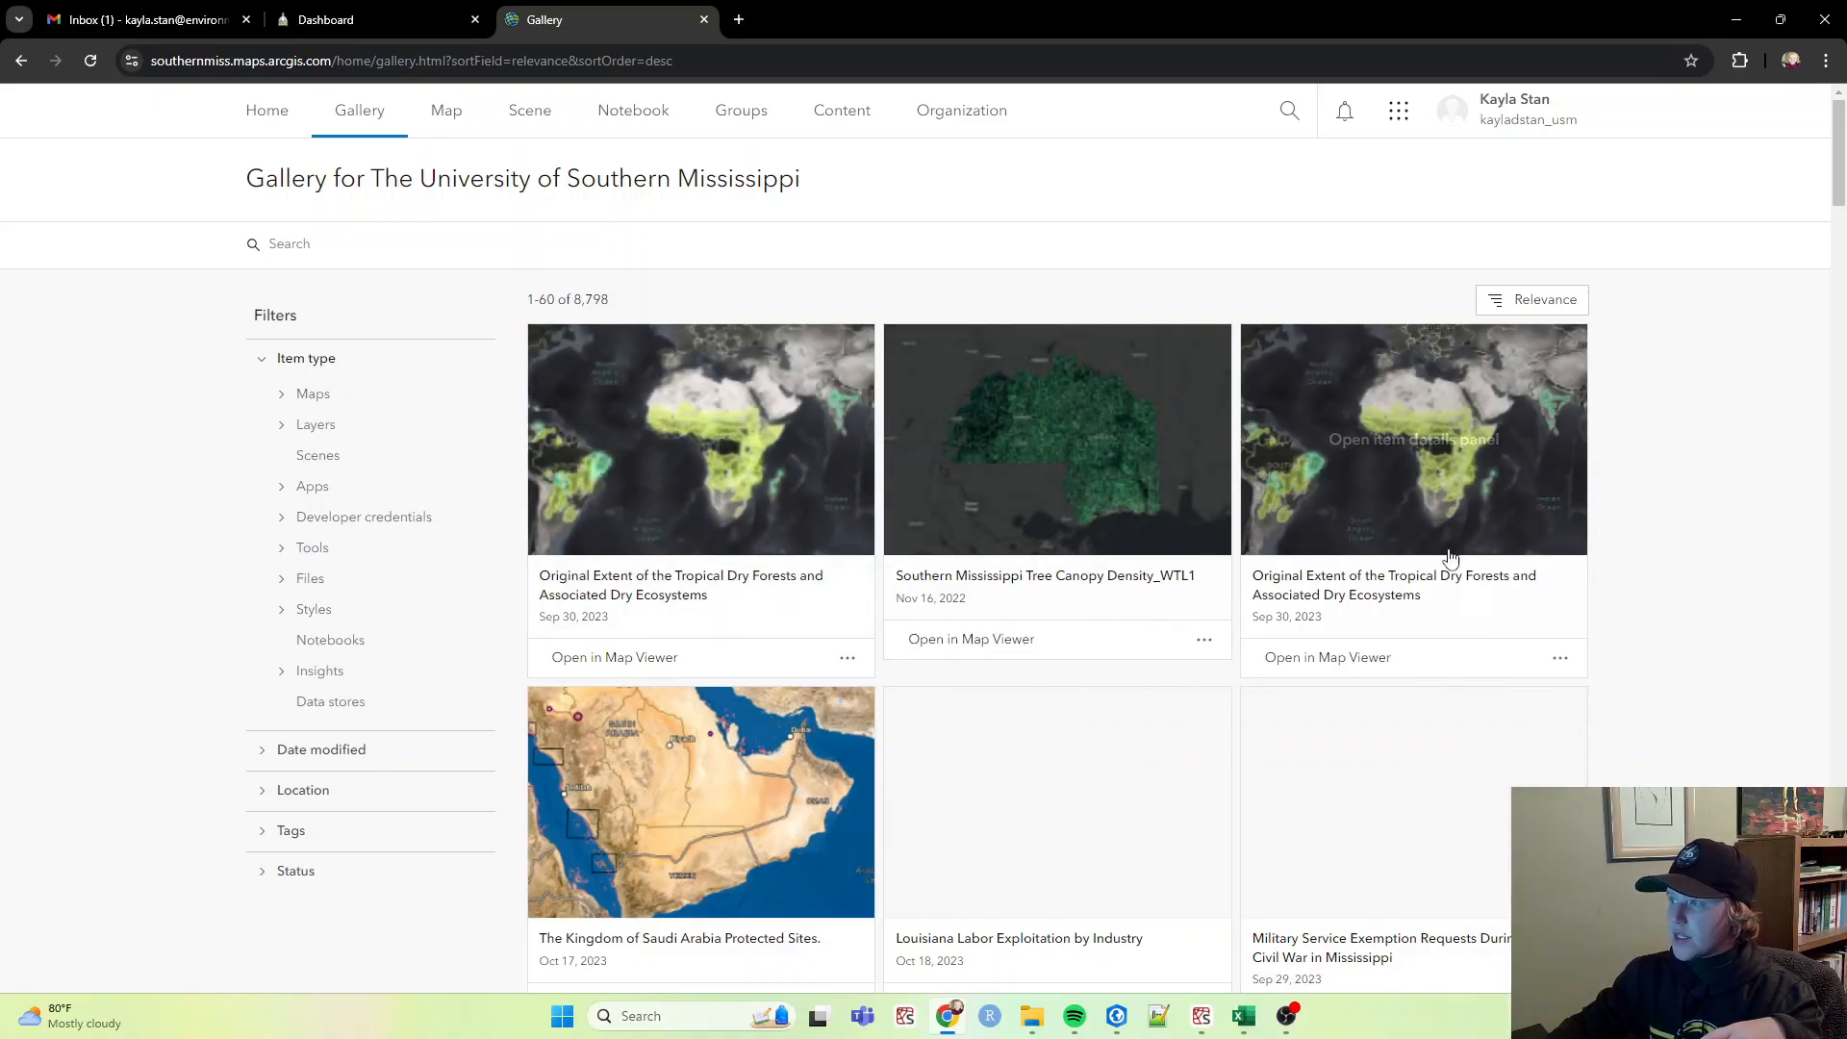
pyautogui.scroll(-1, 1450, 638)
pyautogui.scroll(-2, 1450, 638)
pyautogui.scroll(-4, 1389, 754)
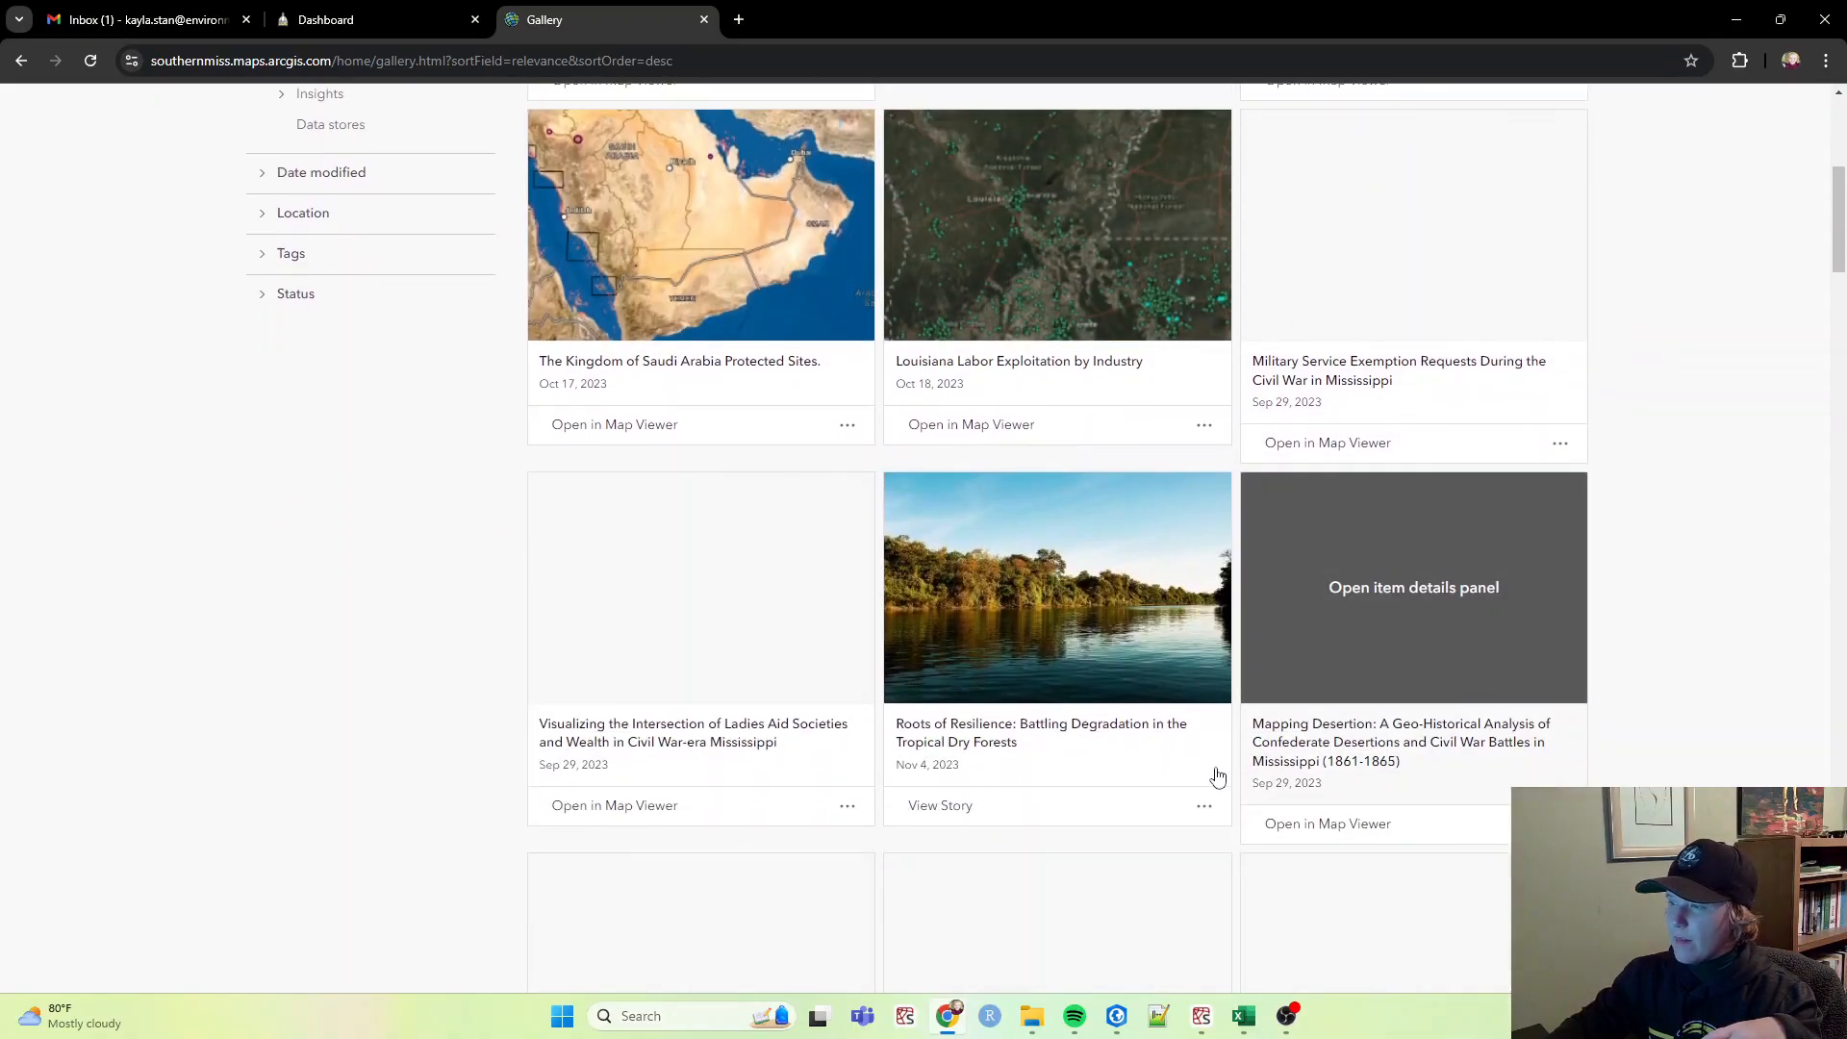
pyautogui.scroll(-6, 1438, 779)
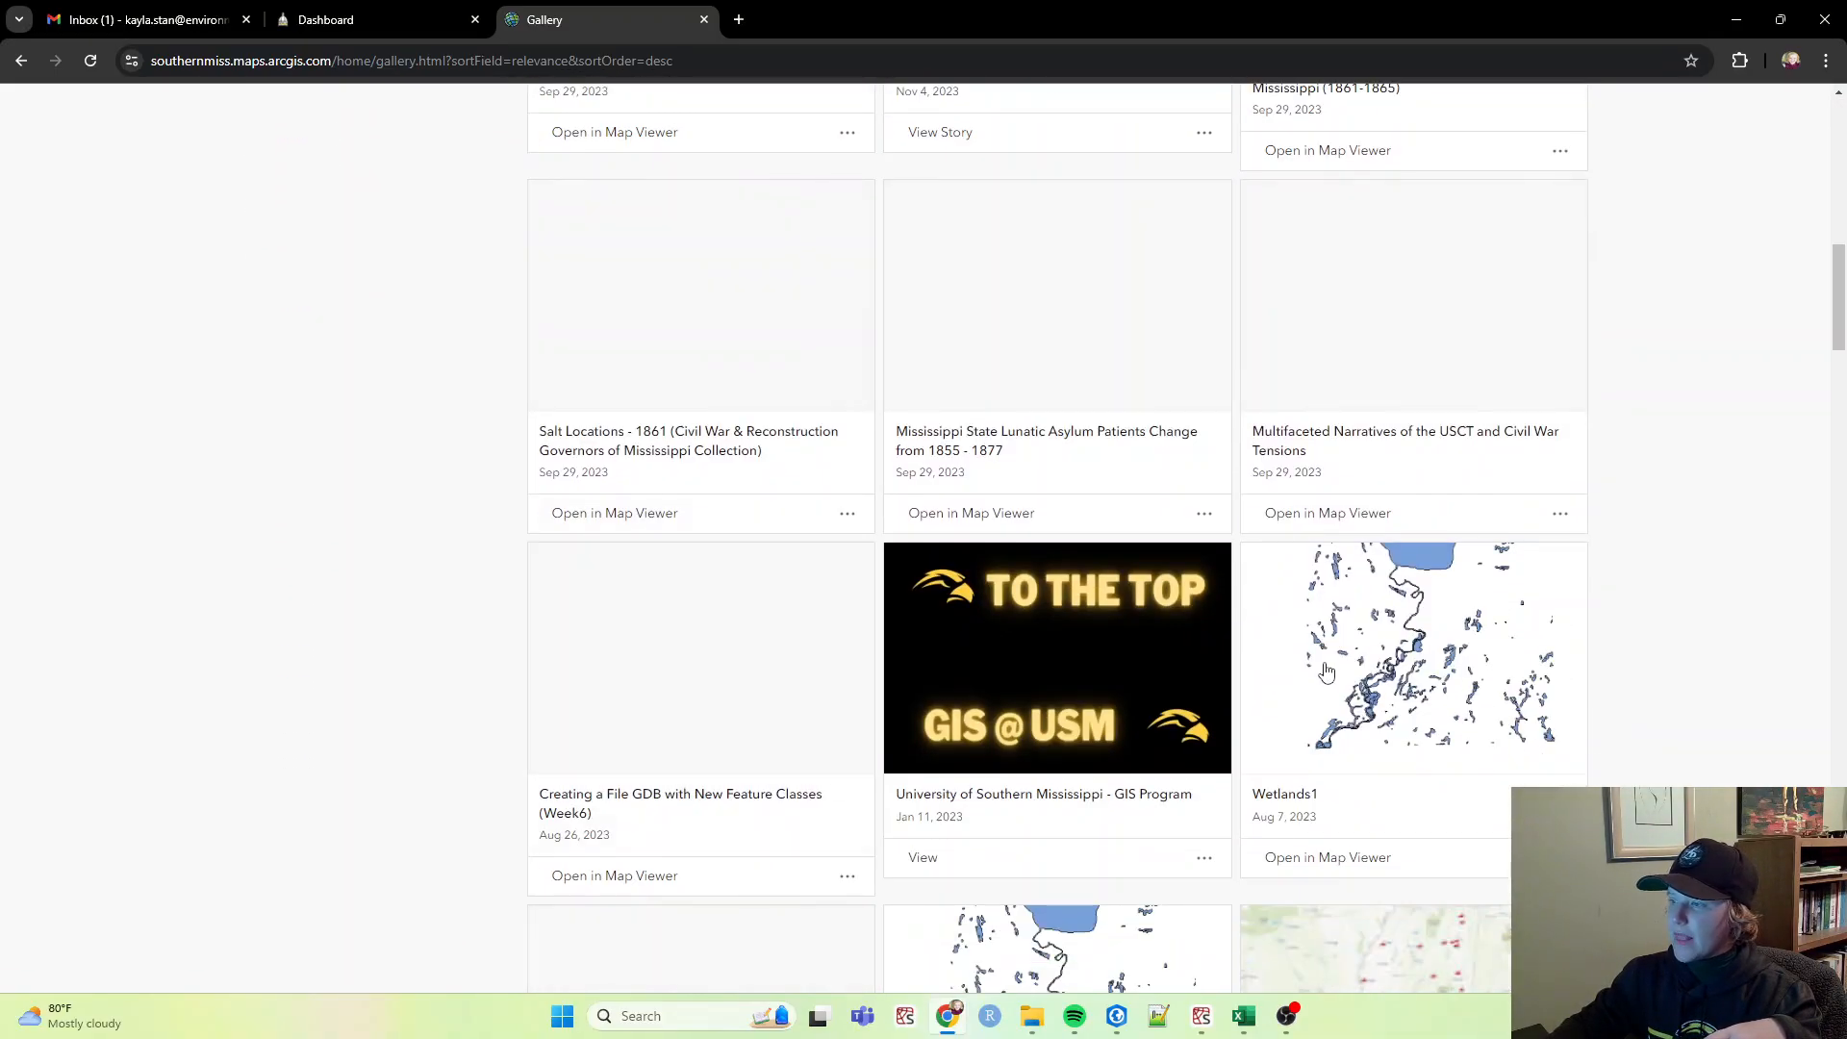
pyautogui.scroll(-4, 1364, 704)
pyautogui.scroll(-9, 1364, 704)
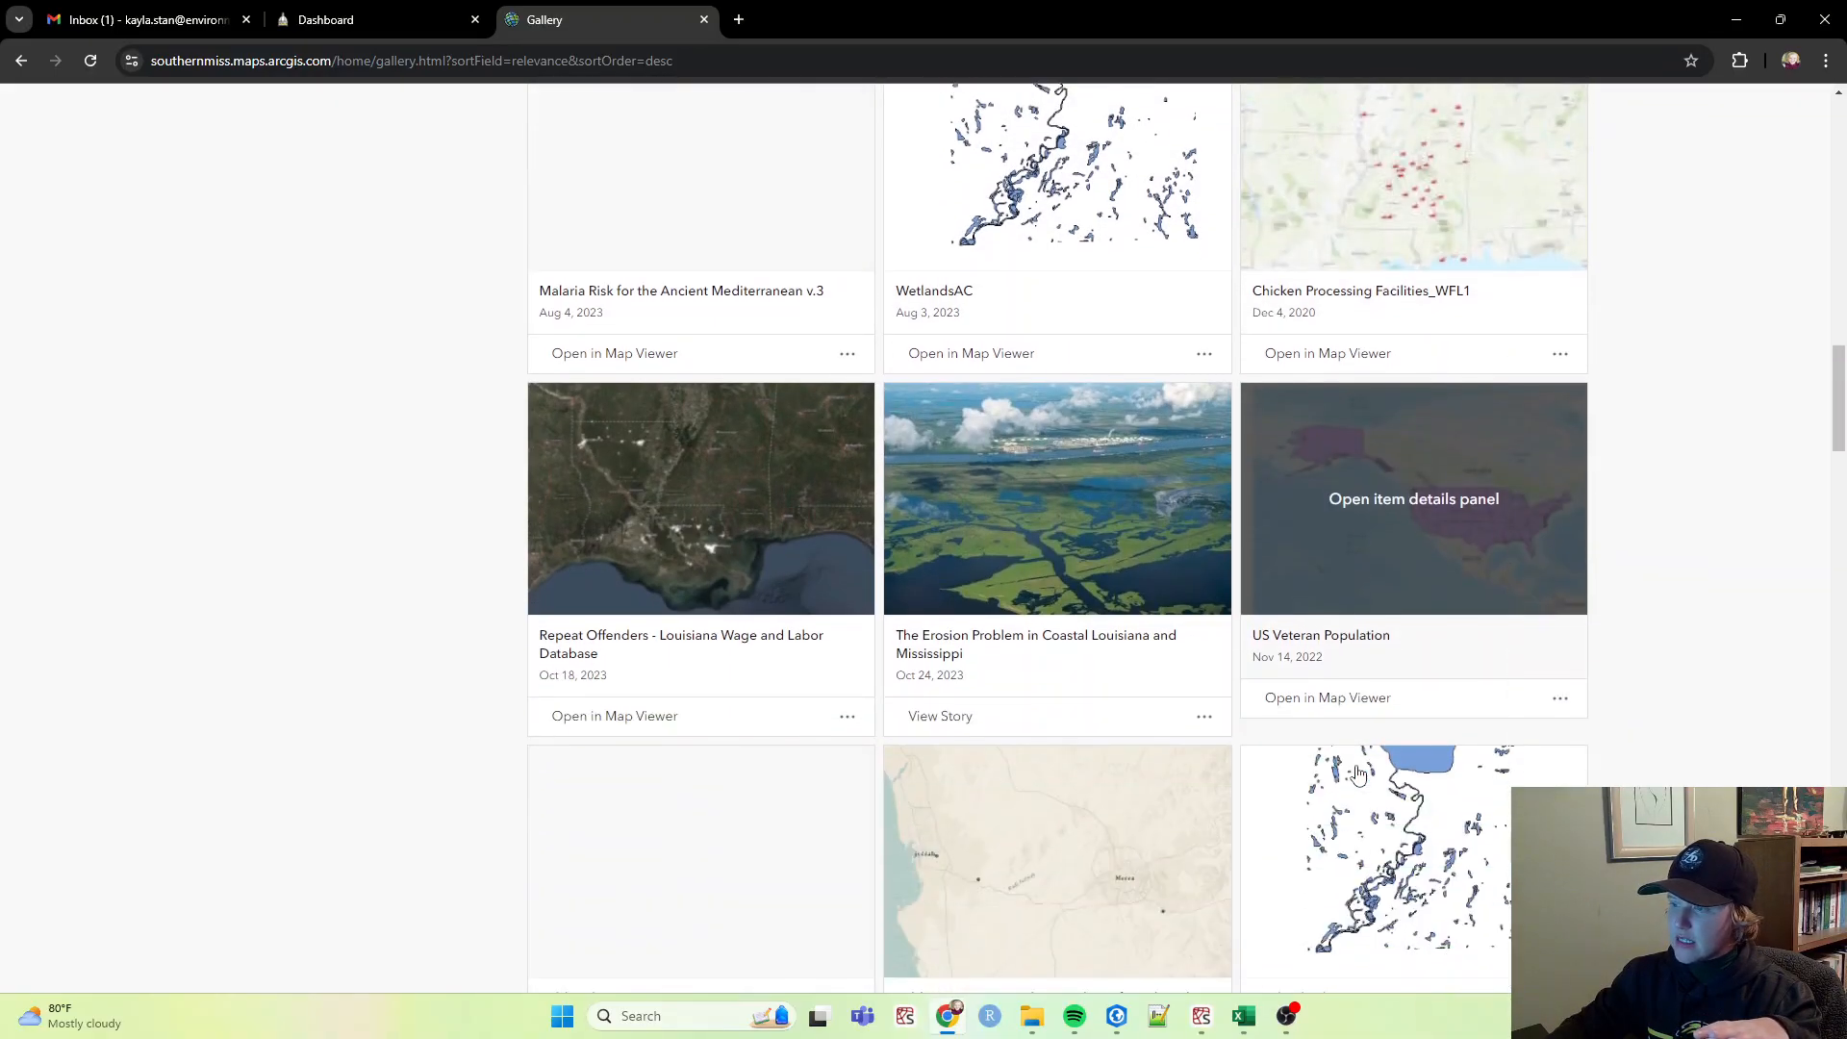
pyautogui.scroll(-3, 1357, 775)
pyautogui.scroll(-5, 1359, 768)
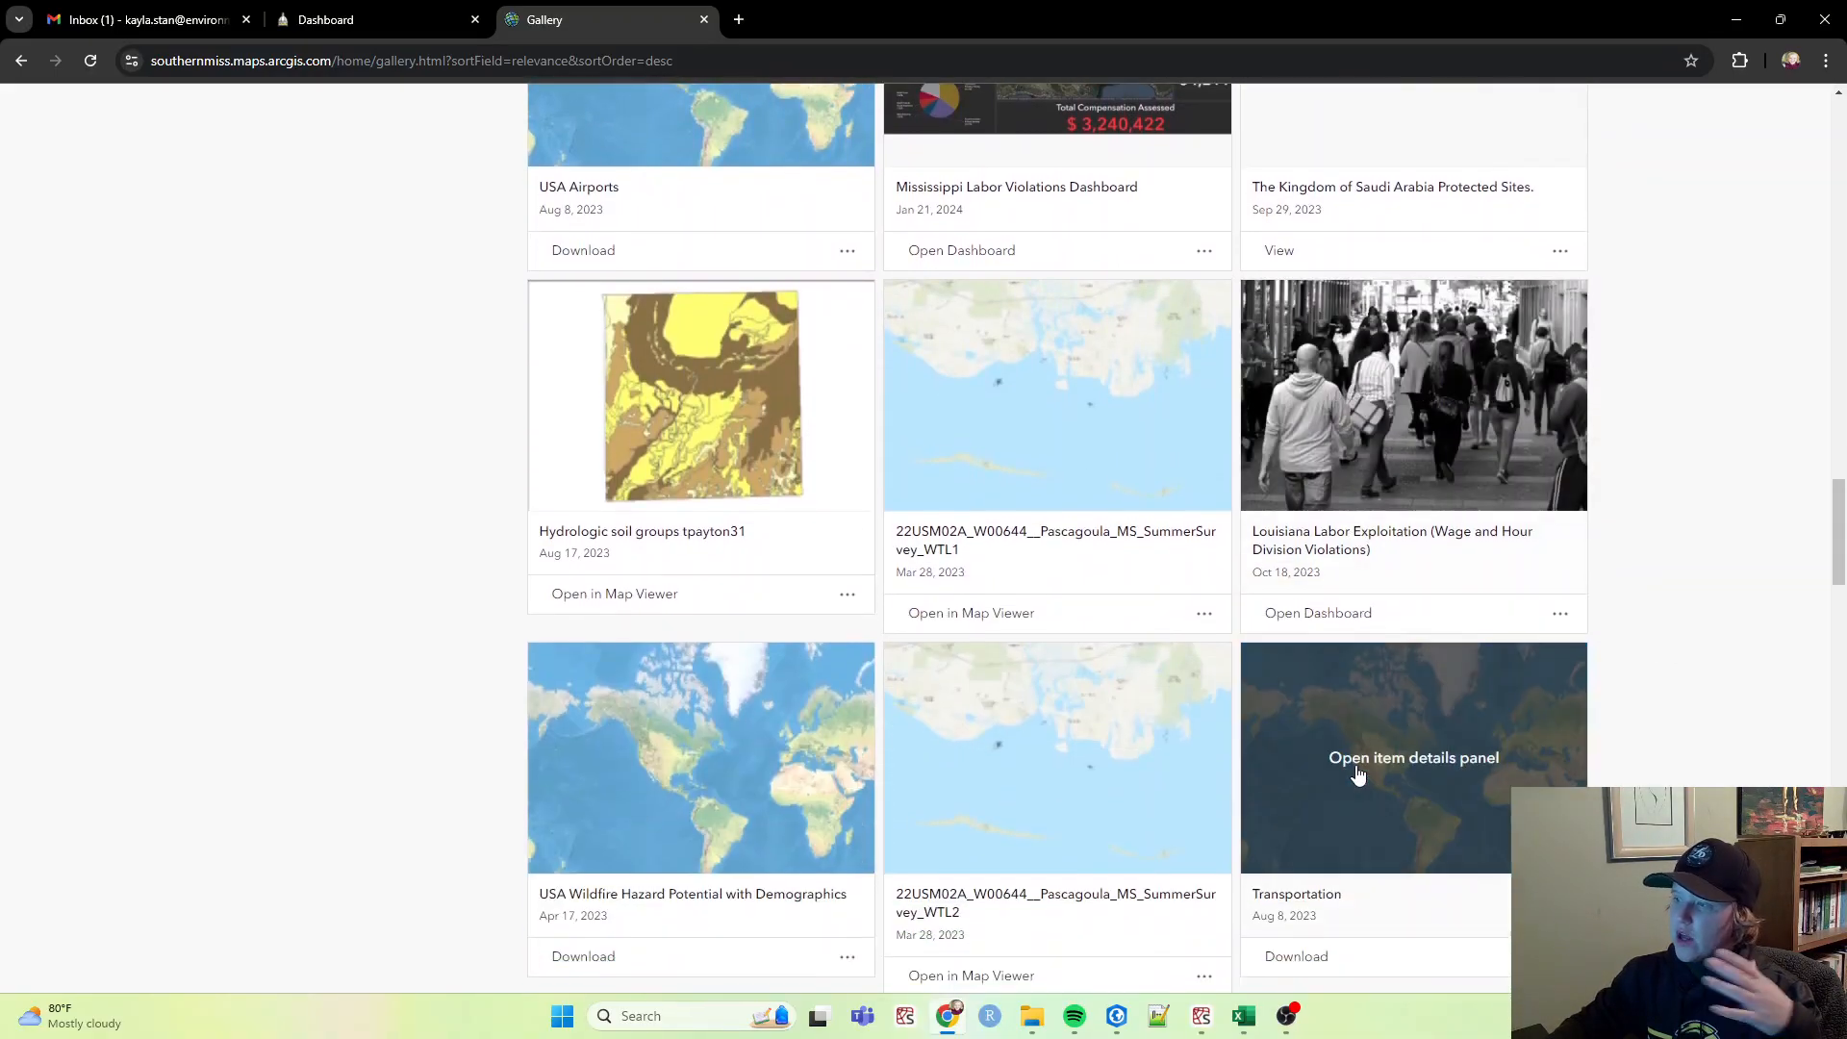
pyautogui.scroll(-5, 770, 846)
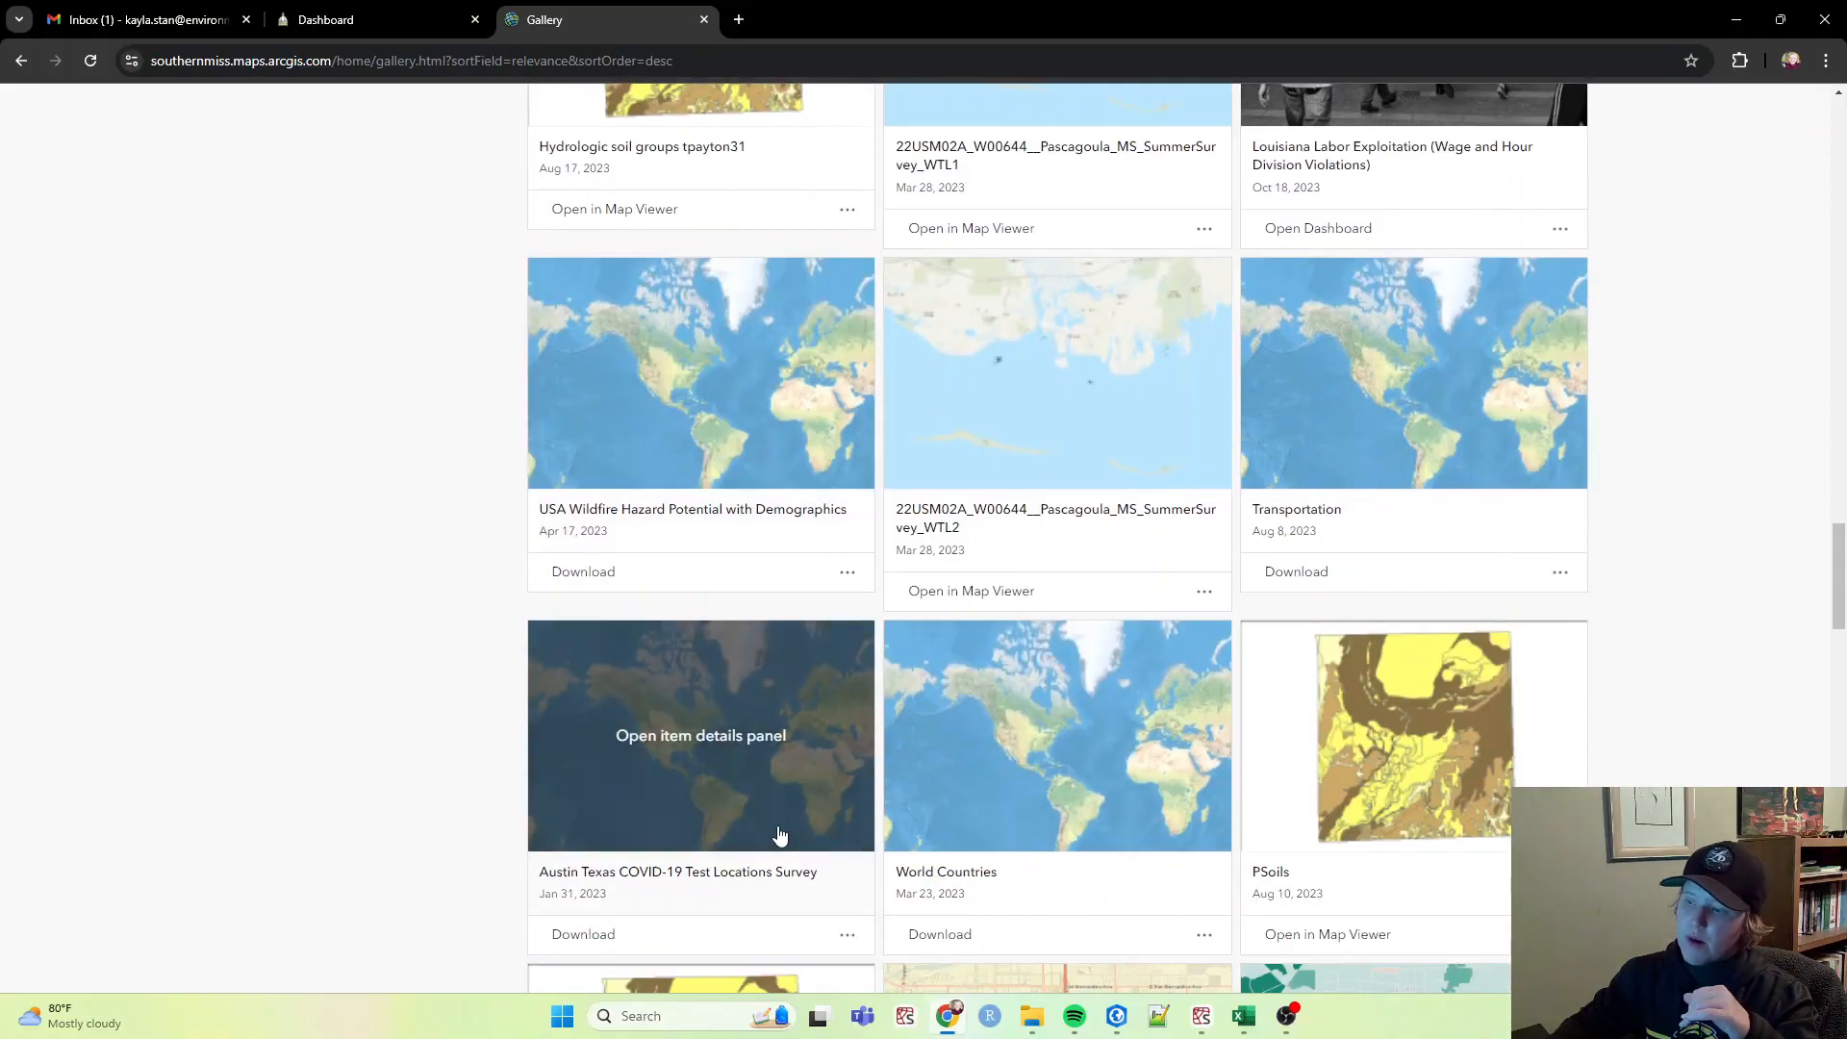
pyautogui.scroll(8, 838, 776)
pyautogui.scroll(15, 838, 776)
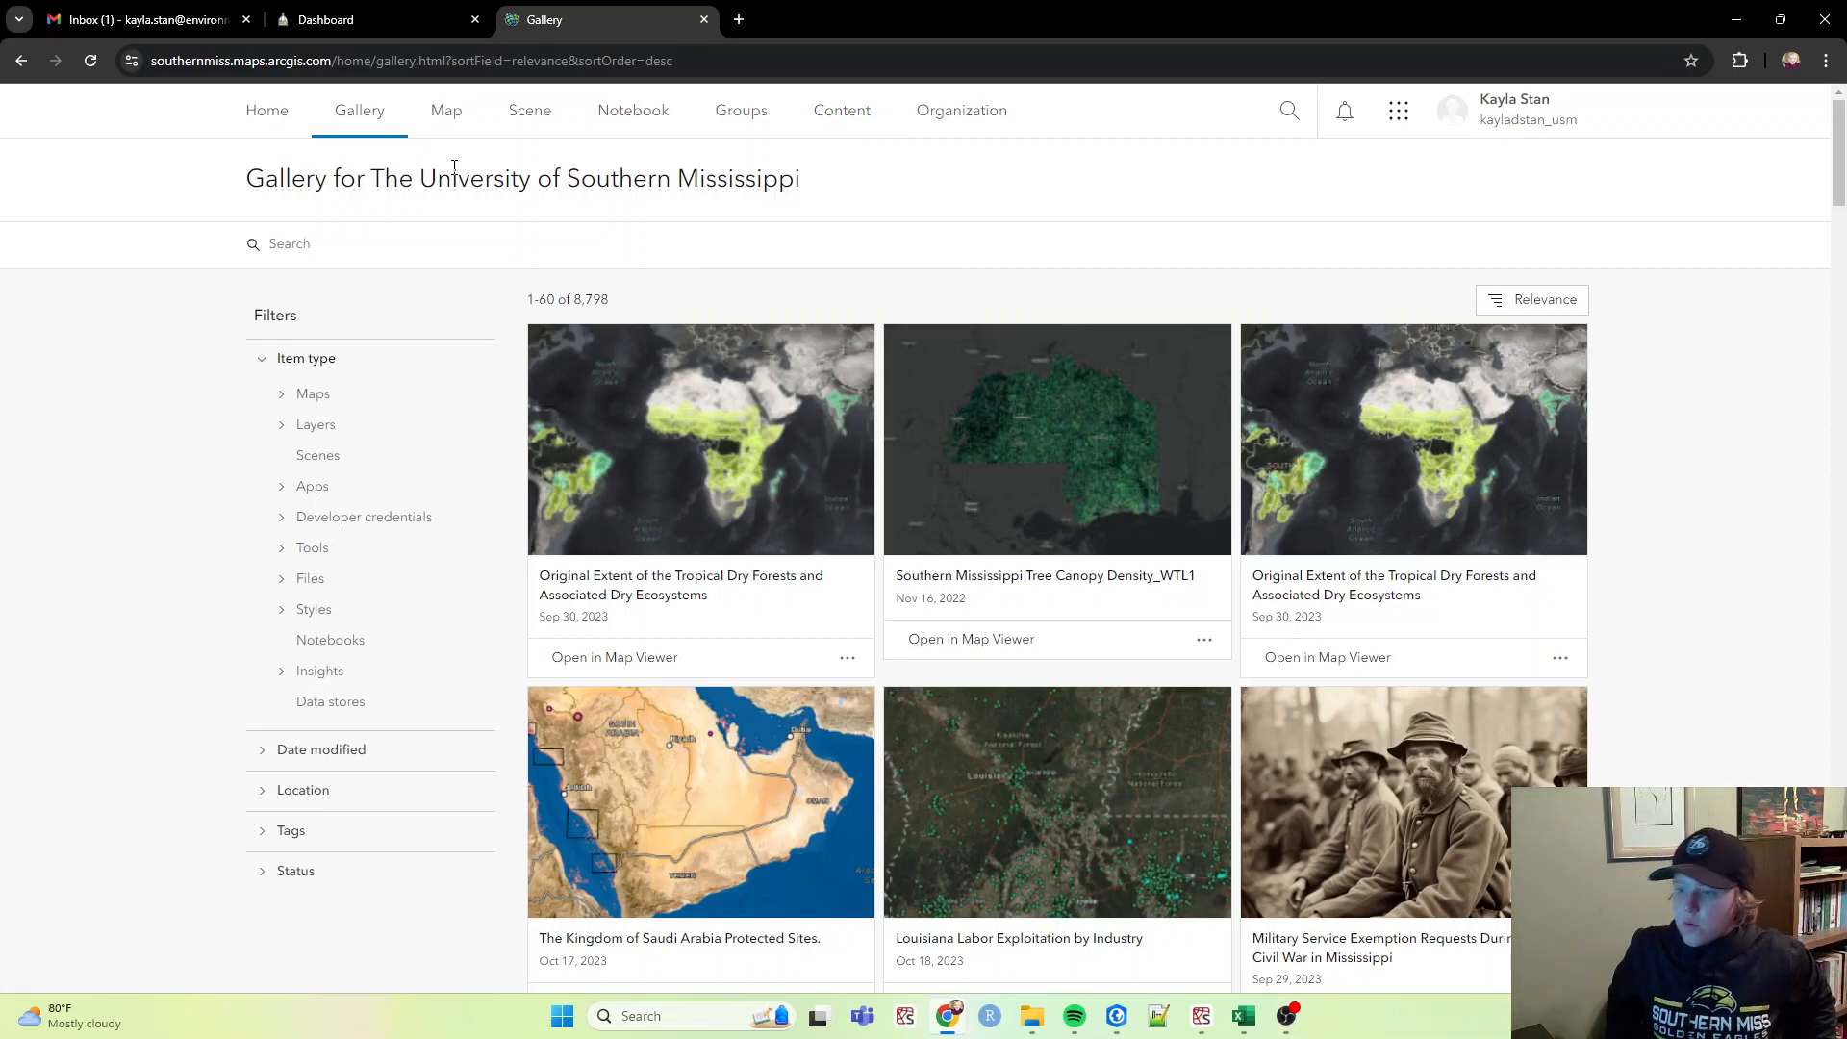
# Step: Open the account's own content and look through the list of items
pyautogui.click(847, 115)
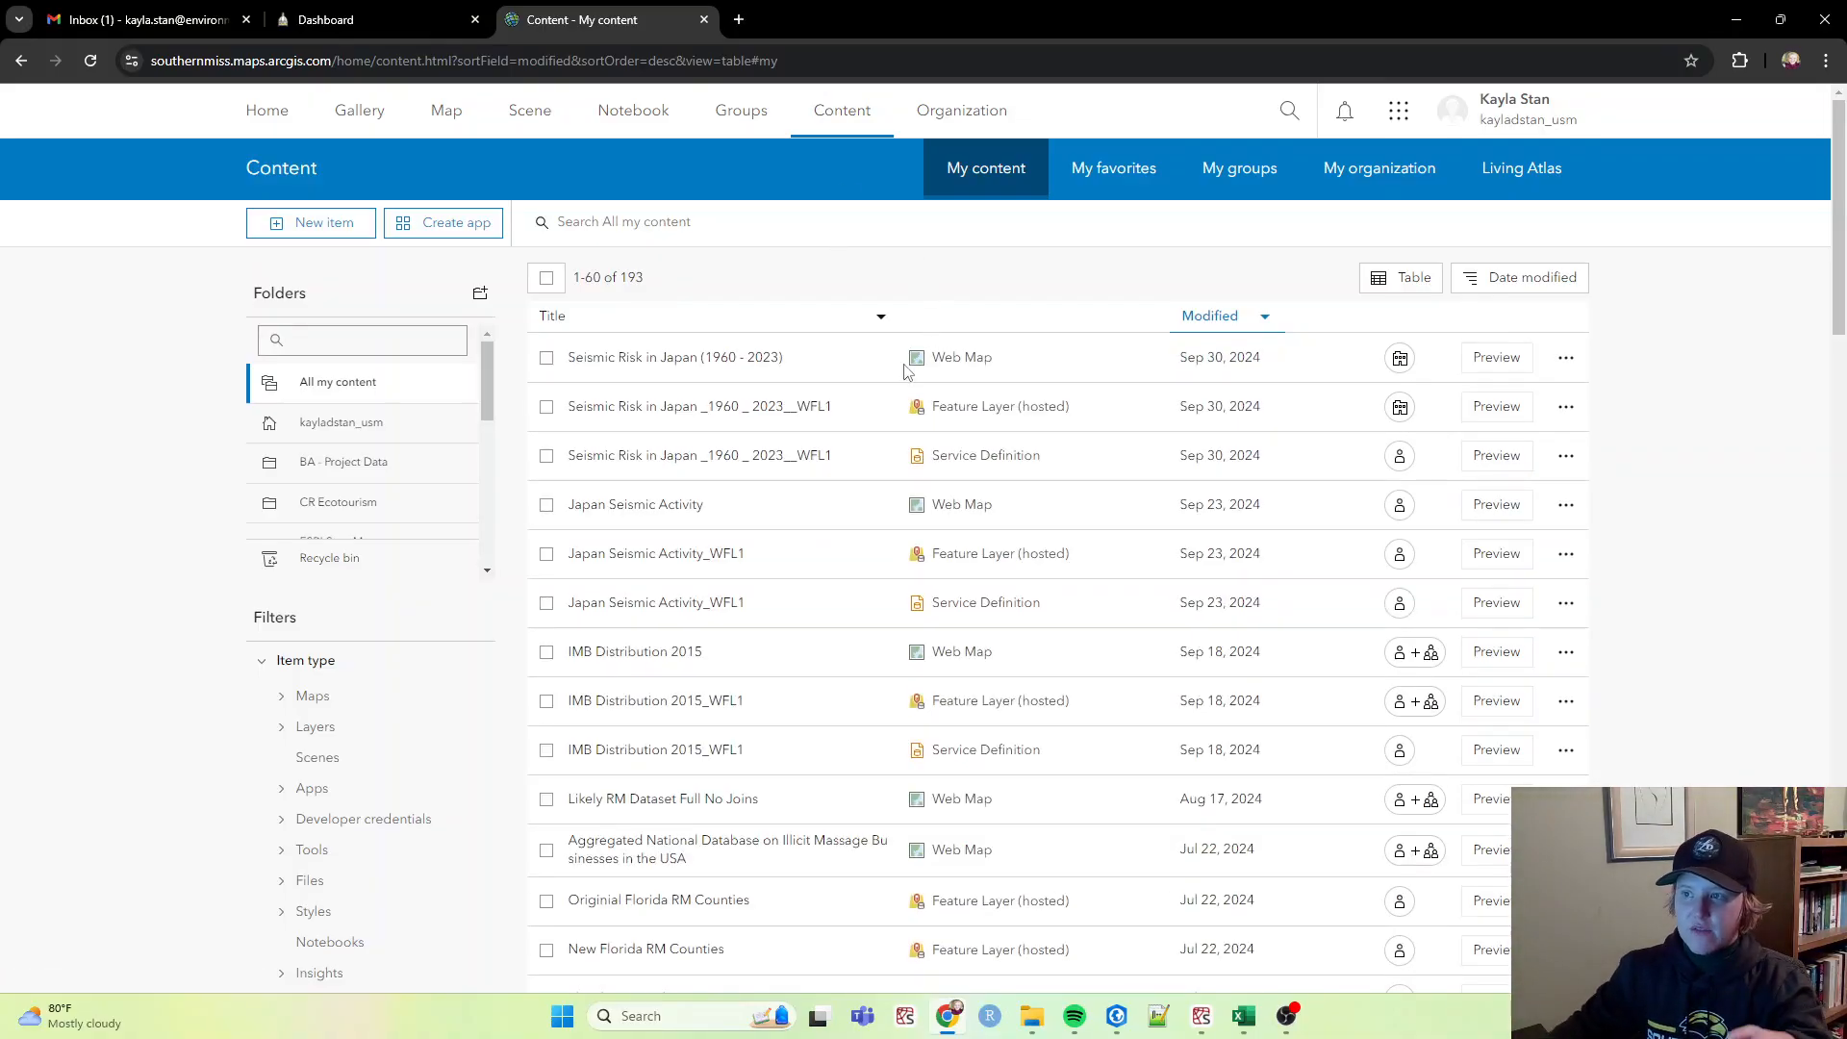
pyautogui.scroll(-12, 909, 577)
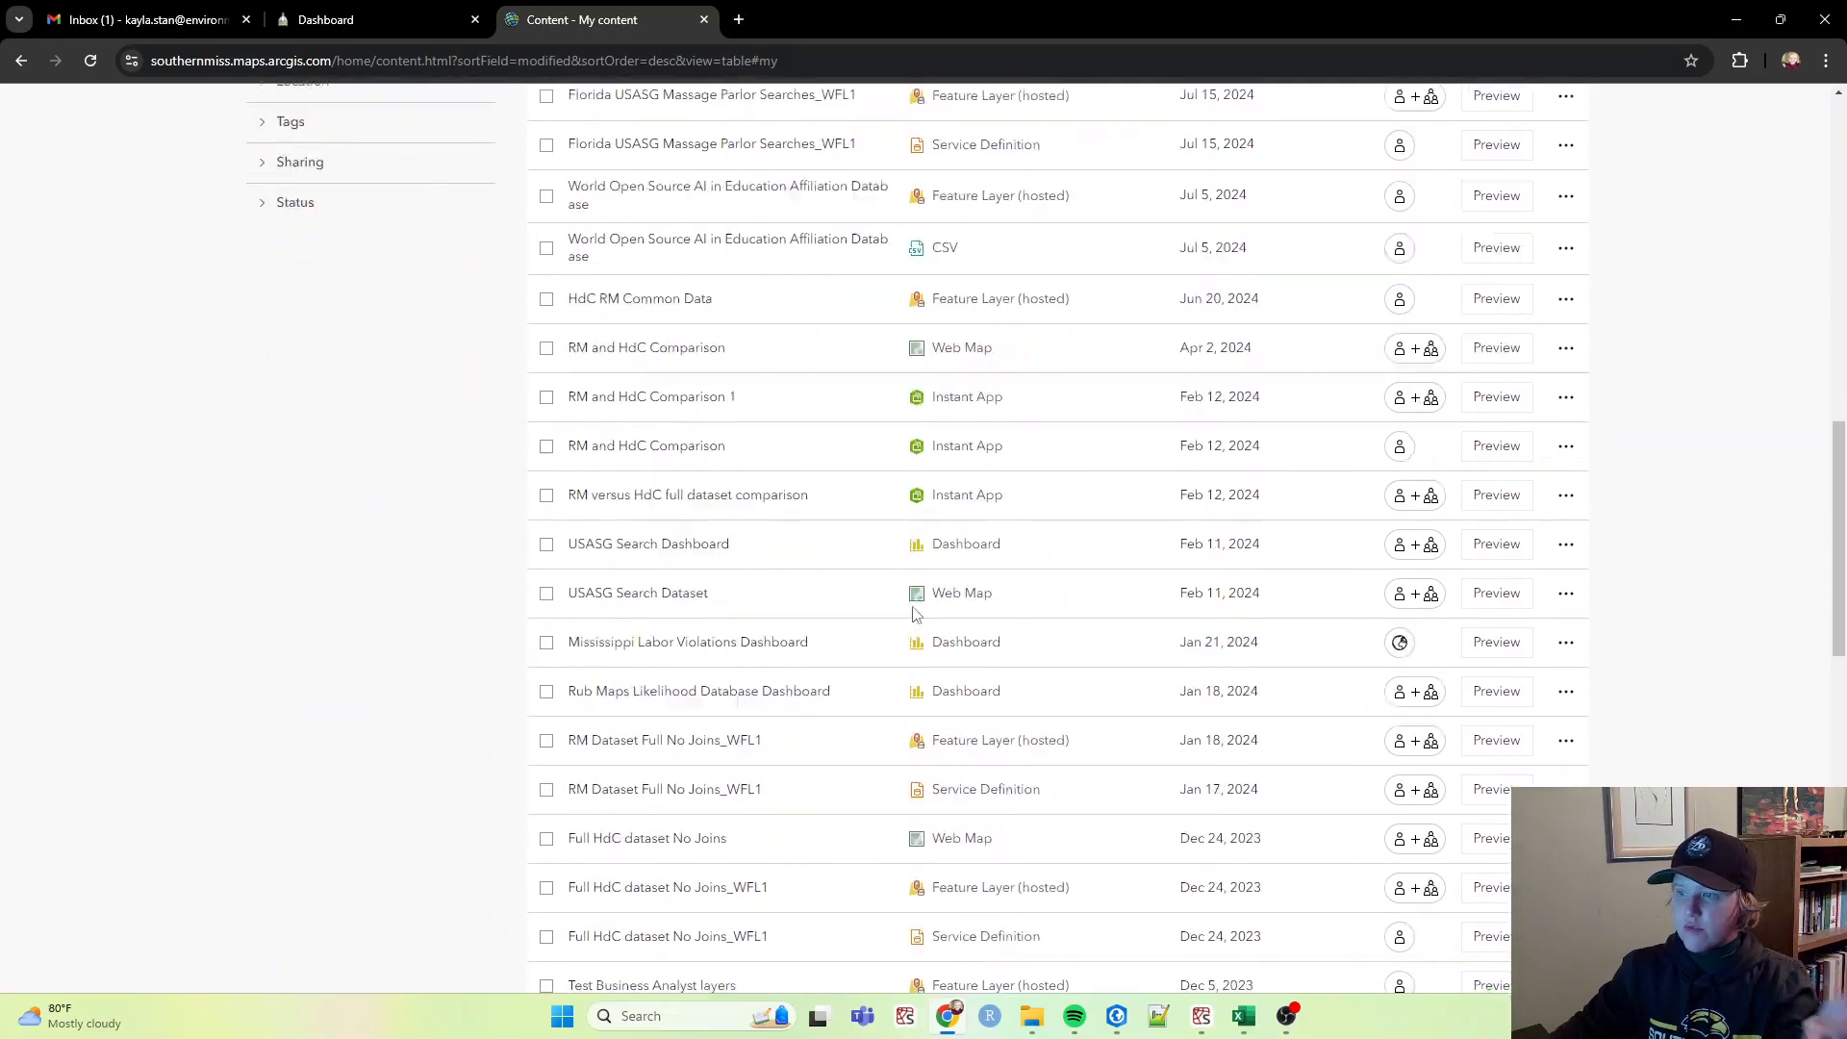
pyautogui.scroll(-10, 914, 614)
pyautogui.scroll(20, 1022, 808)
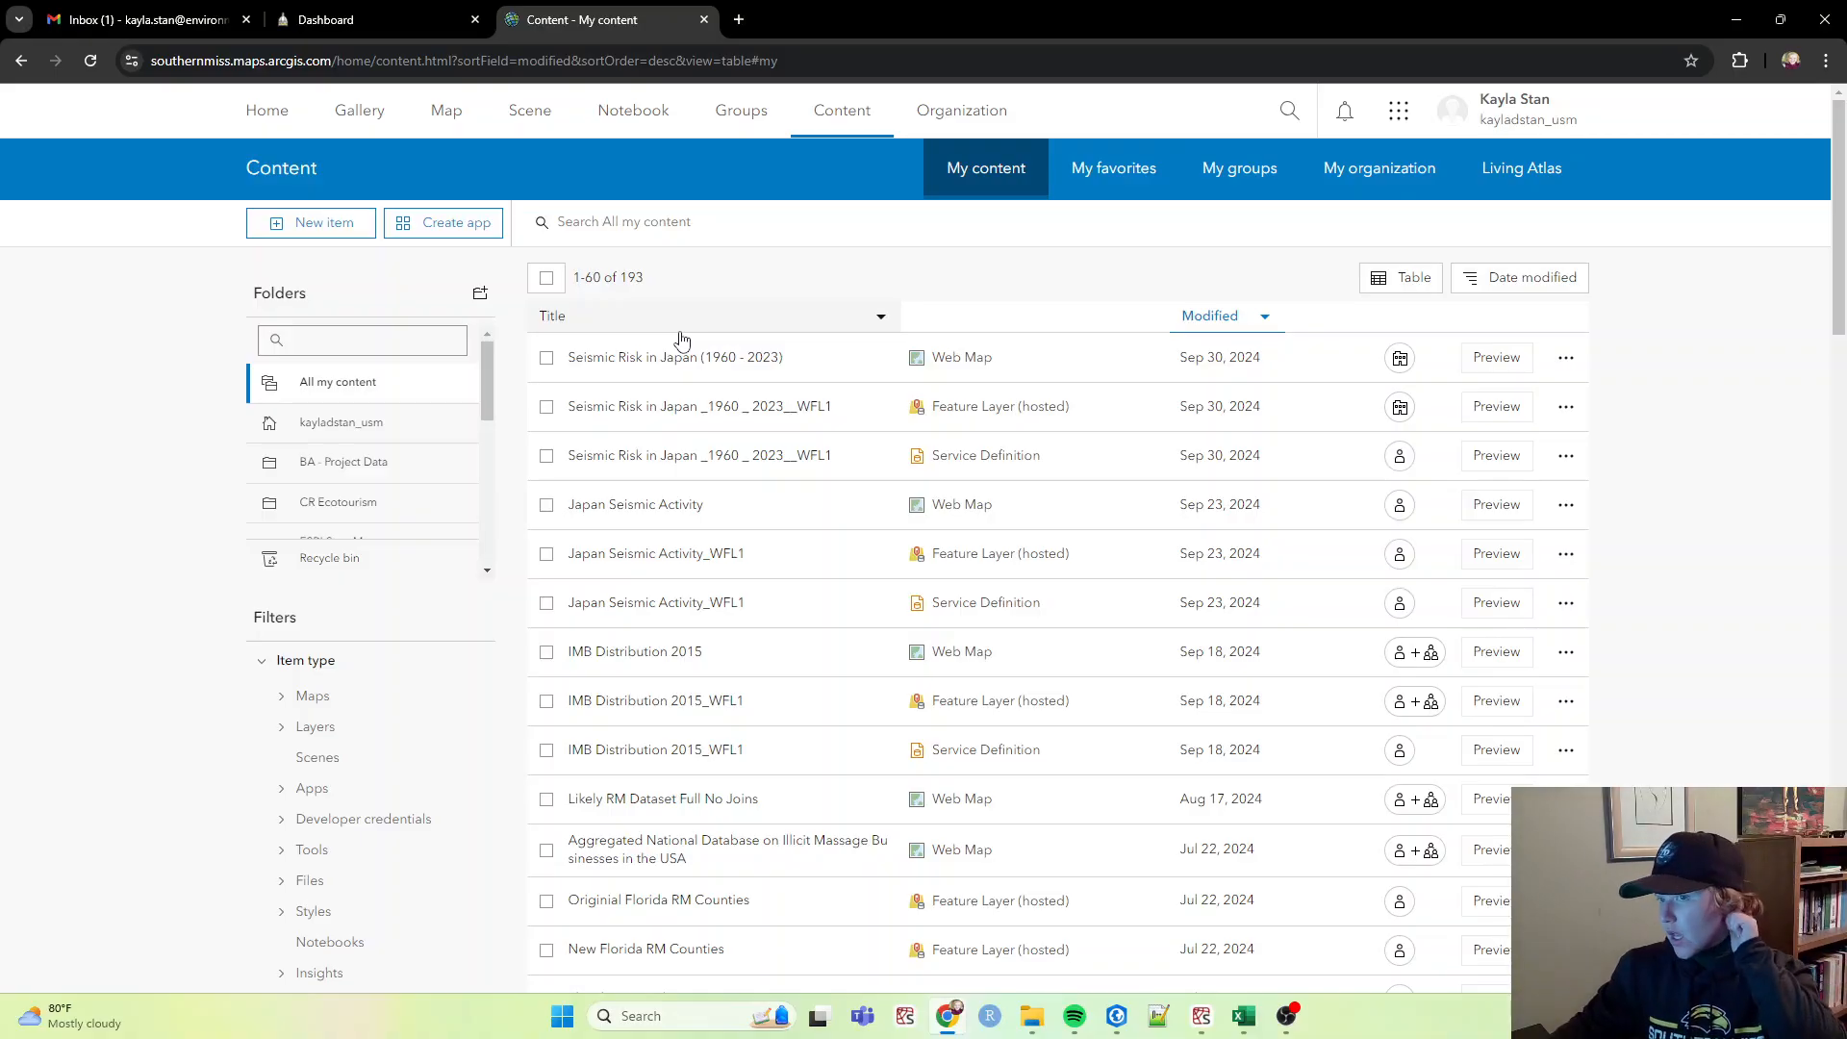
# Step: Open the Seismic Risk in Japan (1960 - 2023) web map's item page from the GHY 210 - Cartography folder
pyautogui.scroll(-1, 361, 463)
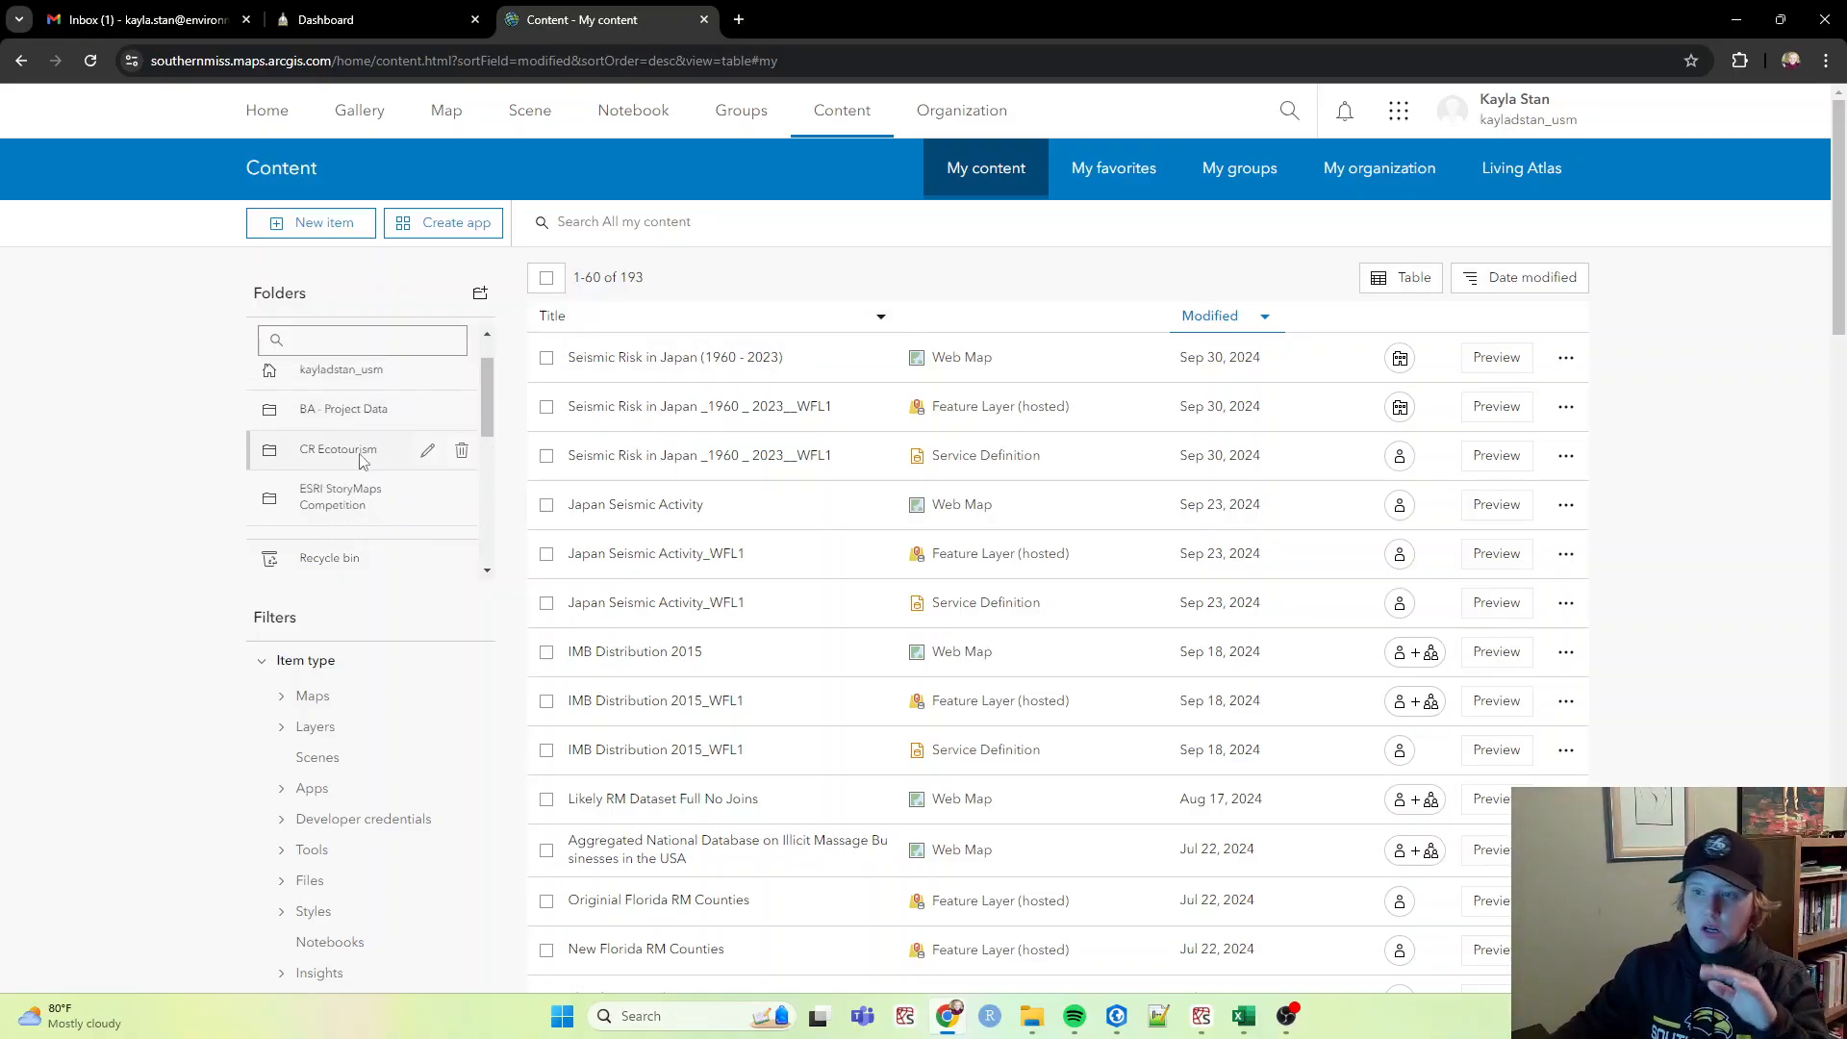
pyautogui.scroll(-2, 361, 464)
pyautogui.click(361, 414)
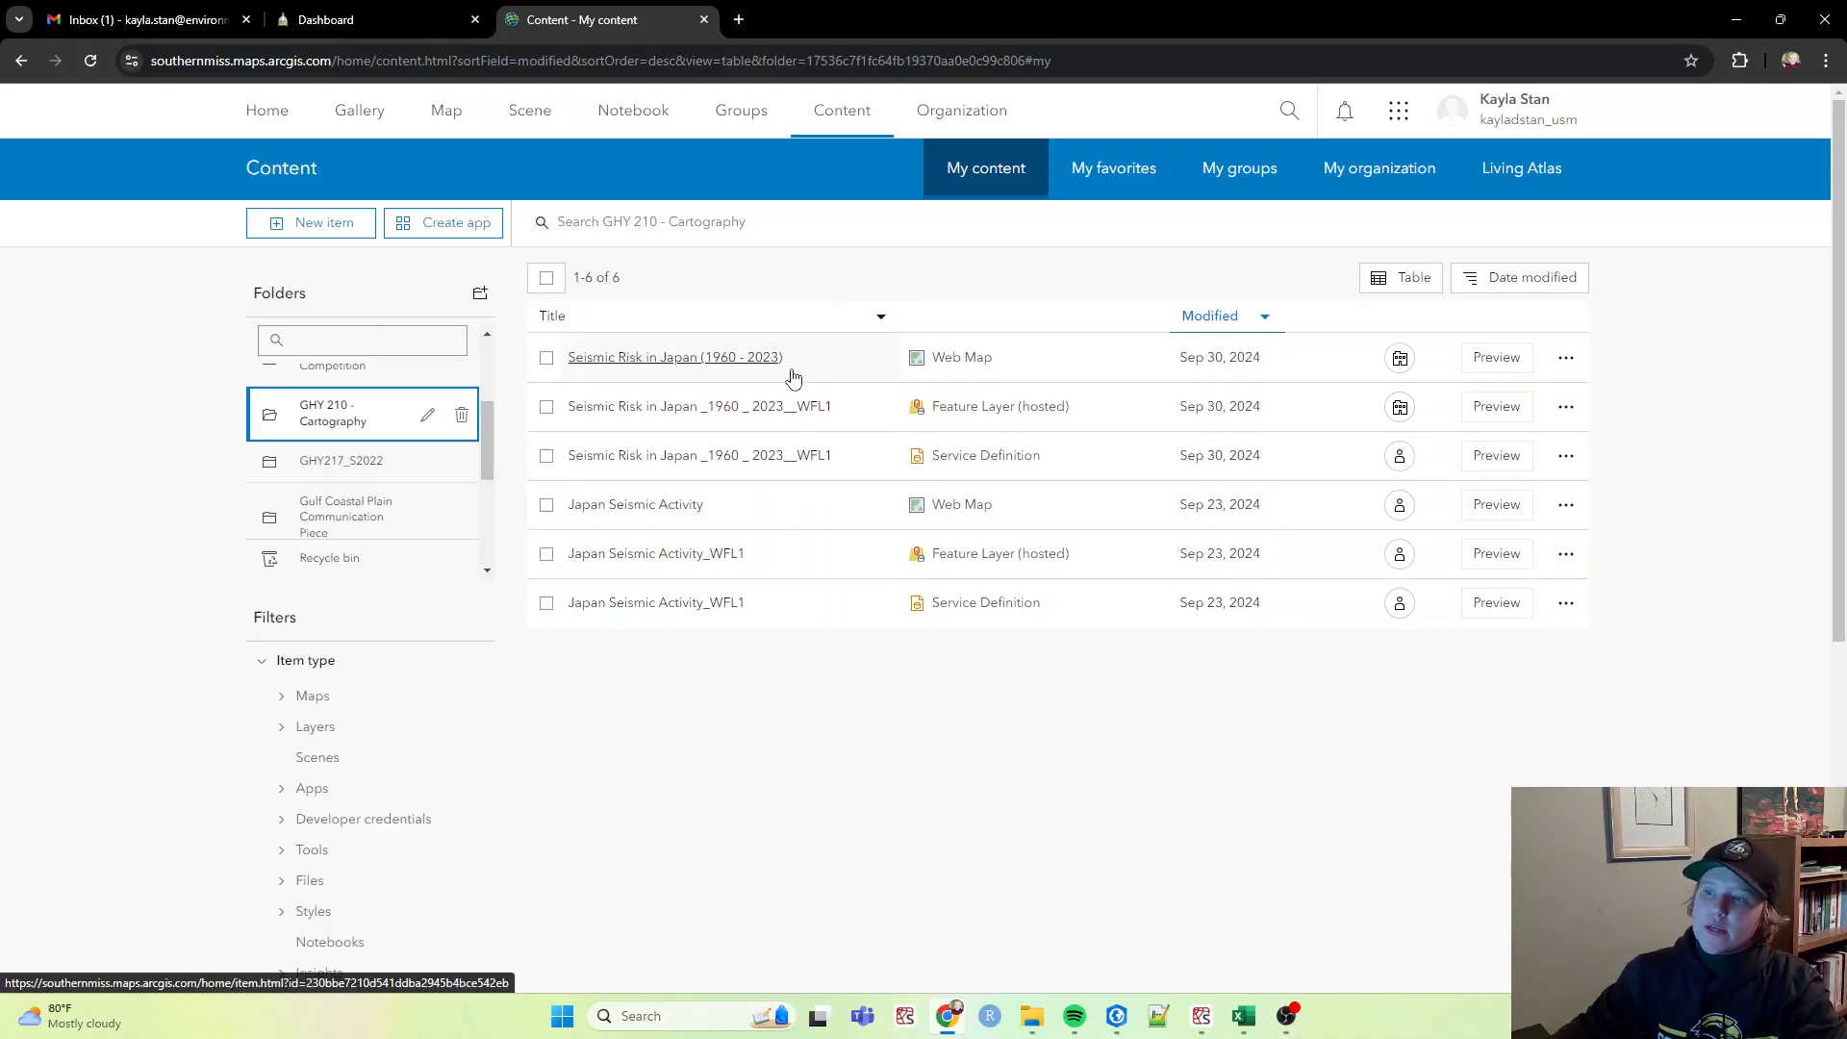
pyautogui.click(626, 362)
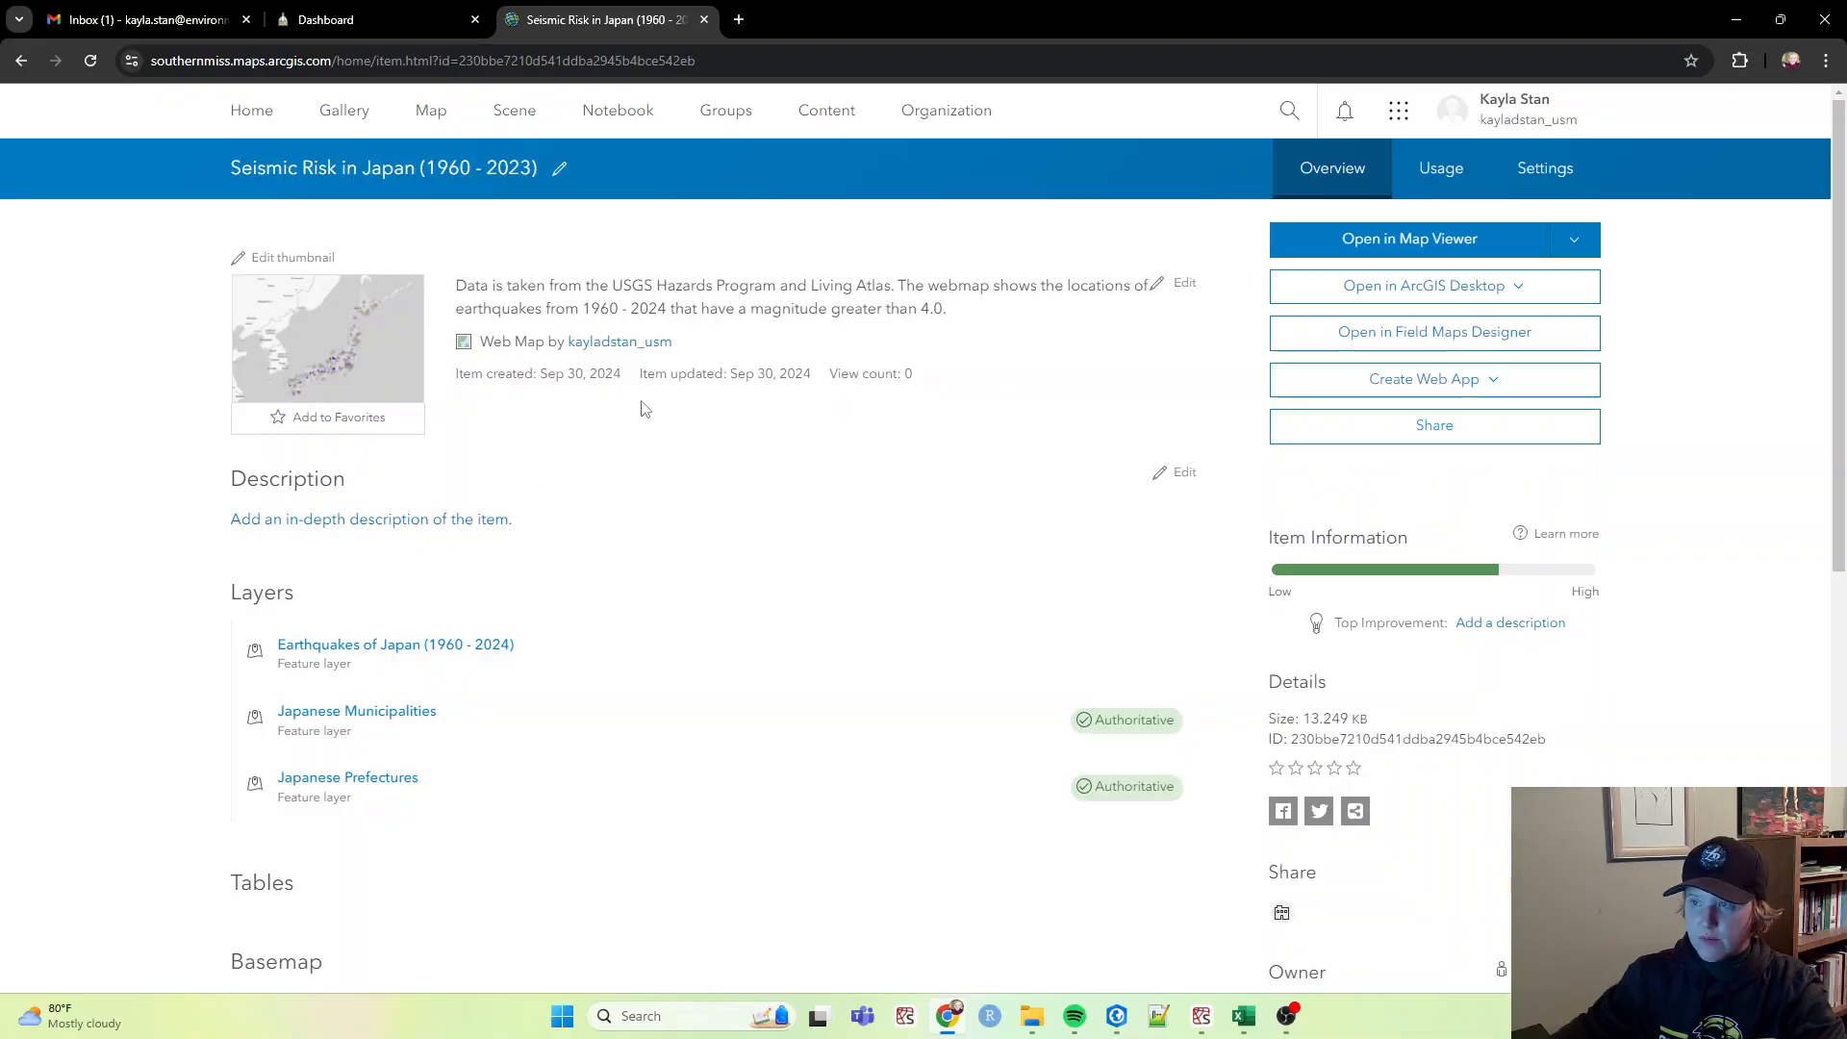
# Step: Review the web map's item page, including its description, layers, basemap and item information rating
pyautogui.scroll(-6, 680, 491)
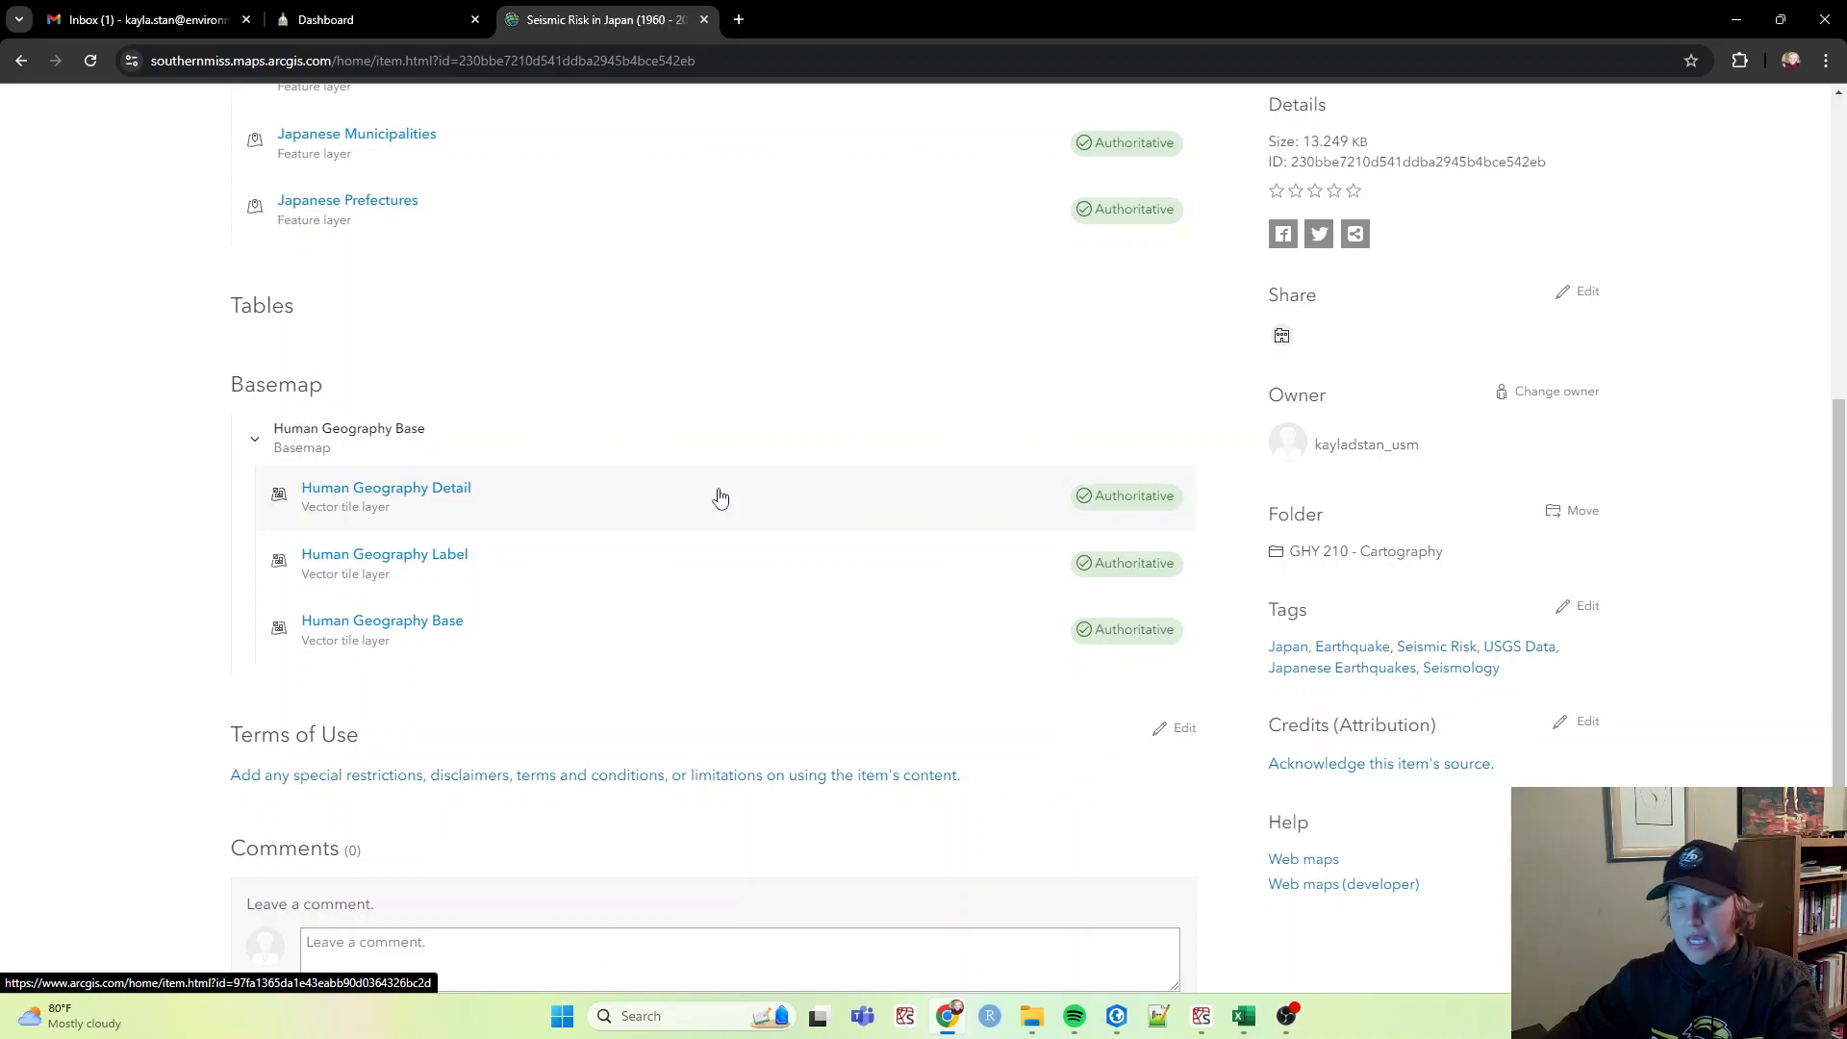
pyautogui.scroll(6, 990, 660)
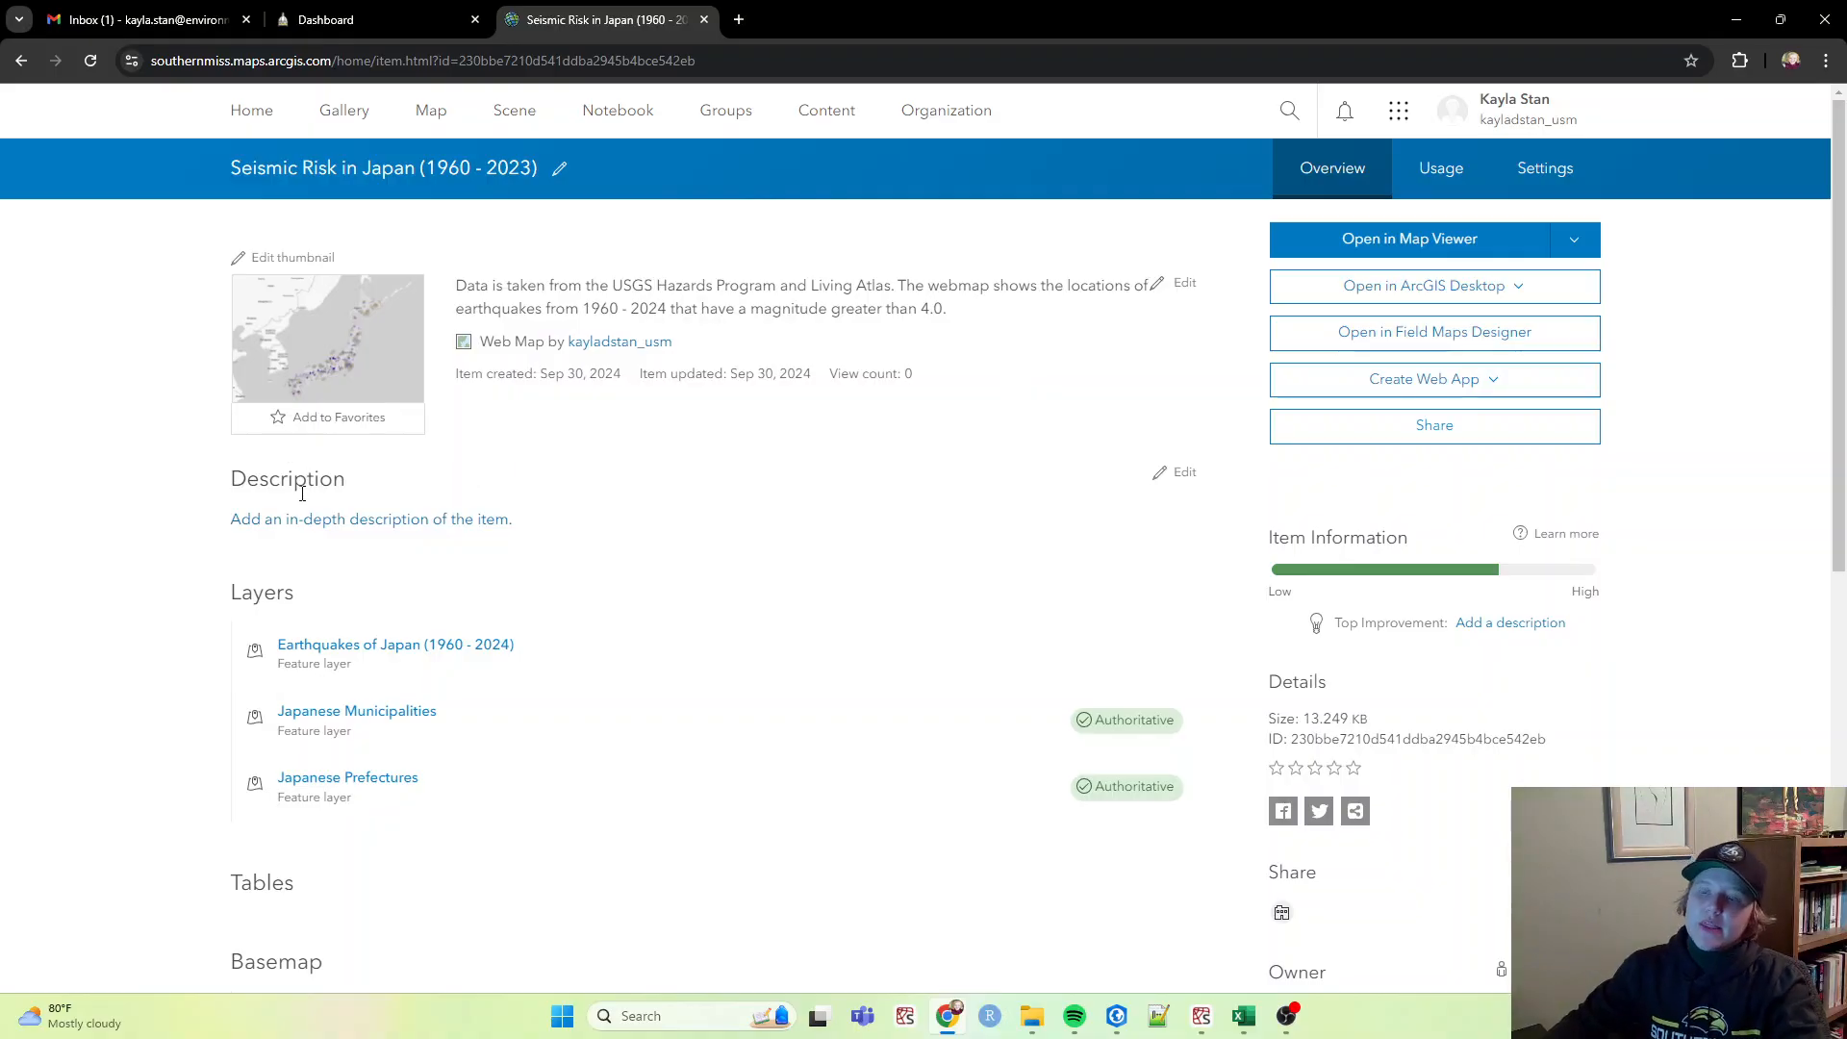
pyautogui.moveTo(302, 494); pyautogui.dragTo(318, 496)
pyautogui.click(283, 478)
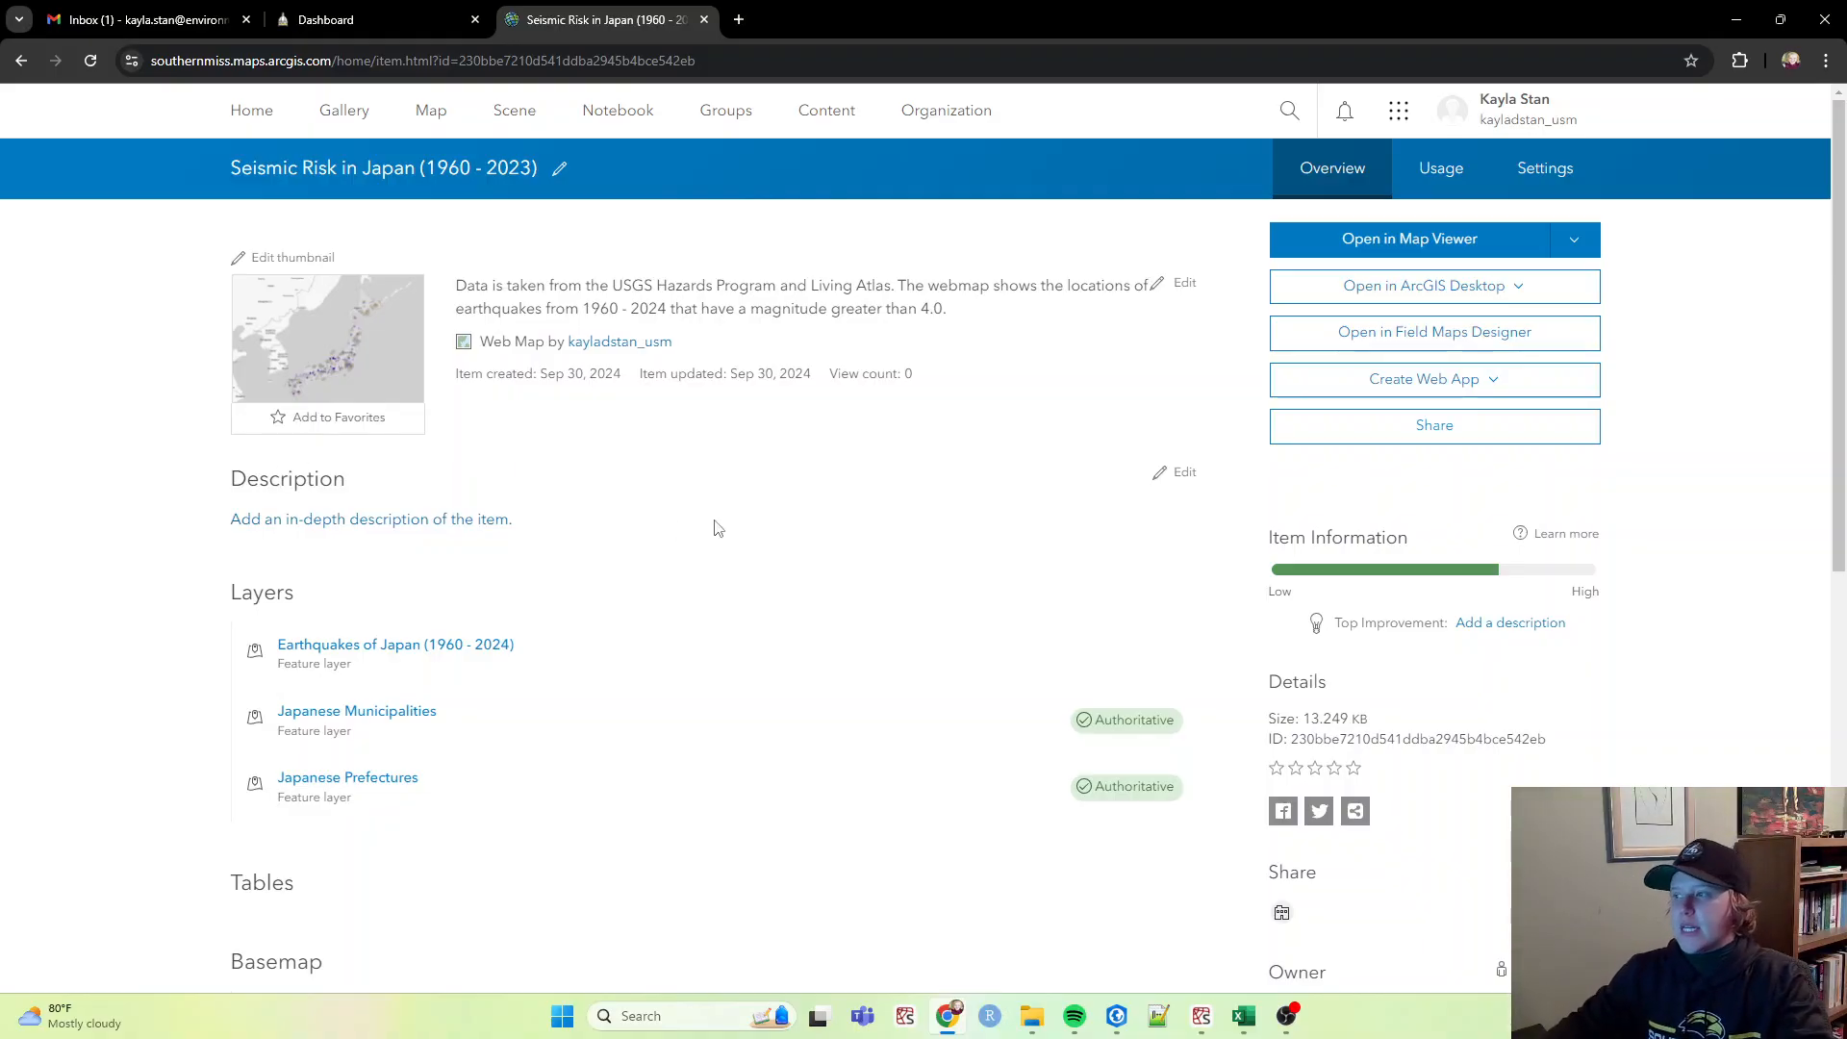
pyautogui.moveTo(1266, 546); pyautogui.dragTo(1598, 594)
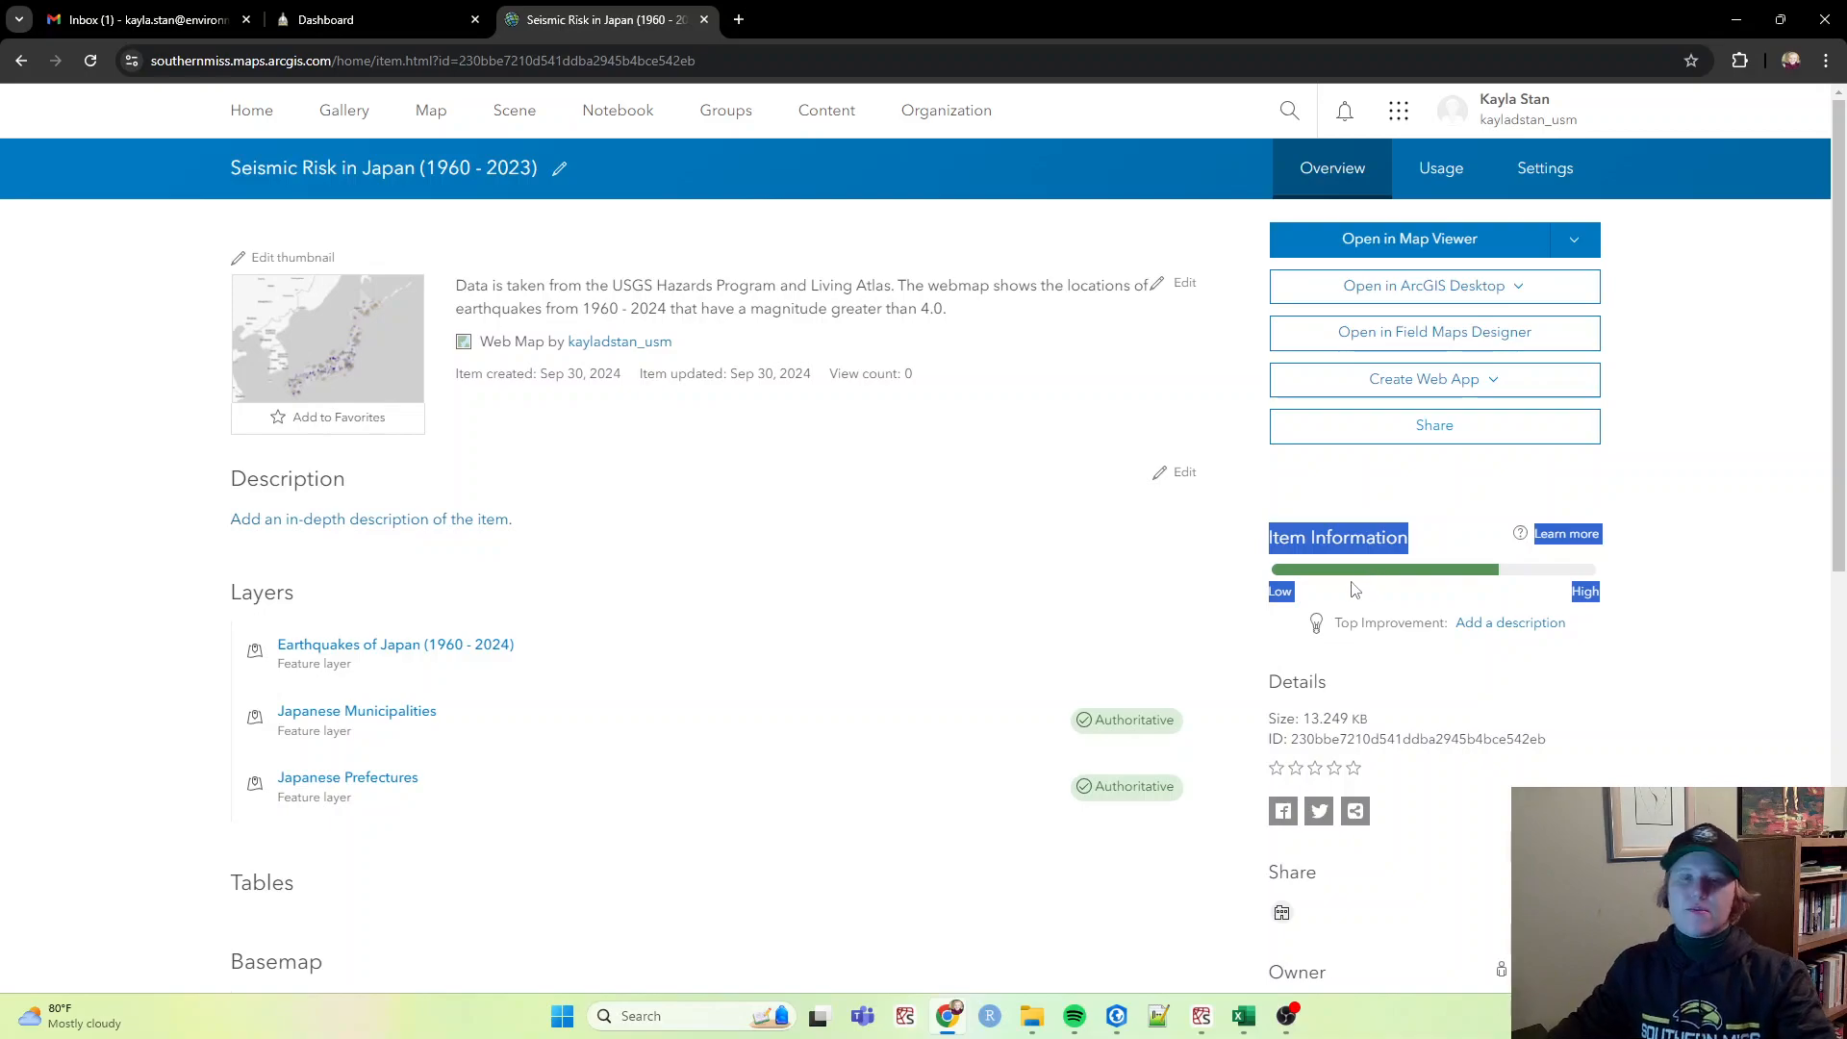
pyautogui.click(1342, 539)
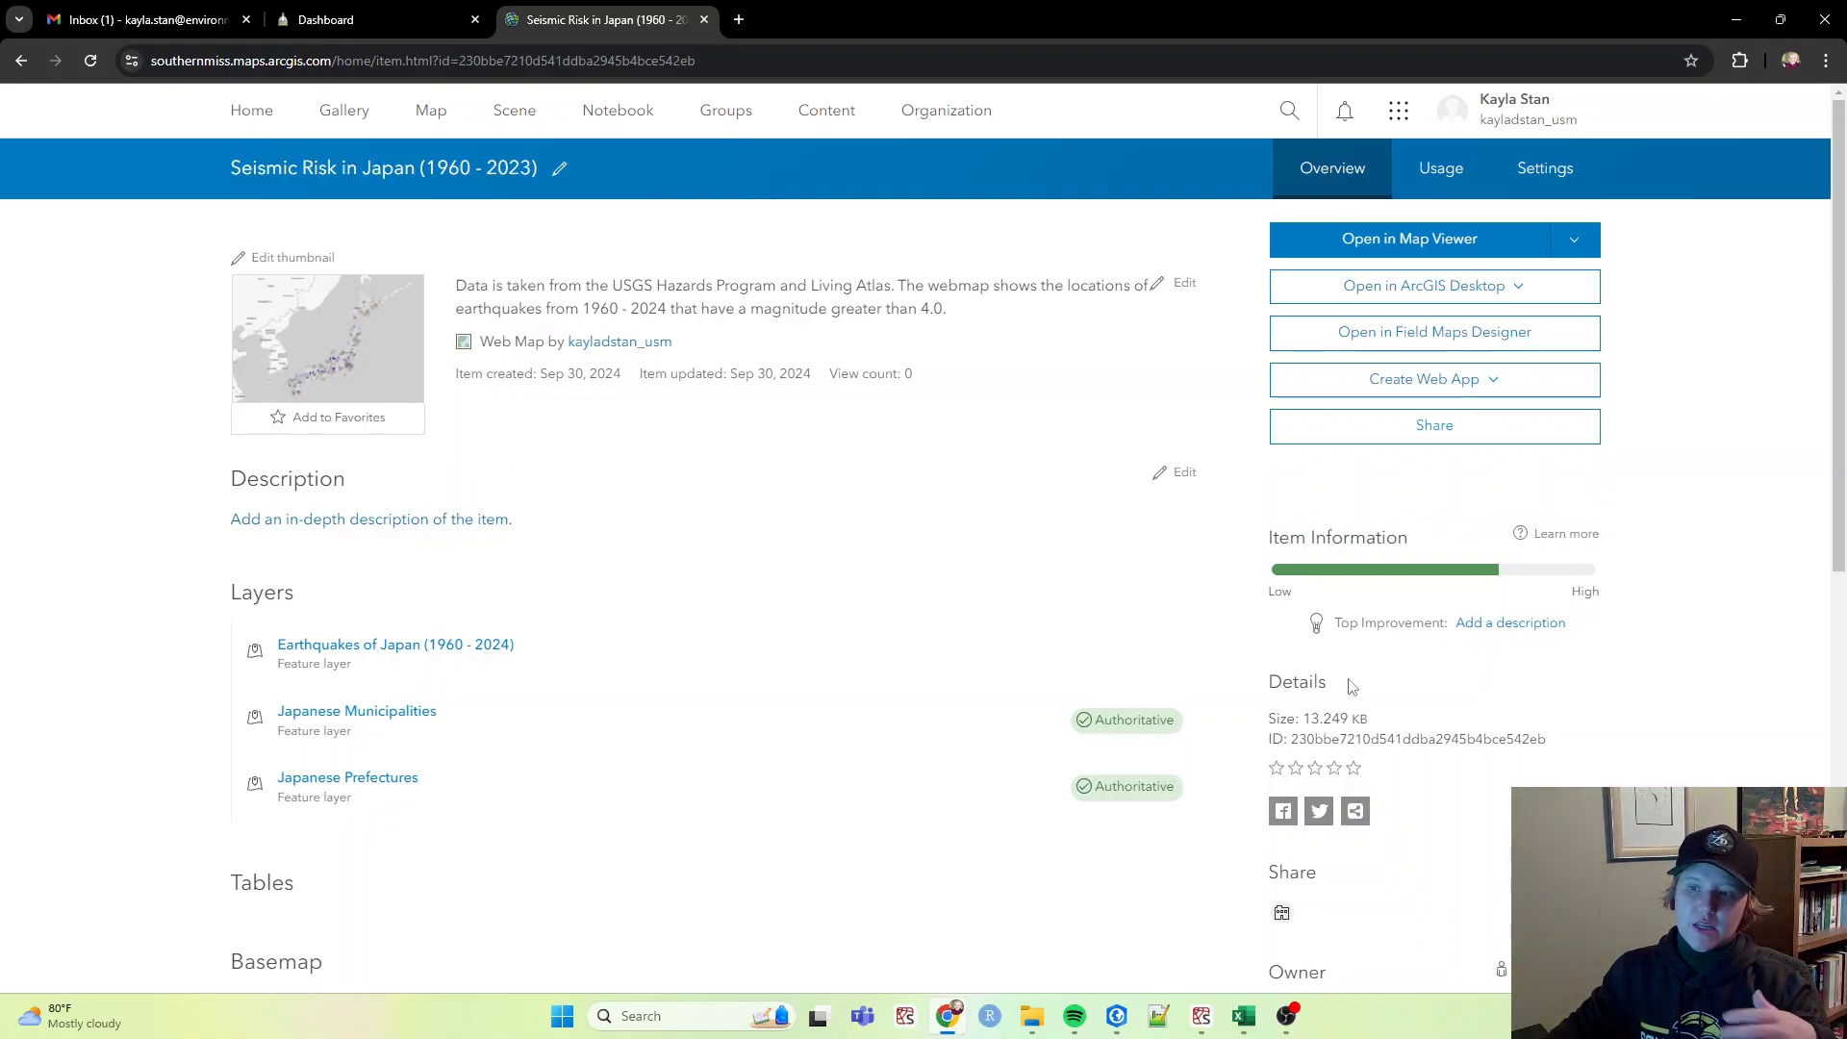
pyautogui.scroll(-1, 620, 738)
pyautogui.scroll(-2, 620, 738)
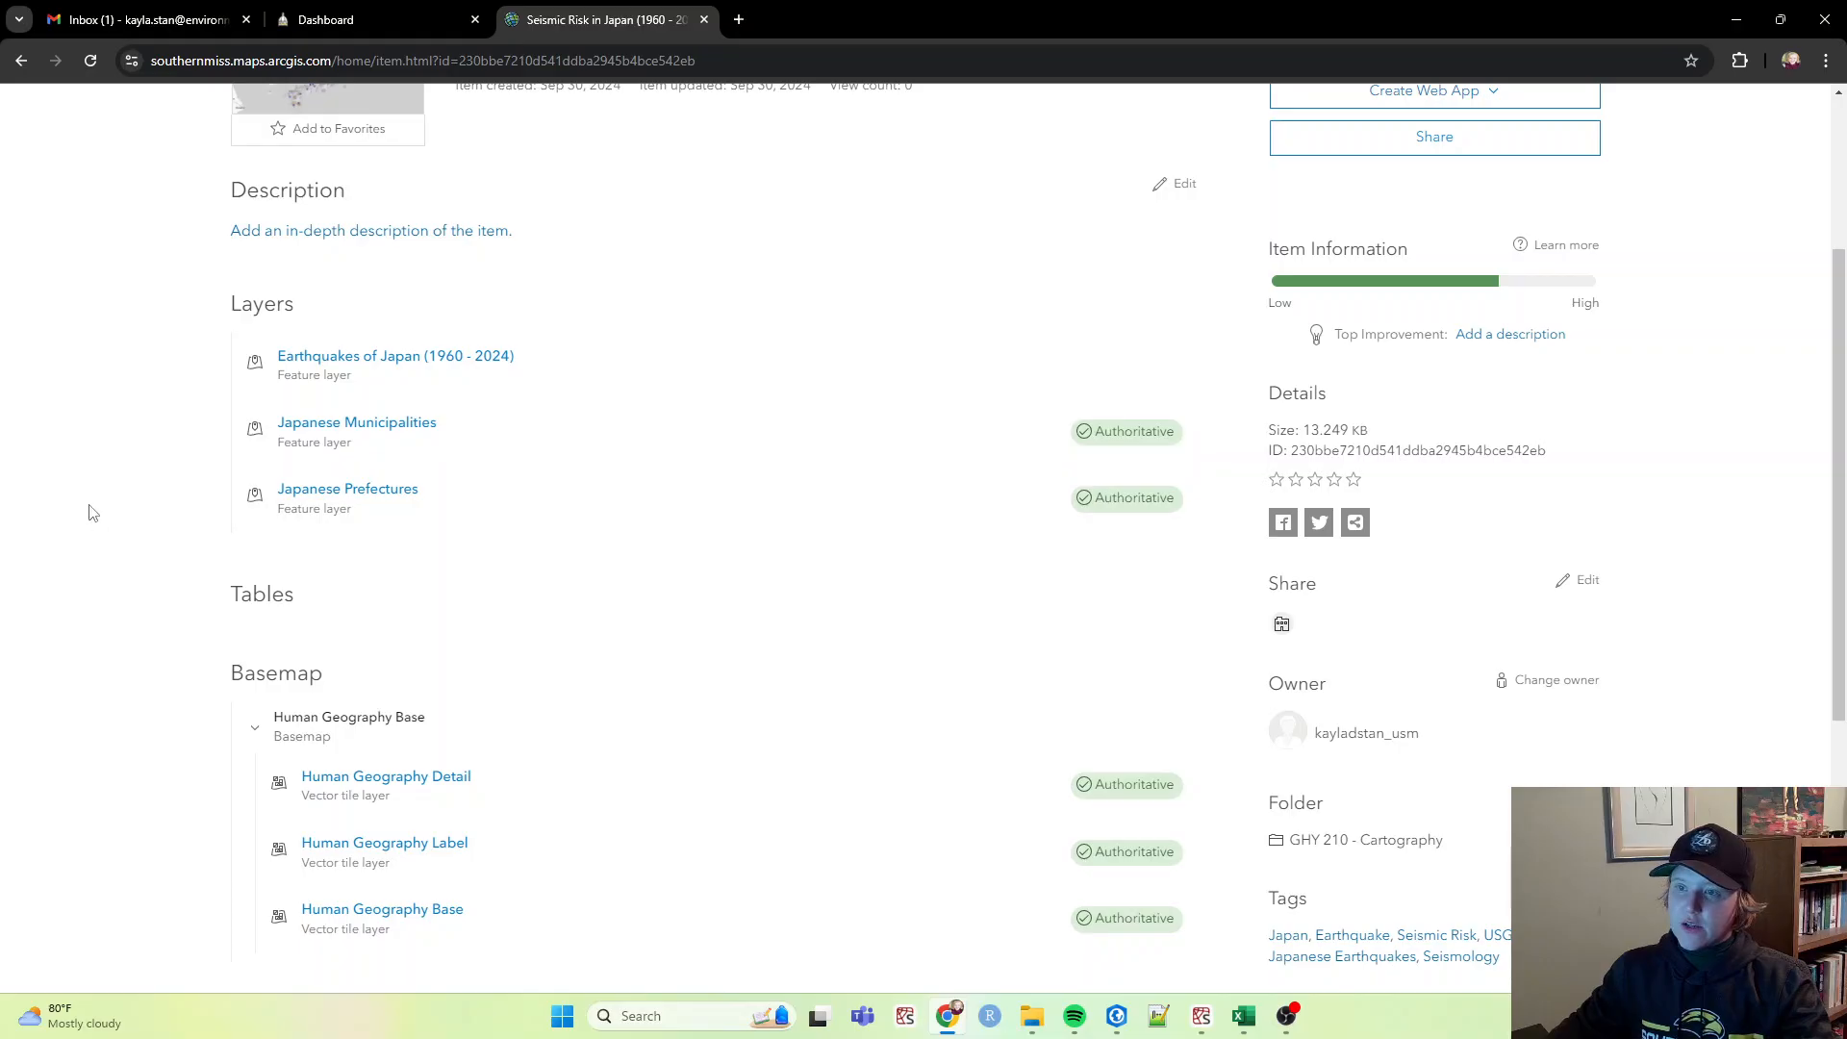
# Step: Open the item page of the Earthquakes of Japan (1960 - 2024) layer and highlight its summary text
pyautogui.click(354, 360)
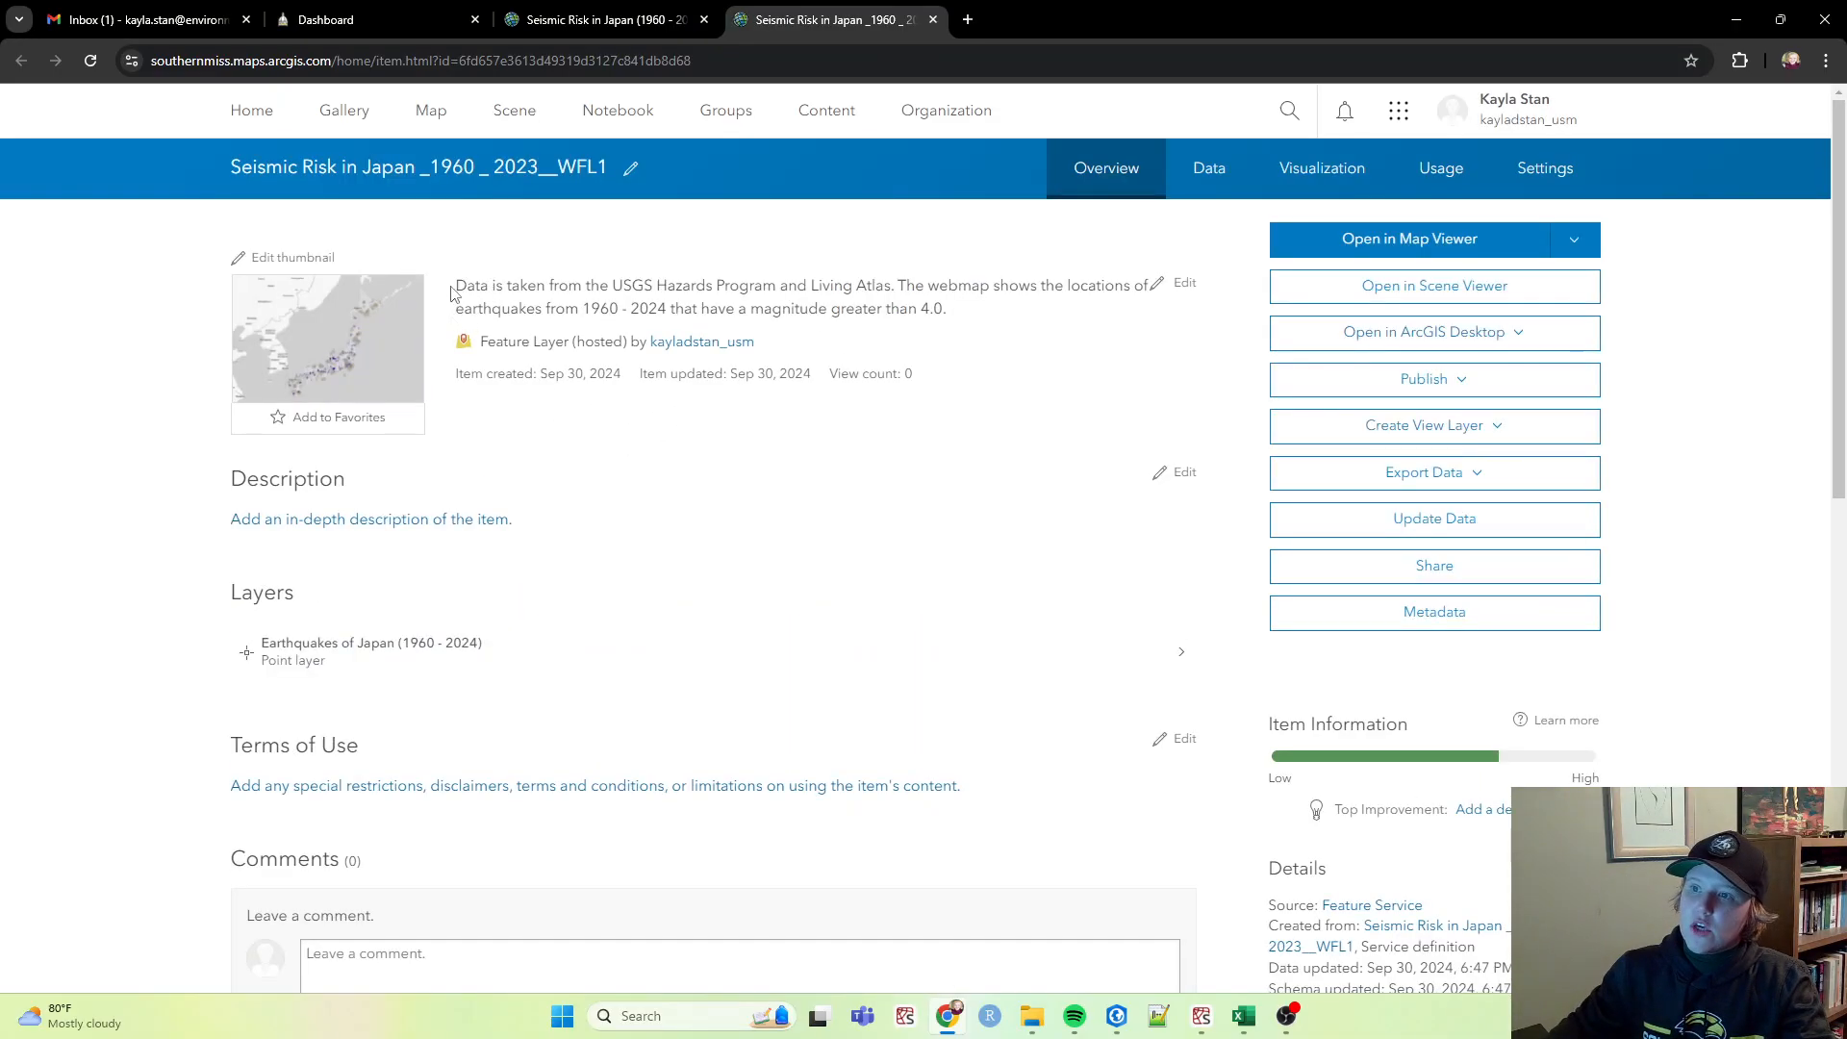
pyautogui.moveTo(452, 291); pyautogui.dragTo(991, 320)
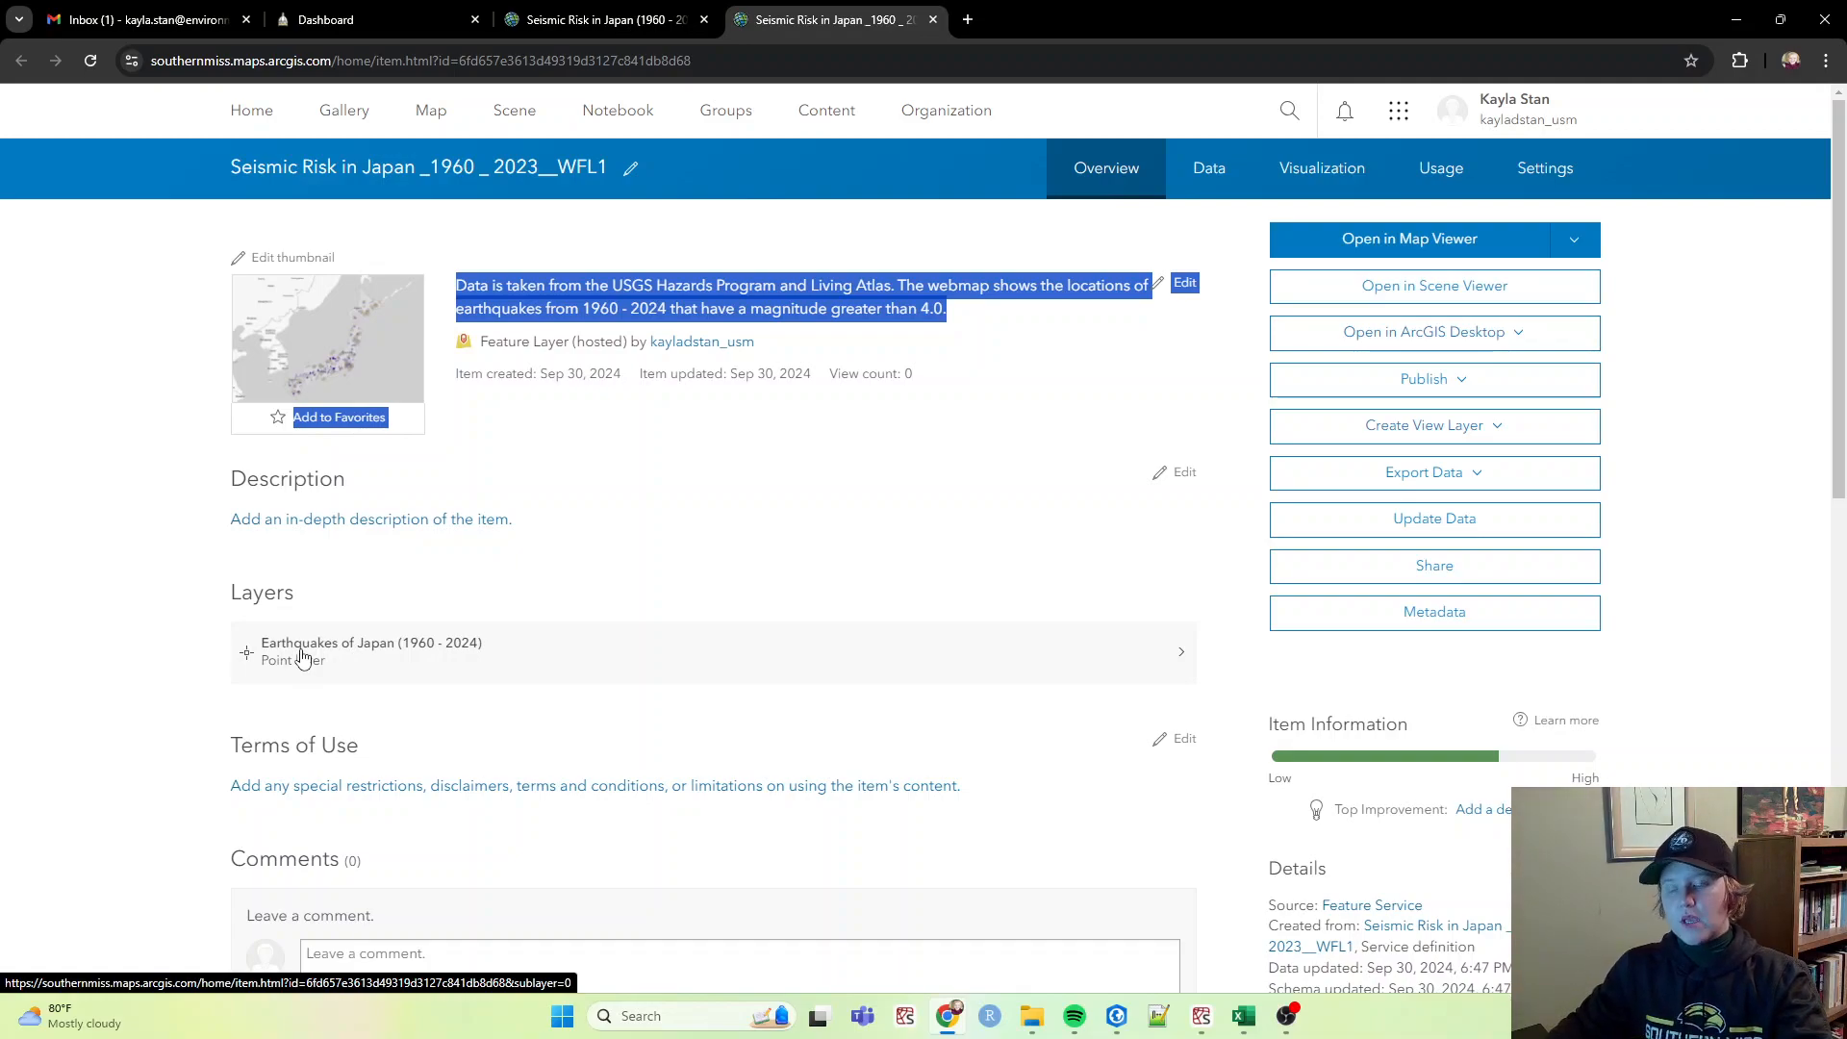
# Step: Inspect the Earthquakes of Japan point layer's own details page and return to the parent feature layer's overview
pyautogui.click(301, 657)
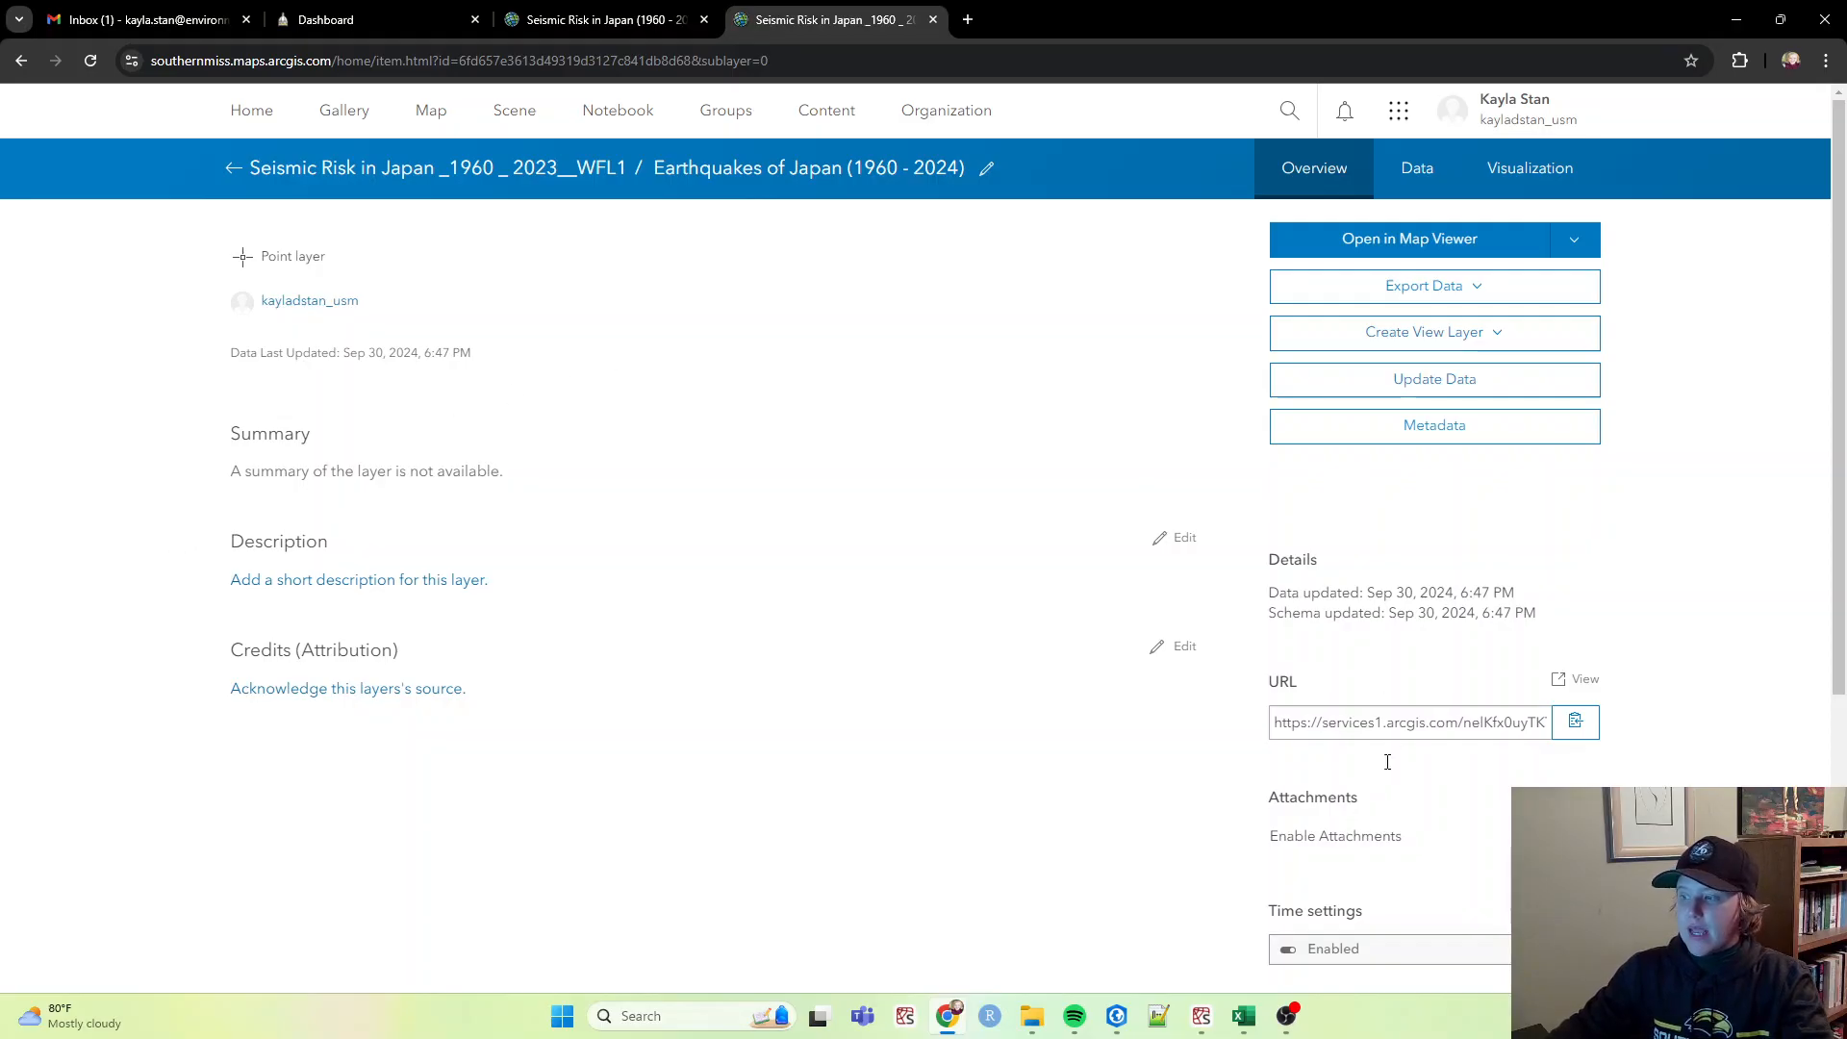
pyautogui.scroll(-3, 828, 841)
pyautogui.scroll(3, 539, 544)
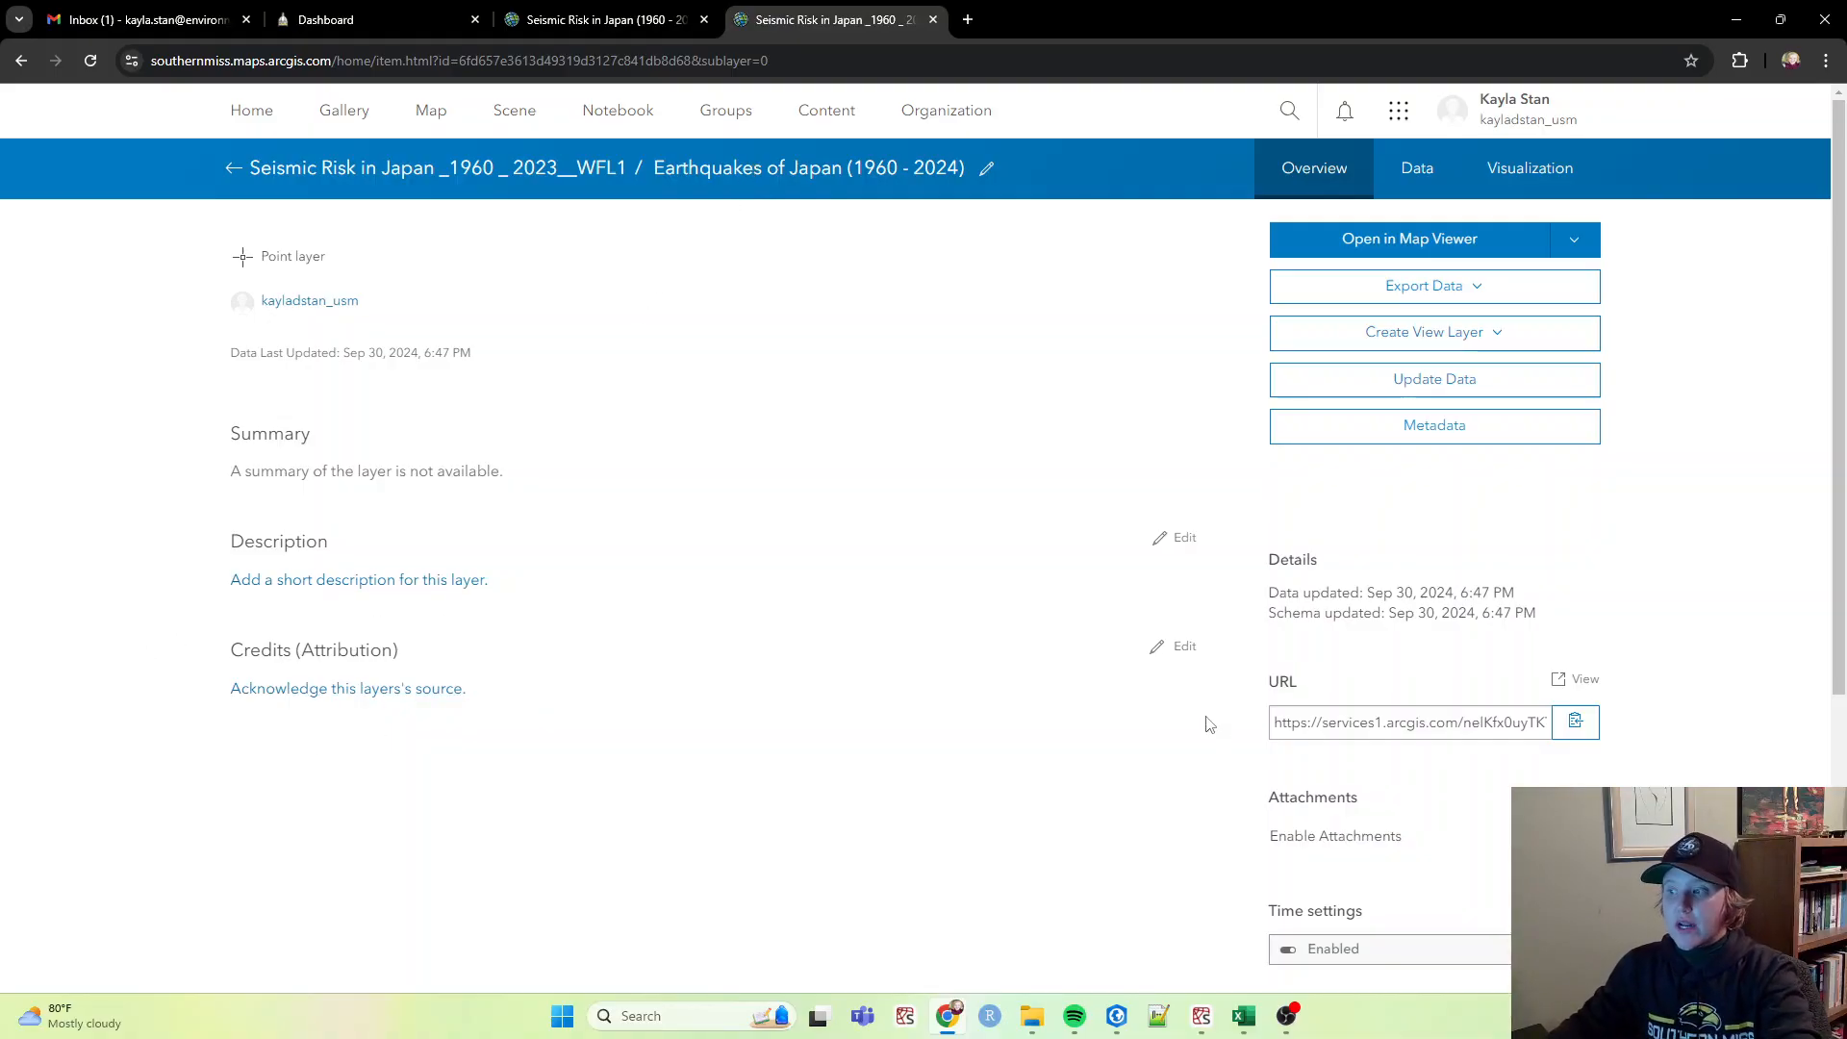
pyautogui.click(404, 168)
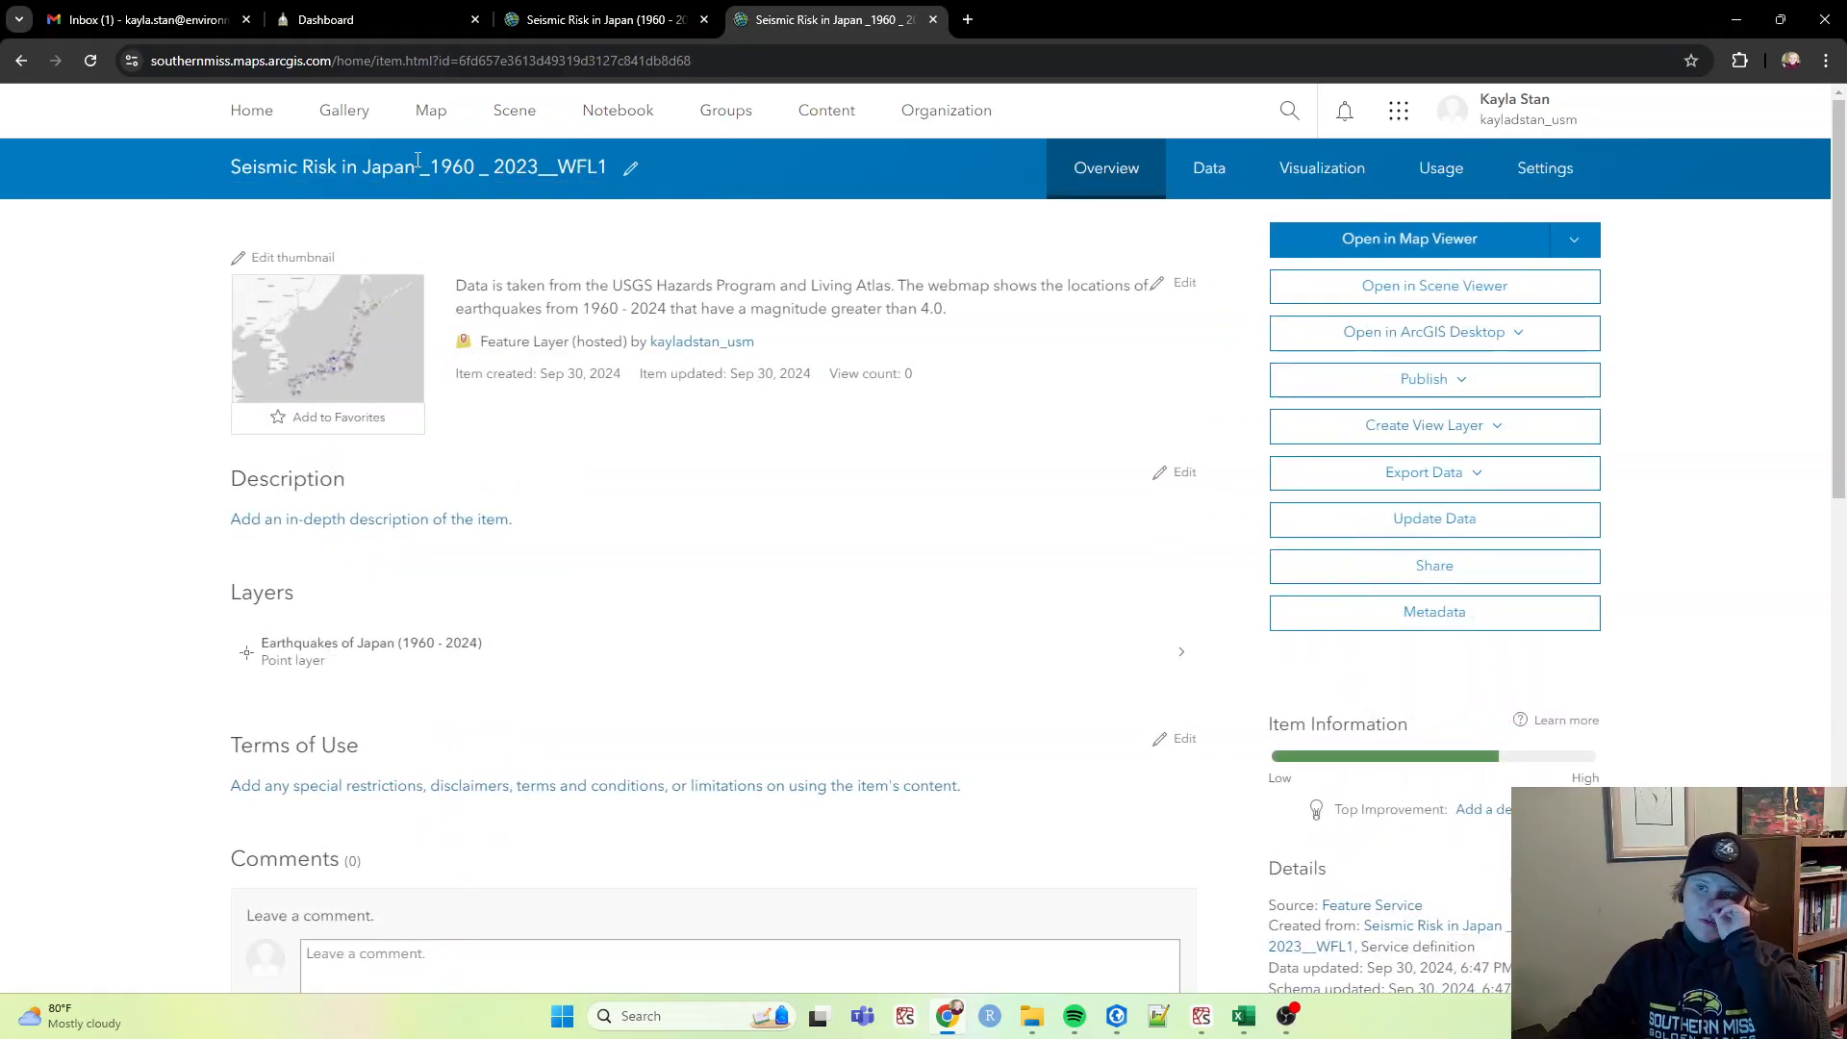
# Step: Examine the feature layer's summary and the top improvement suggested for its item information
pyautogui.scroll(-3, 691, 414)
pyautogui.scroll(3, 691, 414)
pyautogui.tripleClick(691, 414)
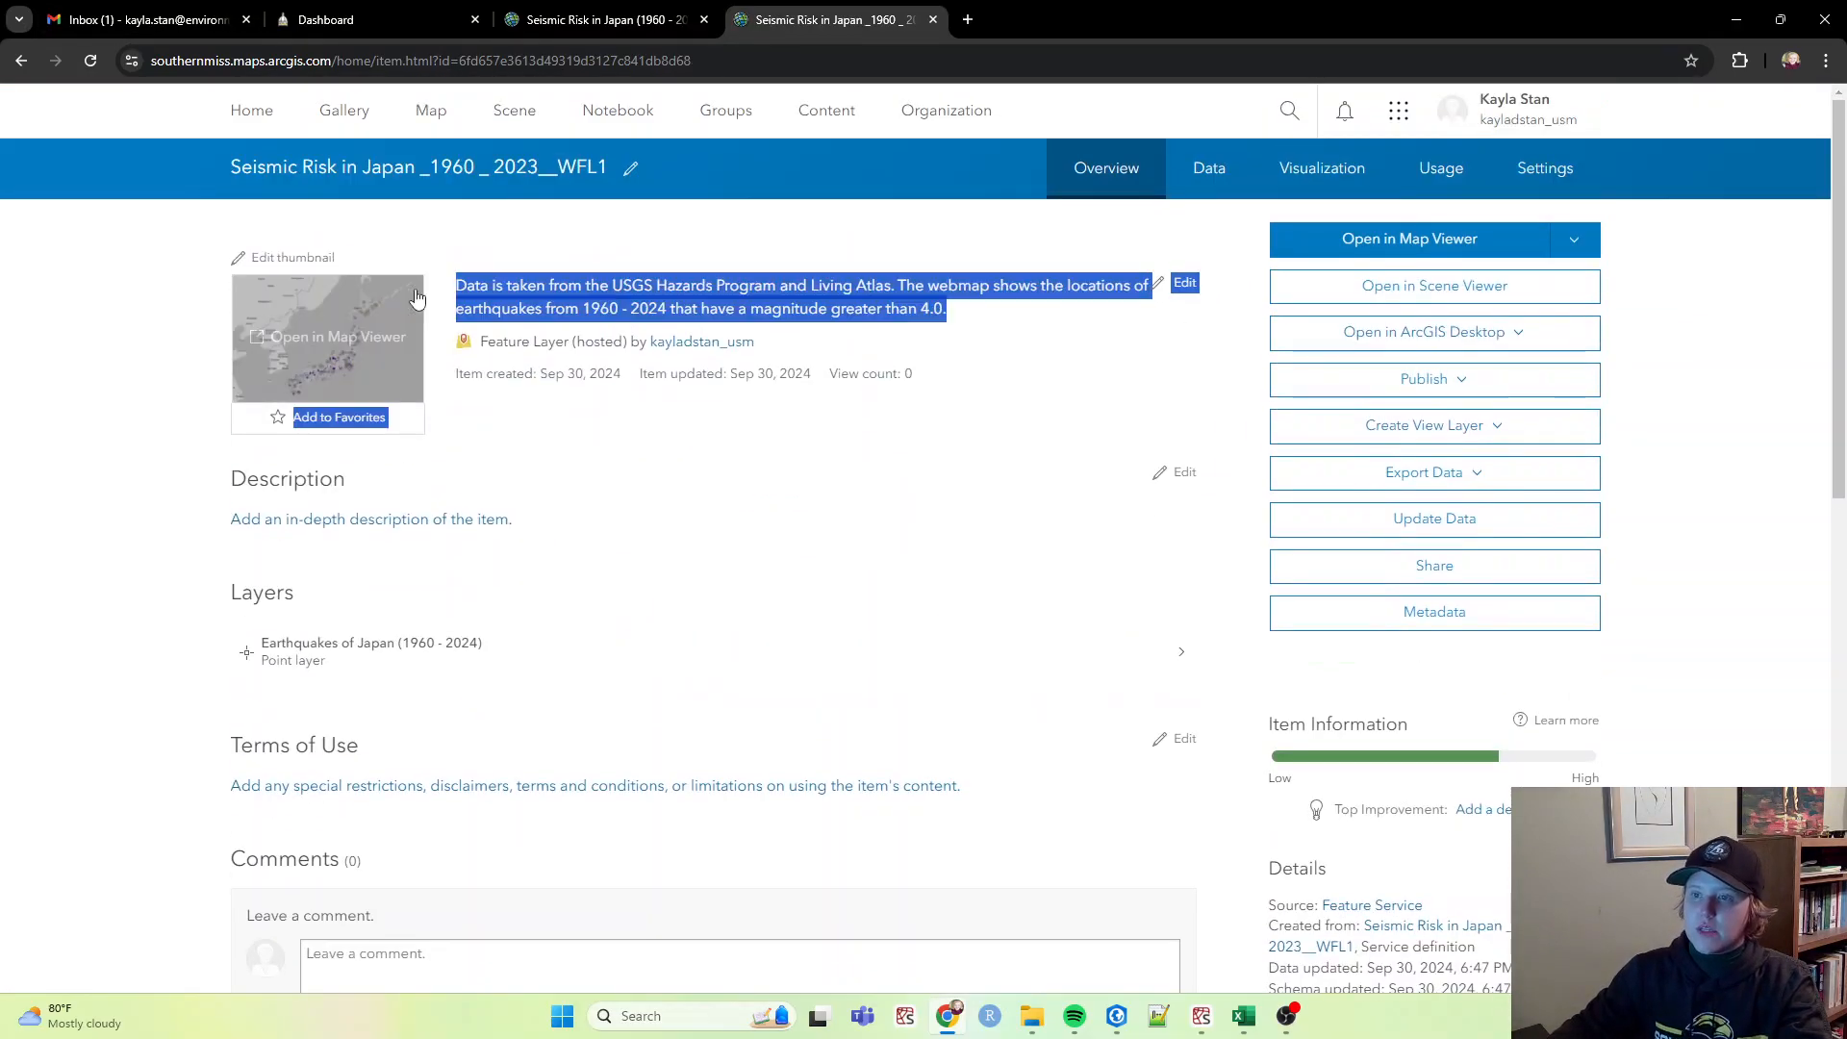
pyautogui.scroll(-5, 691, 414)
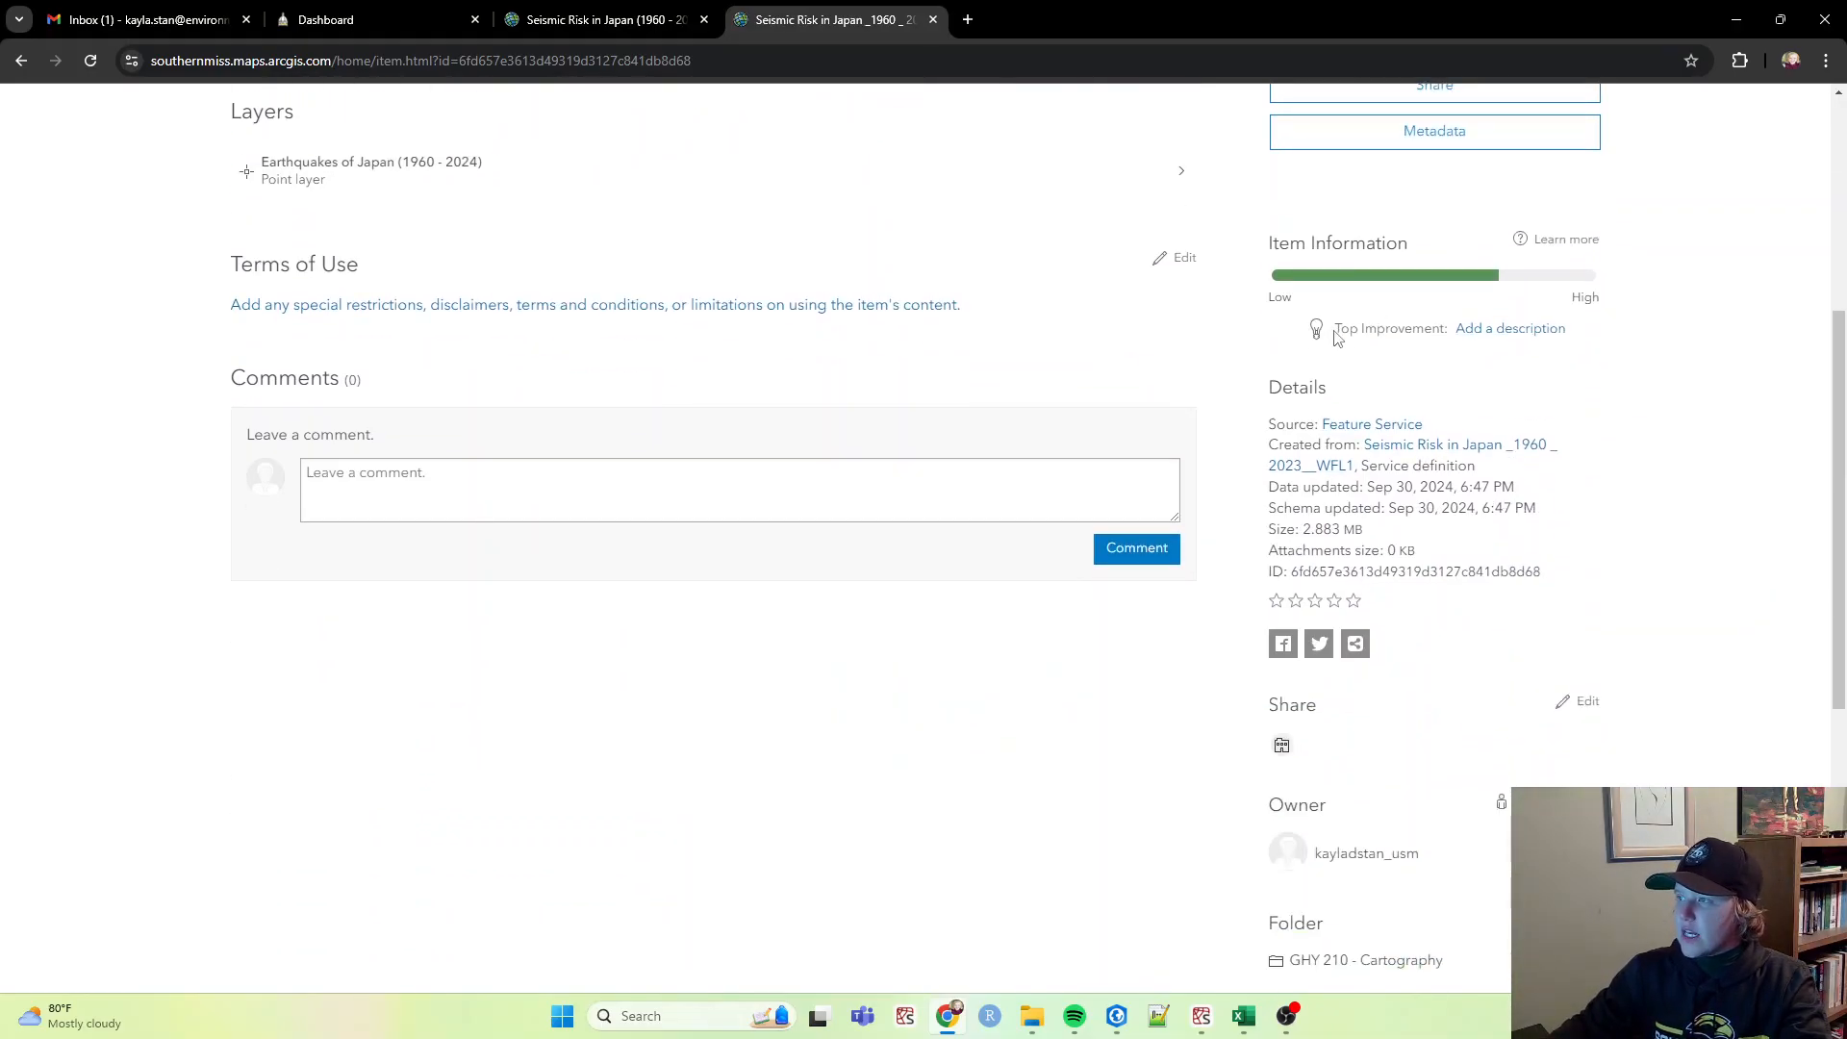
pyautogui.moveTo(1337, 332); pyautogui.dragTo(1597, 348)
pyautogui.scroll(4, 420, 698)
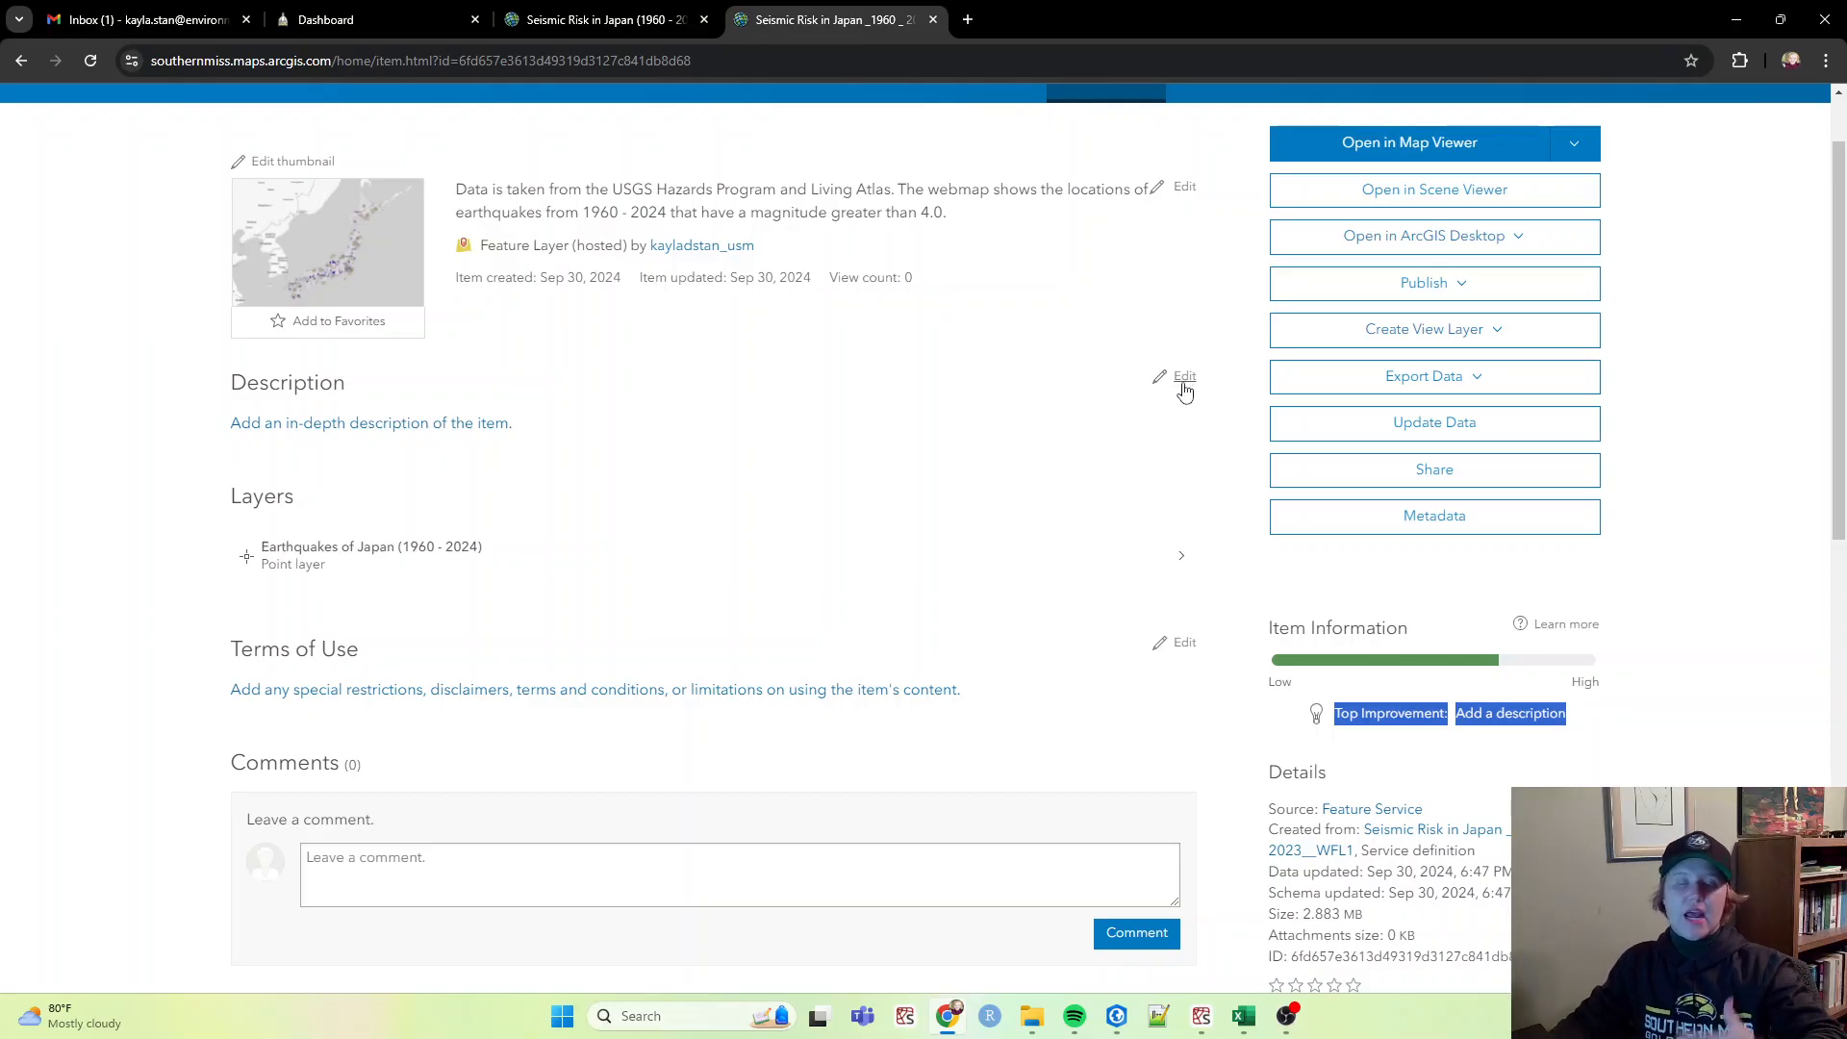
# Step: Start the earthquake feature layer's description with the line "The purpose of the following webmap is to......"
pyautogui.click(1182, 390)
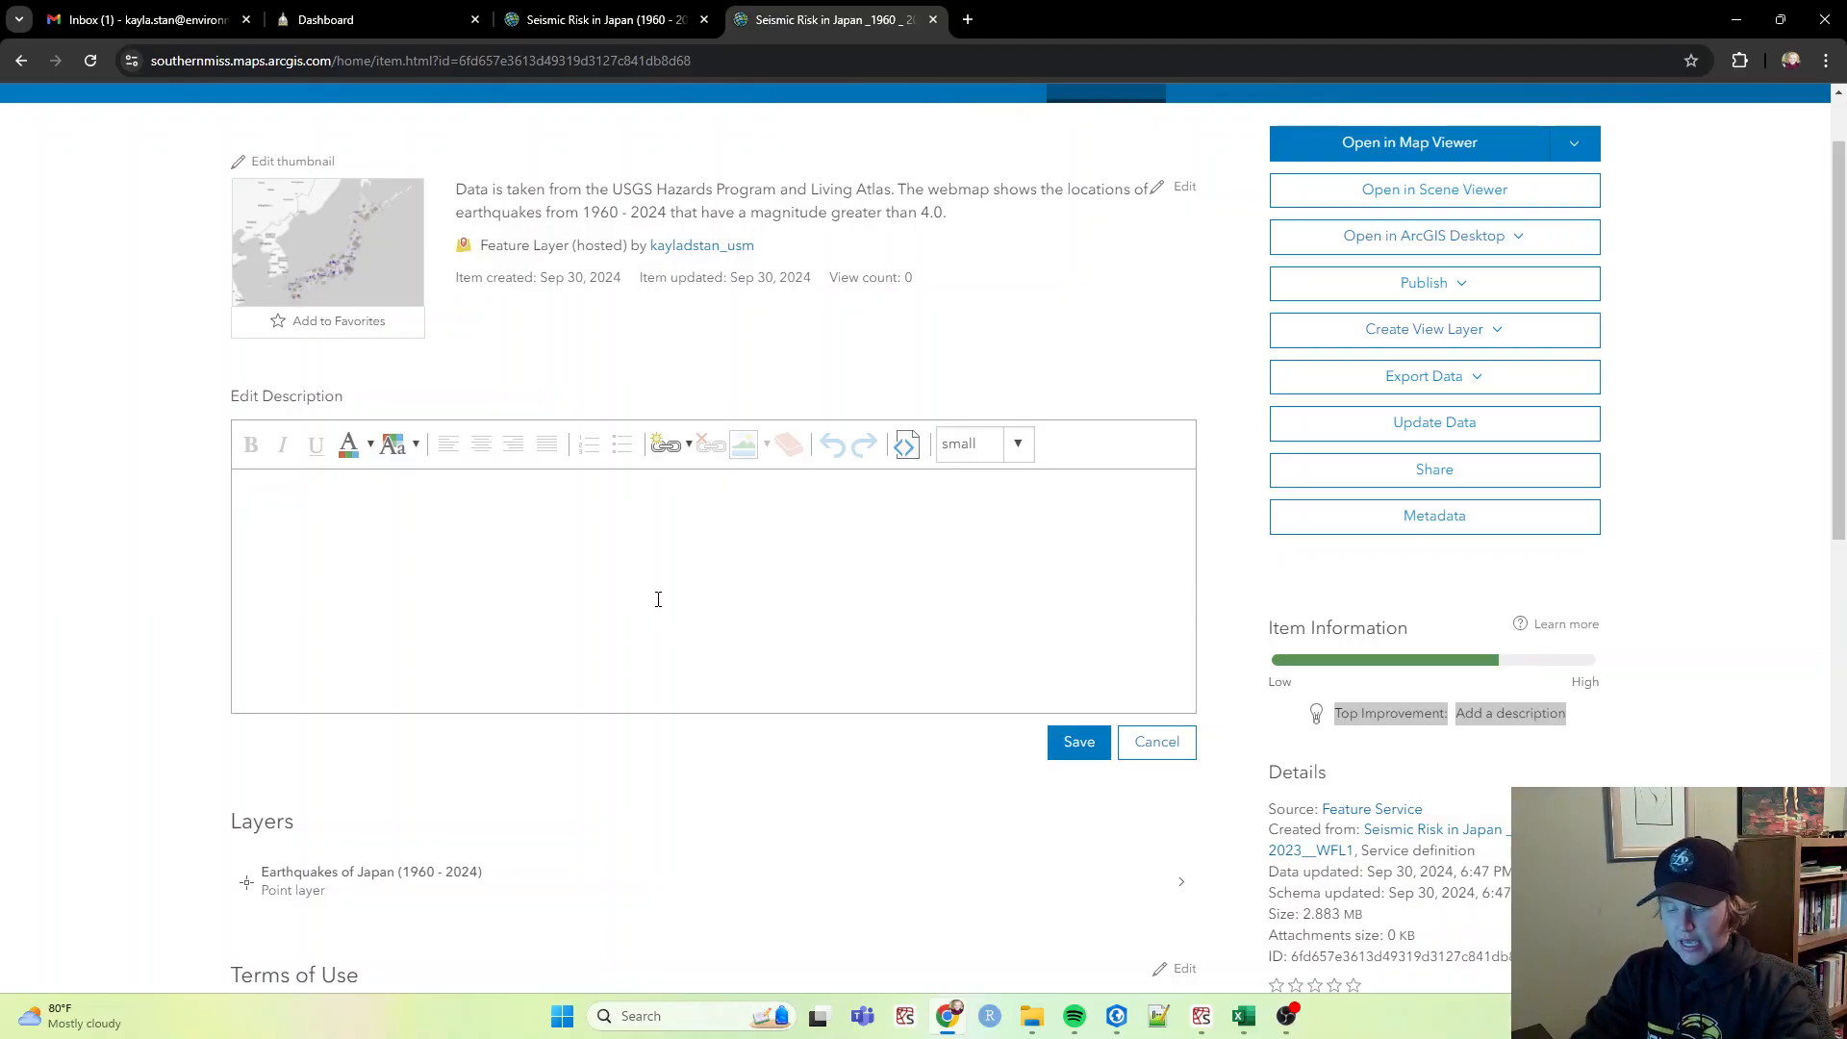
pyautogui.write('The')
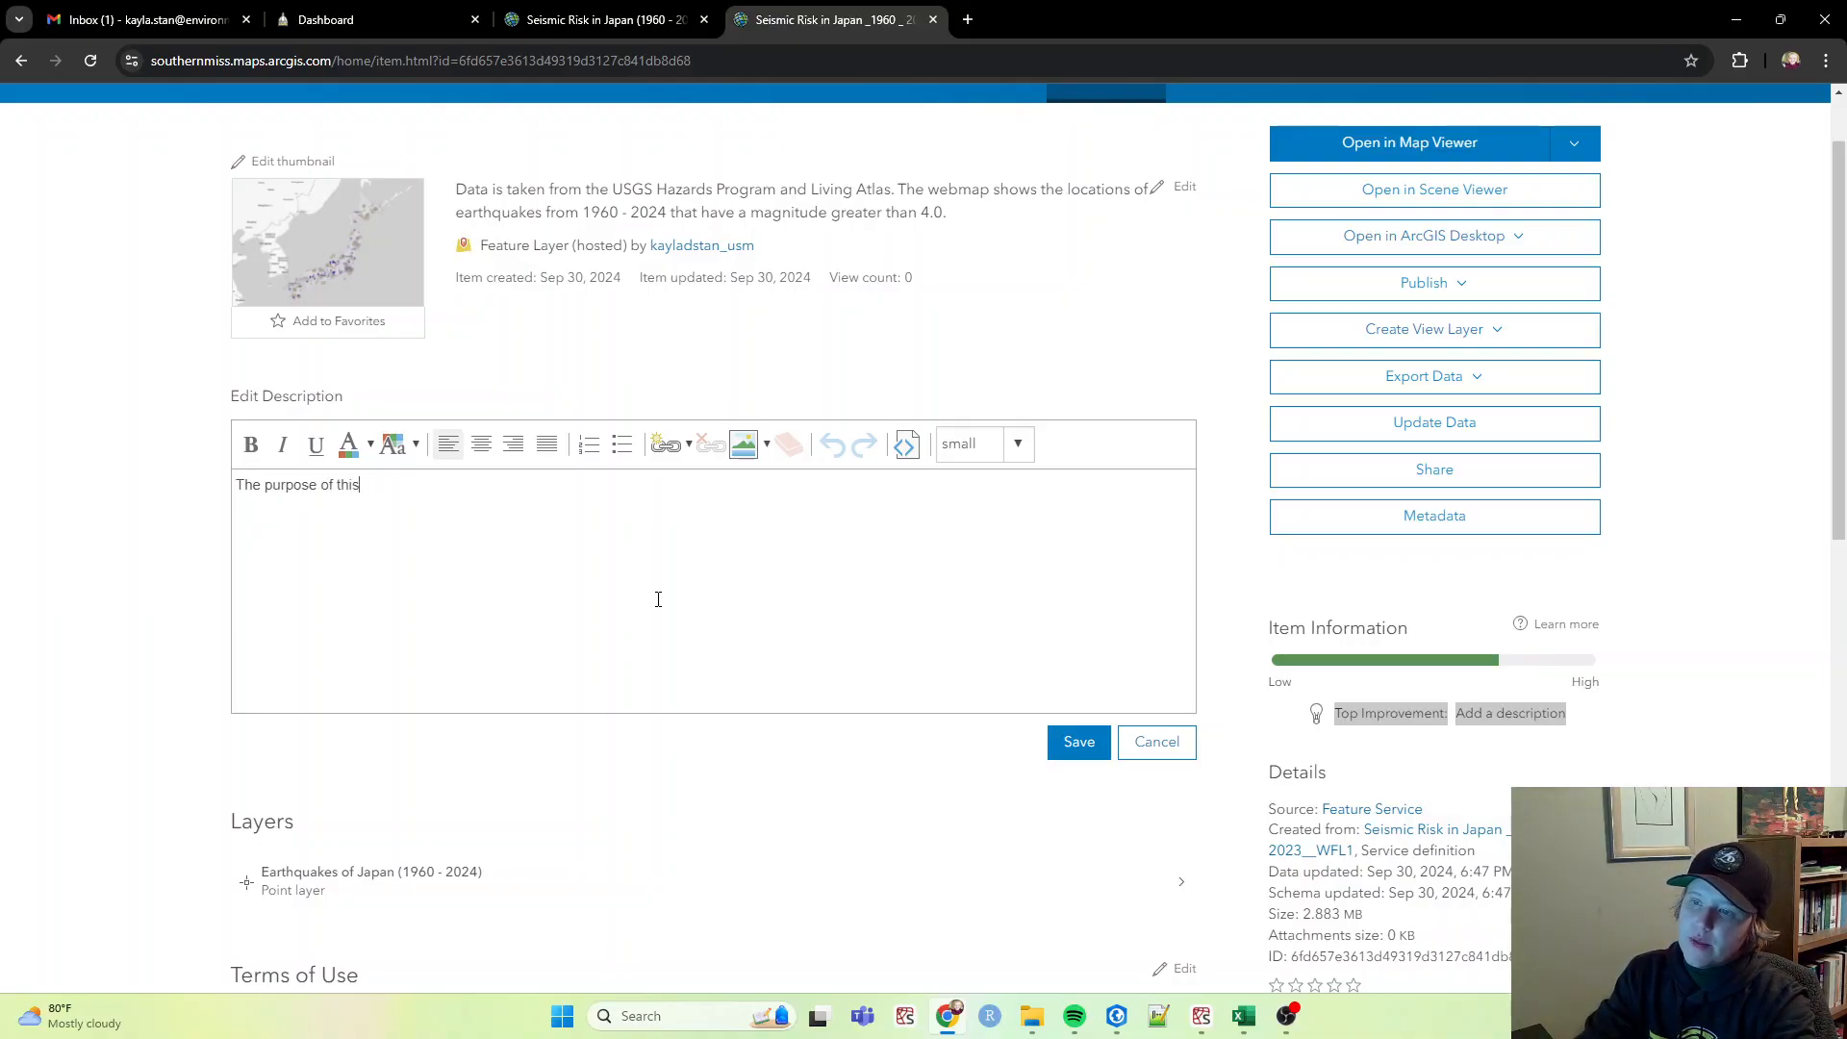
pyautogui.write('purpose of the following webmap ')
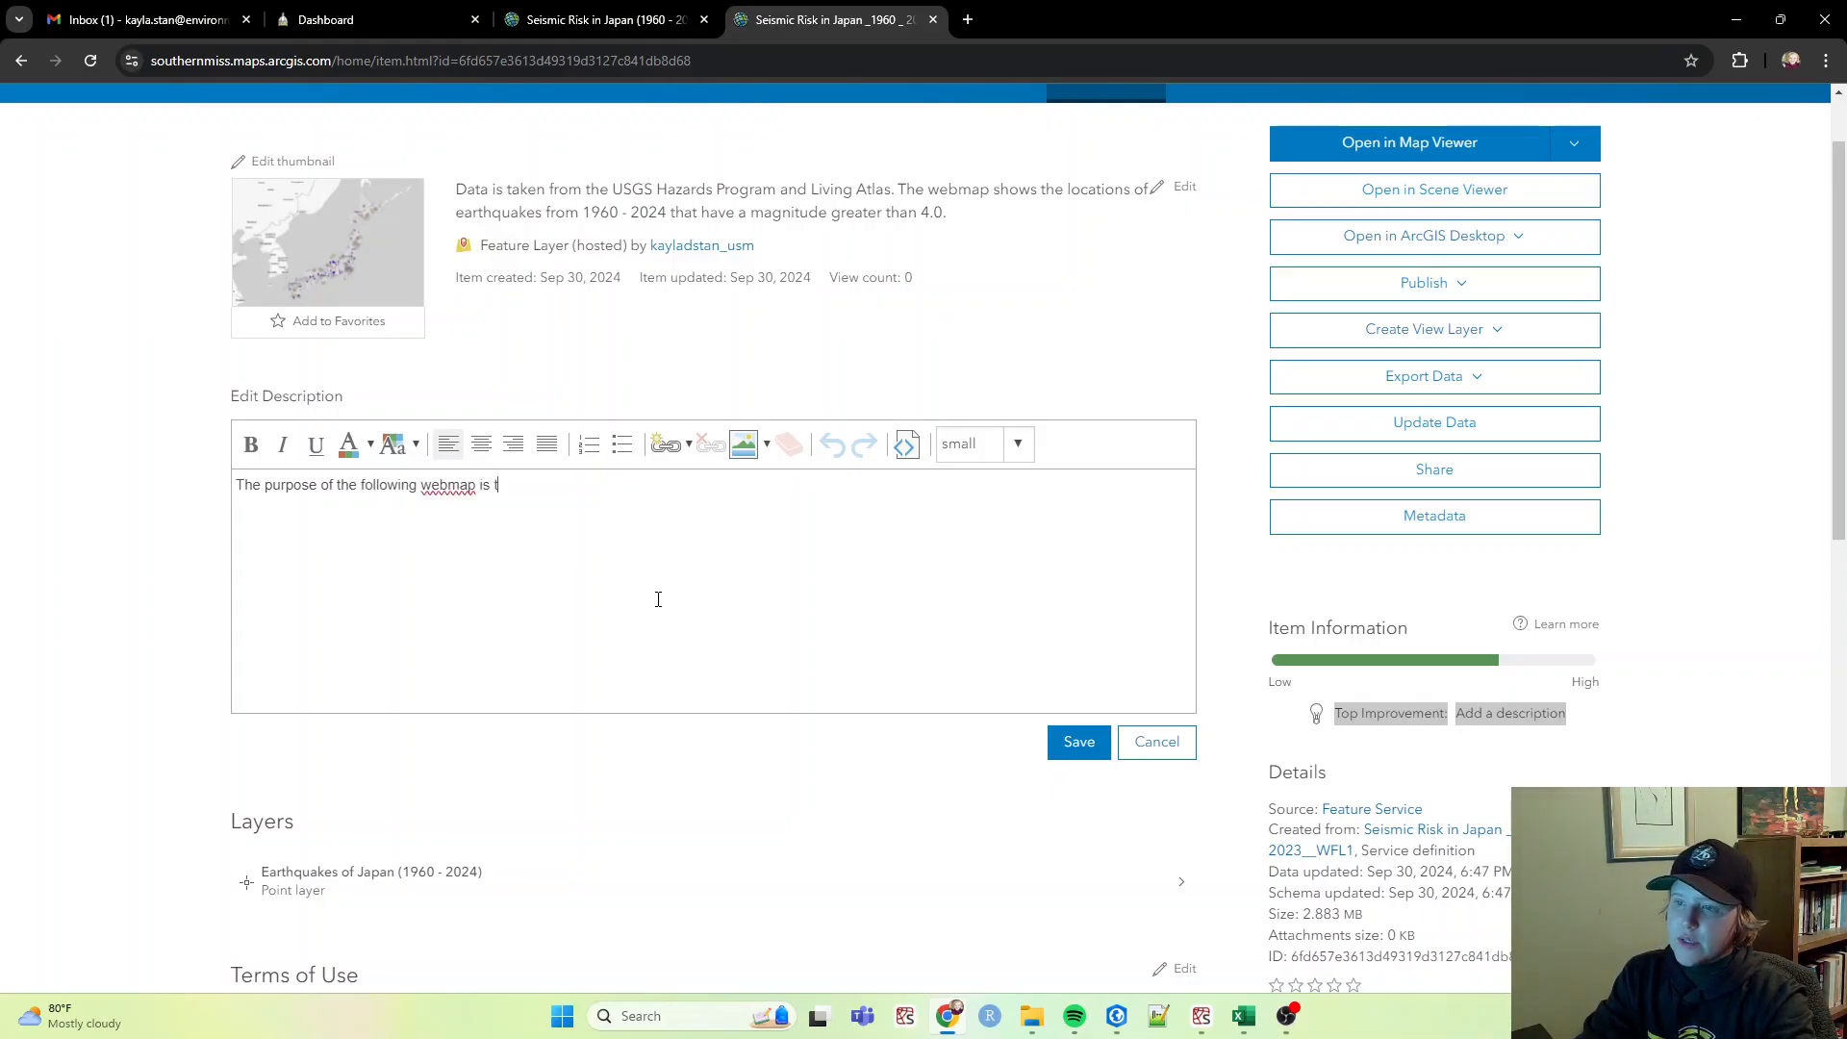
pyautogui.write('is to......')
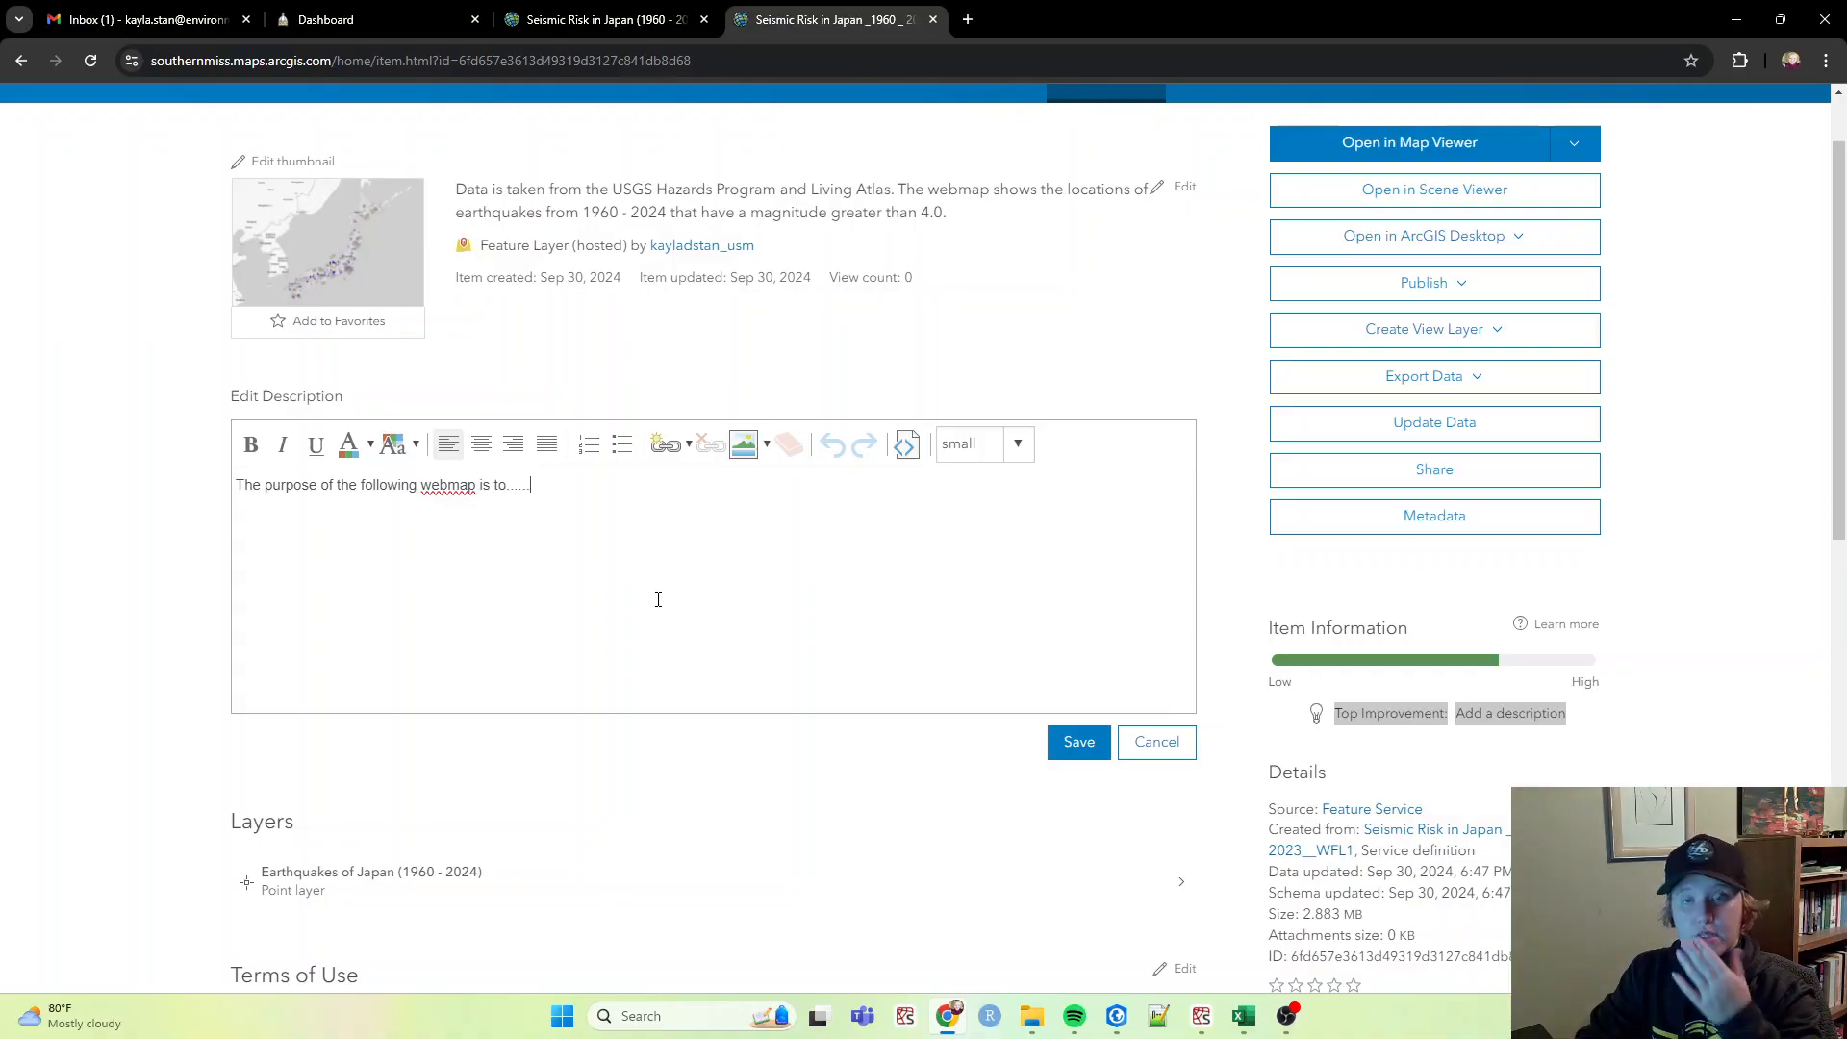
# Step: Add the description lines "The map was created using the following methodology....." and "Data in this map was taken from....."
pyautogui.write('The map was created useing the following methodd')
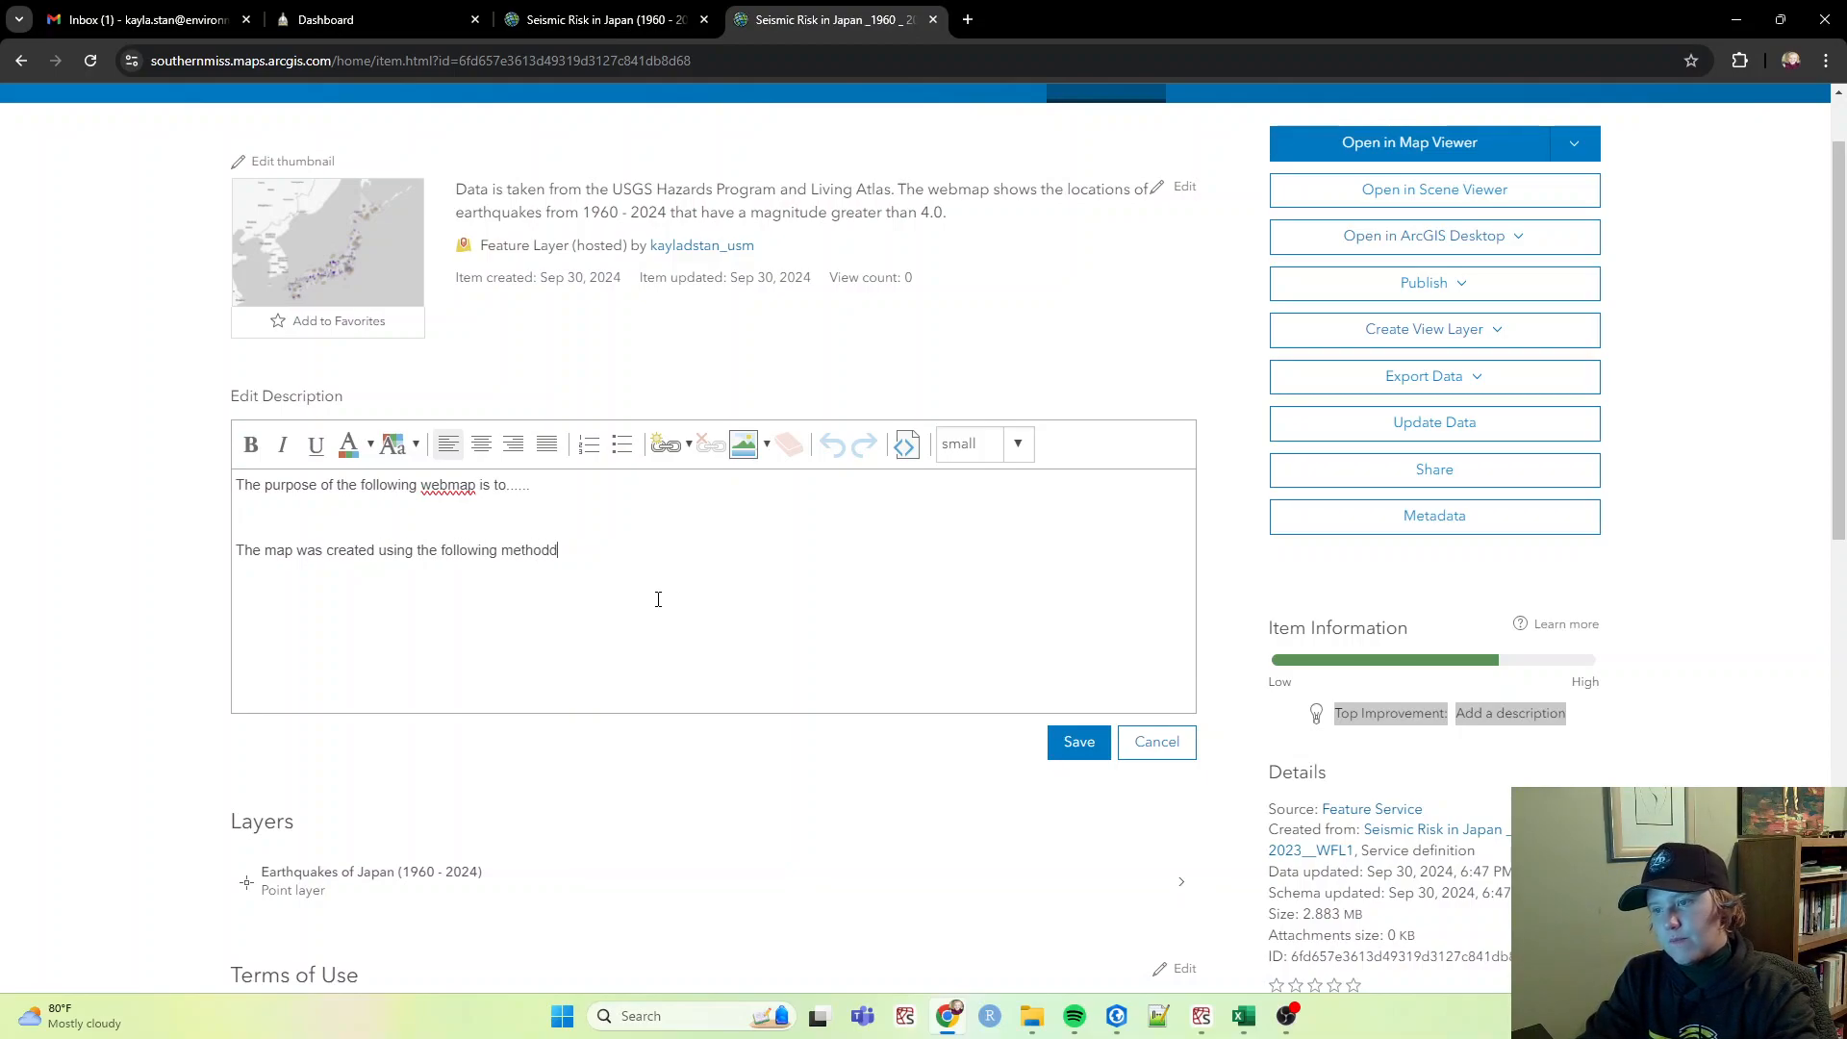
pyautogui.press('BackSpace')
pyautogui.write('ology.....')
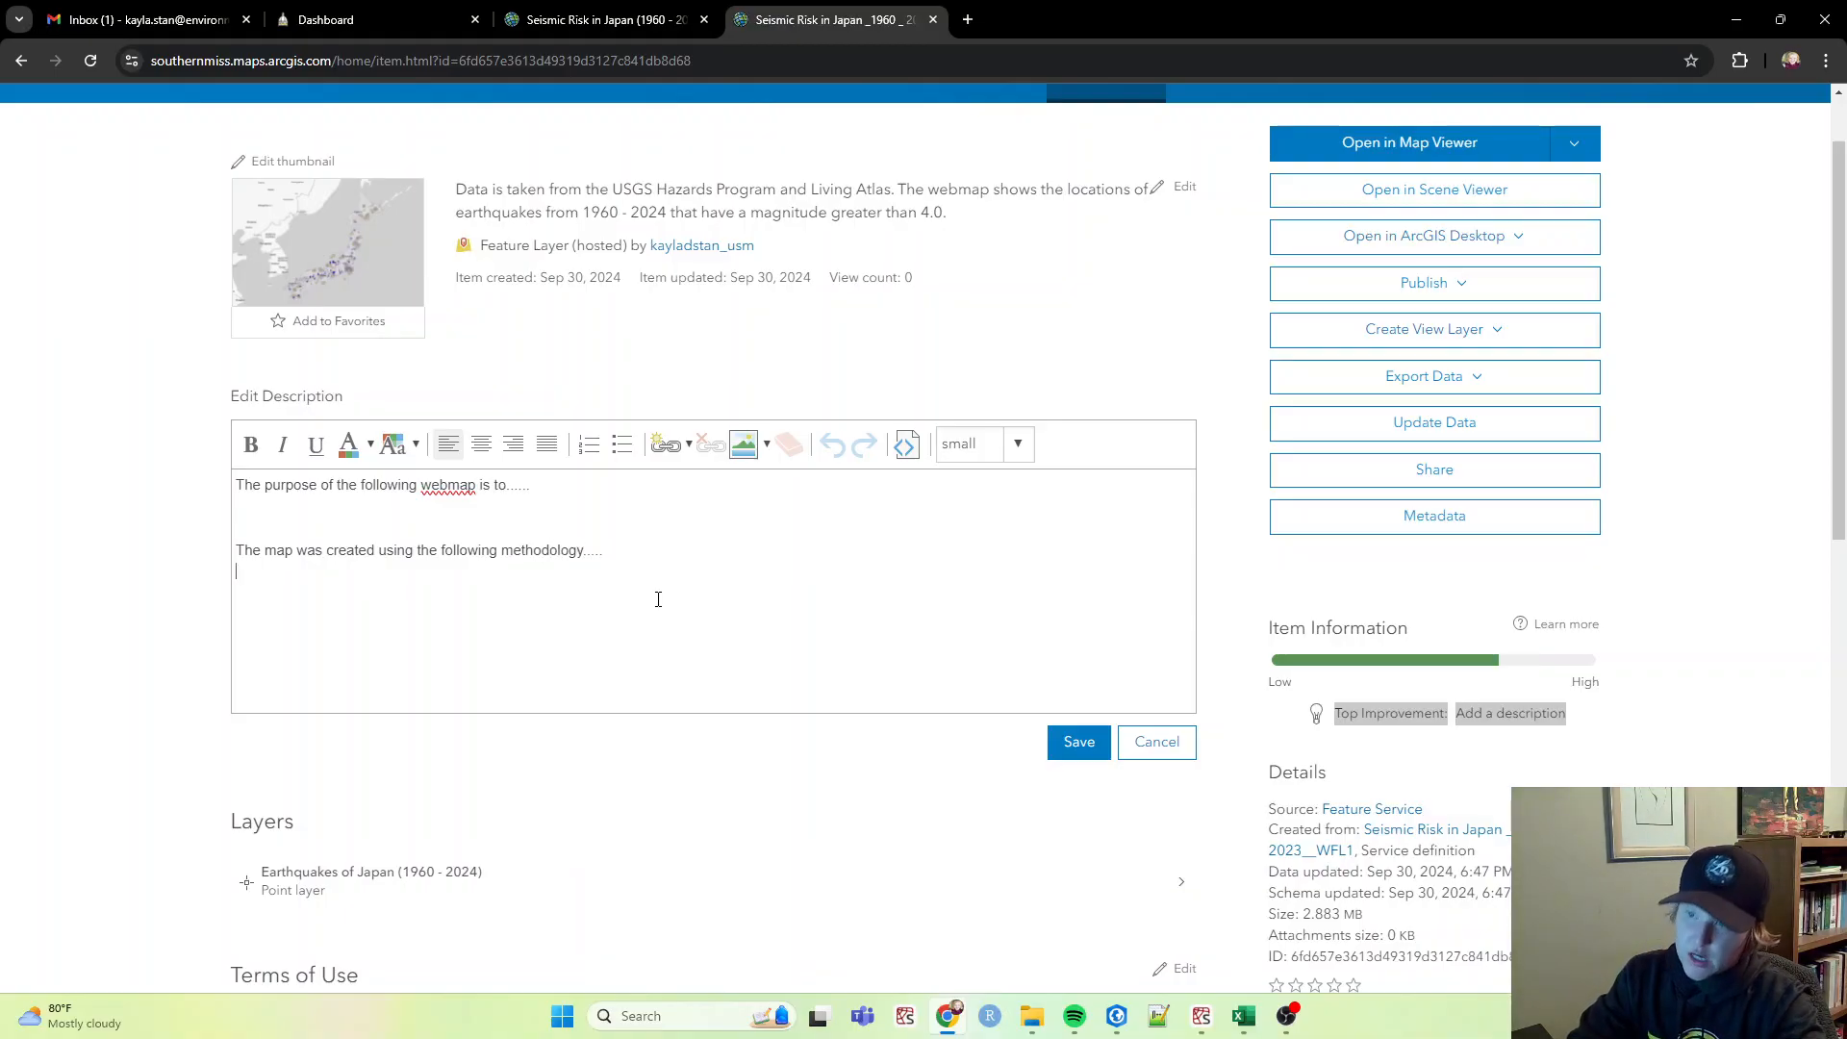
pyautogui.write('Data ')
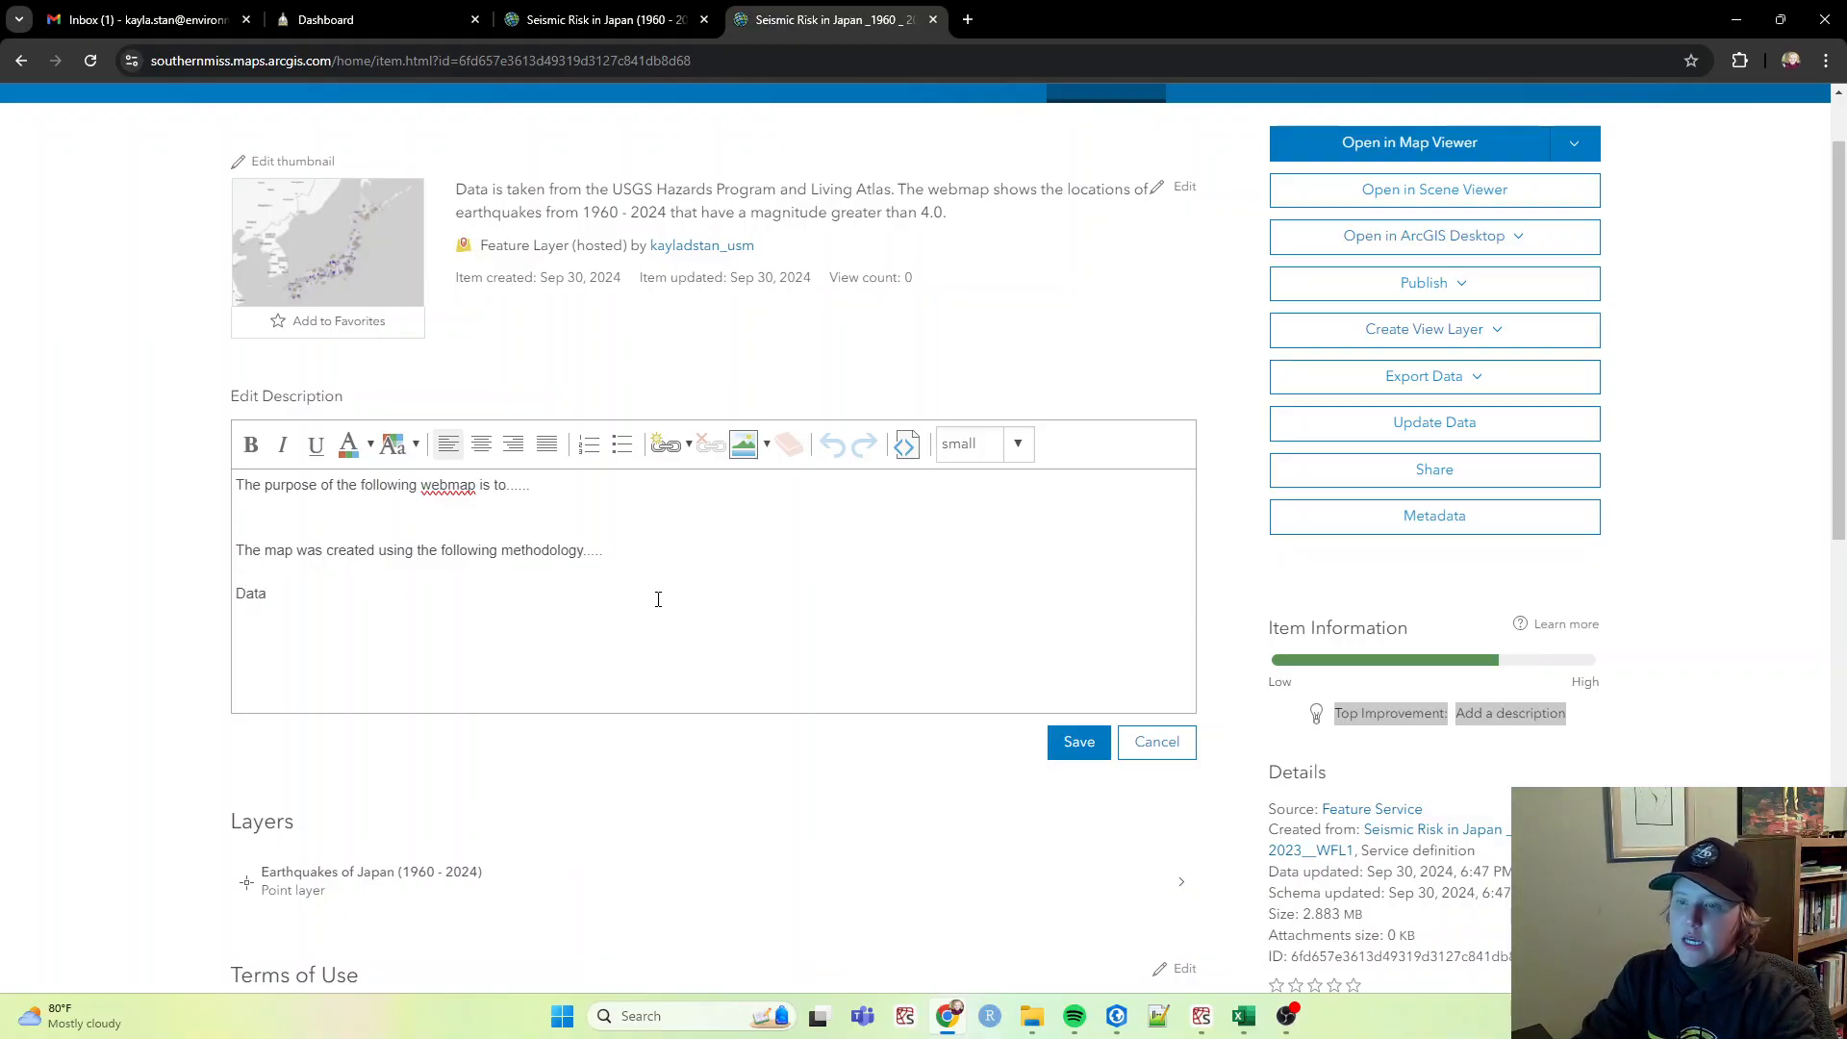
pyautogui.write('in this map')
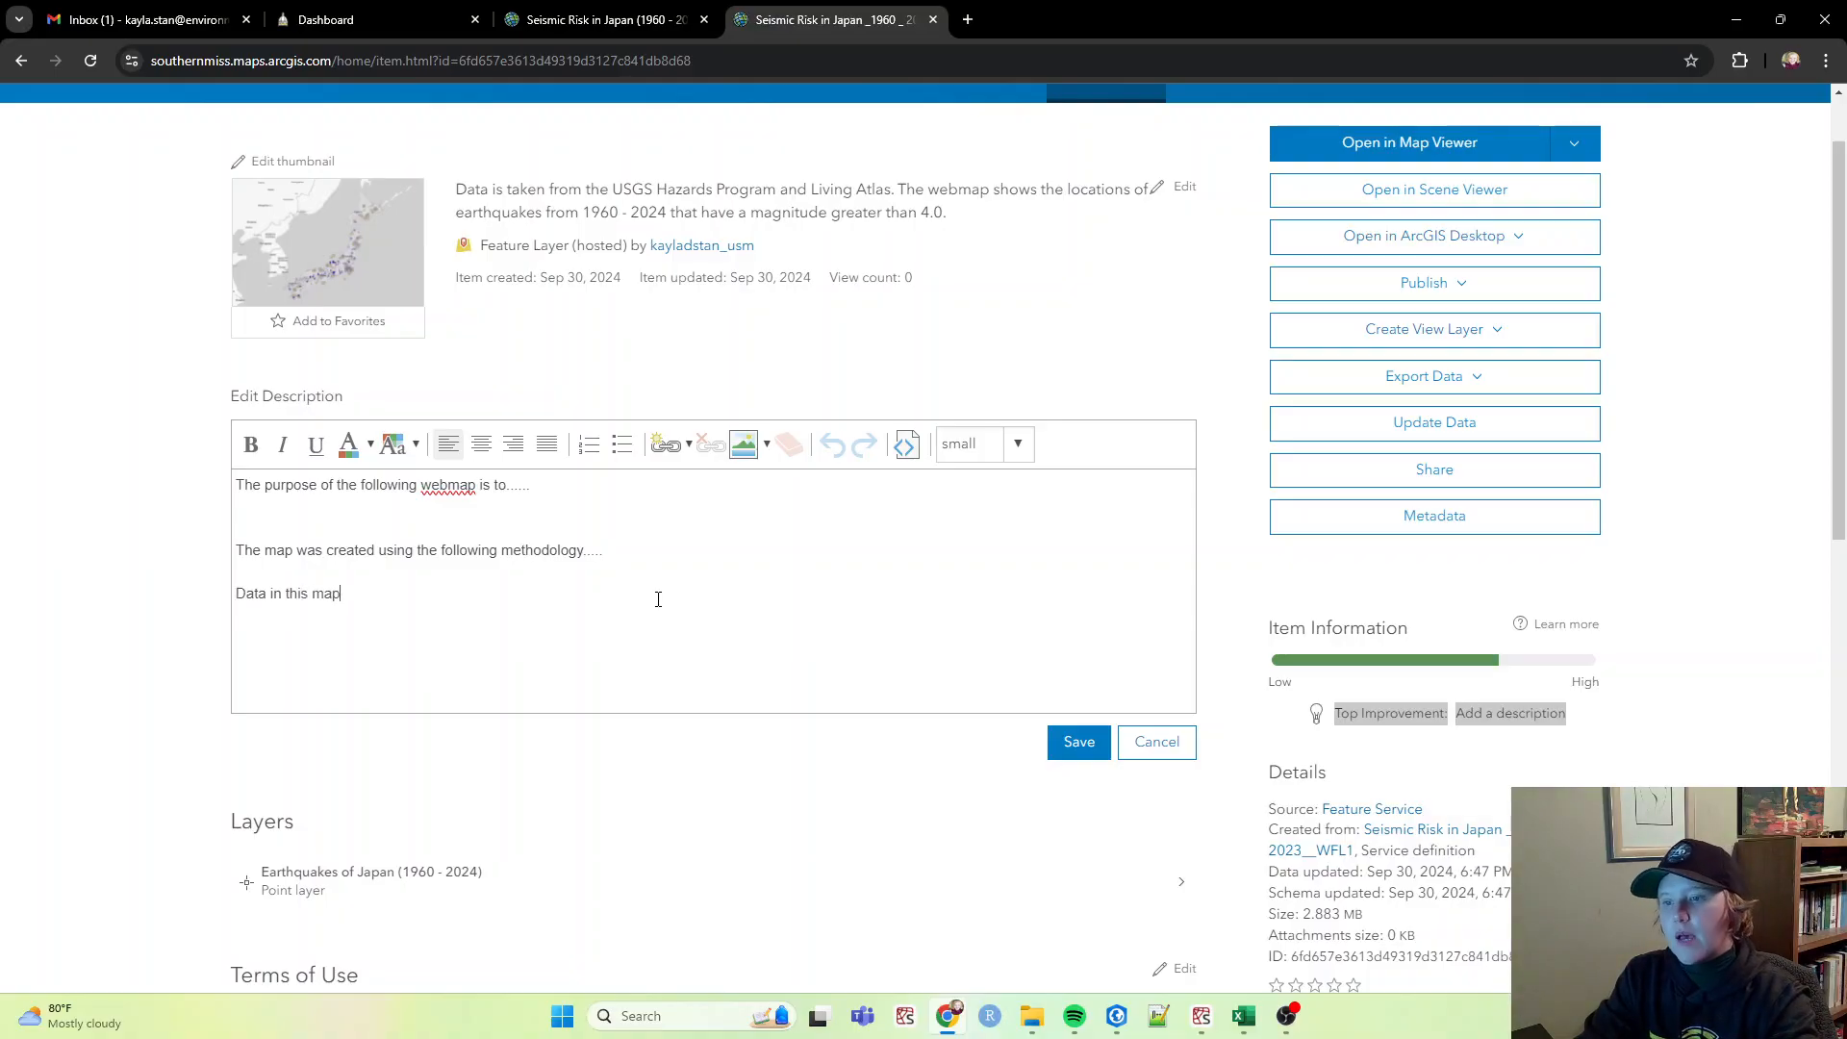
pyautogui.write(' was taken from.....')
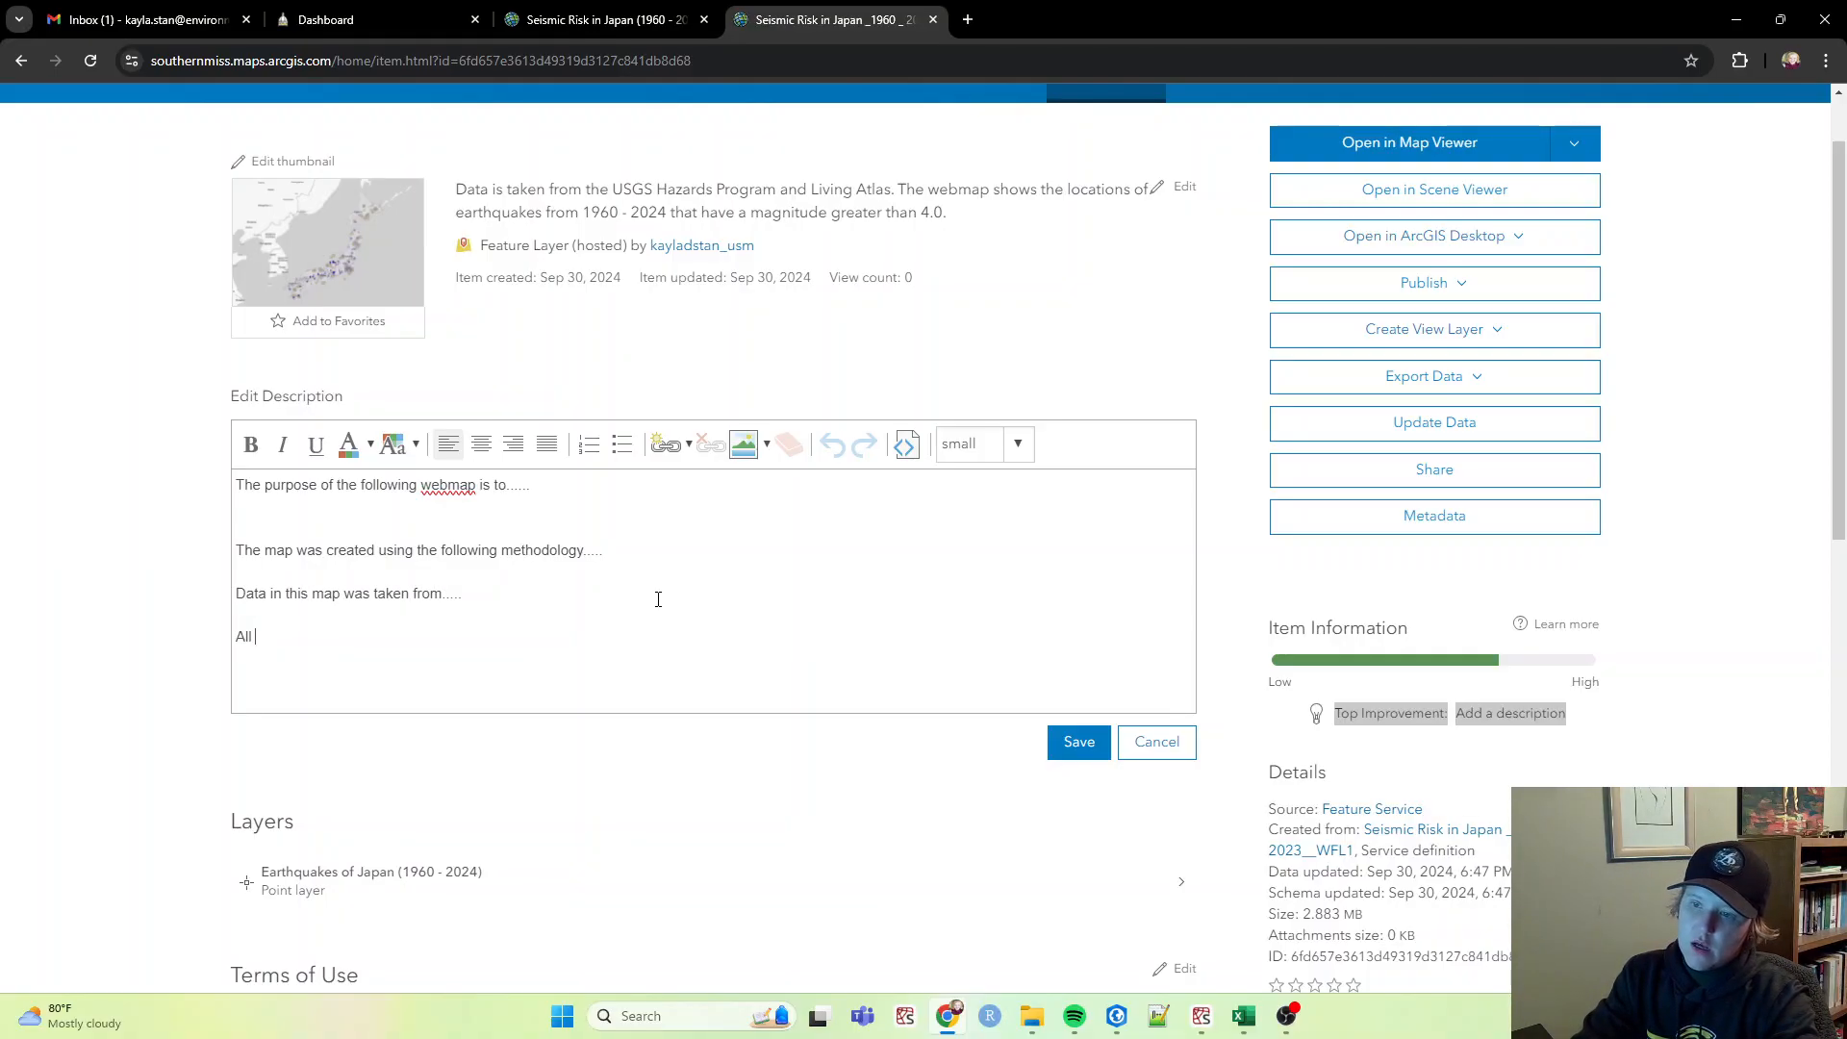
# Step: Add the description line "All data is open source and available from X,Y, and Z."
pyautogui.write('data')
pyautogui.write(' isab')
pyautogui.press('BackSpace')
pyautogui.press('BackSpace')
pyautogui.write('av')
pyautogui.press('BackSpace')
pyautogui.press('BackSpace')
pyautogui.press('BackSpace')
pyautogui.write('open sn')
pyautogui.press('BackSpace')
pyautogui.write('ource and av')
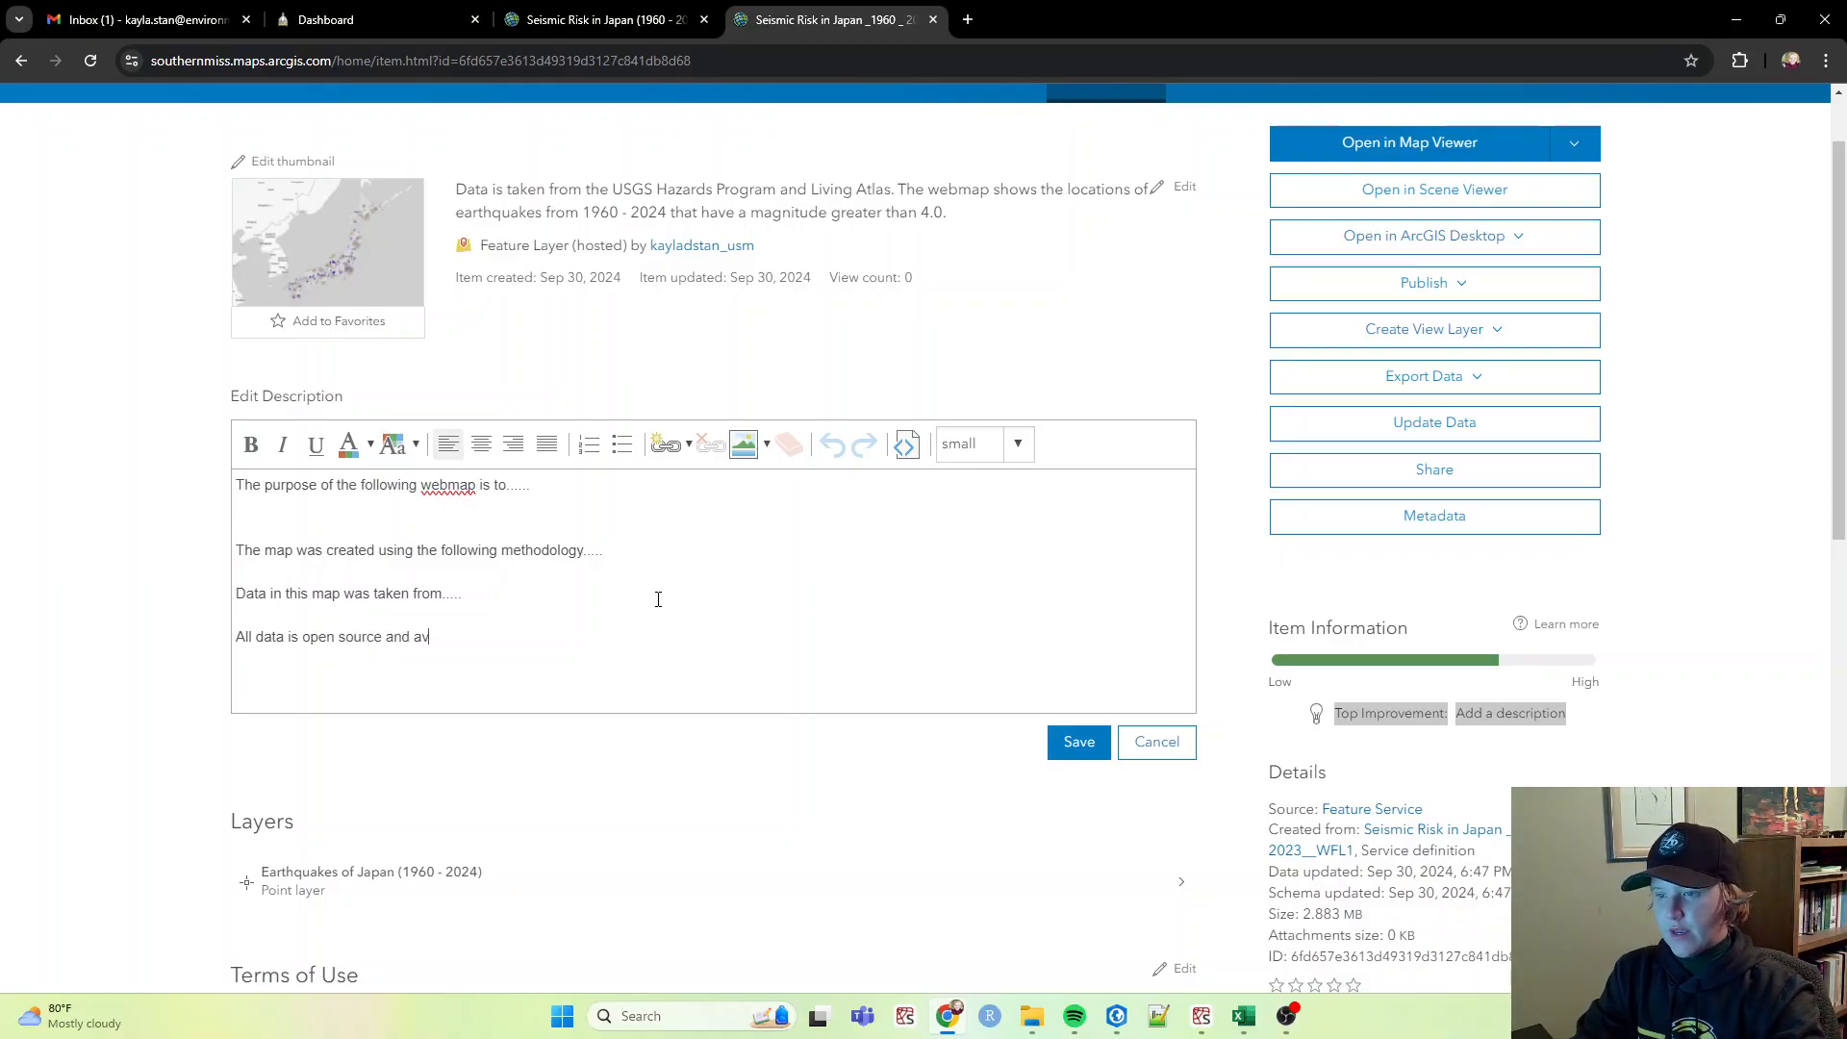
pyautogui.write('ailalbe')
pyautogui.press('BackSpace')
pyautogui.press('BackSpace')
pyautogui.write('blfr fr')
pyautogui.press('BackSpace')
pyautogui.press('BackSpace')
pyautogui.write('e fro')
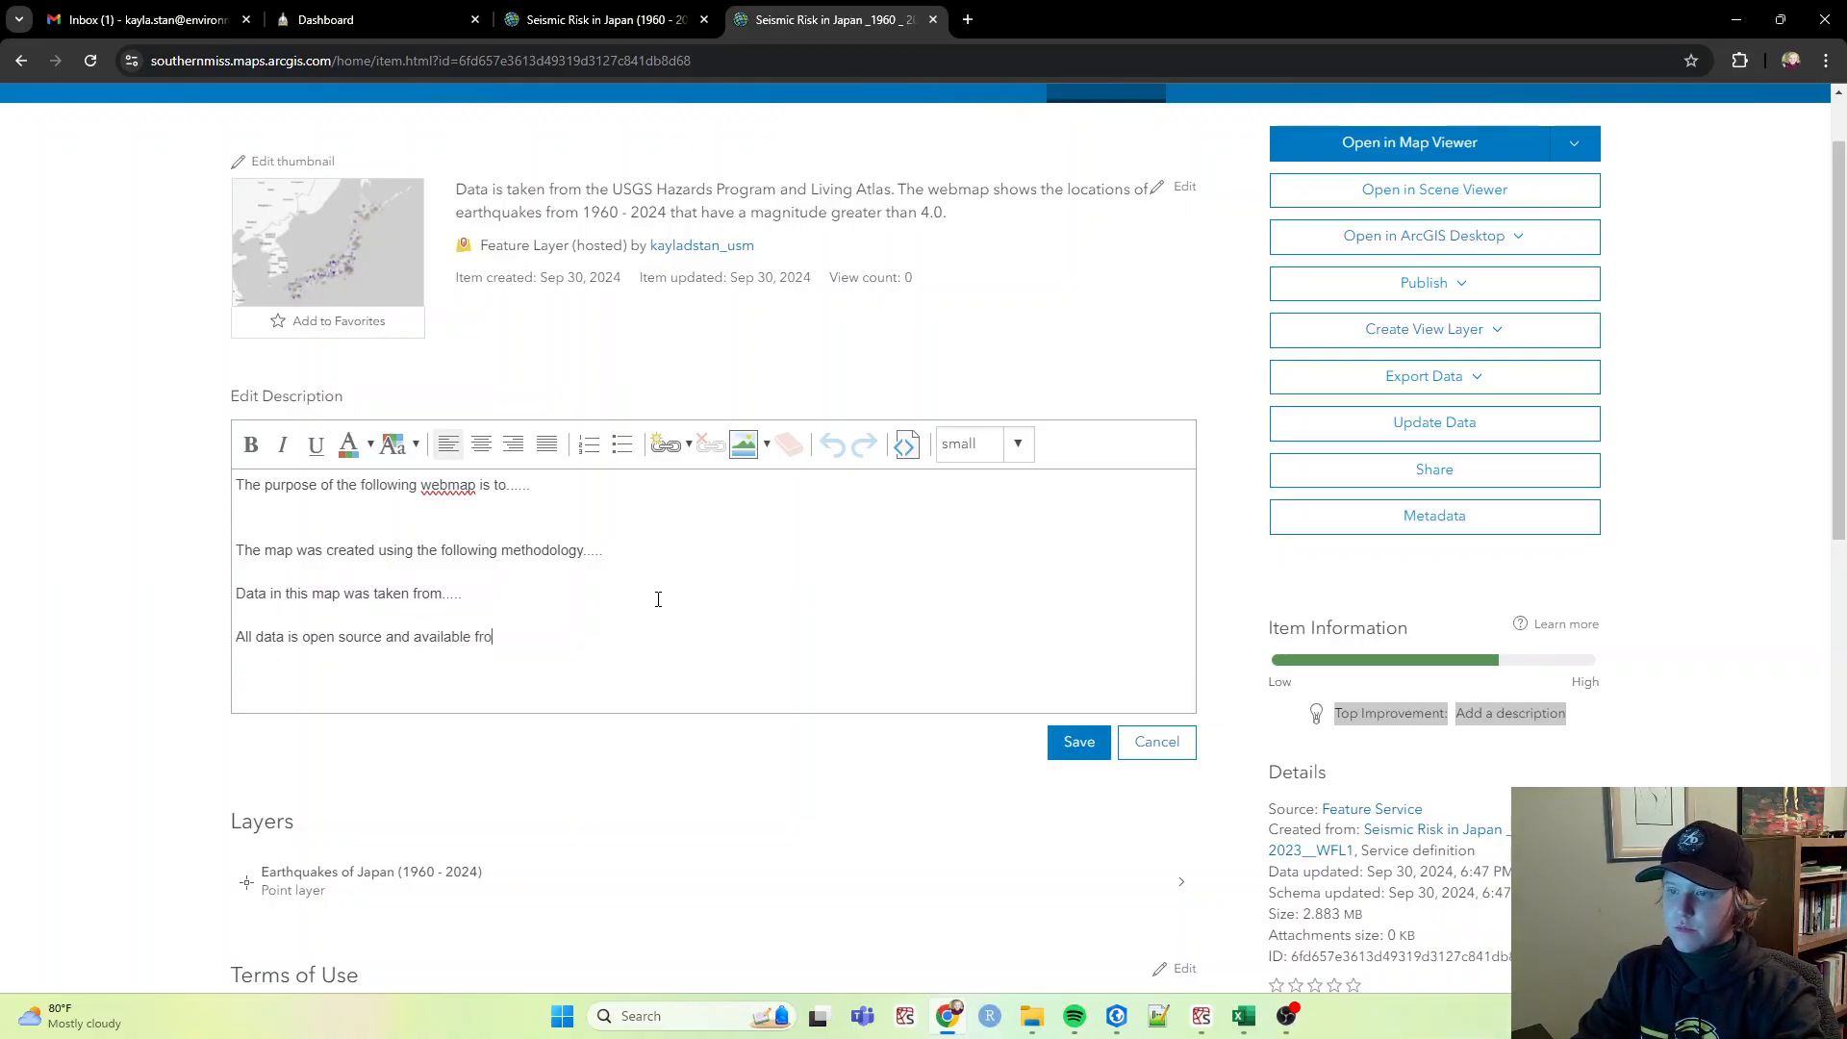
pyautogui.write('m X,Y ')
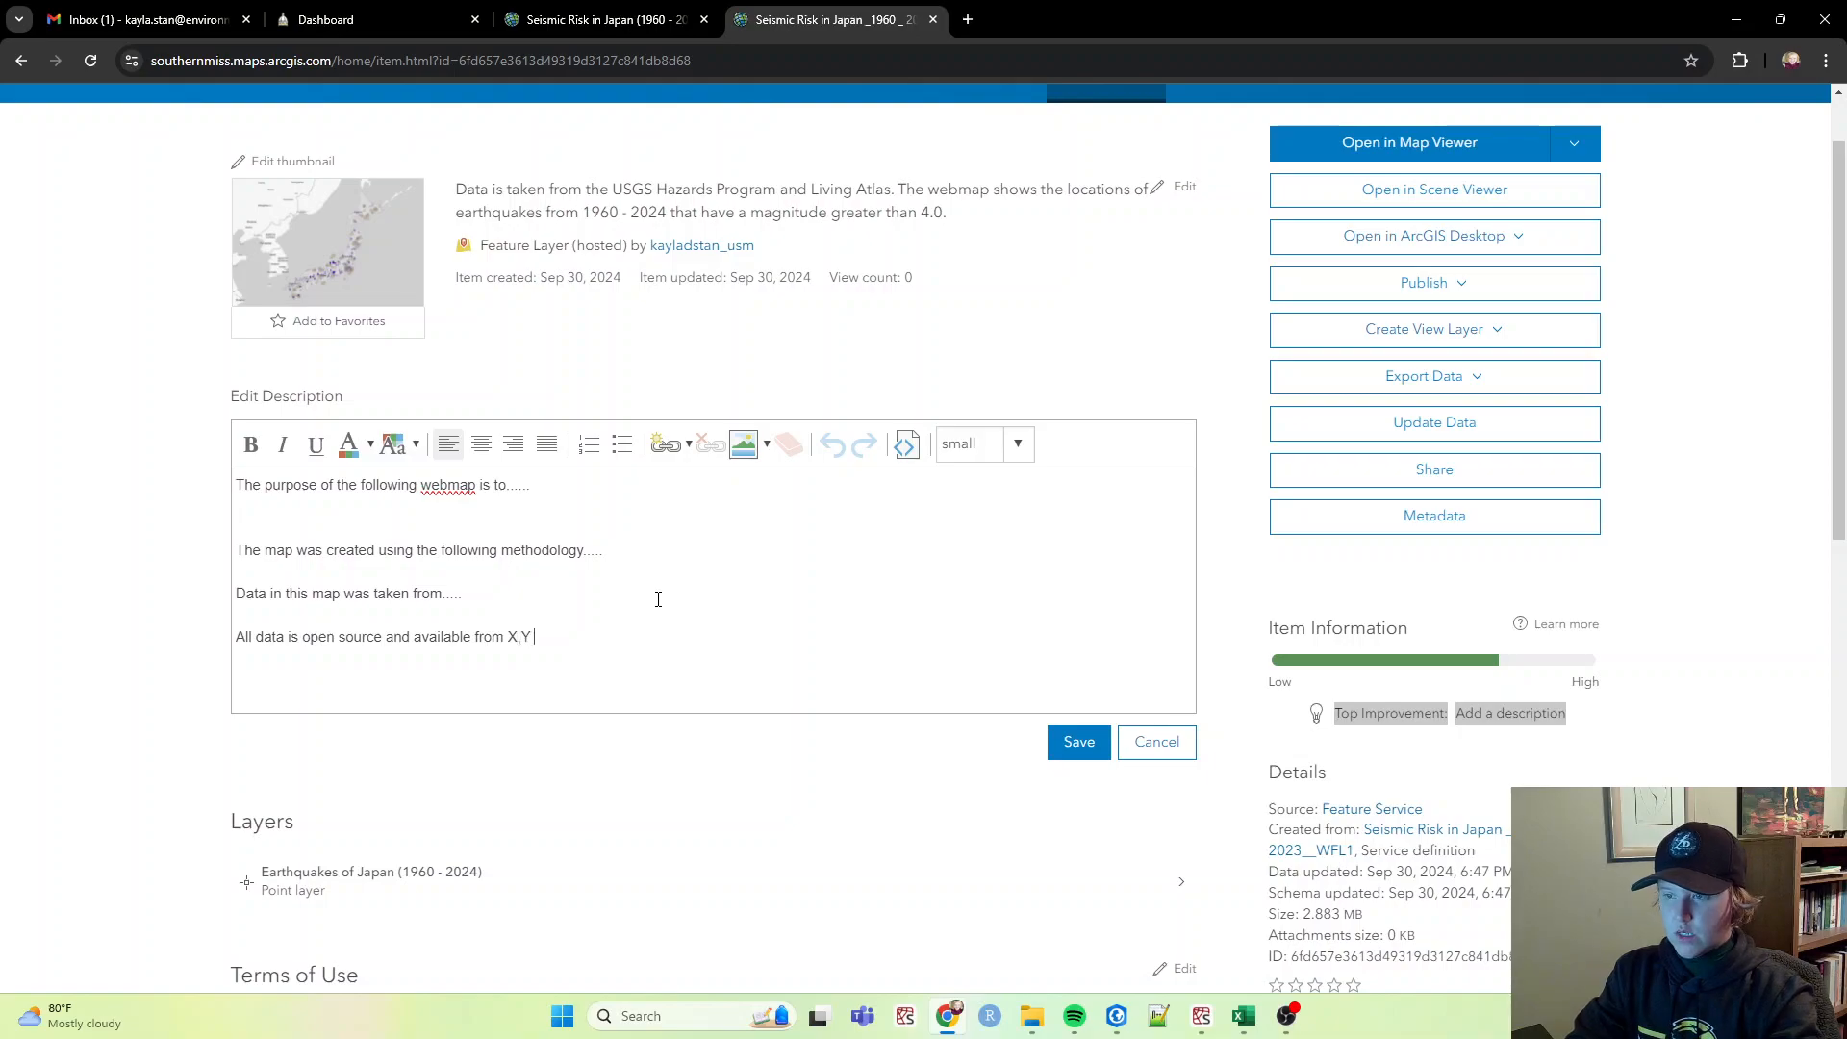
pyautogui.write('and Z.')
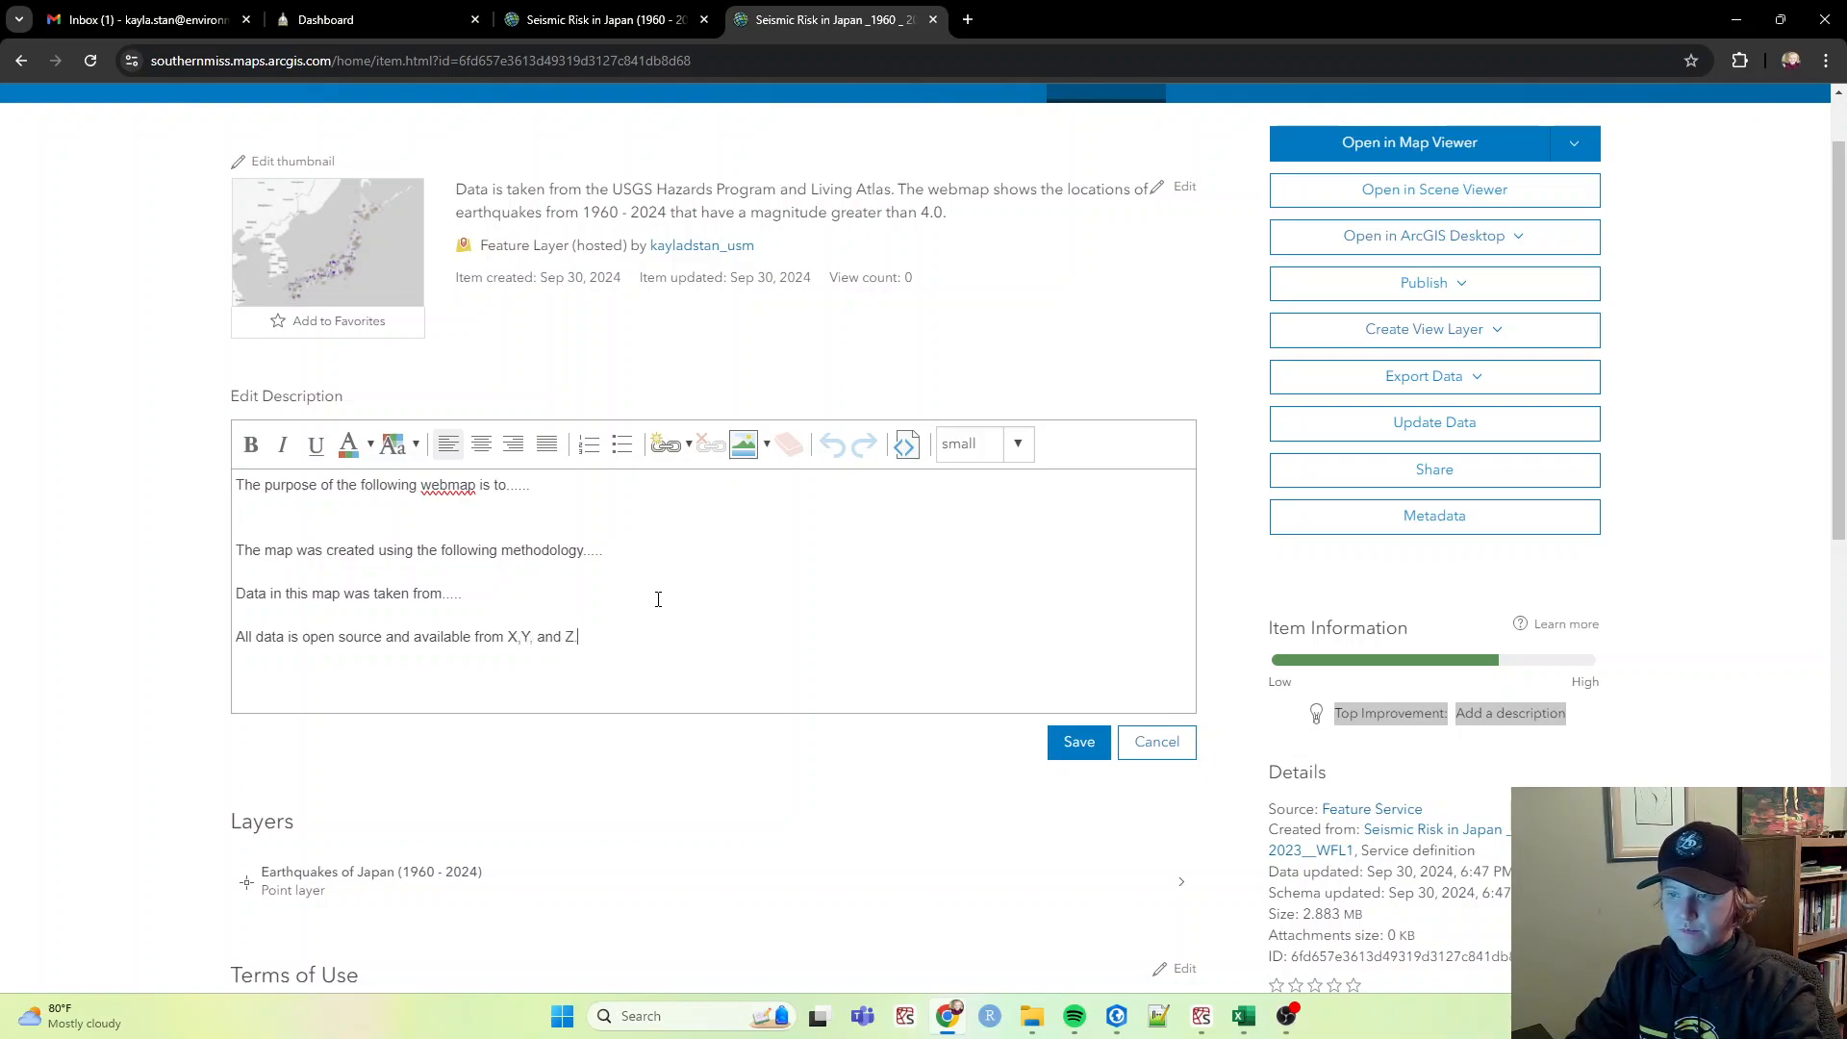
# Step: Add the line "For more questions or concerns about the data, please feel free to reach out to......" and save the description
pyautogui.write('For mo')
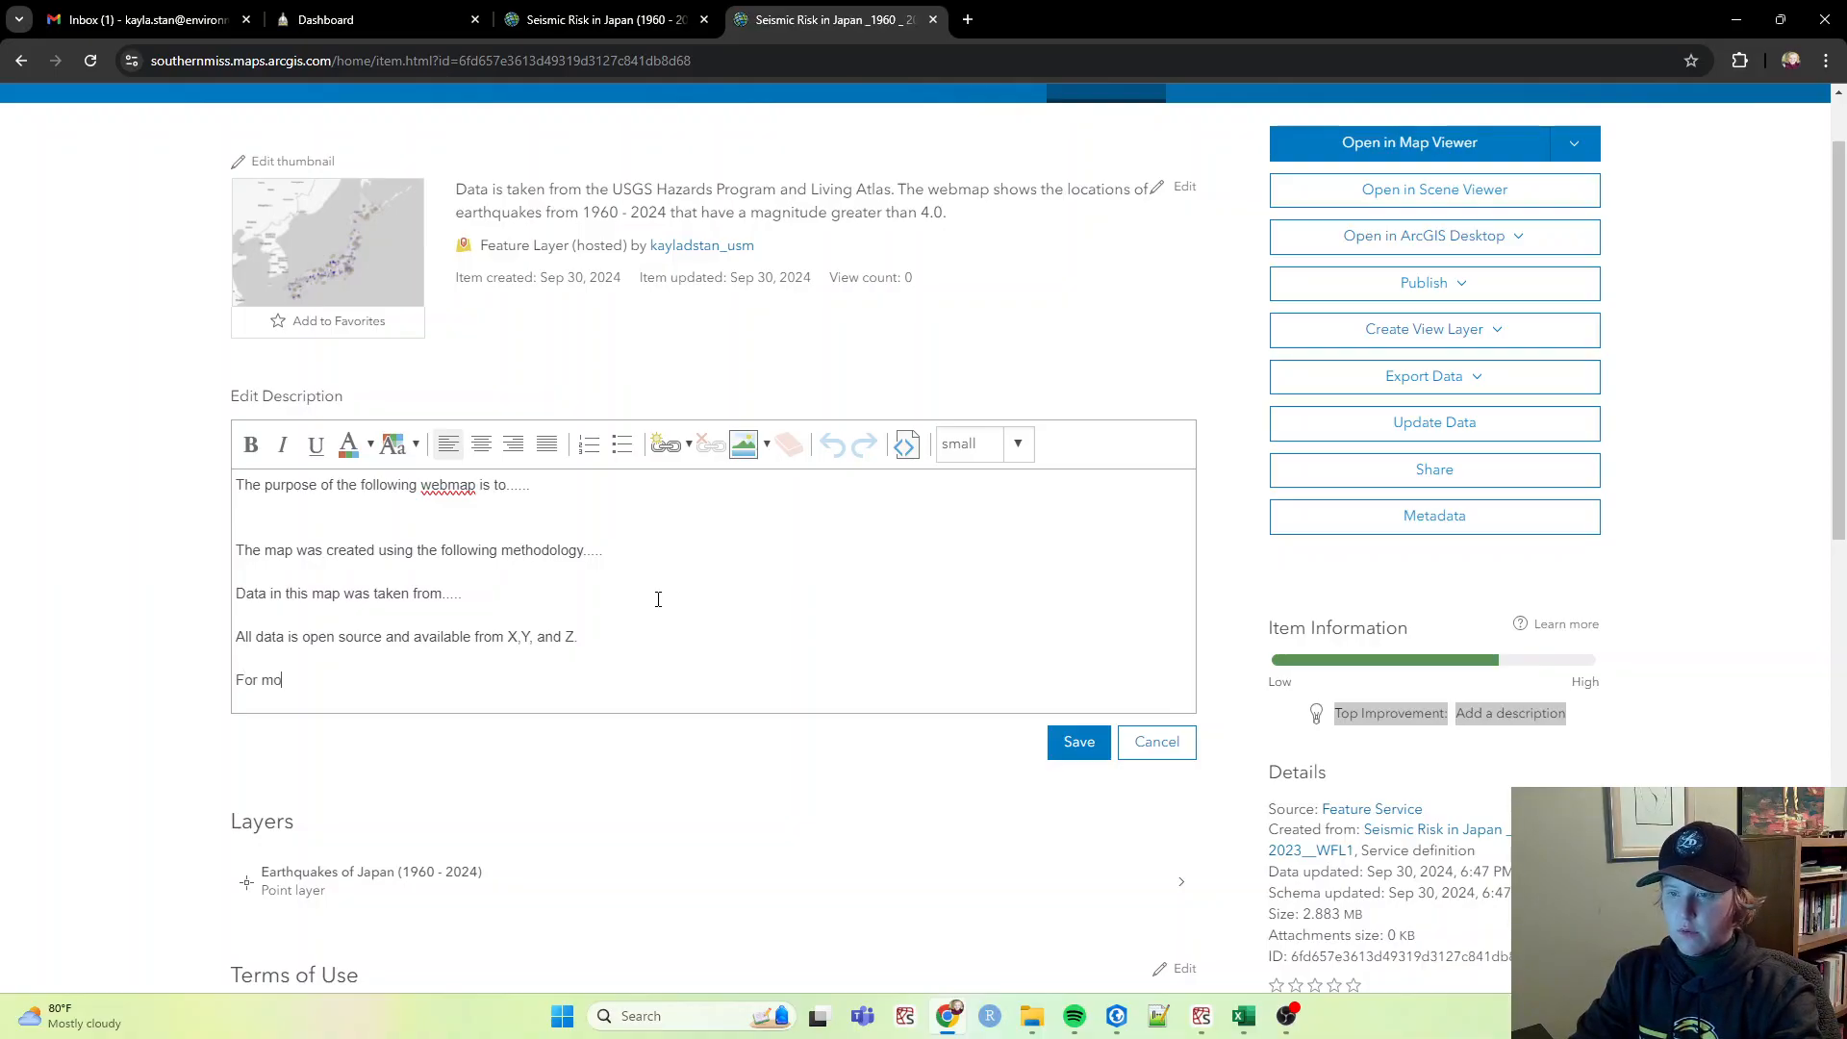
pyautogui.write('re questions')
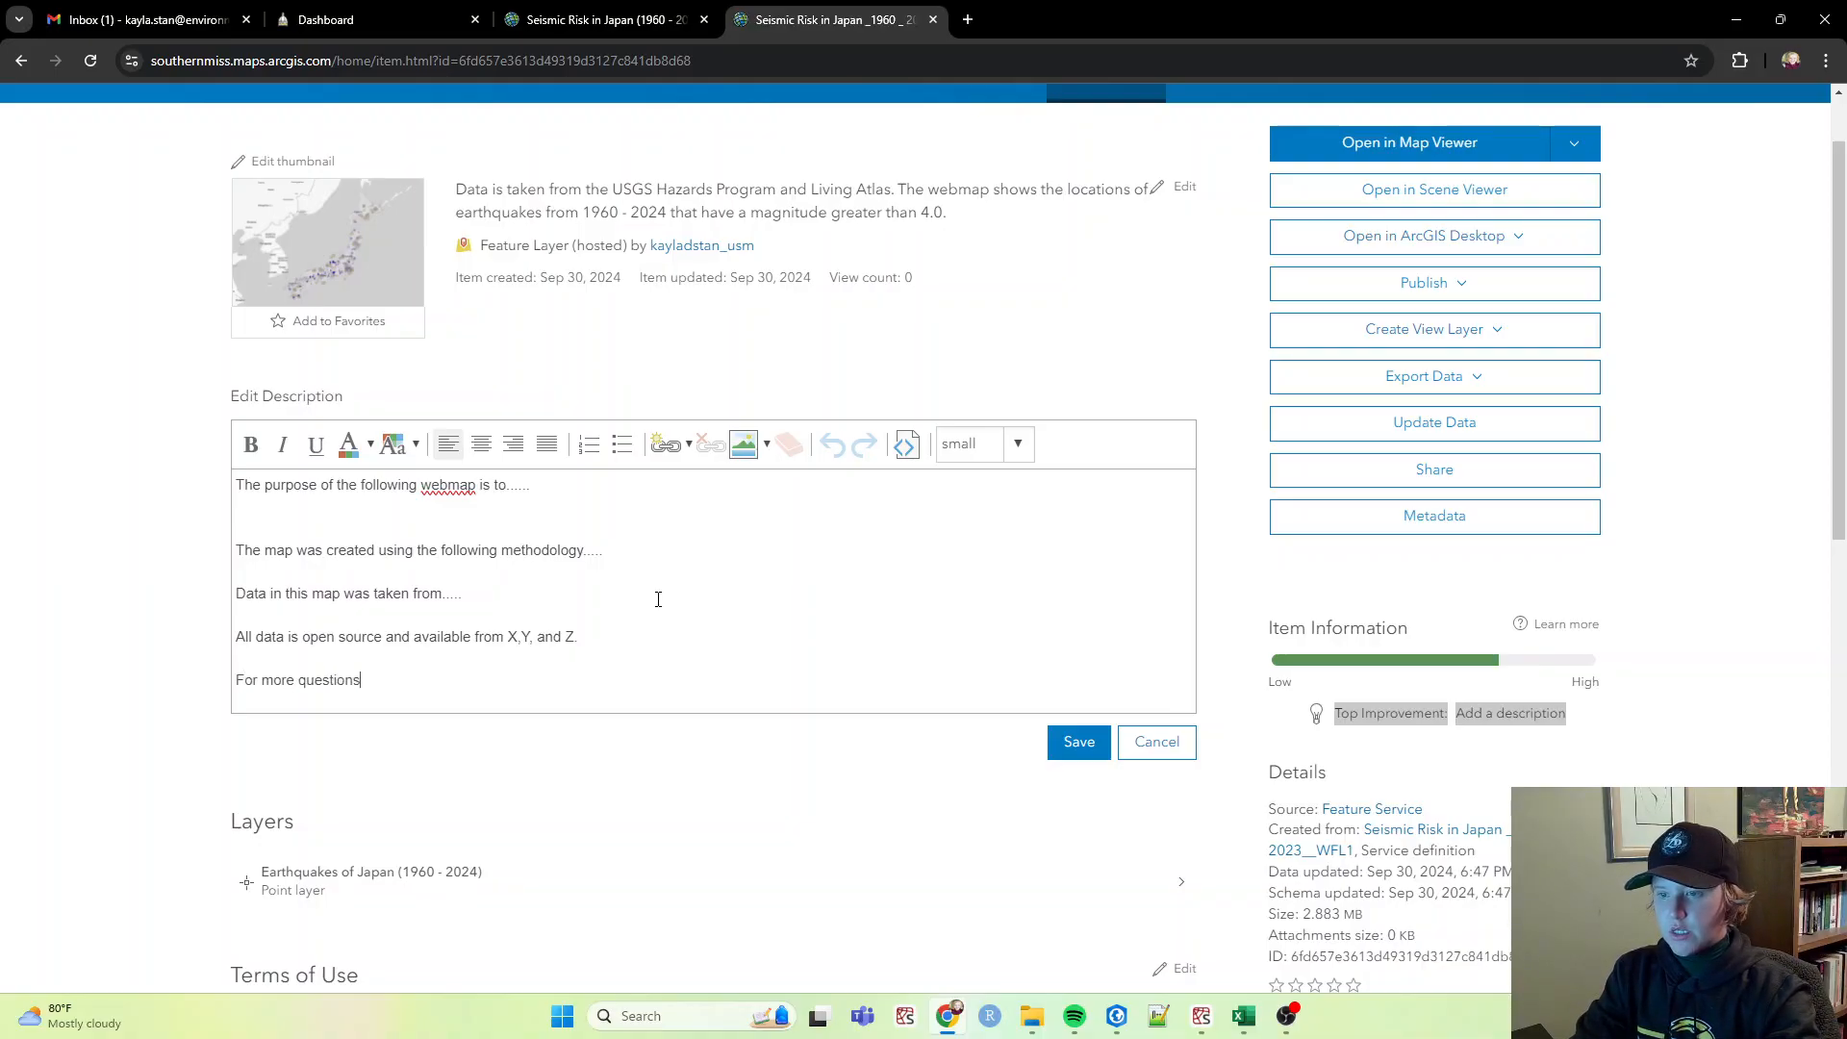
pyautogui.write(' or concerns ')
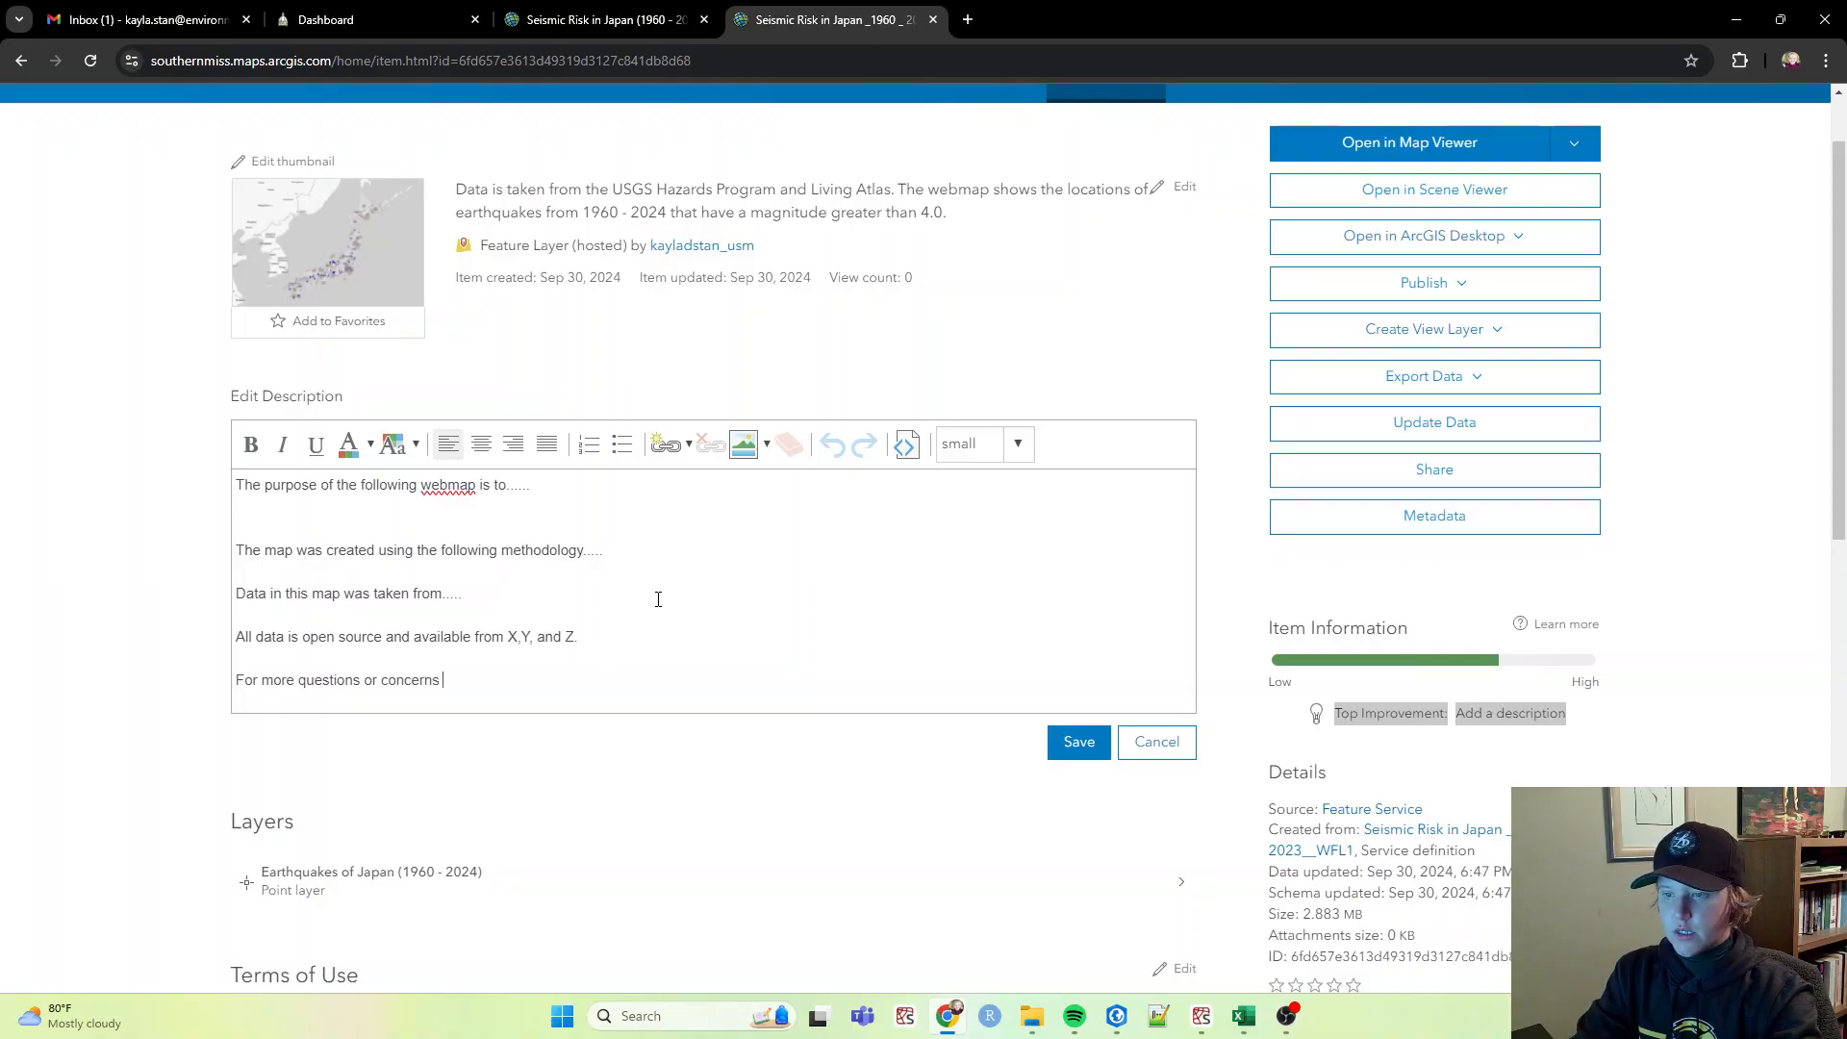
pyautogui.write('abot the dat')
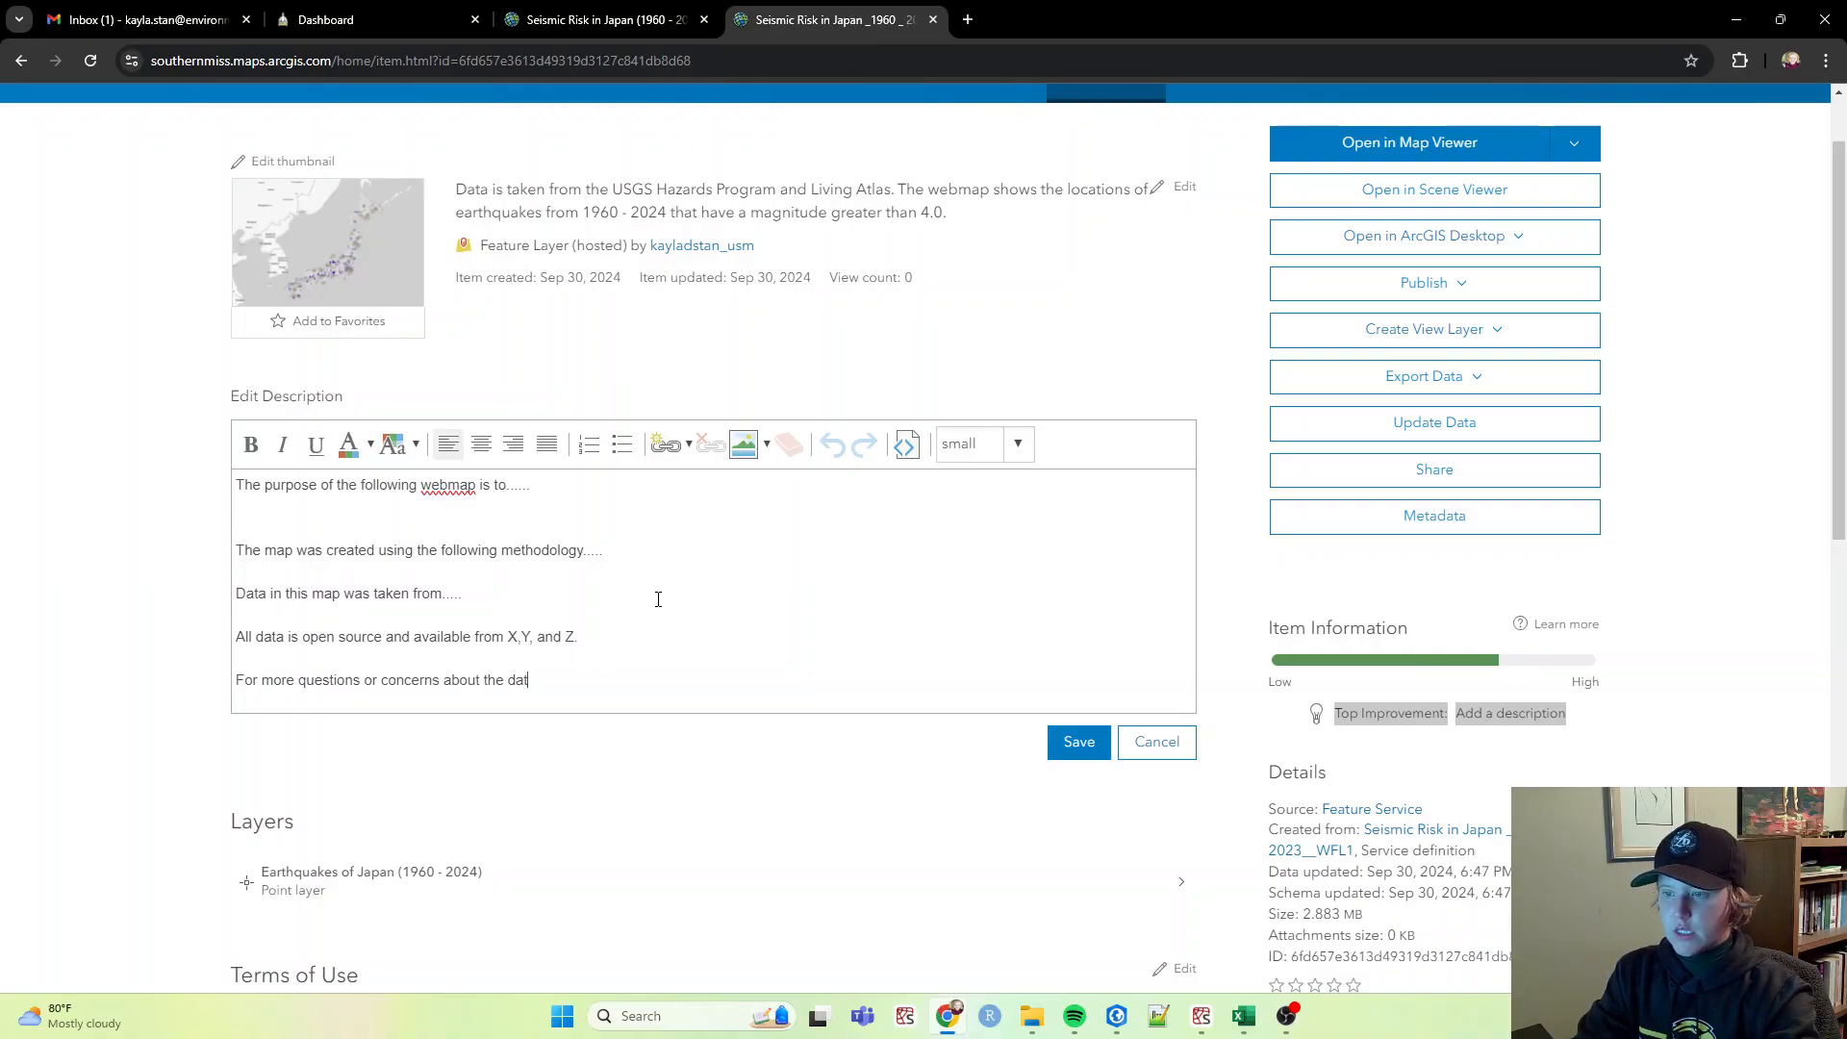
pyautogui.write('a, please feel free to res')
pyautogui.write('ch out to......')
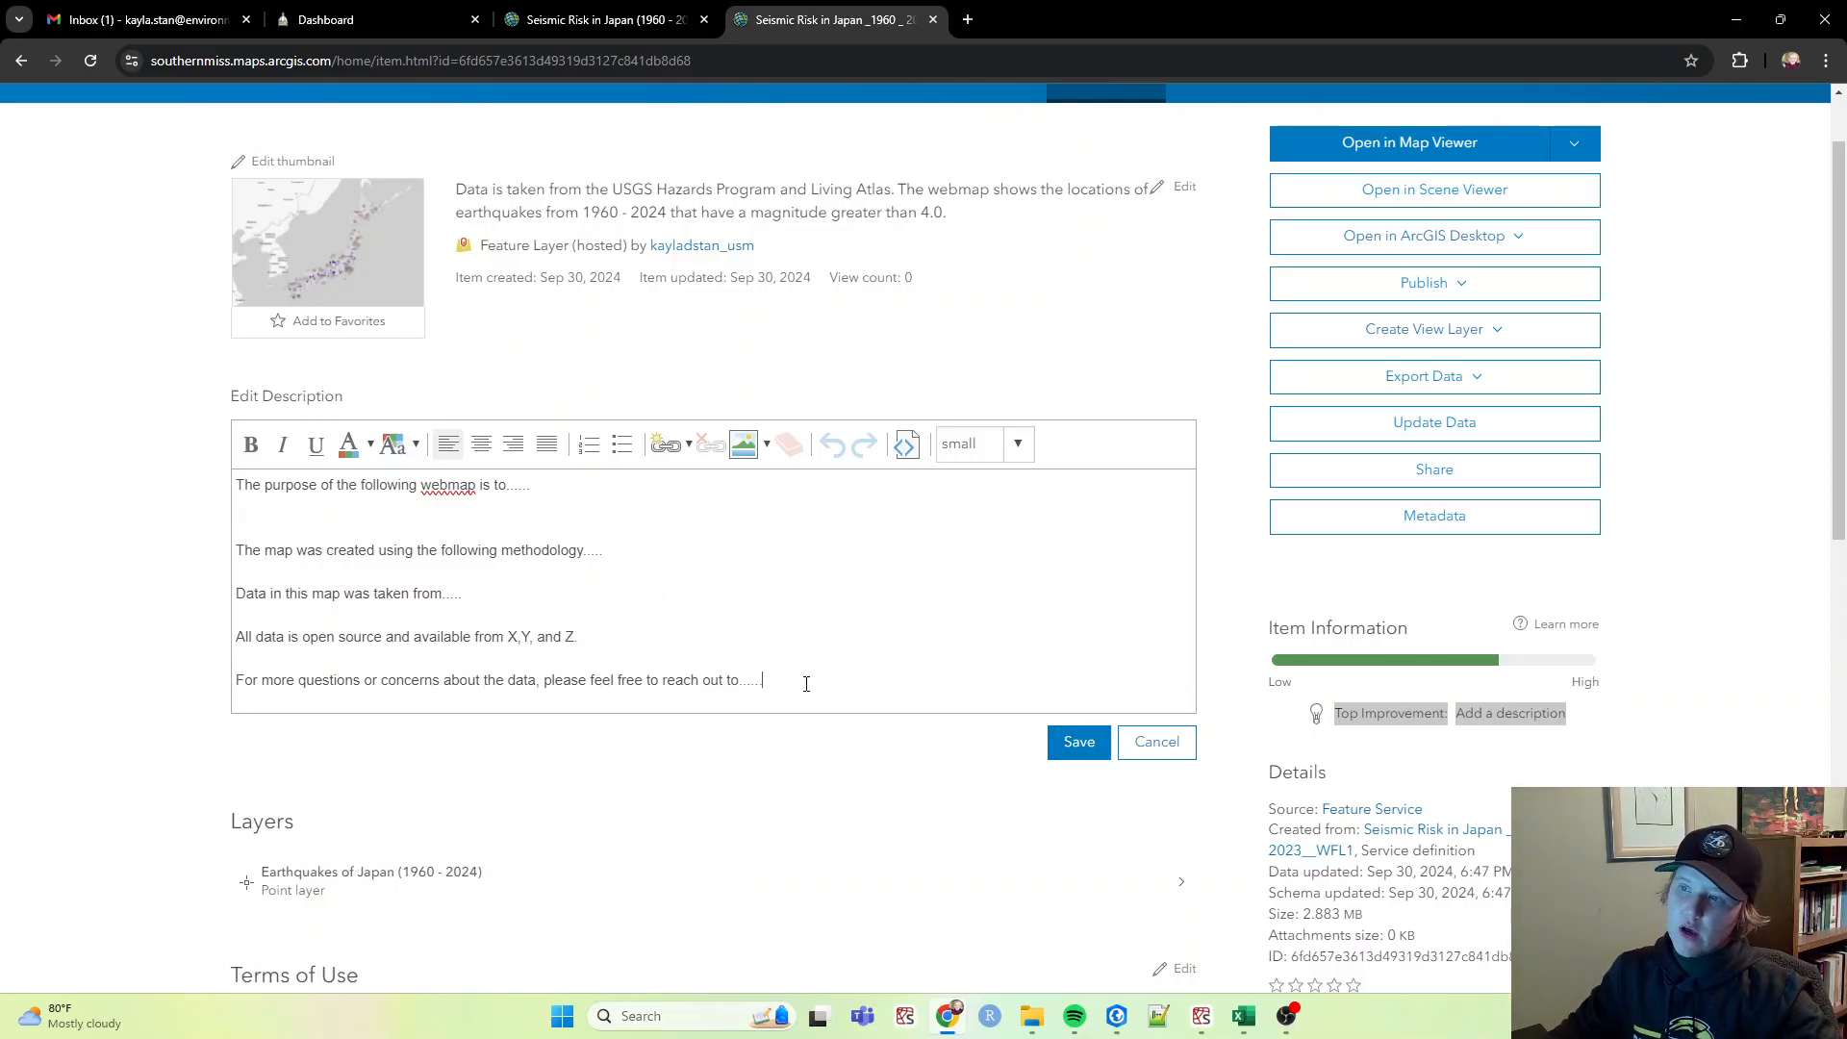
pyautogui.moveTo(799, 674); pyautogui.dragTo(223, 481)
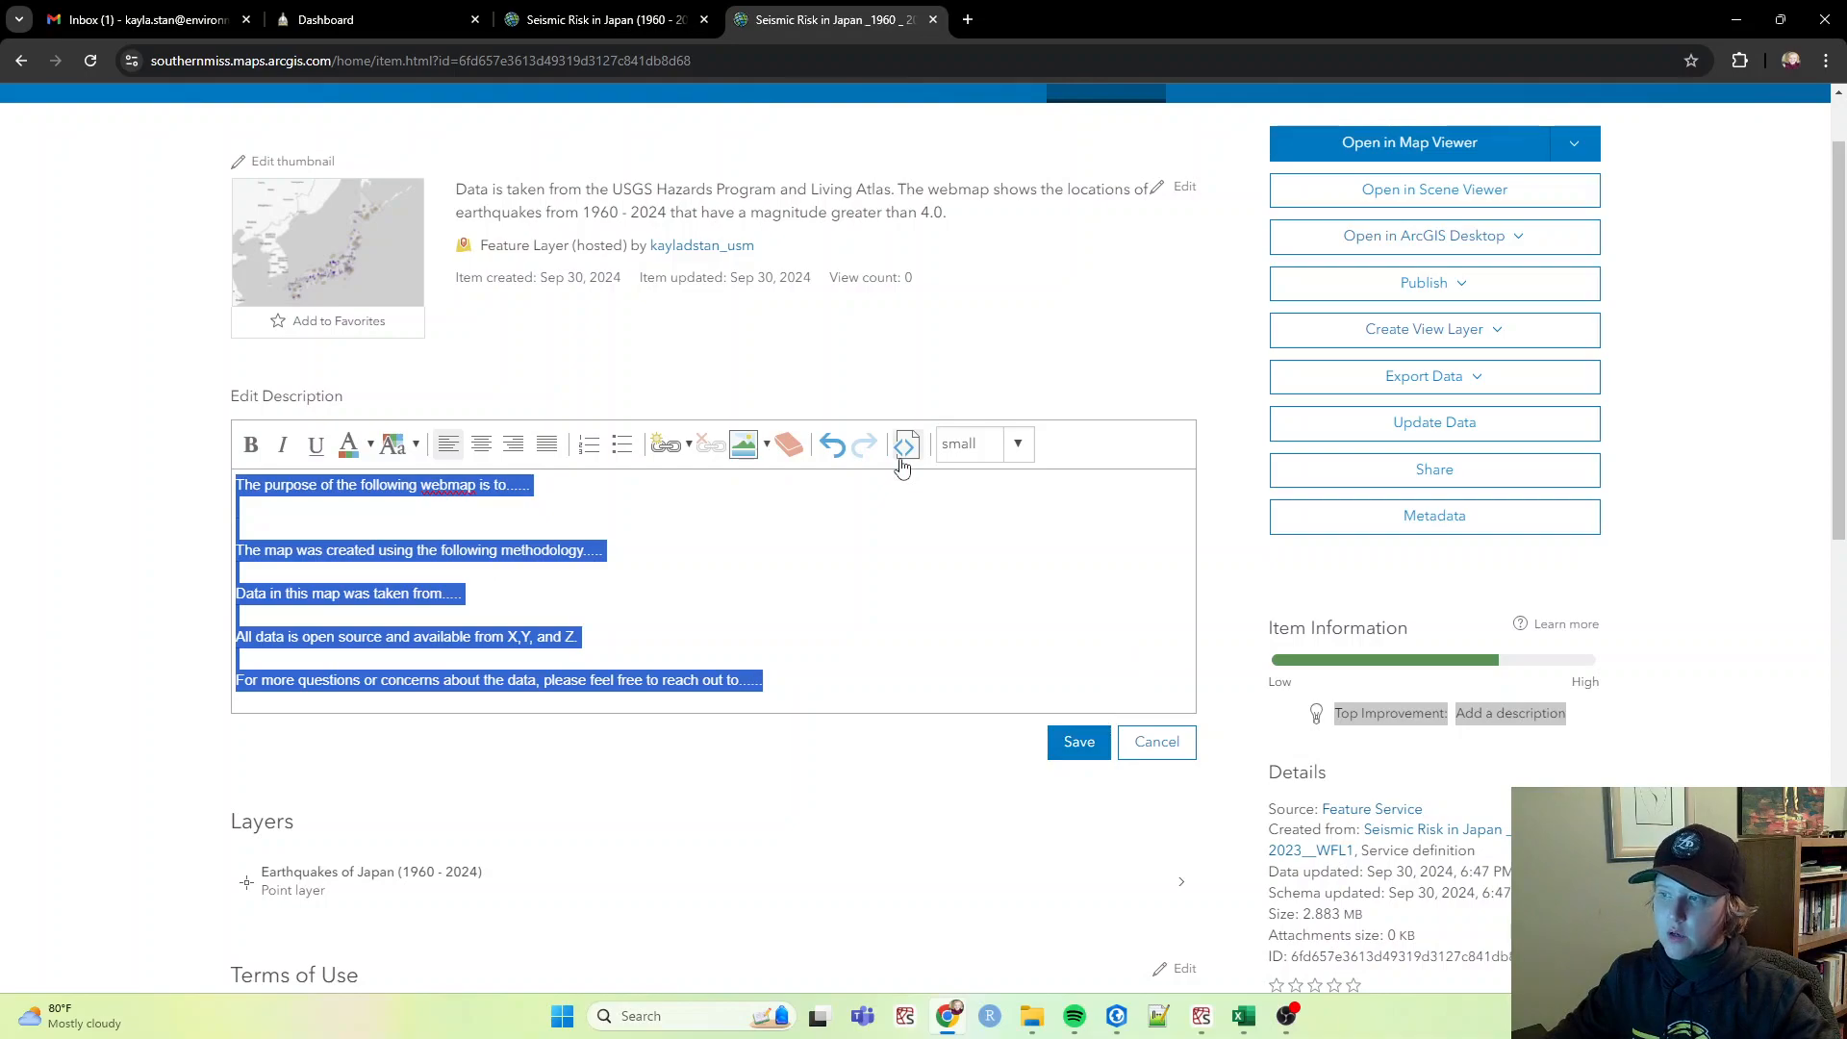
pyautogui.click(1068, 743)
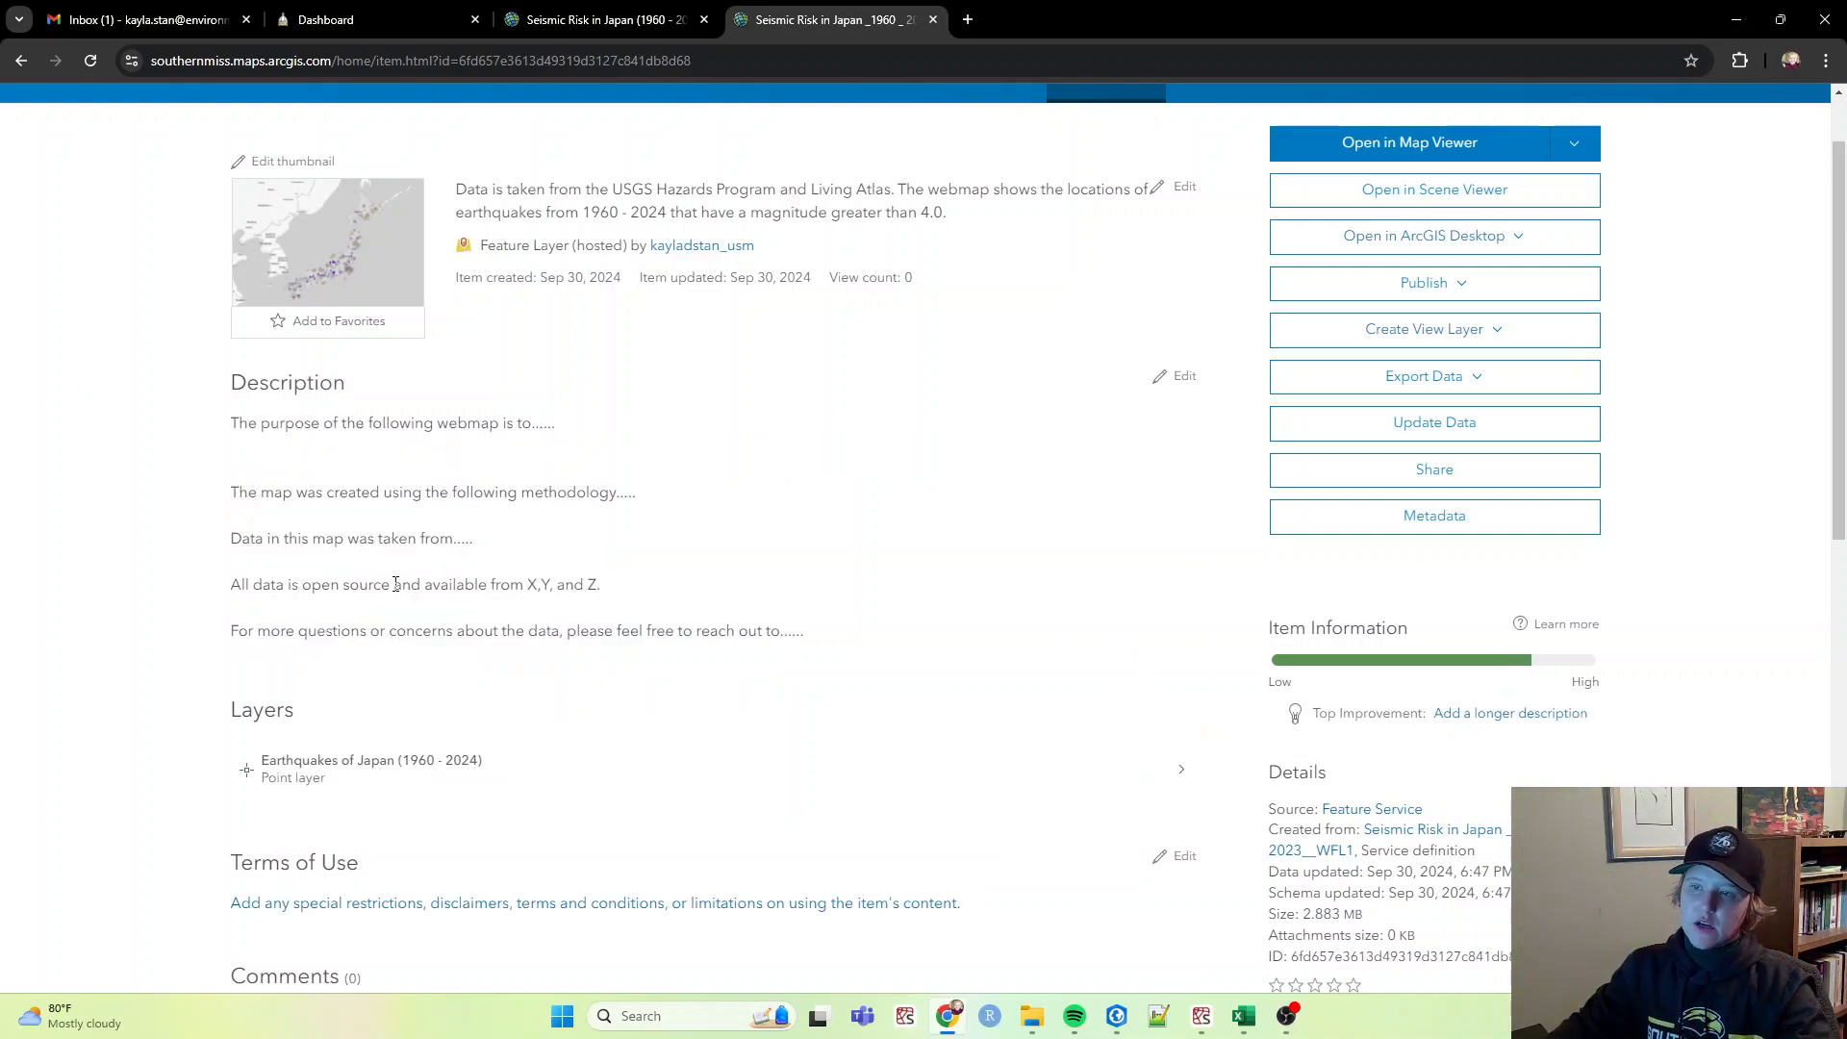
# Step: Look over the saved description and open the layer's Terms of Use for editing
pyautogui.moveTo(193, 391); pyautogui.dragTo(813, 664)
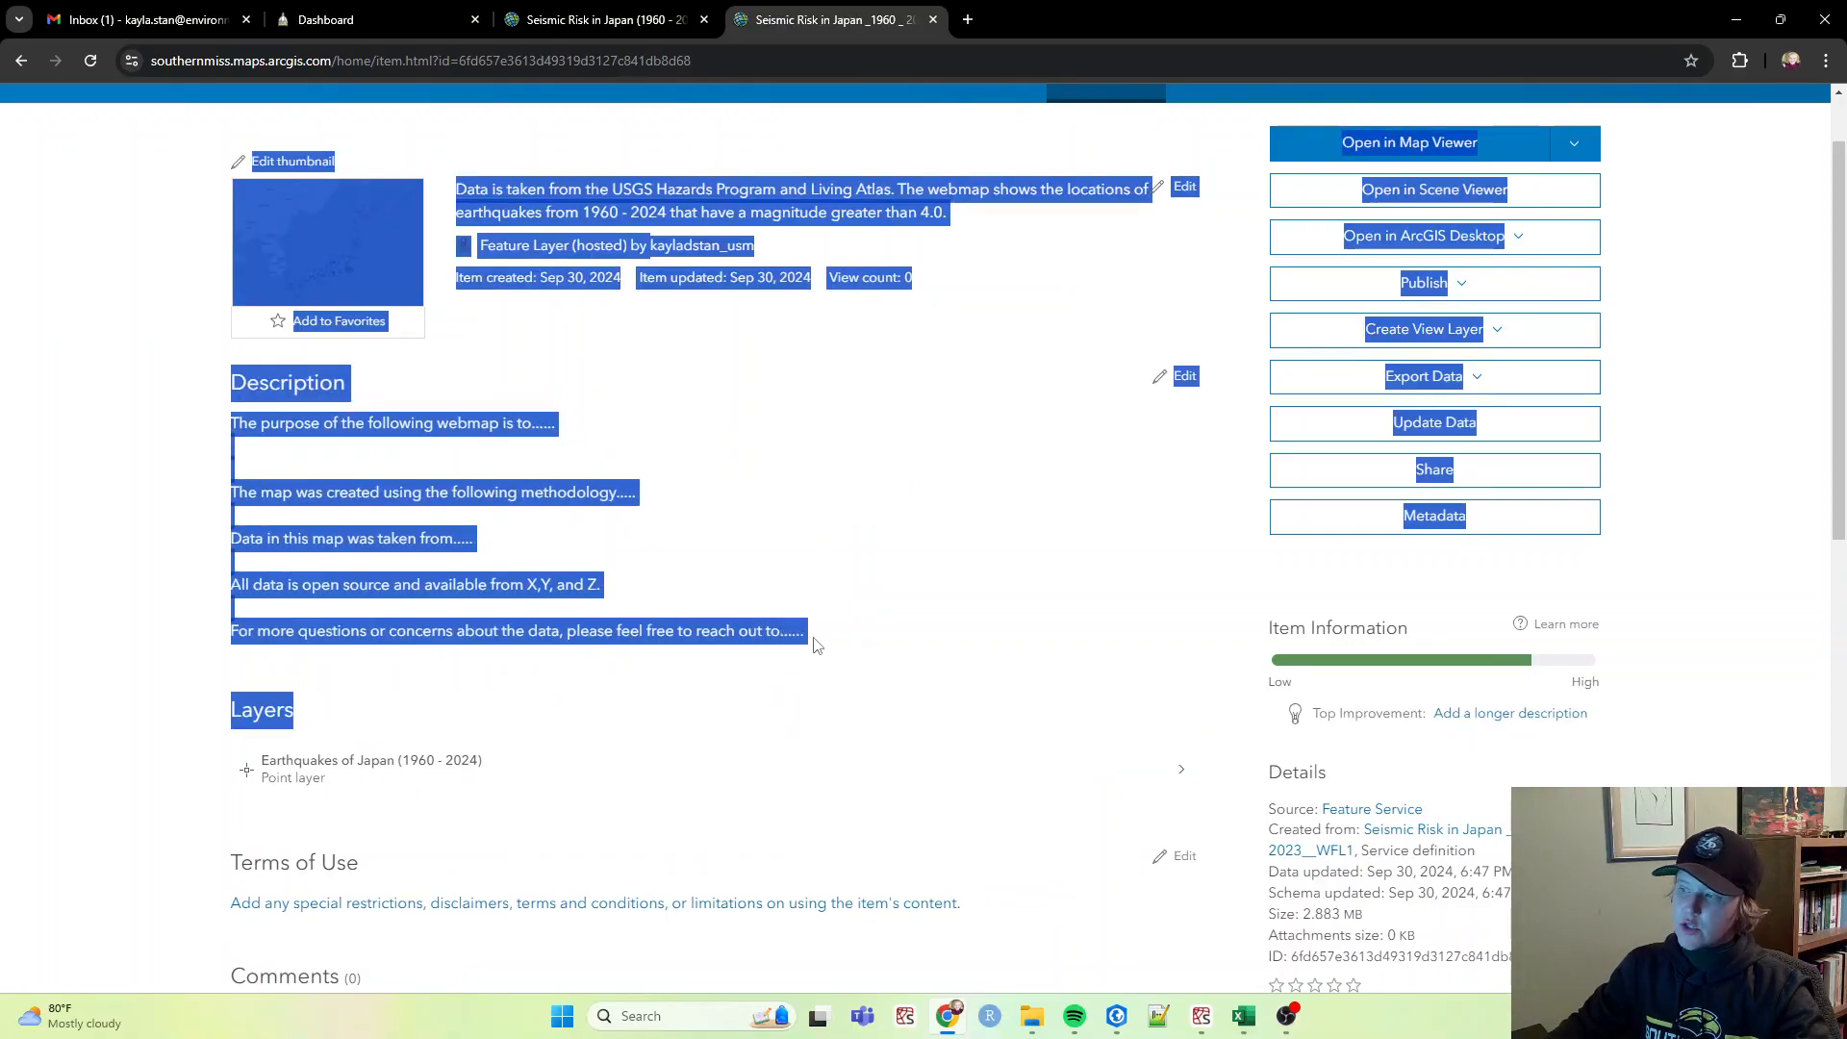
pyautogui.click(879, 656)
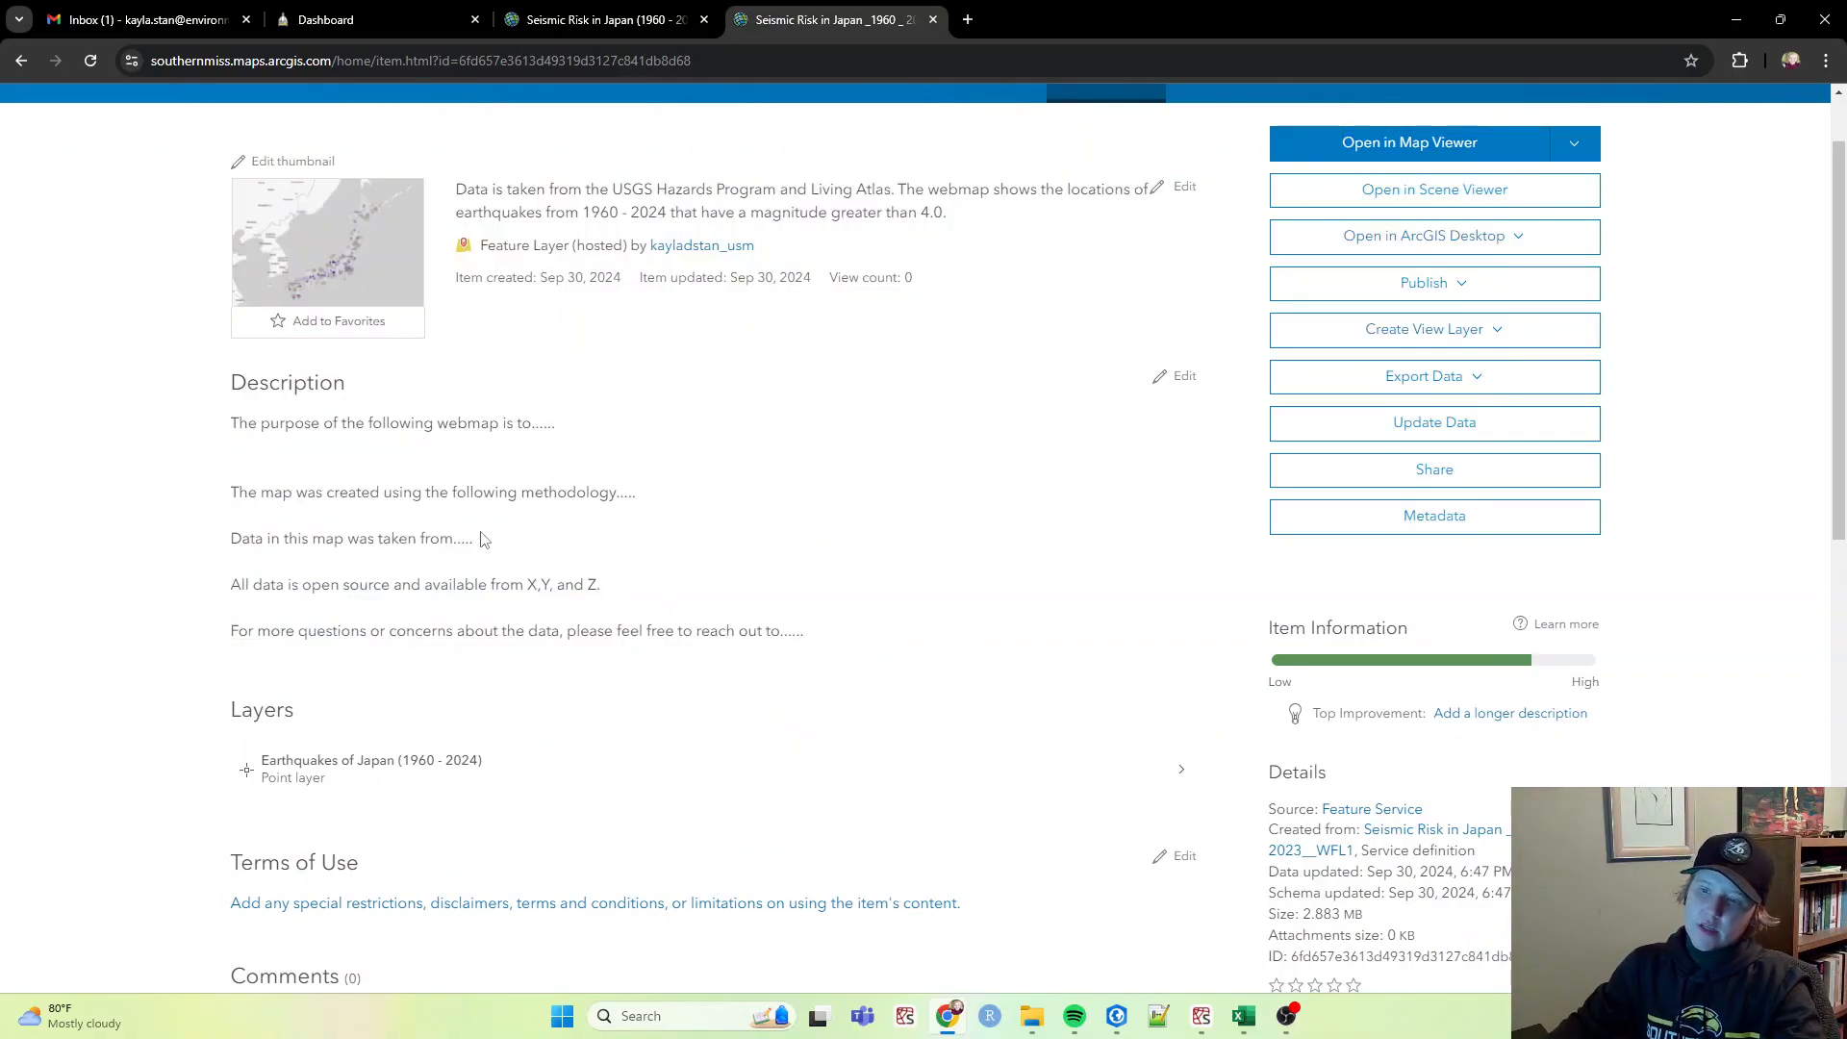
pyautogui.scroll(-2, 533, 673)
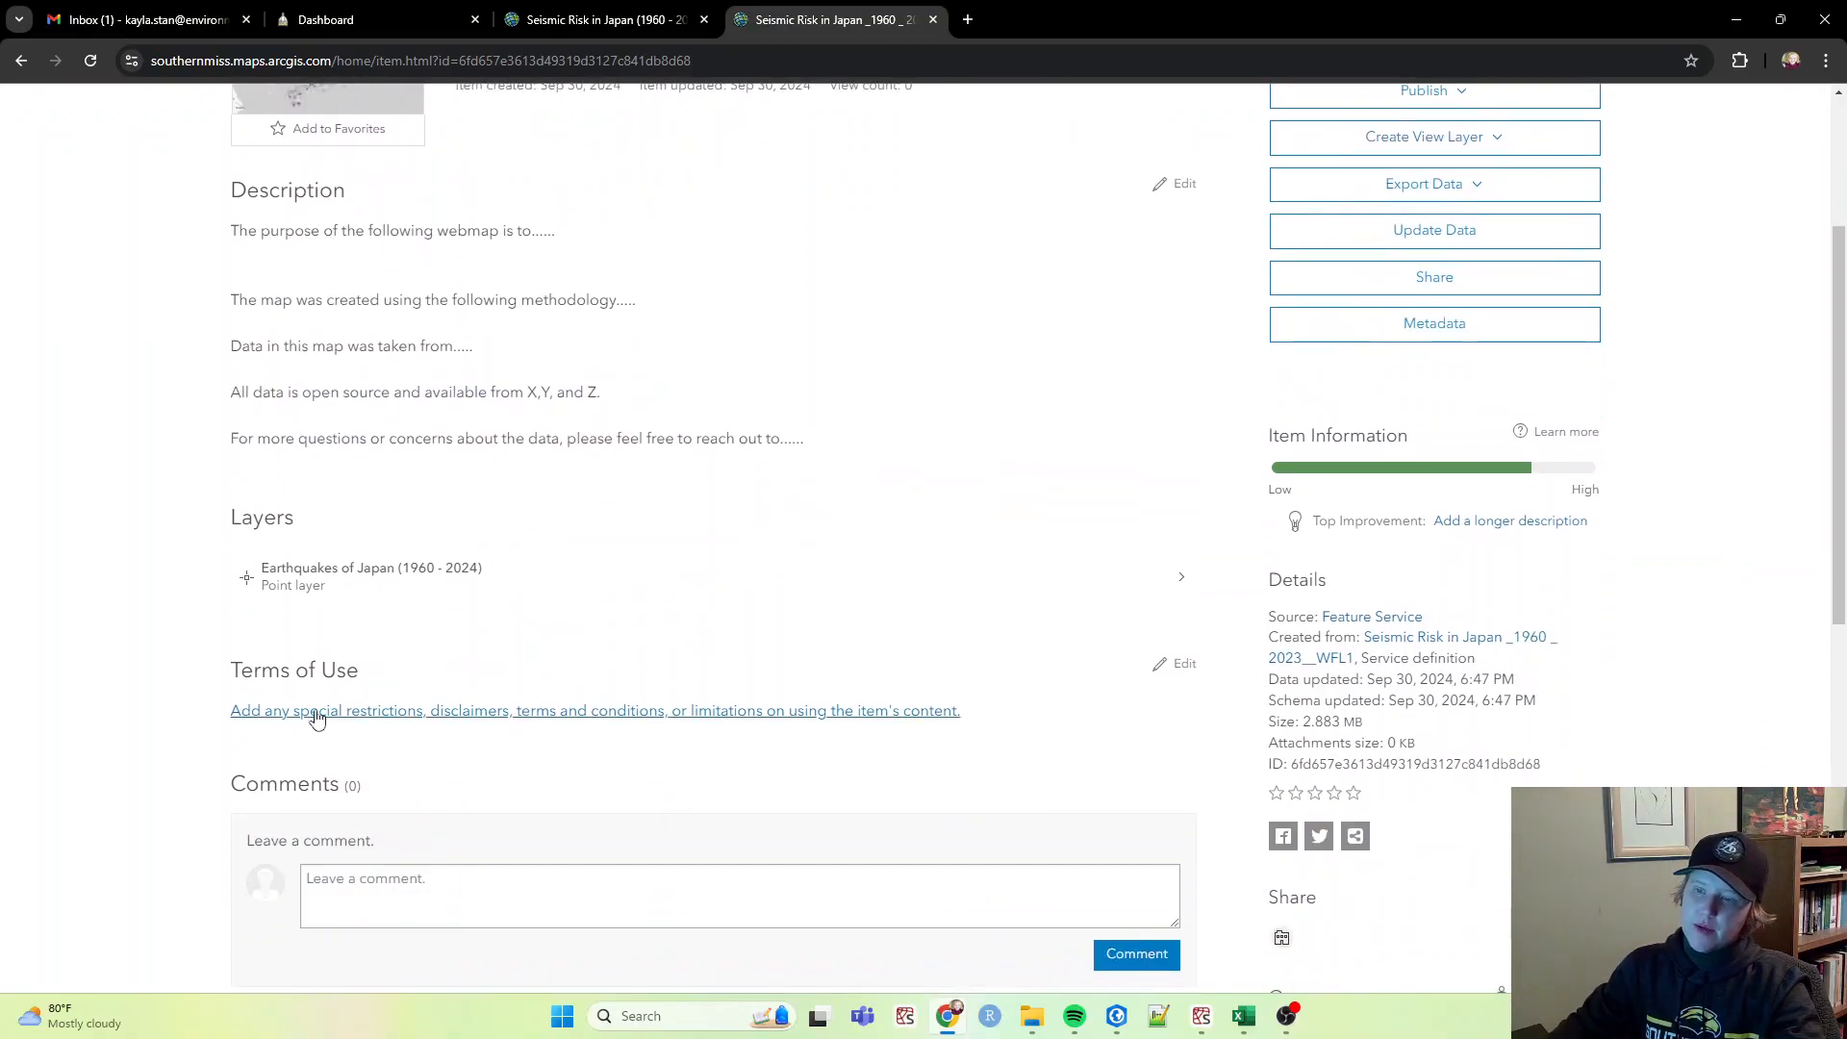
pyautogui.click(1182, 665)
pyautogui.click(741, 828)
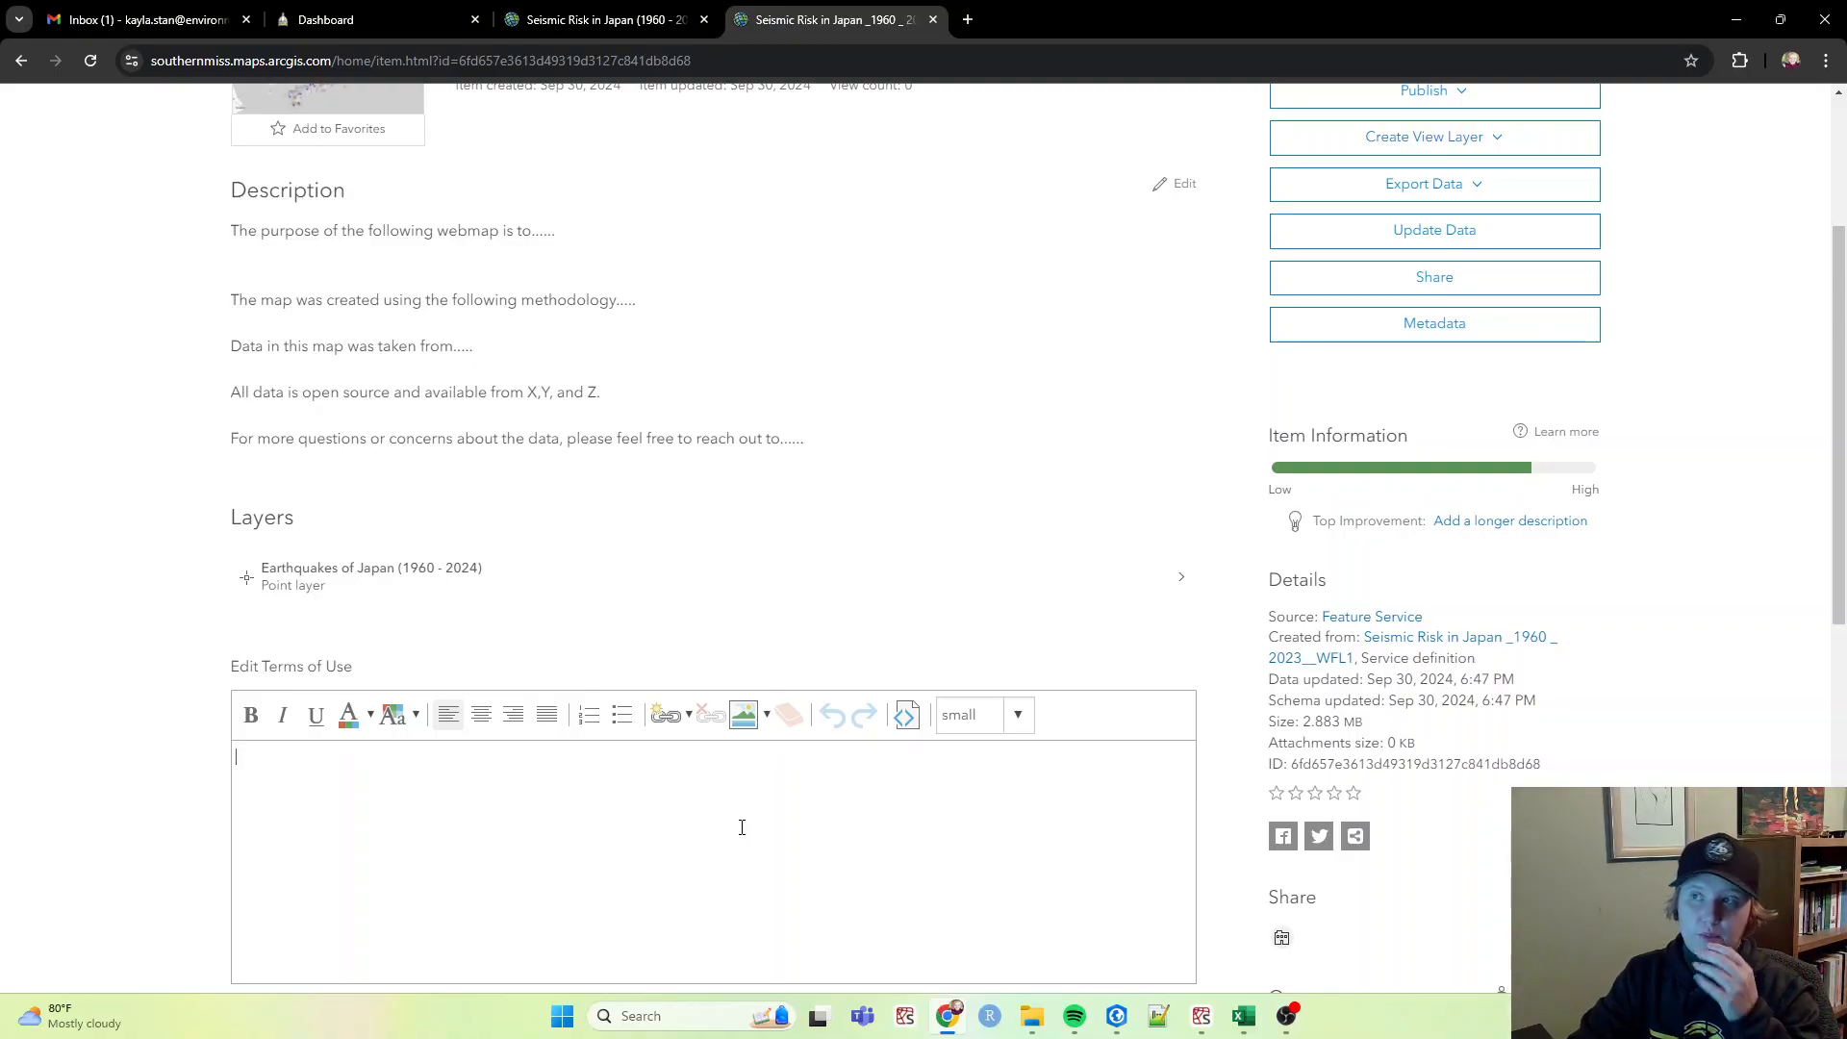
# Step: Search the web in a new browser tab for "government of alberta geospatial data"
pyautogui.click(969, 23)
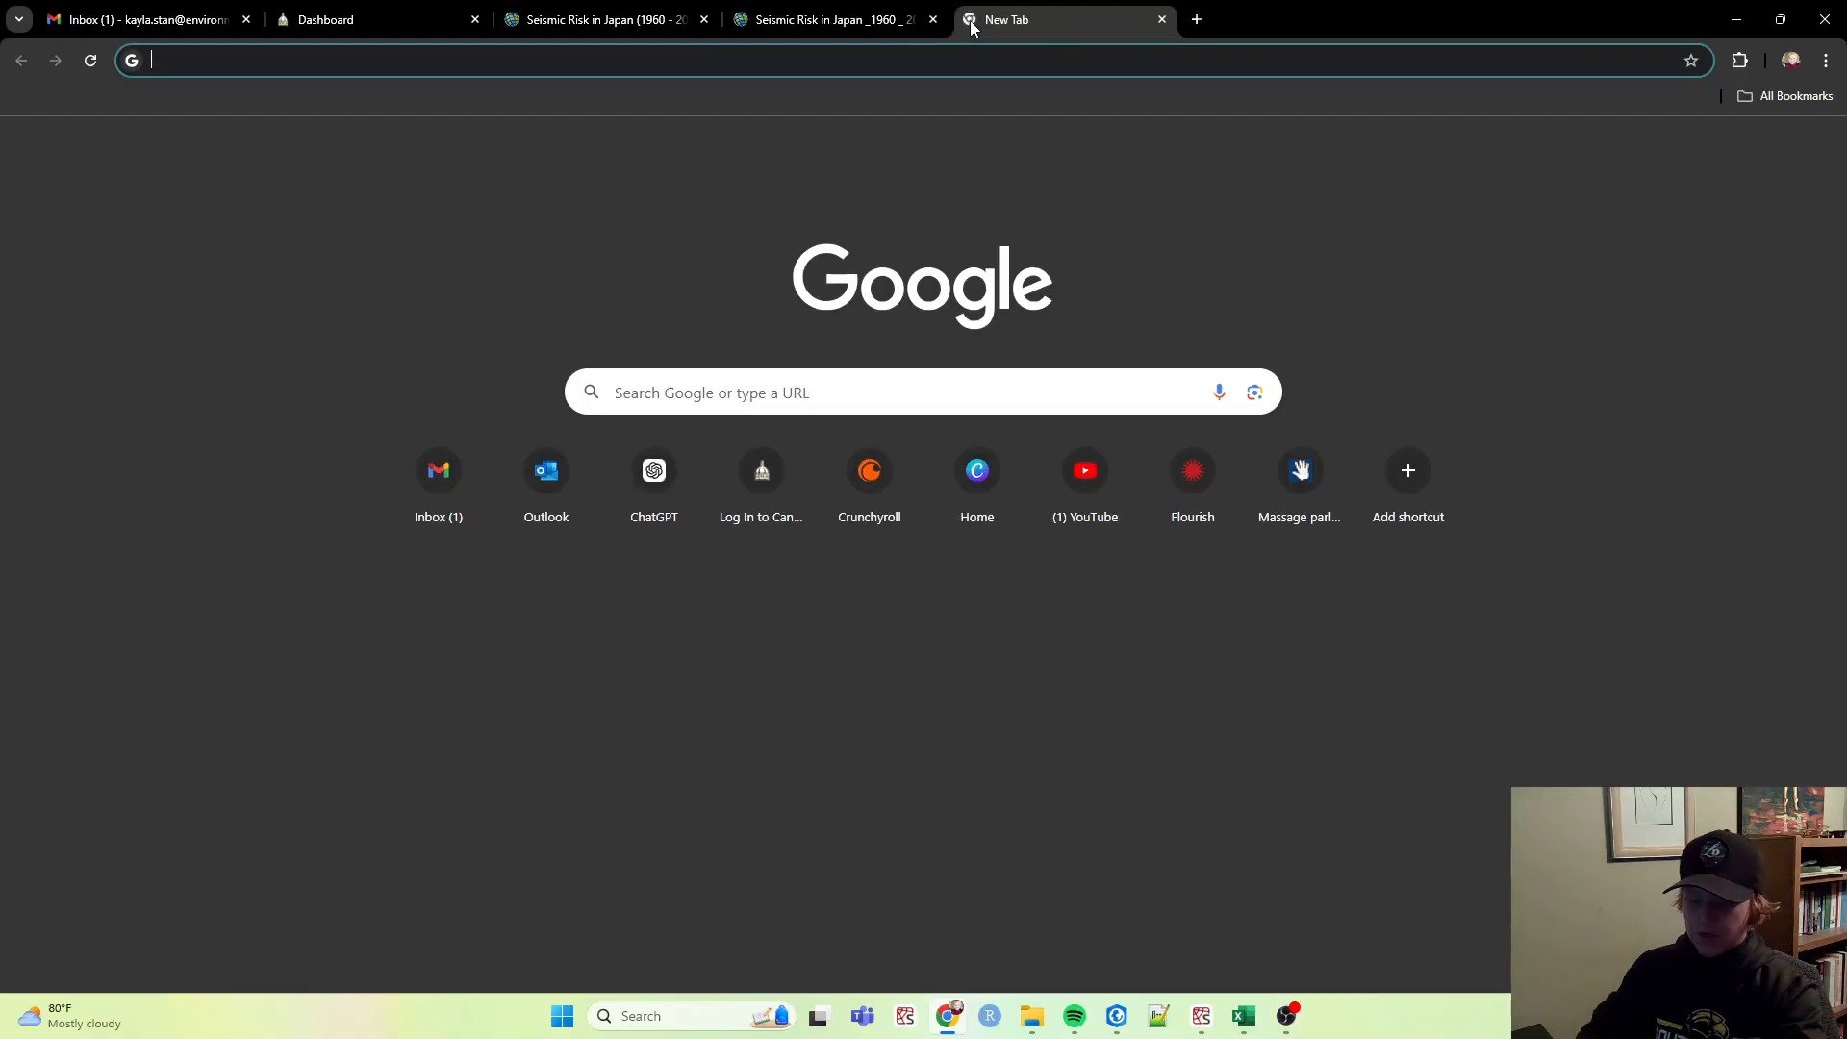
pyautogui.write('governmo')
pyautogui.press('BackSpace')
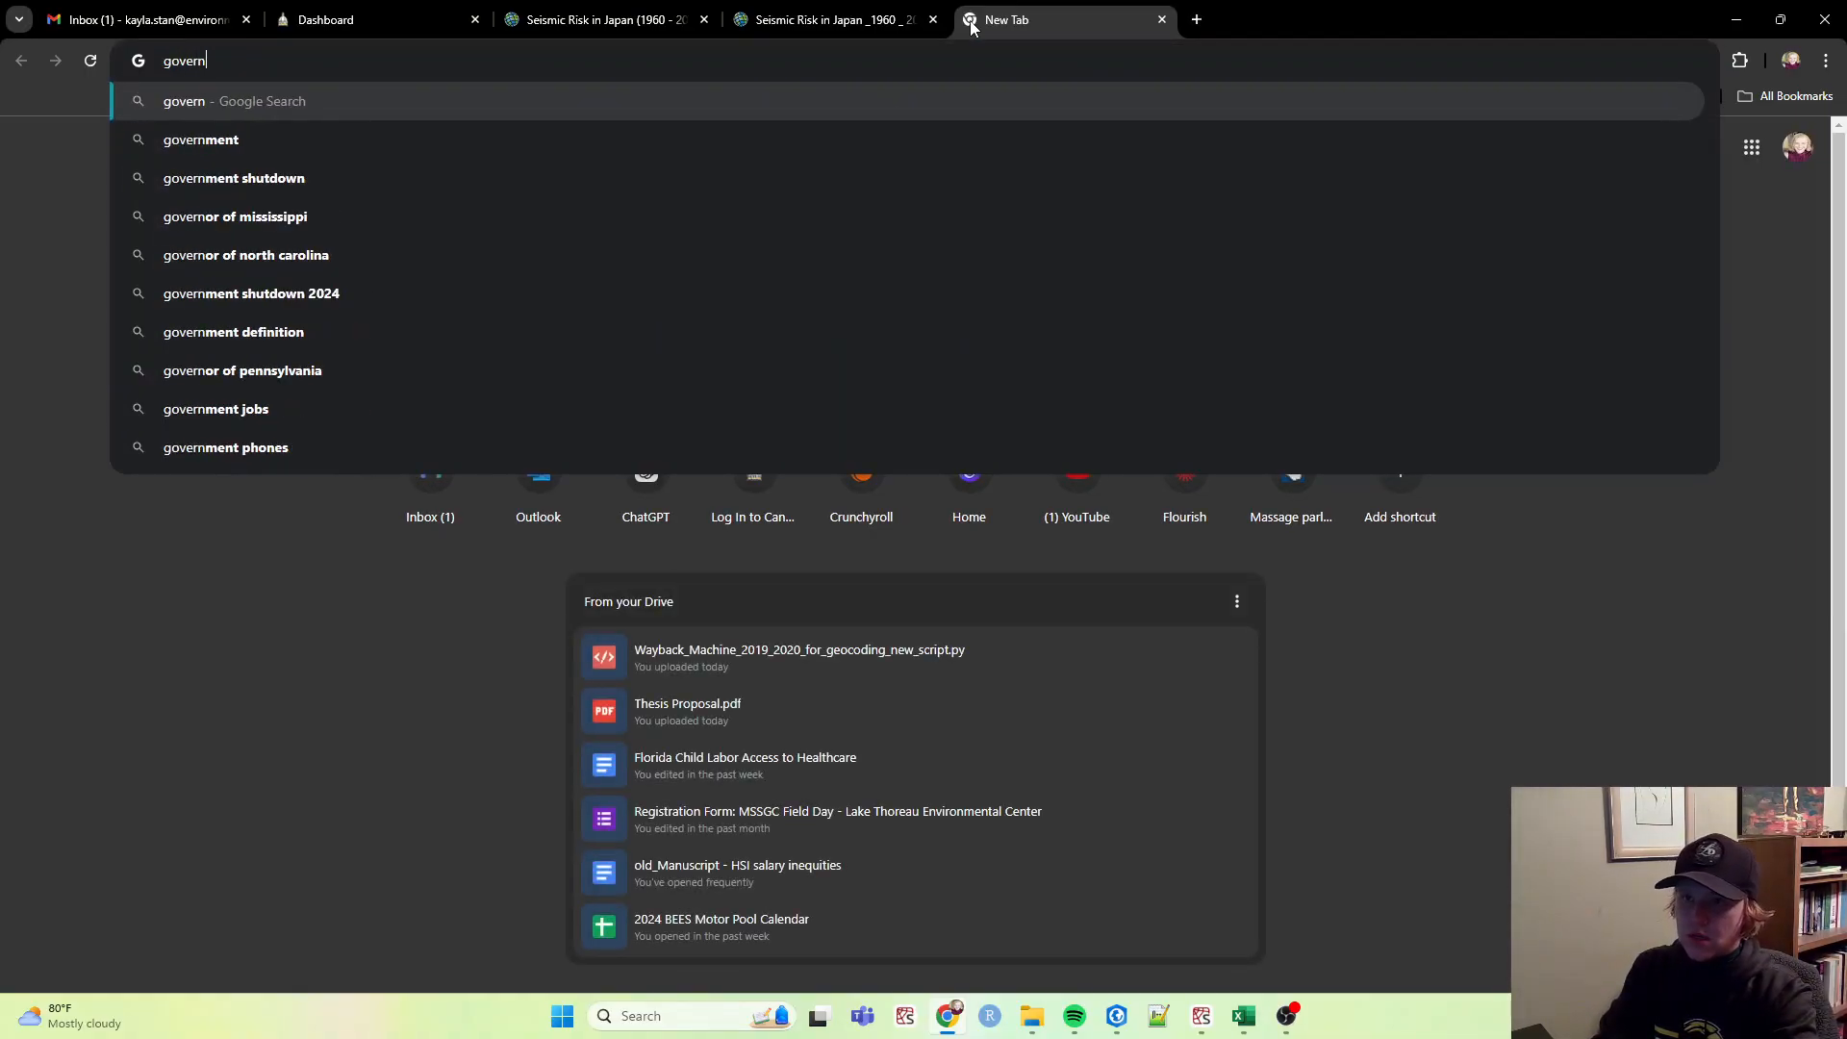
pyautogui.write('ent of a')
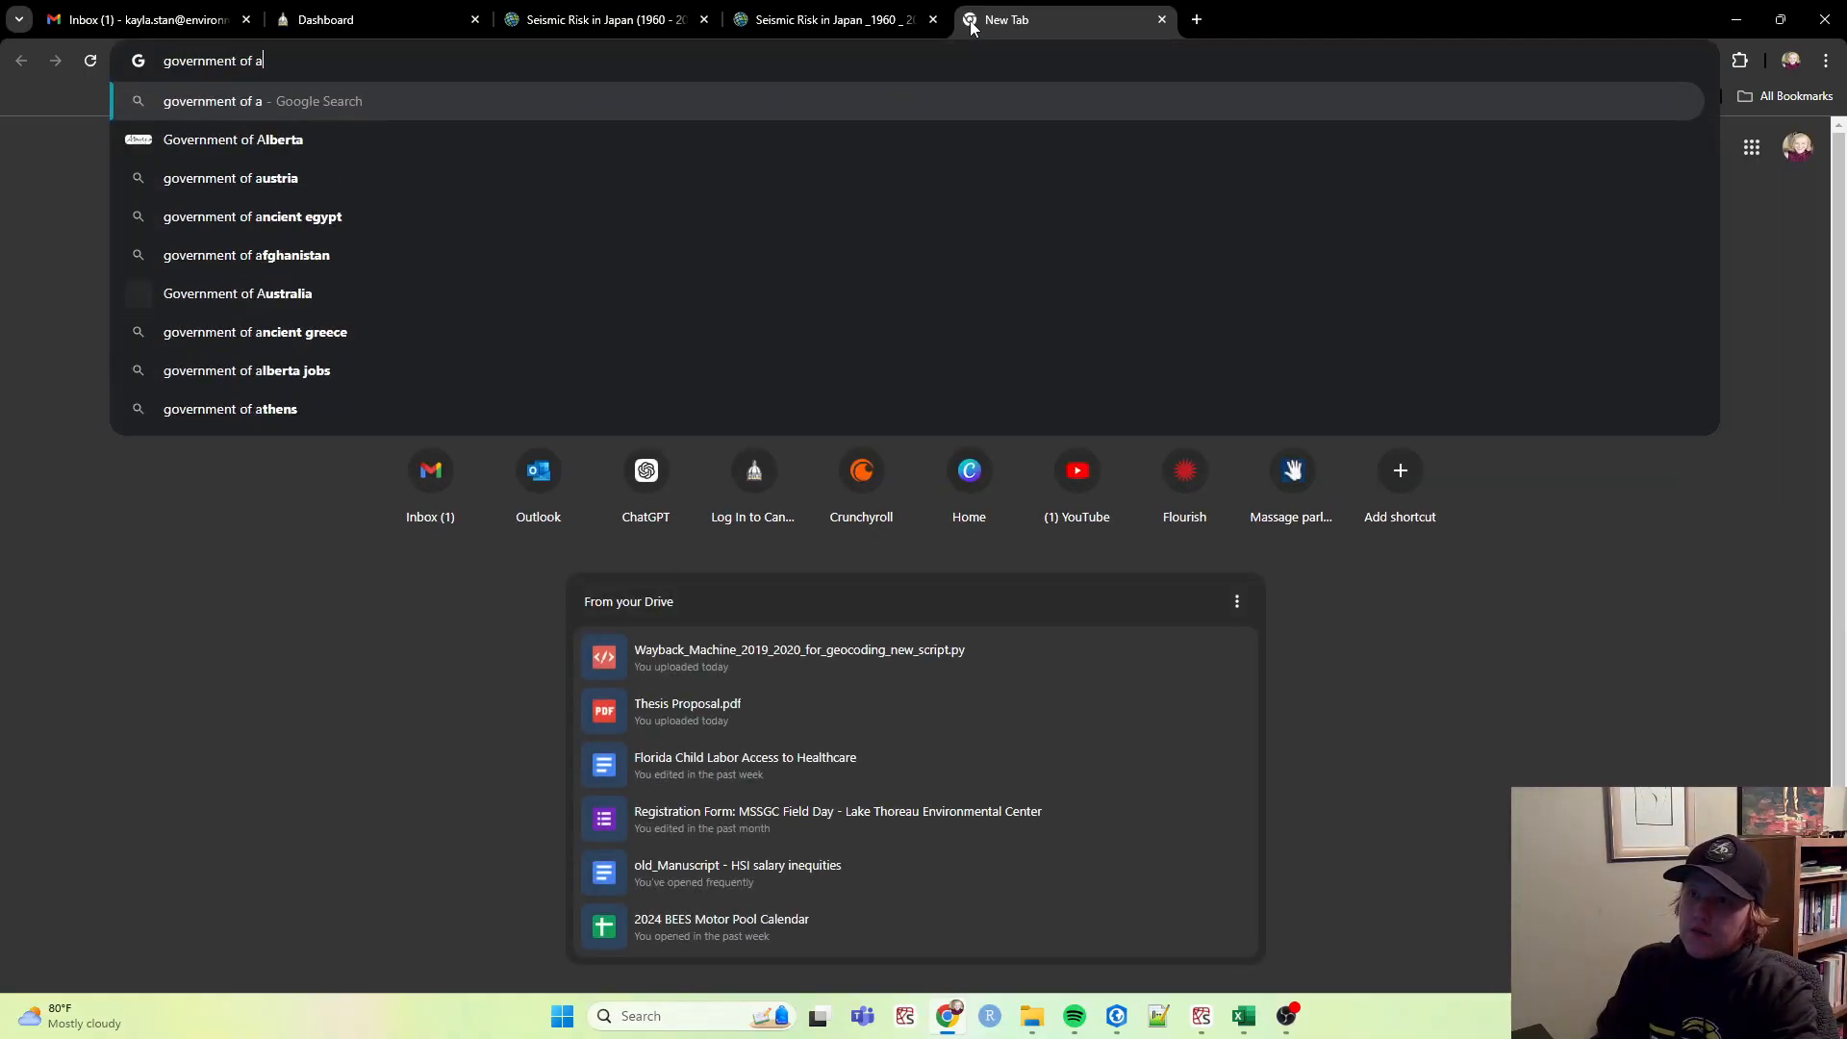
pyautogui.write('lberta geospaitla')
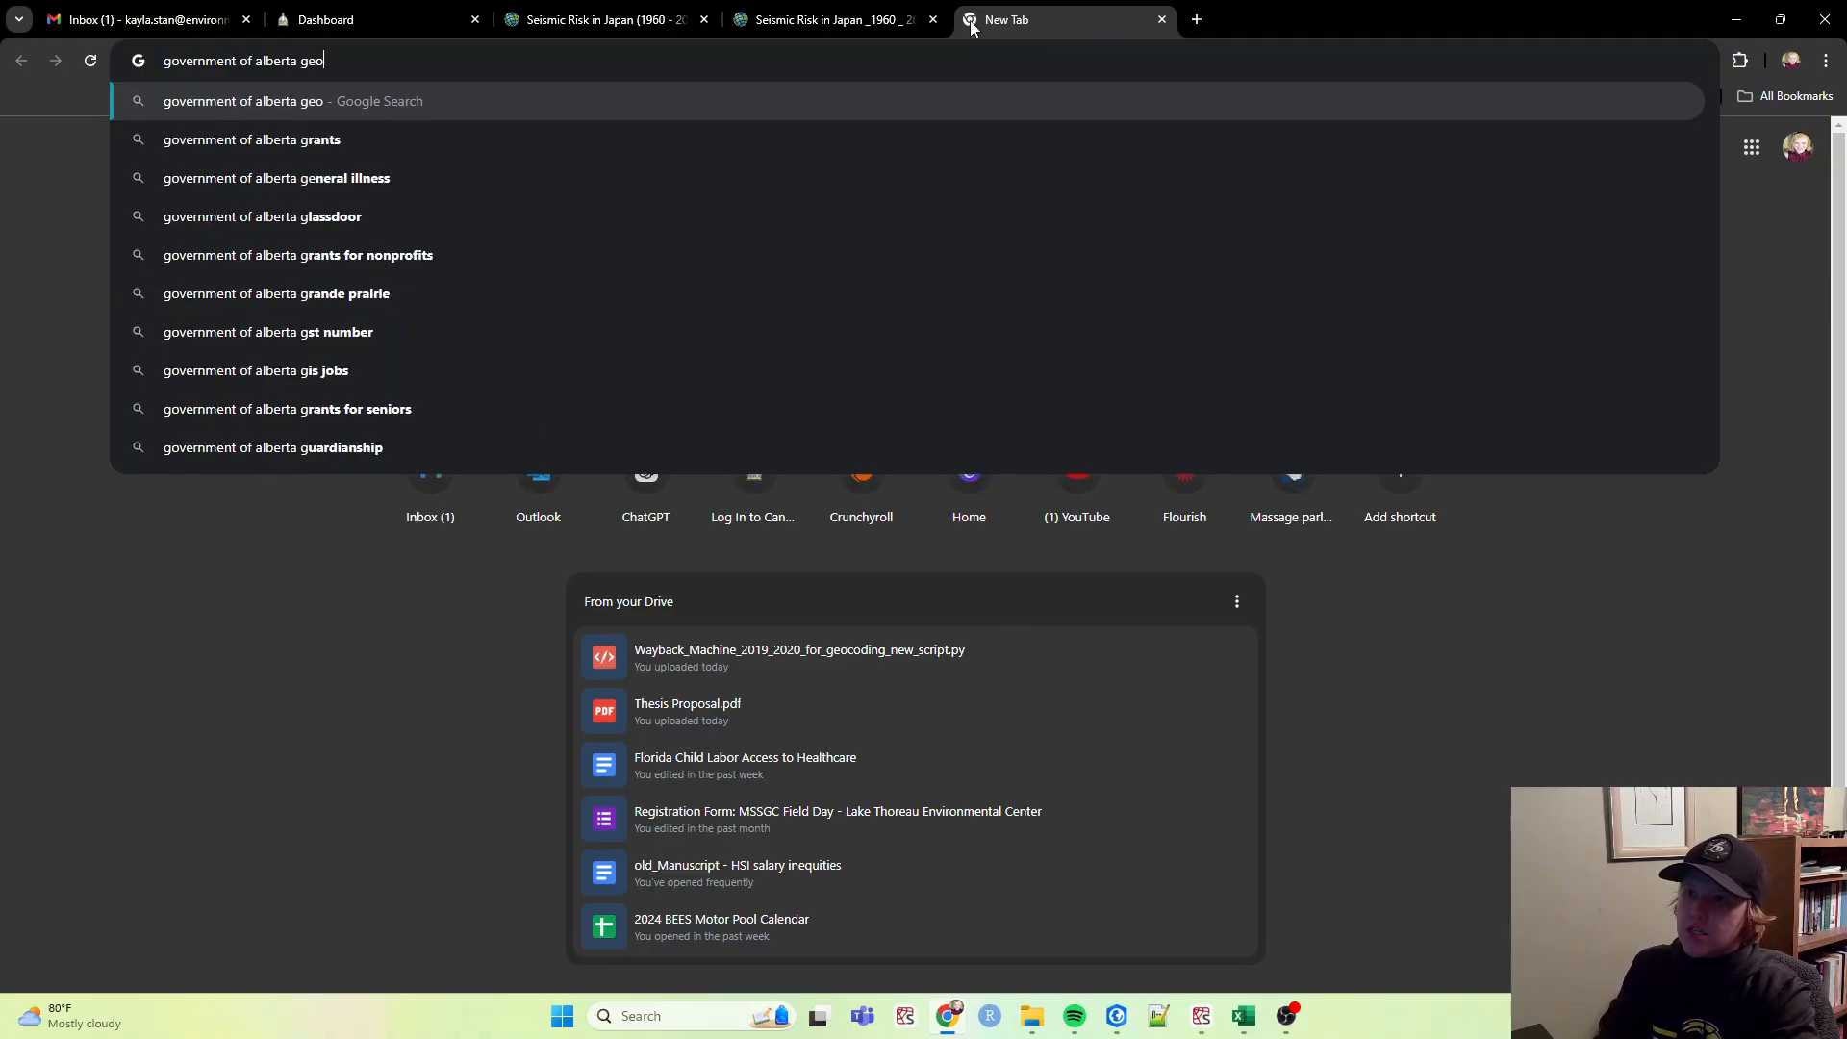
pyautogui.press('Down')
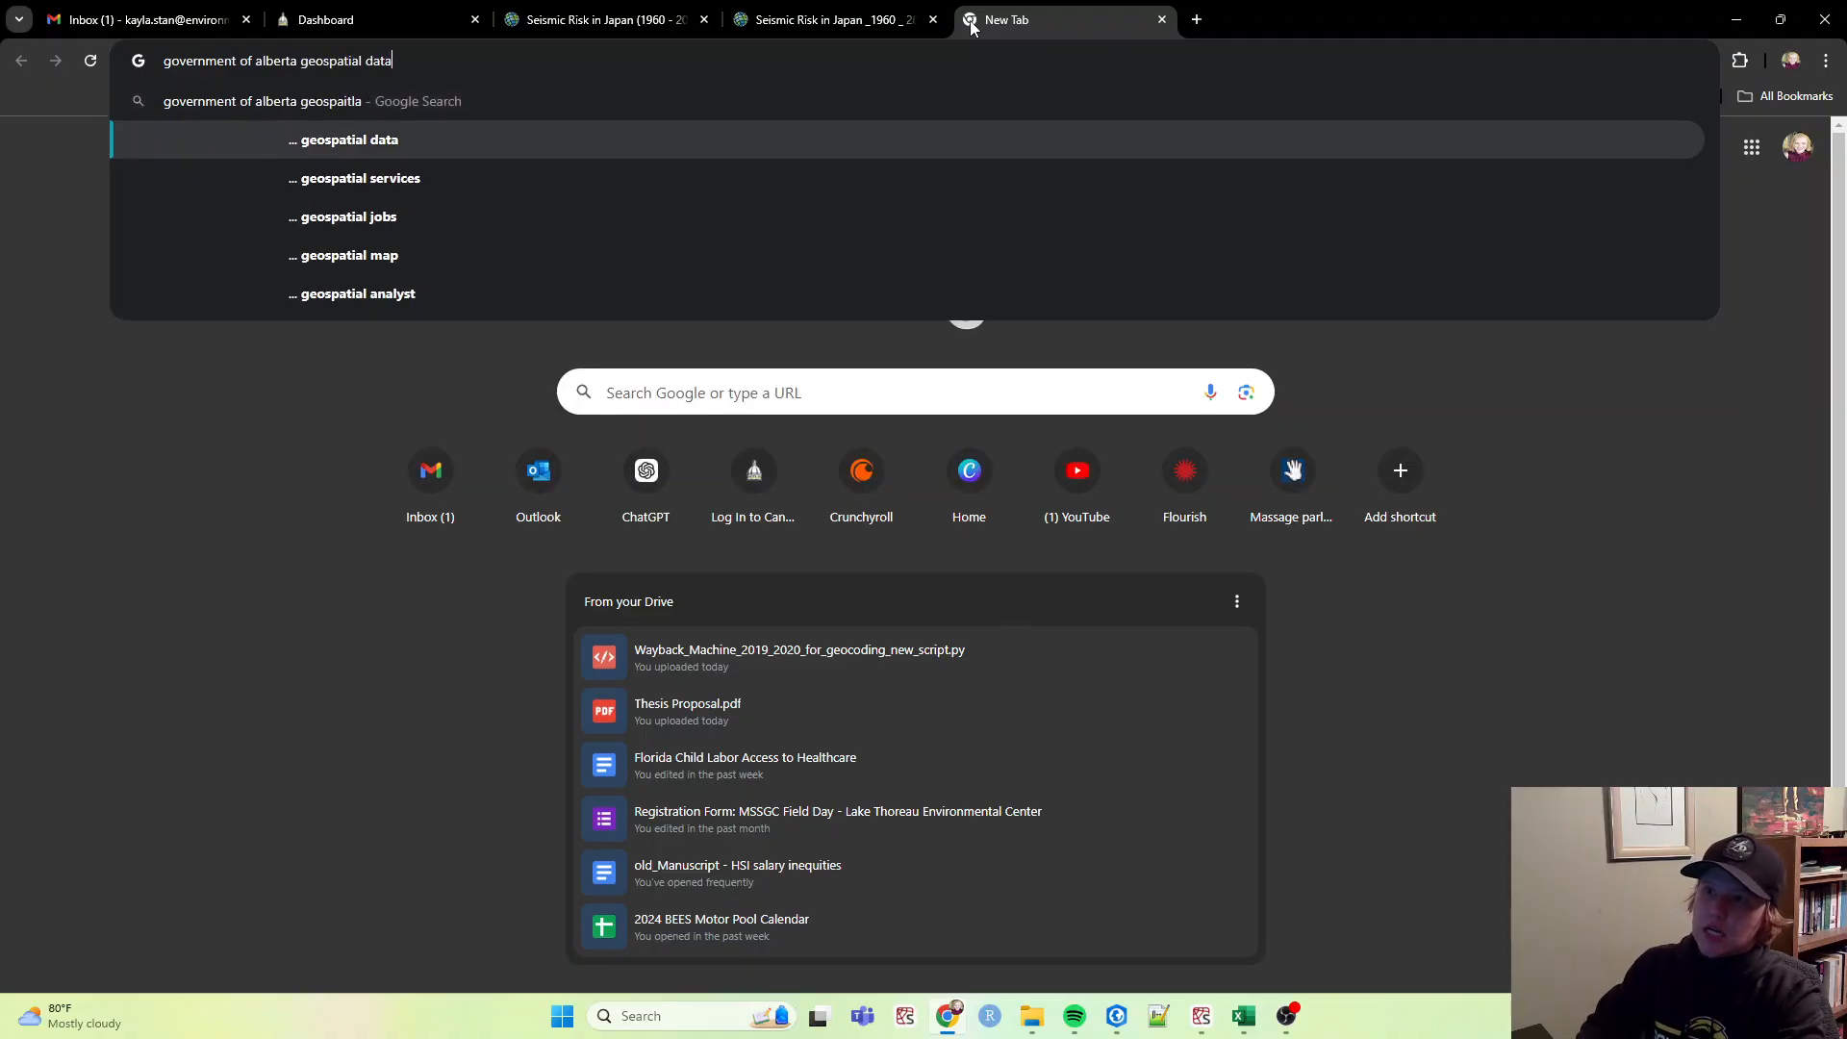
pyautogui.press('Return')
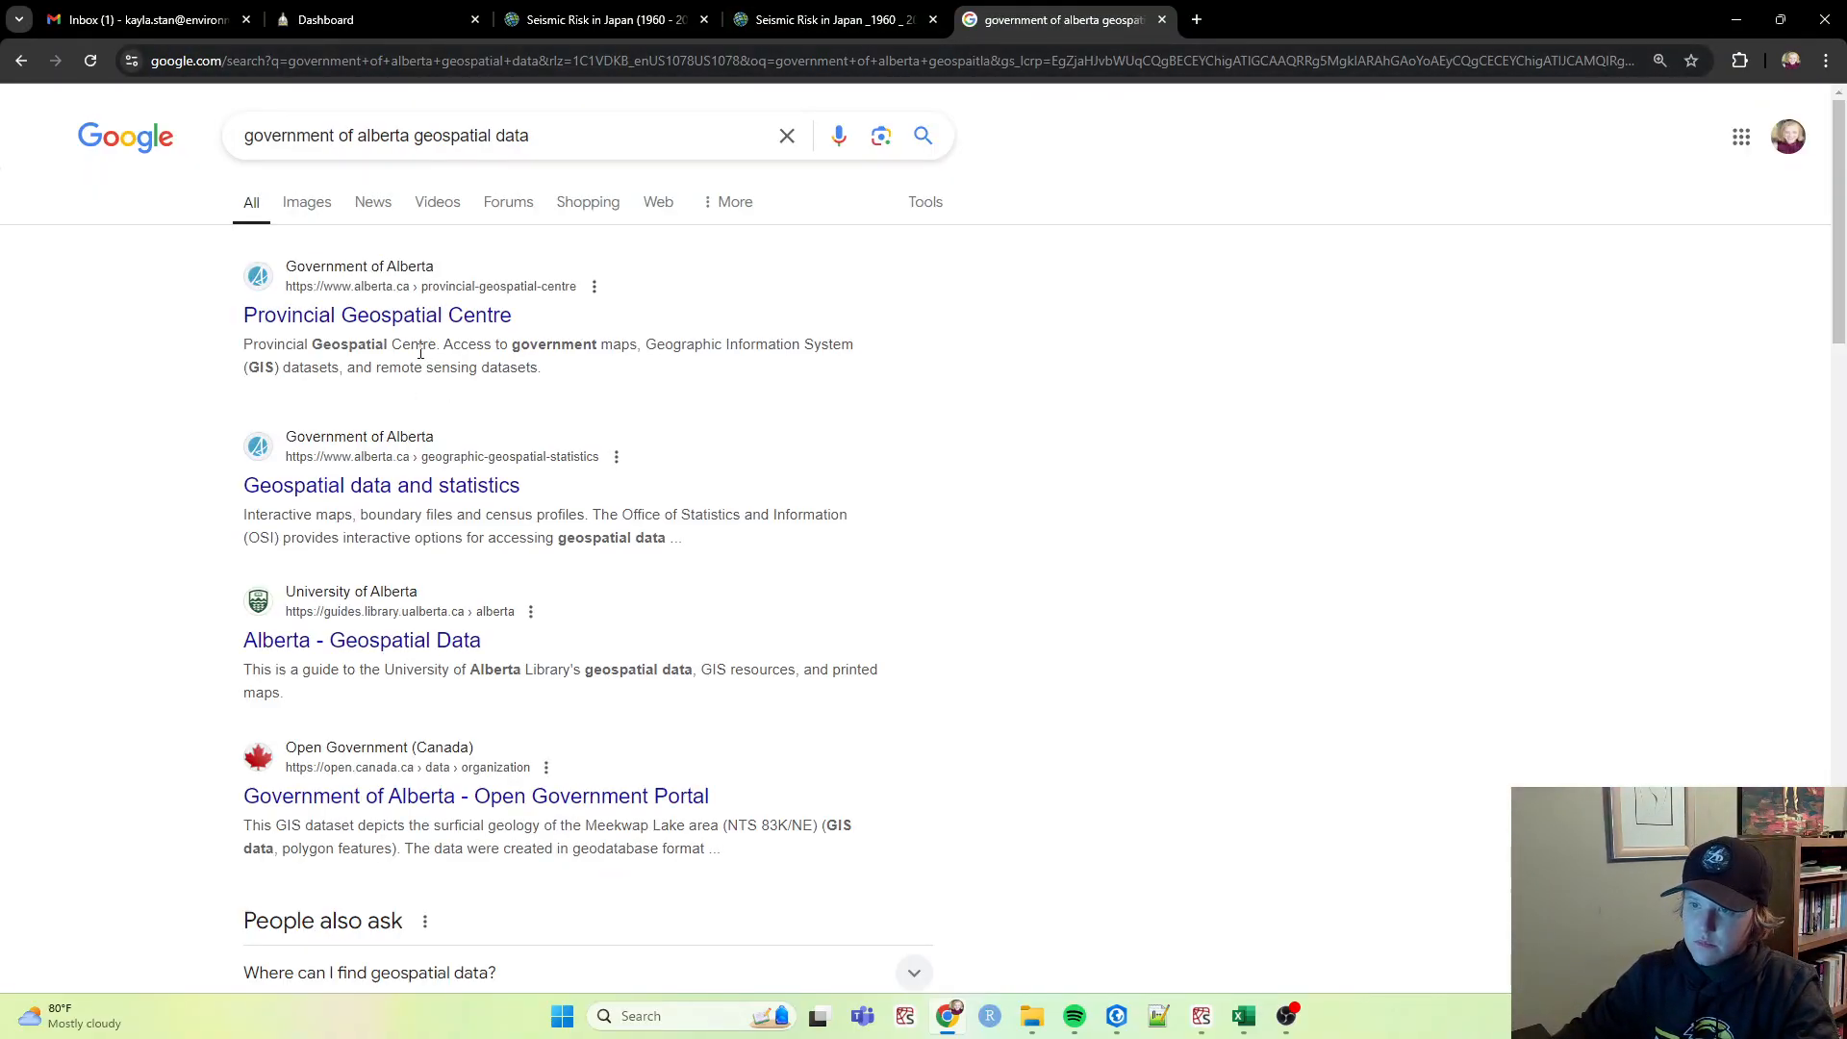
# Step: Open Alberta's Geospatial data and statistics page, launch GeoDiscover's Map Viewer from its geospatial resources, and return to the page
pyautogui.click(580, 600)
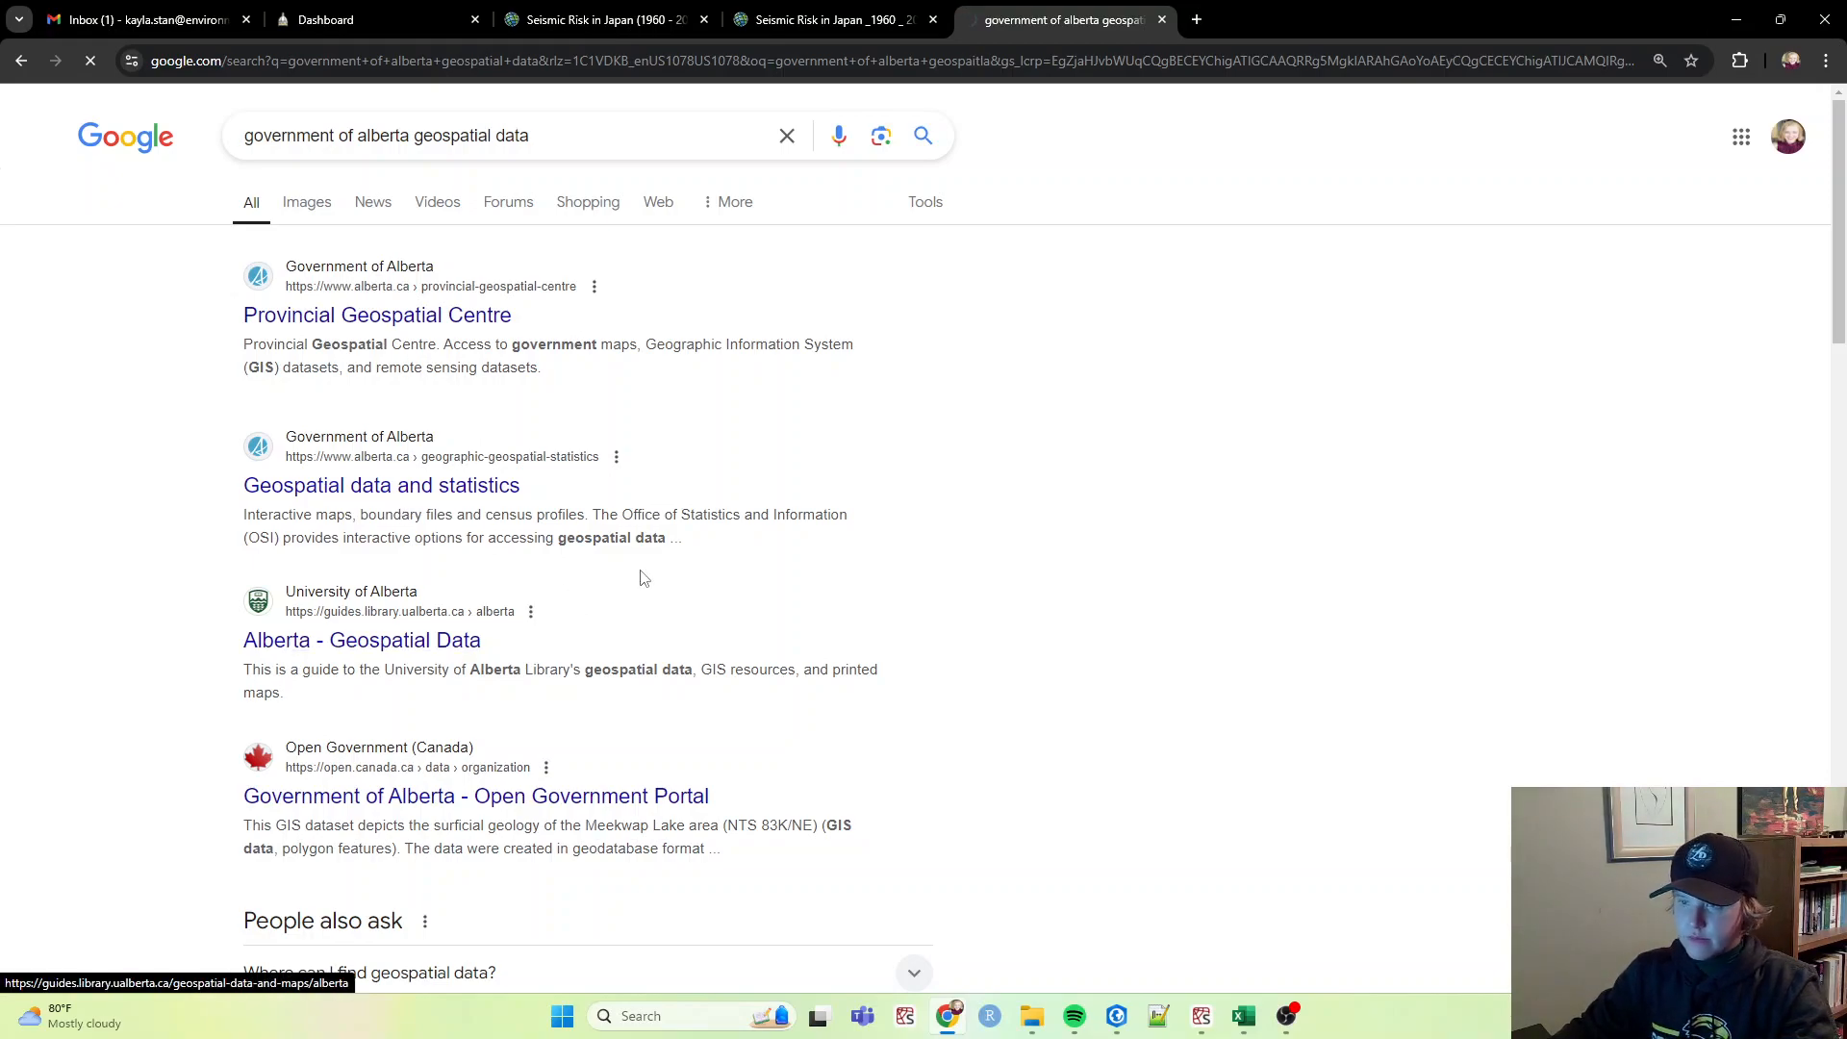
pyautogui.click(471, 488)
pyautogui.scroll(-5, 523, 631)
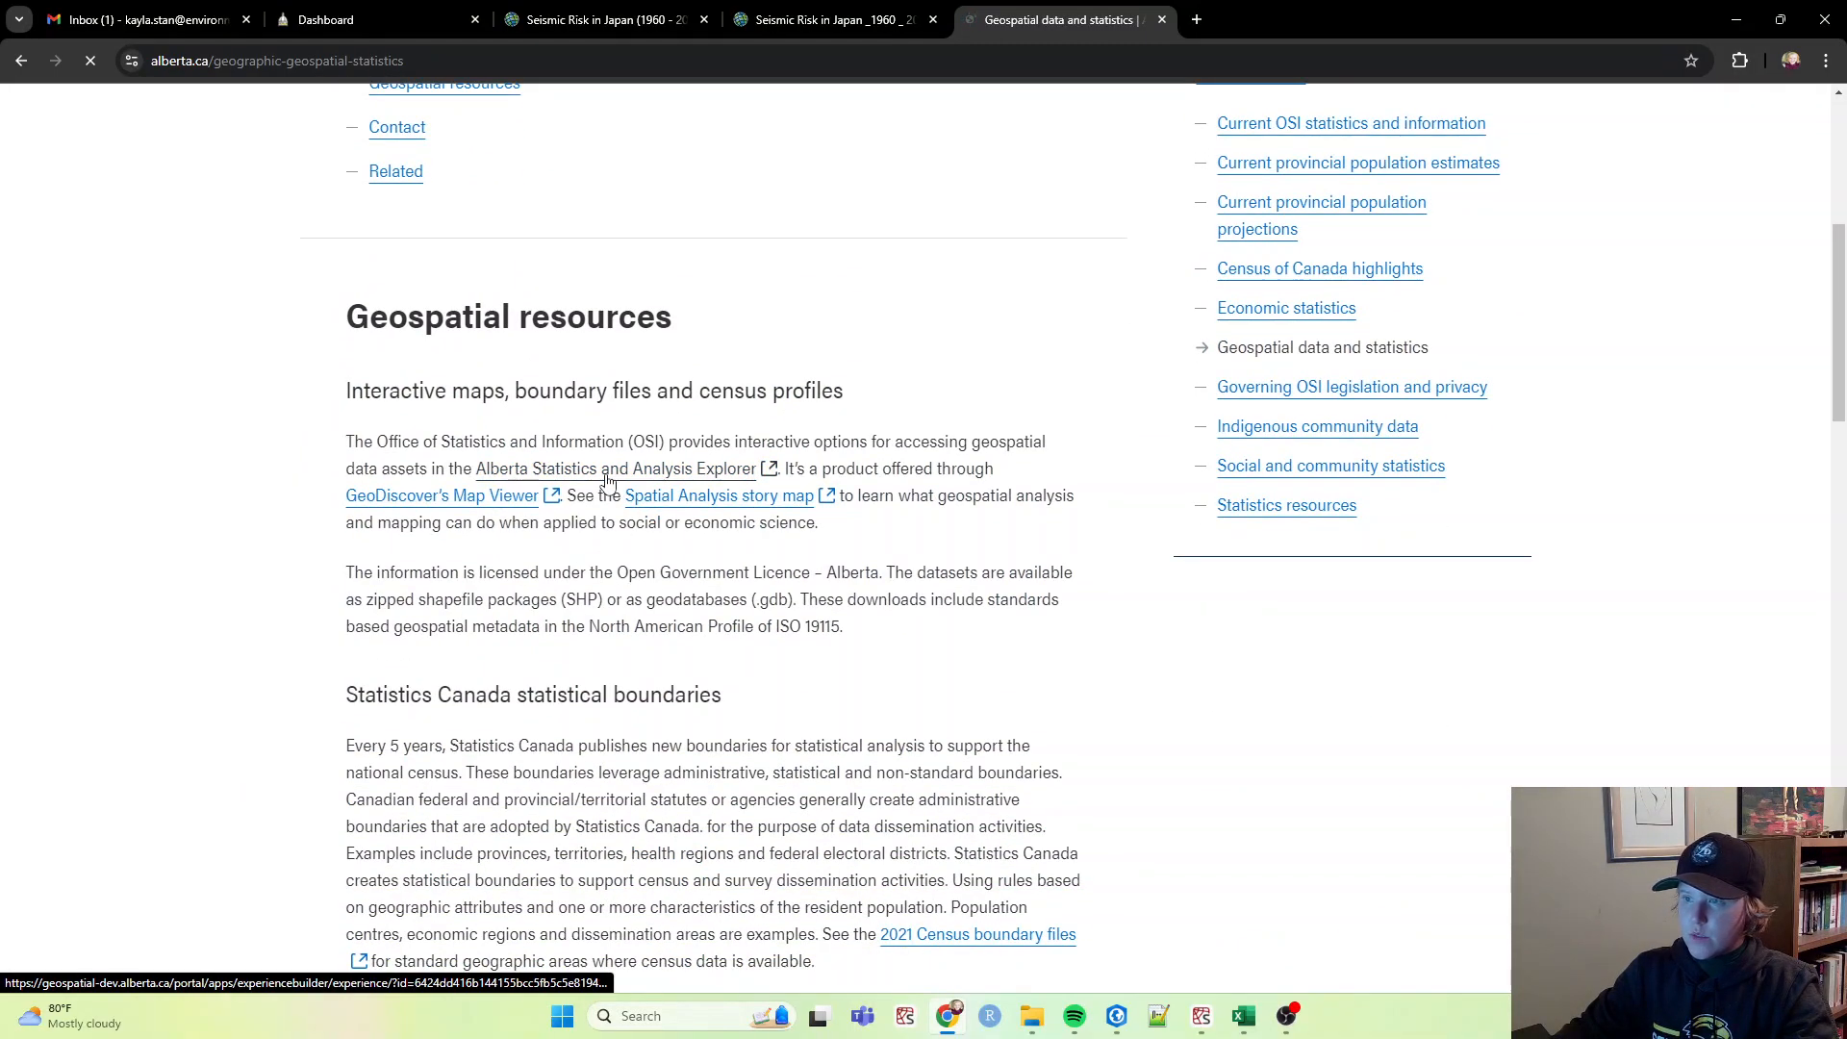
pyautogui.click(455, 496)
pyautogui.click(1025, 22)
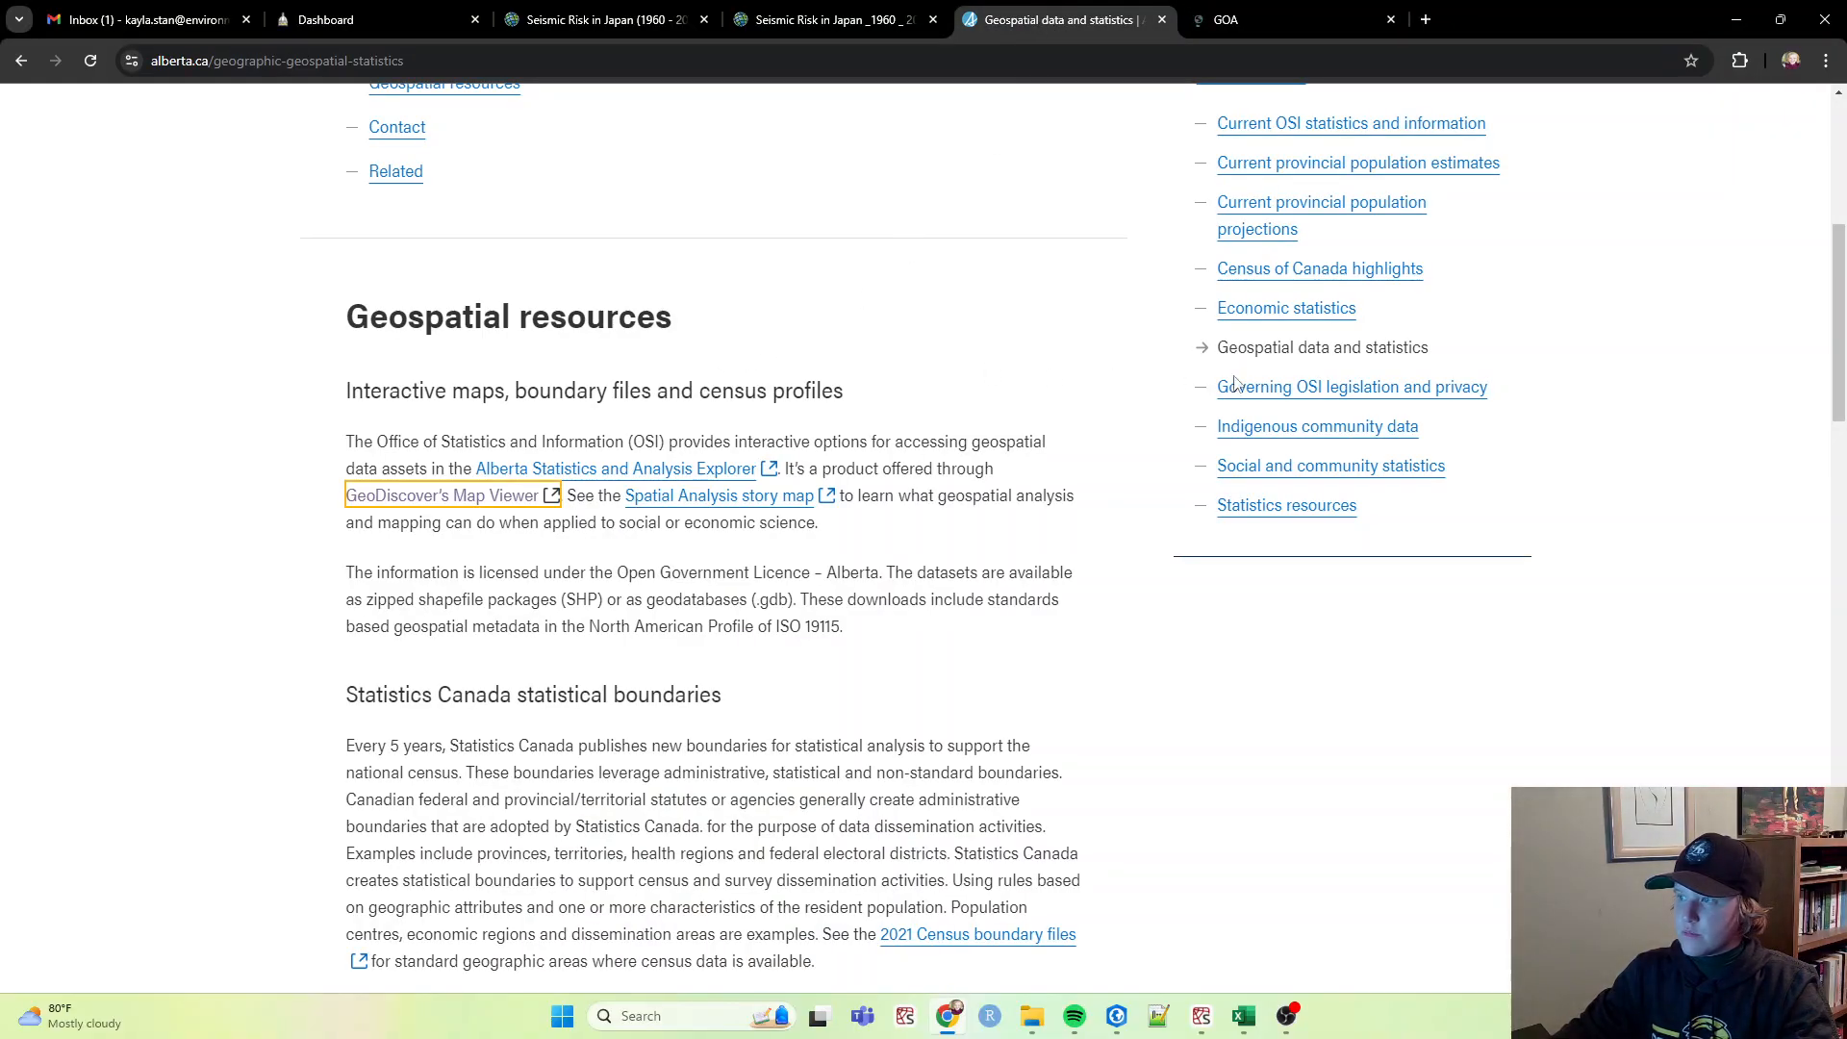
pyautogui.click(1260, 20)
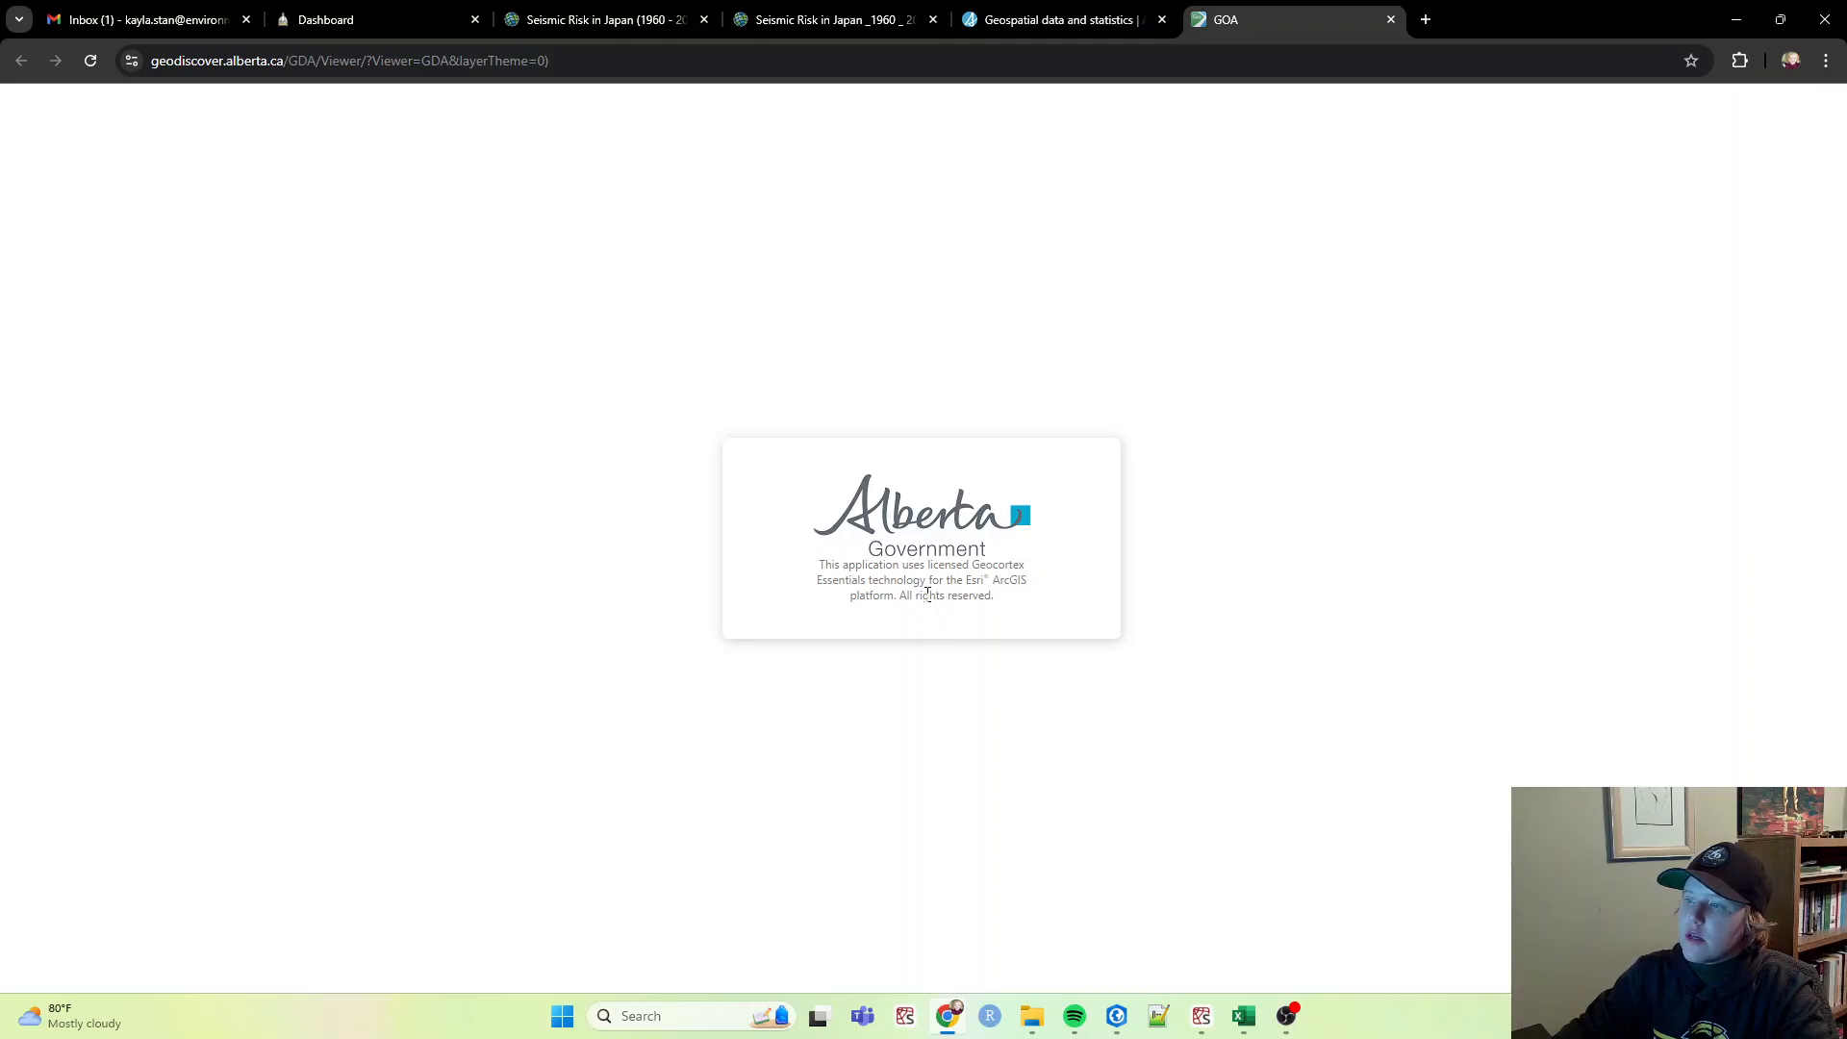
pyautogui.click(1075, 16)
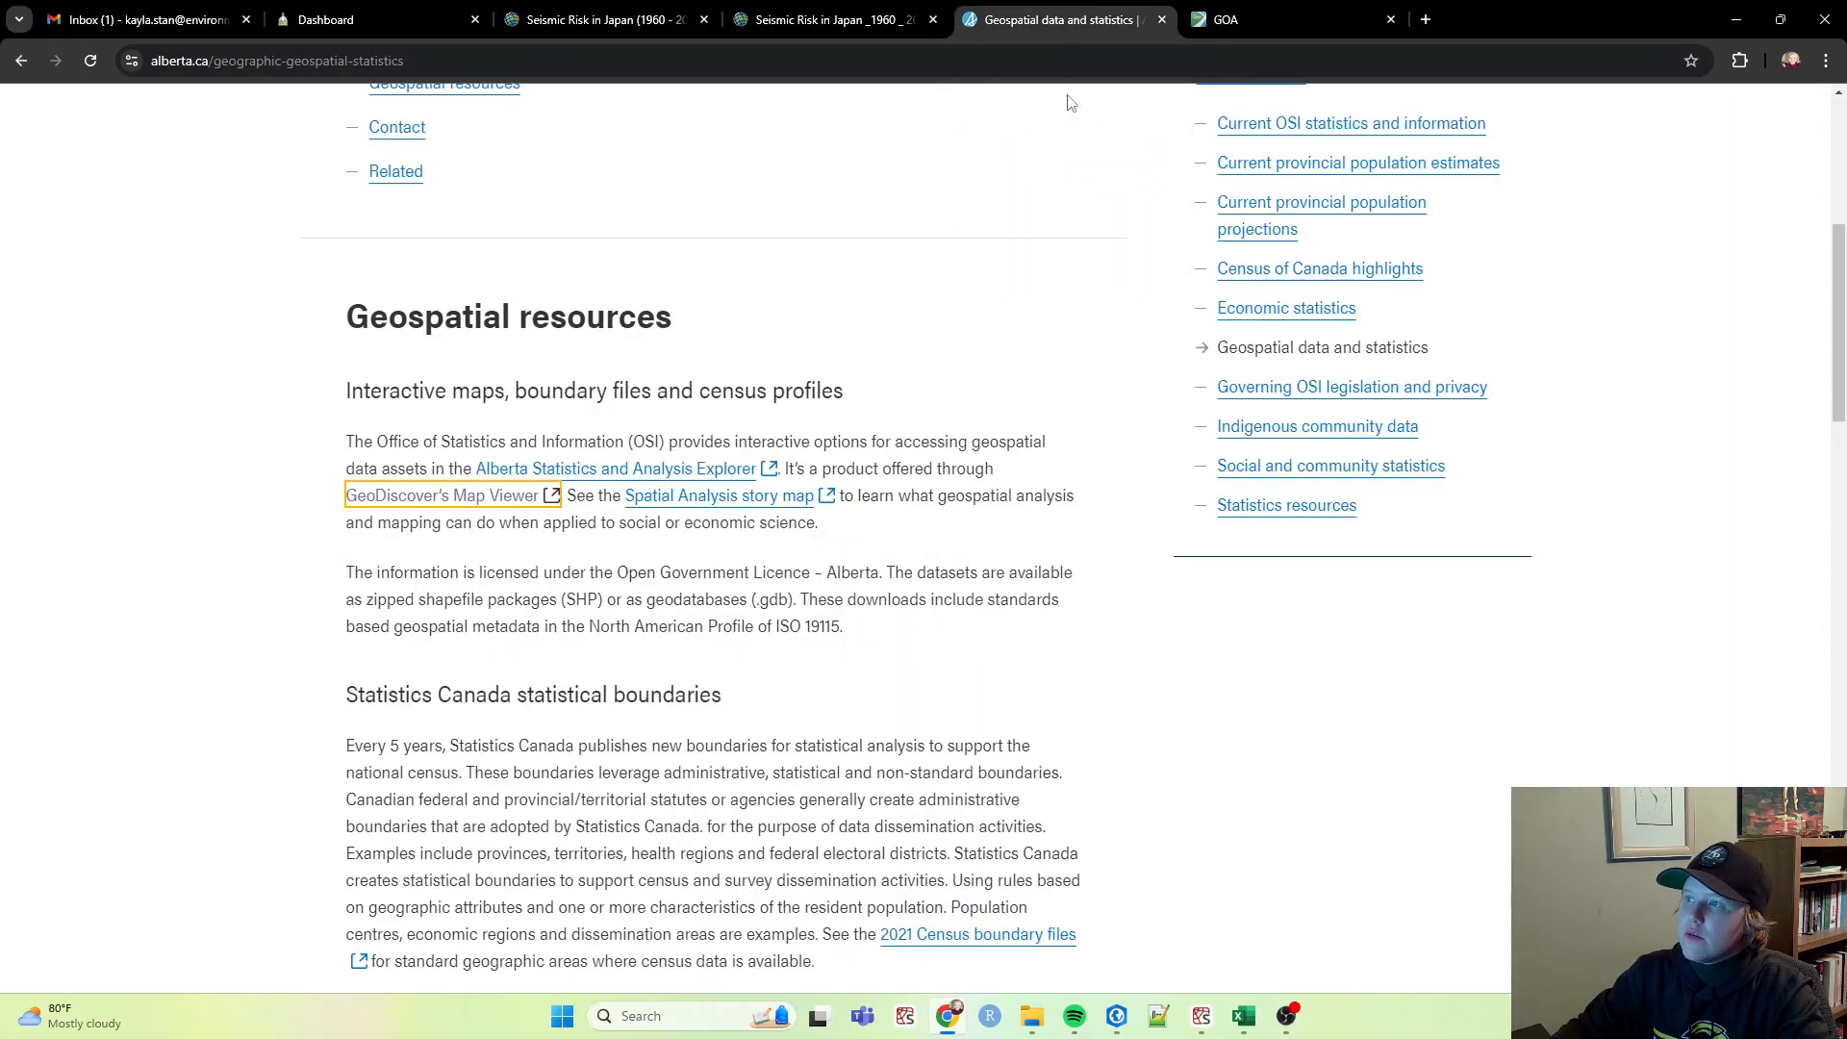
# Step: Open the Alberta Statistics and Analysis Explorer and launch its interactive Census Profiles map
pyautogui.click(598, 471)
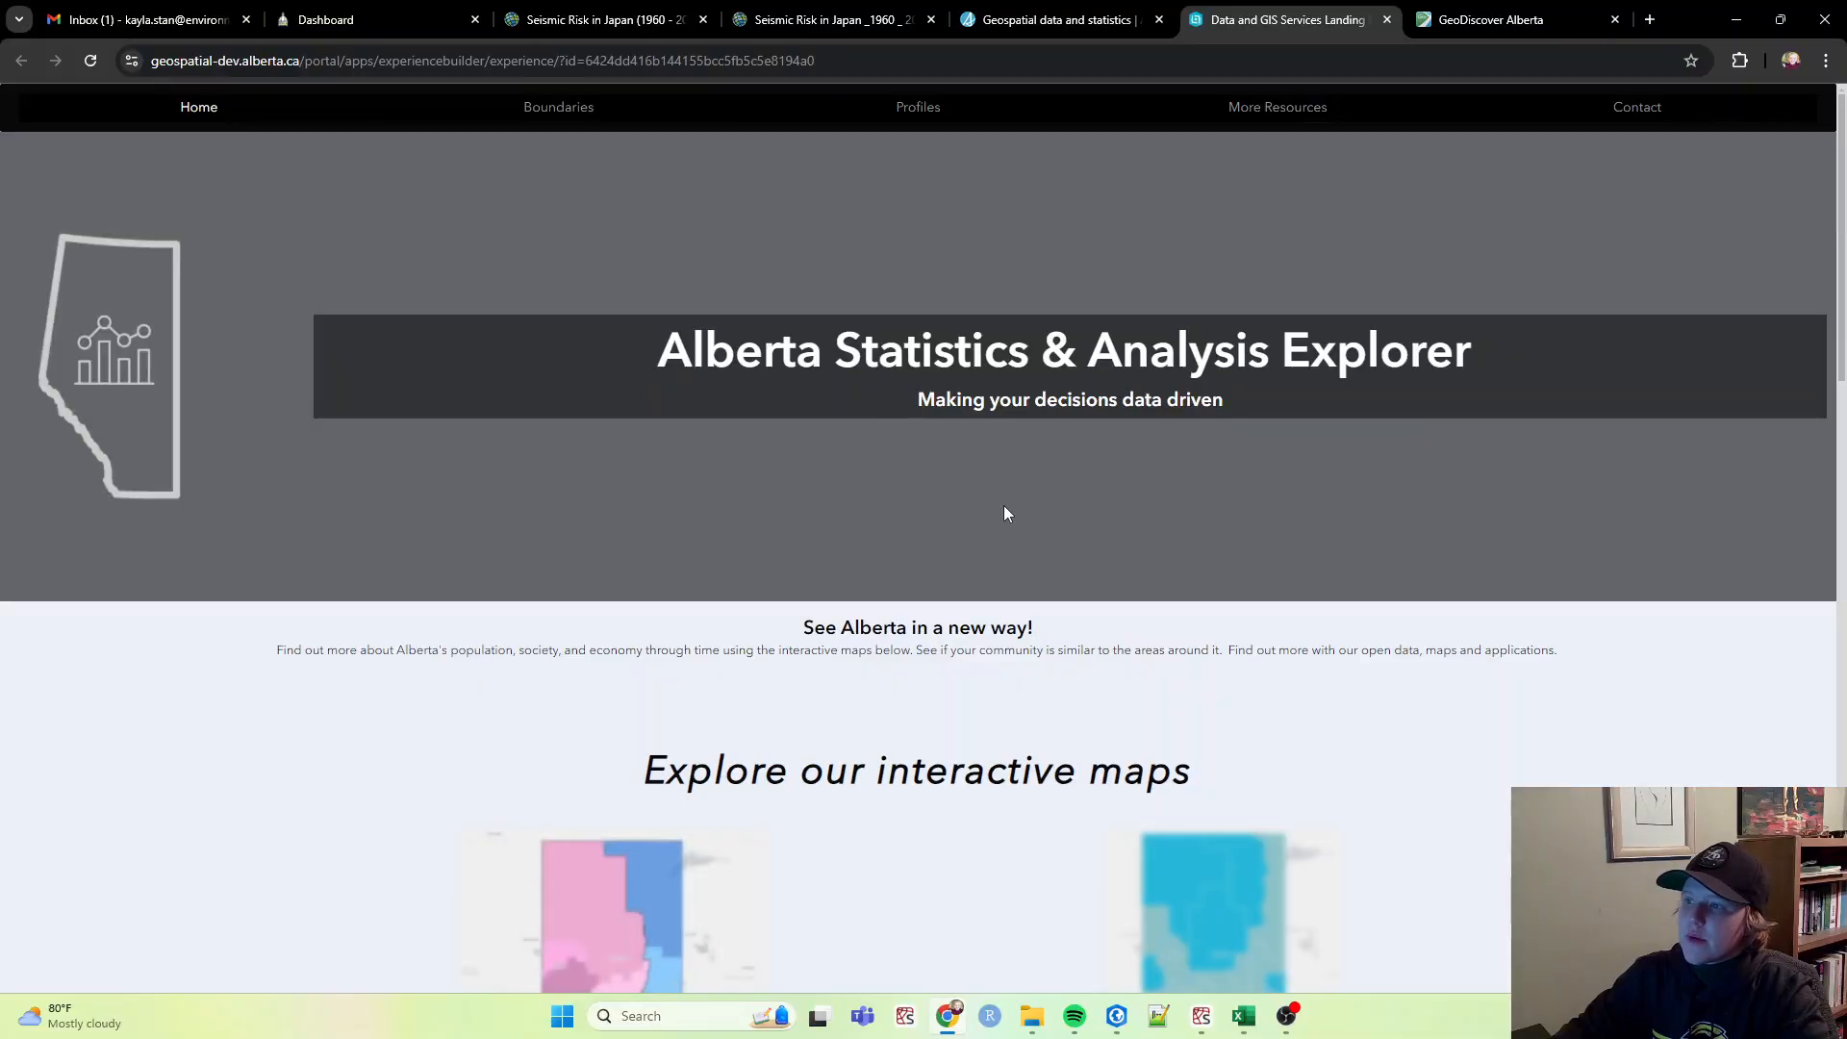
pyautogui.scroll(-8, 1002, 505)
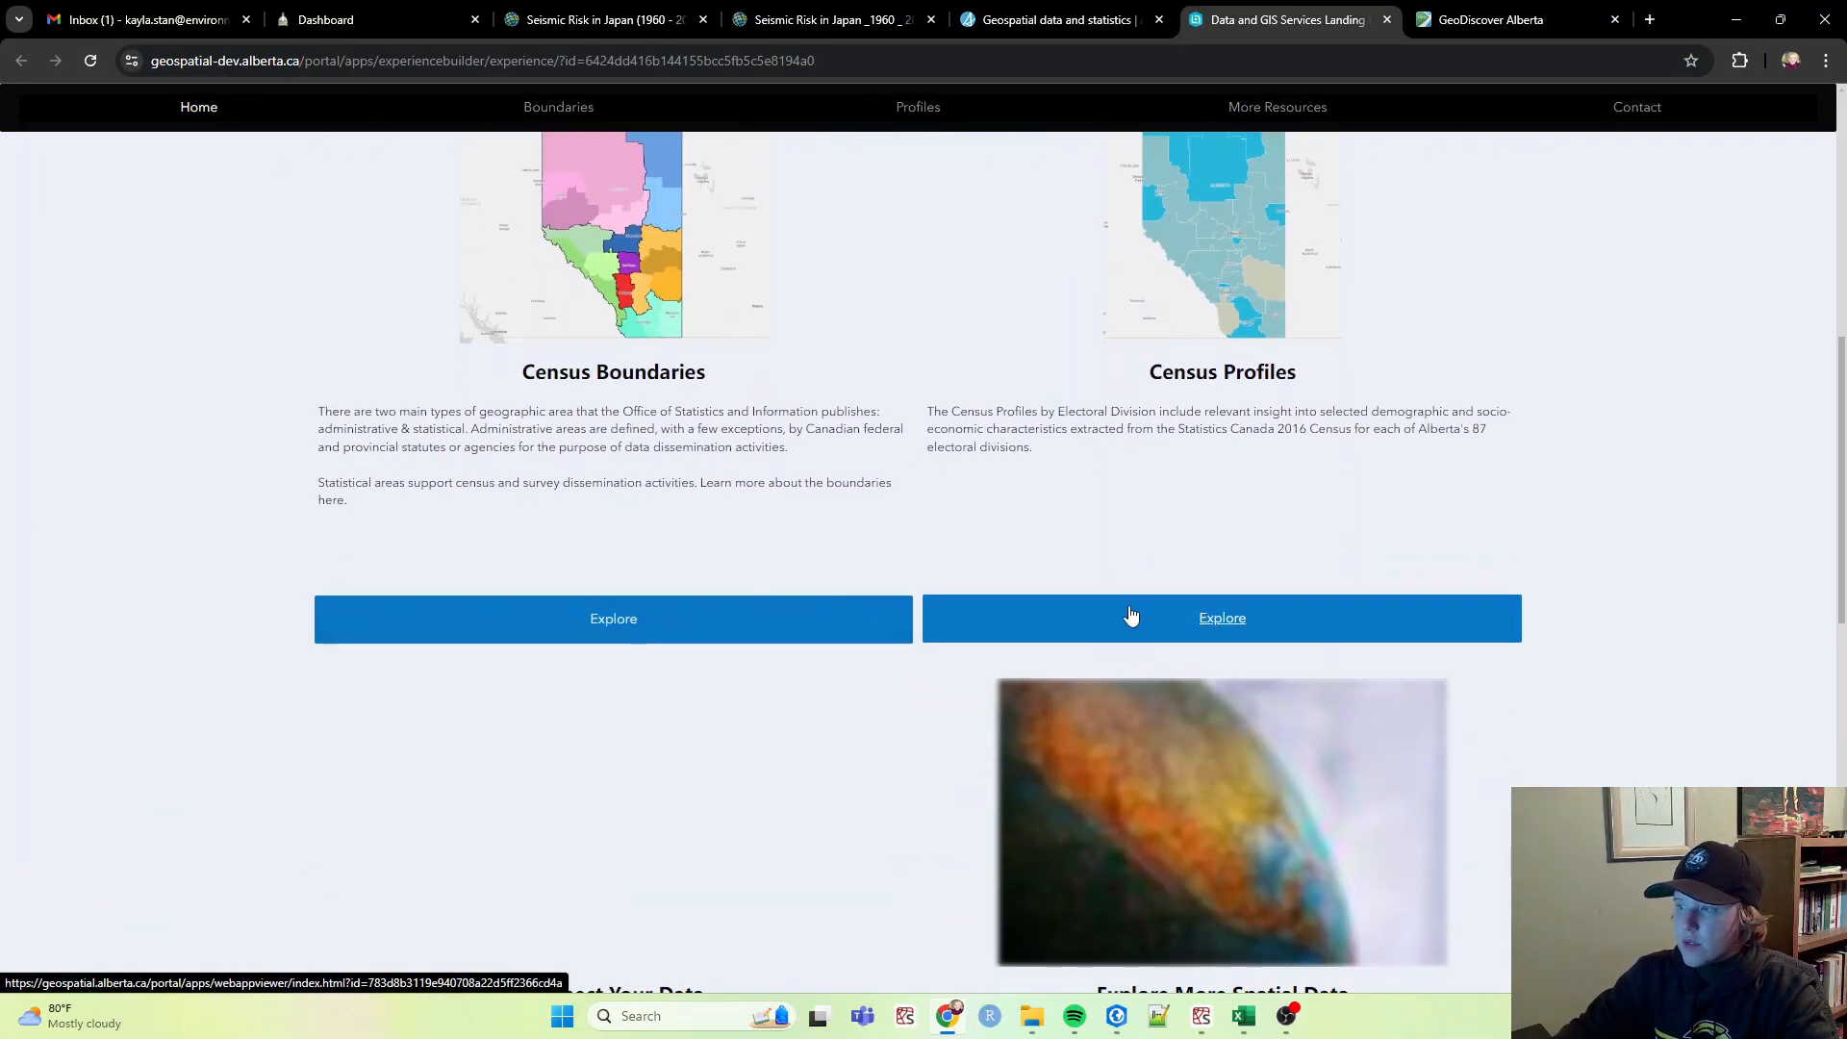
pyautogui.click(1237, 631)
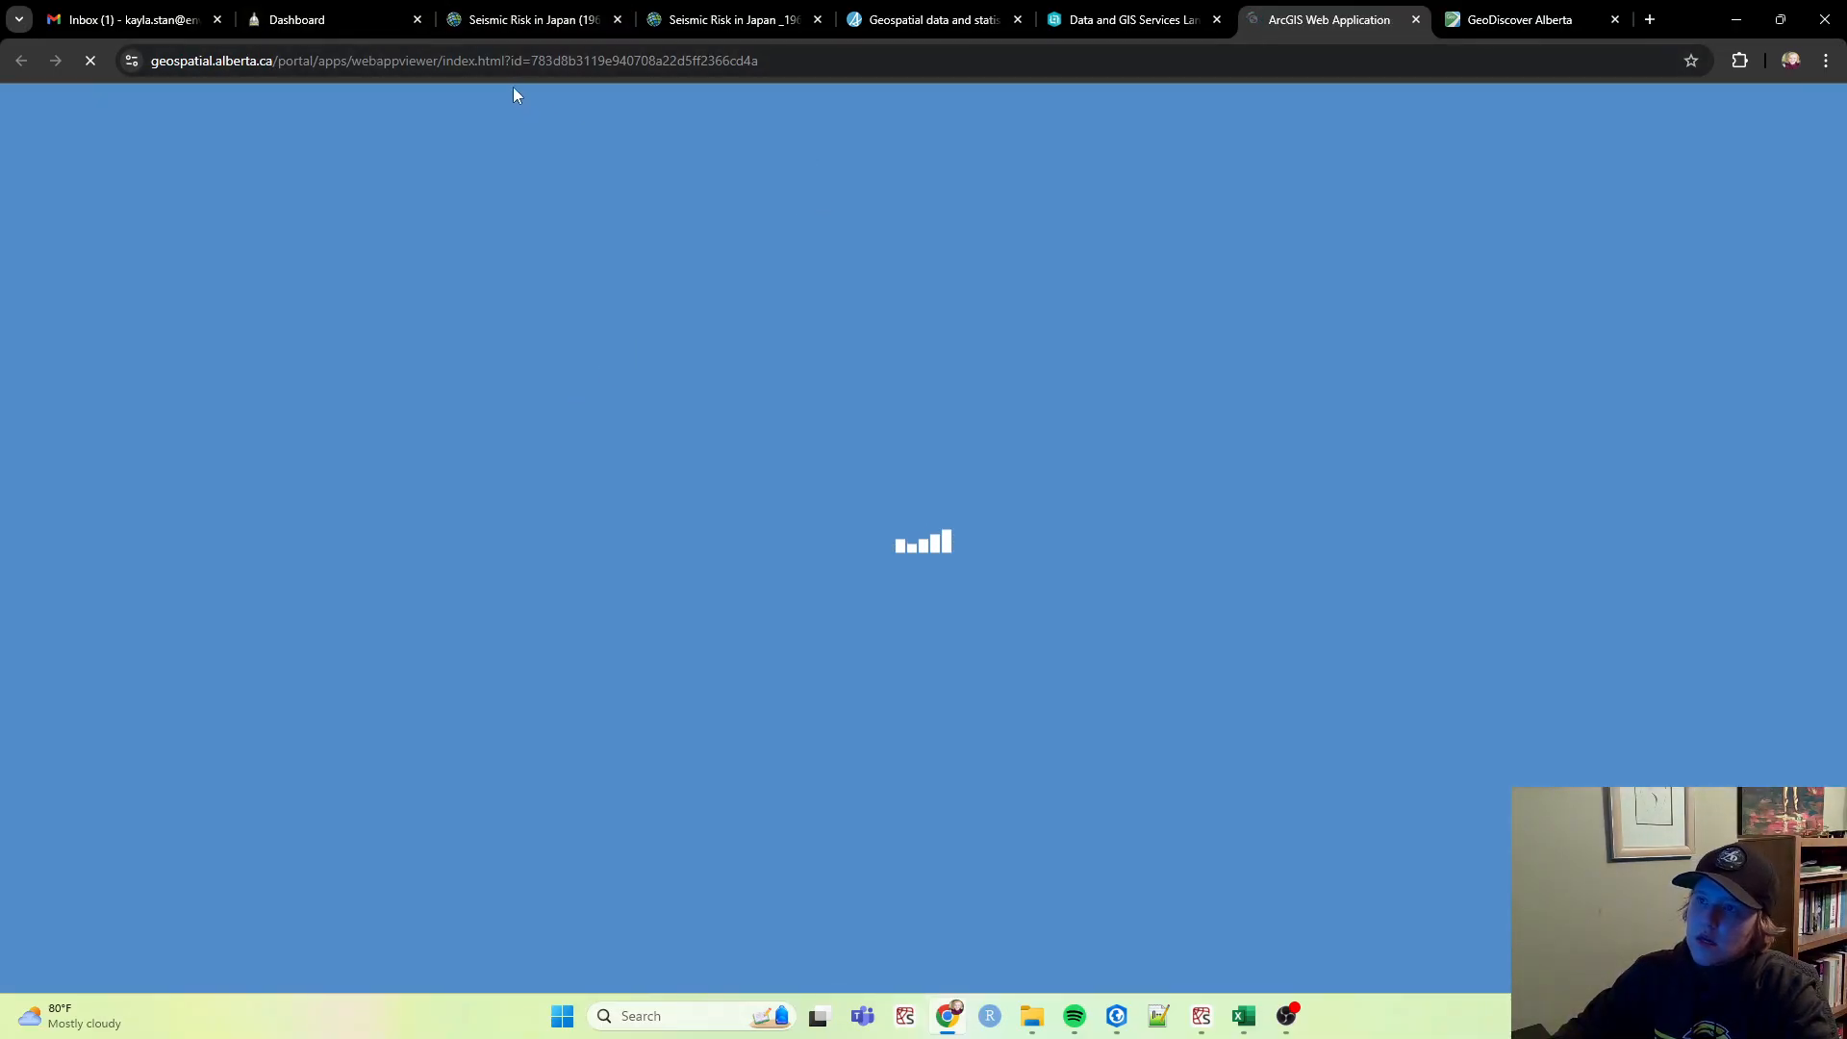
pyautogui.doubleClick(536, 61)
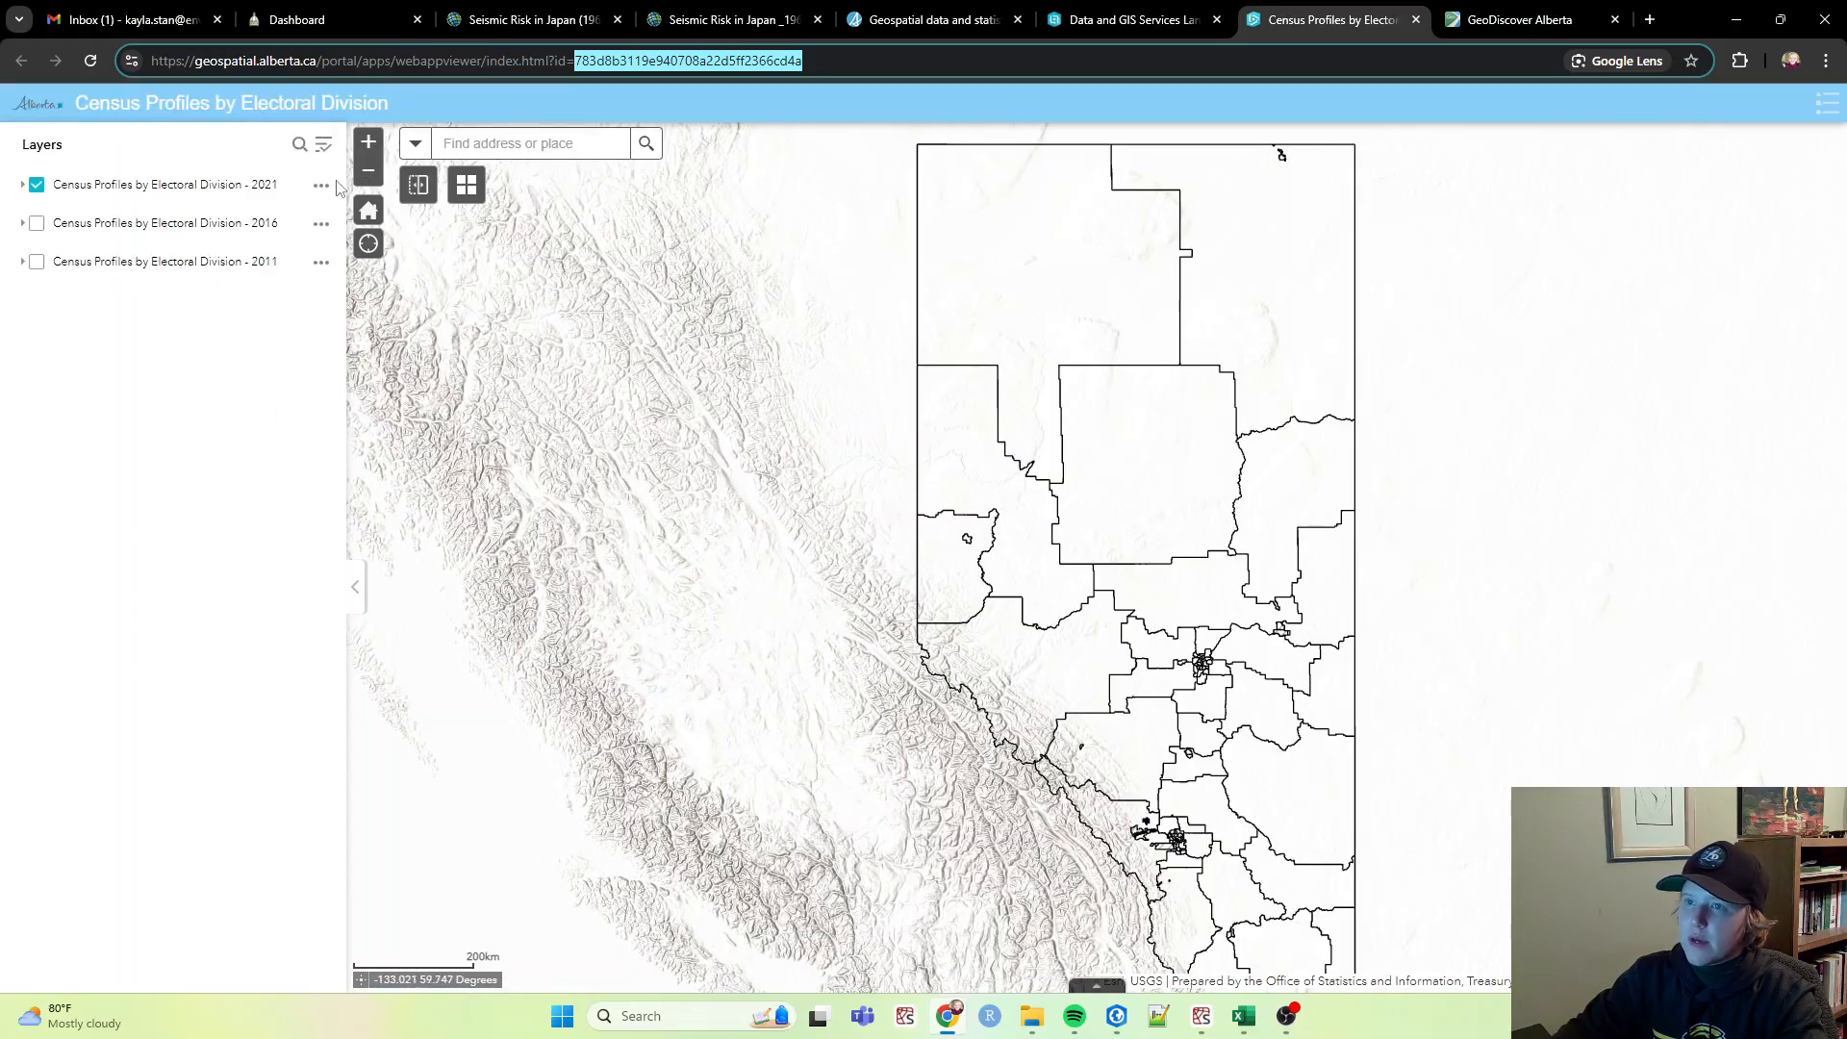
# Step: Show the item details of the Census Profiles by Electoral Division - 2021 layer
pyautogui.click(321, 188)
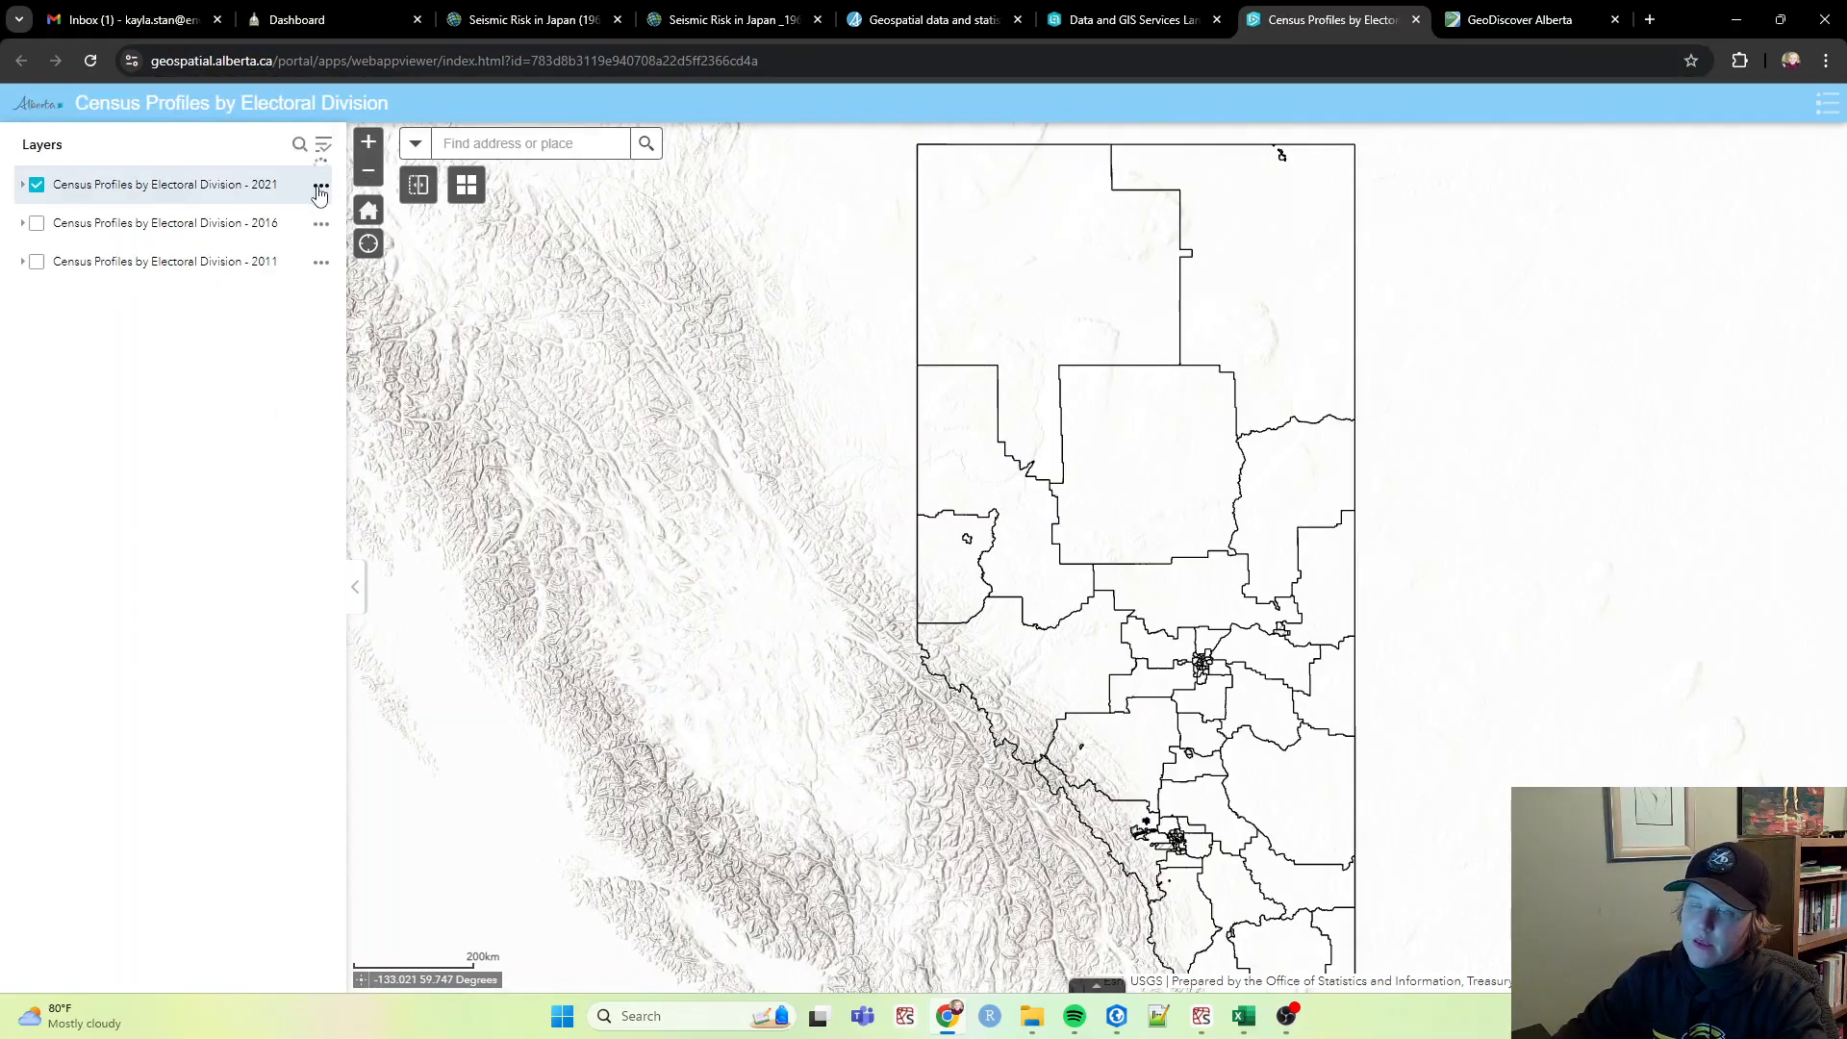
pyautogui.click(321, 189)
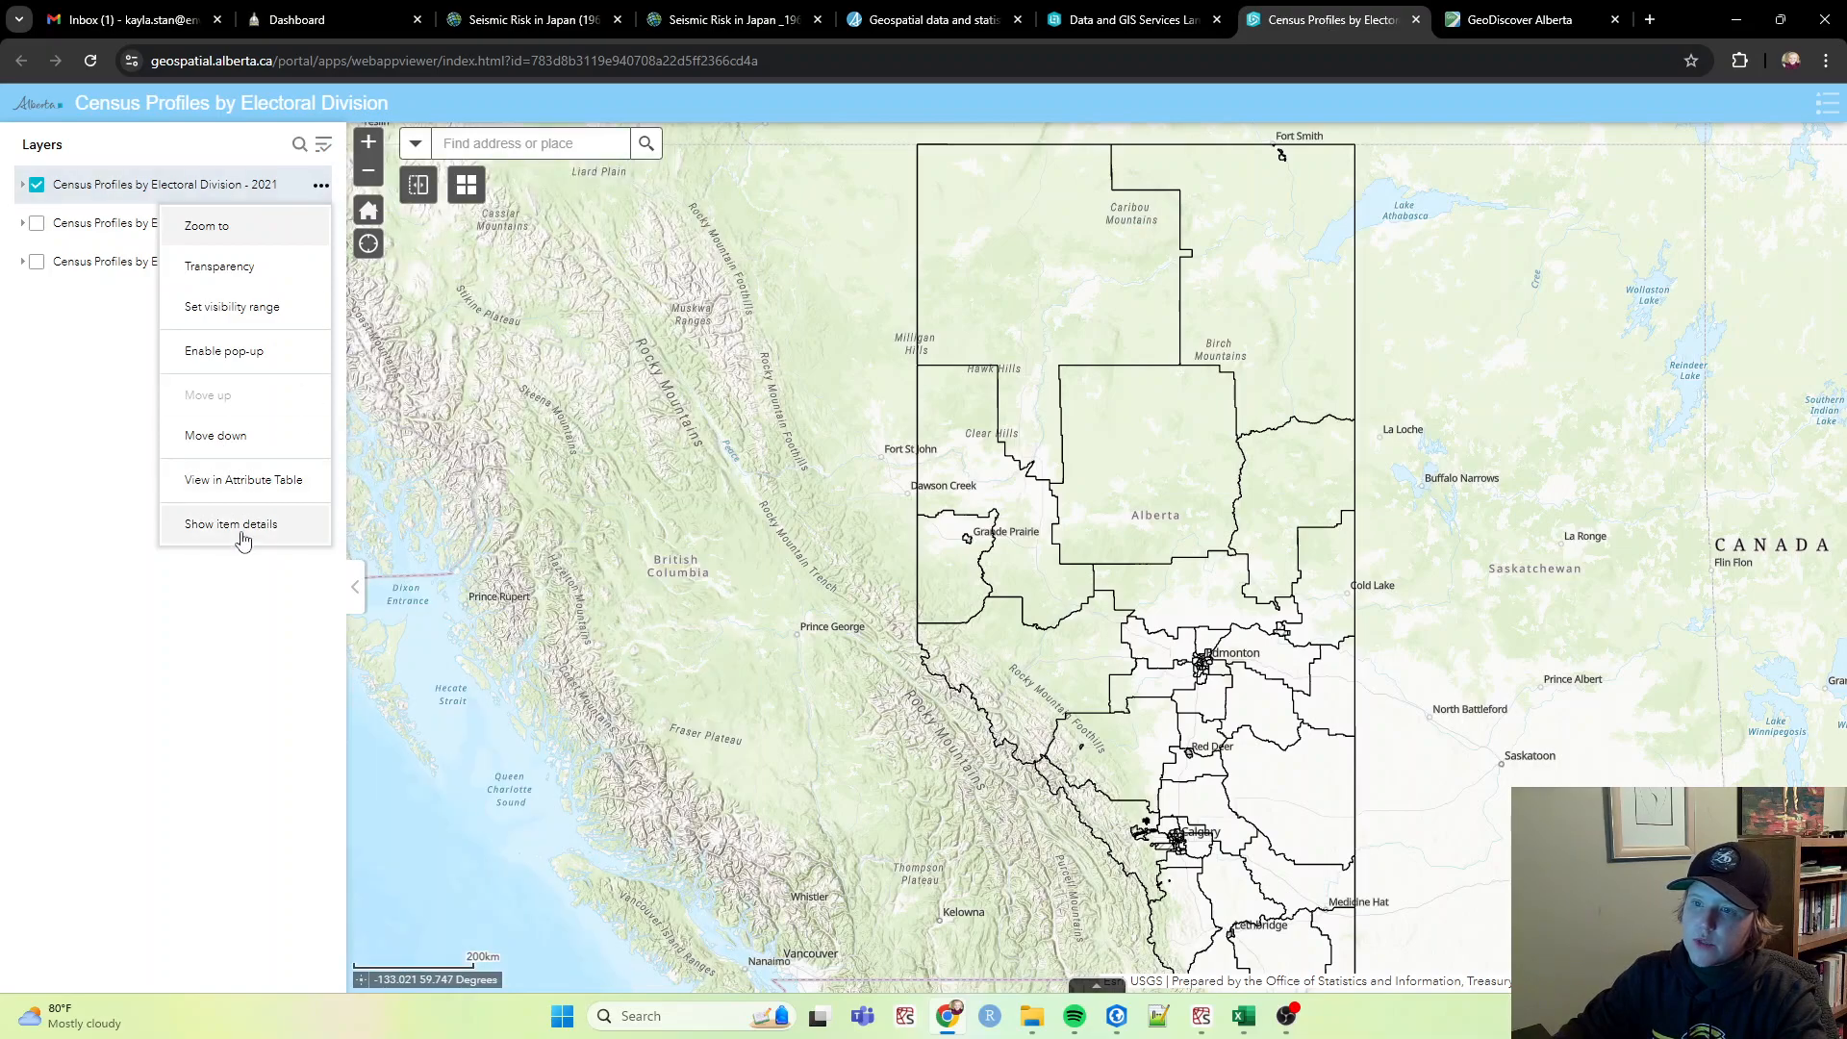
pyautogui.click(231, 524)
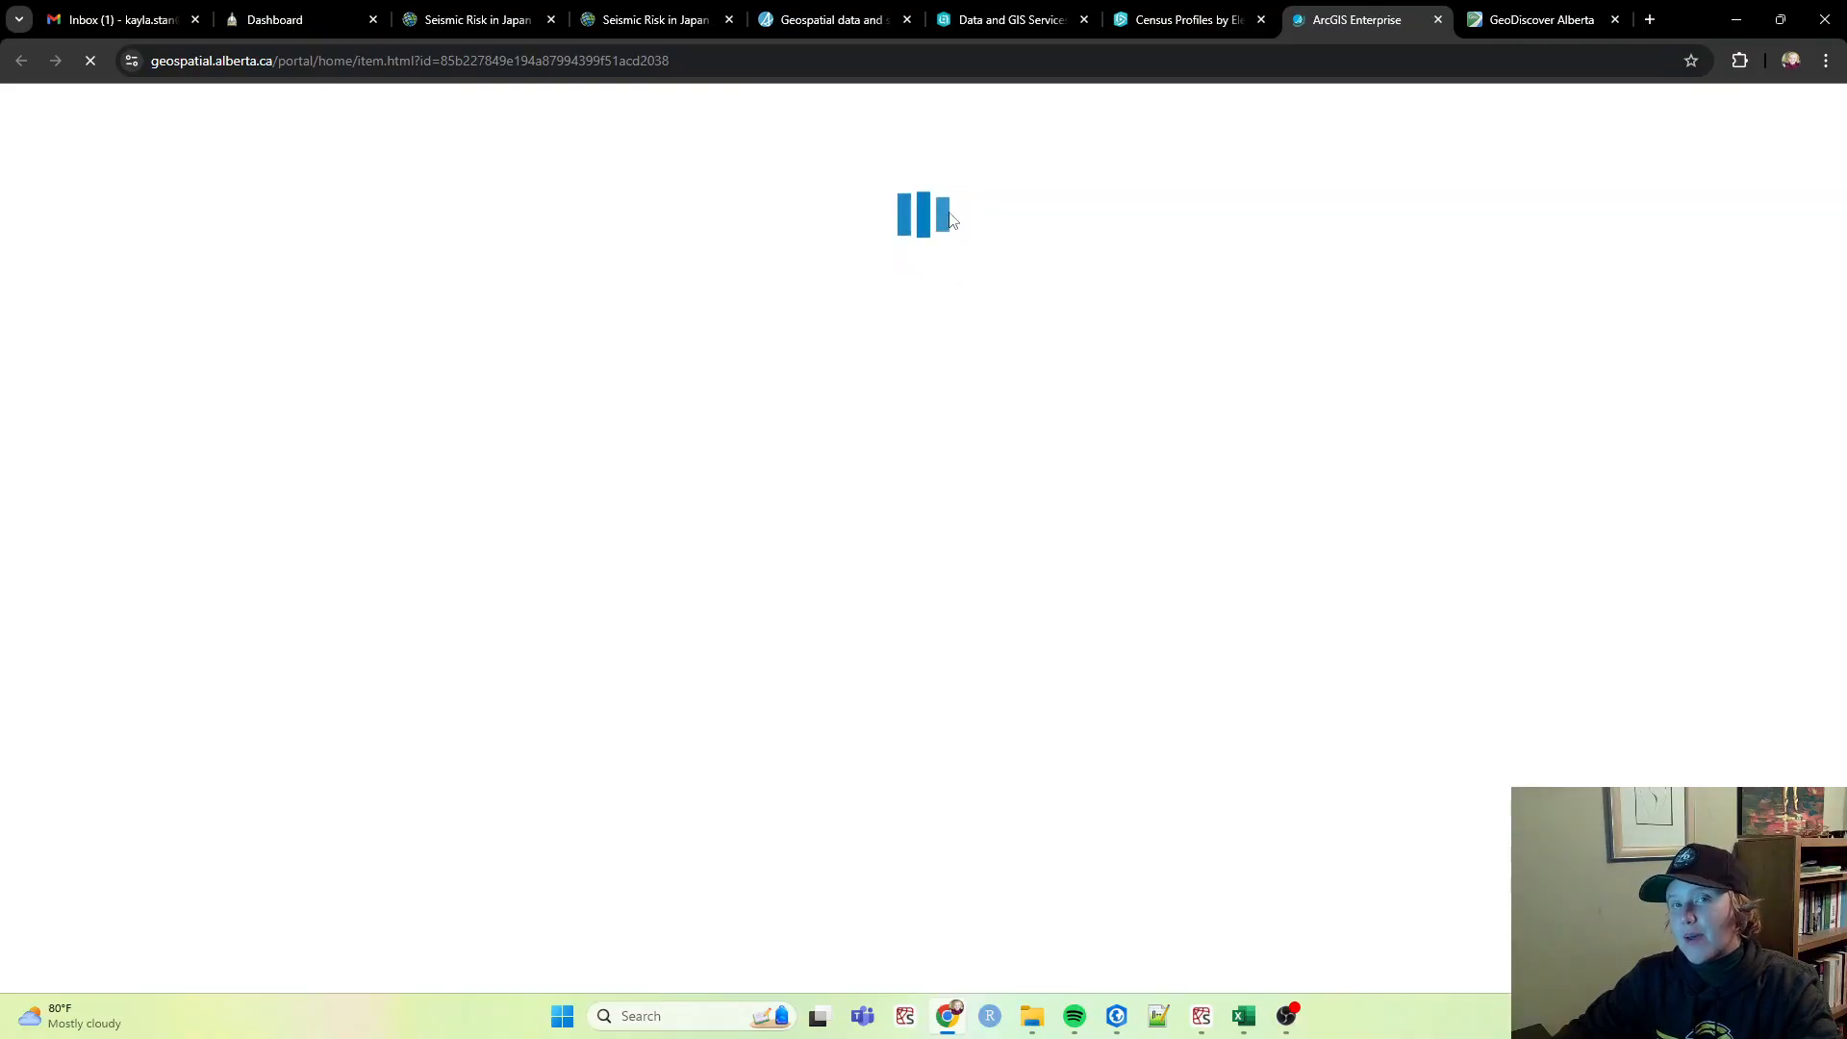
pyautogui.click(1285, 1017)
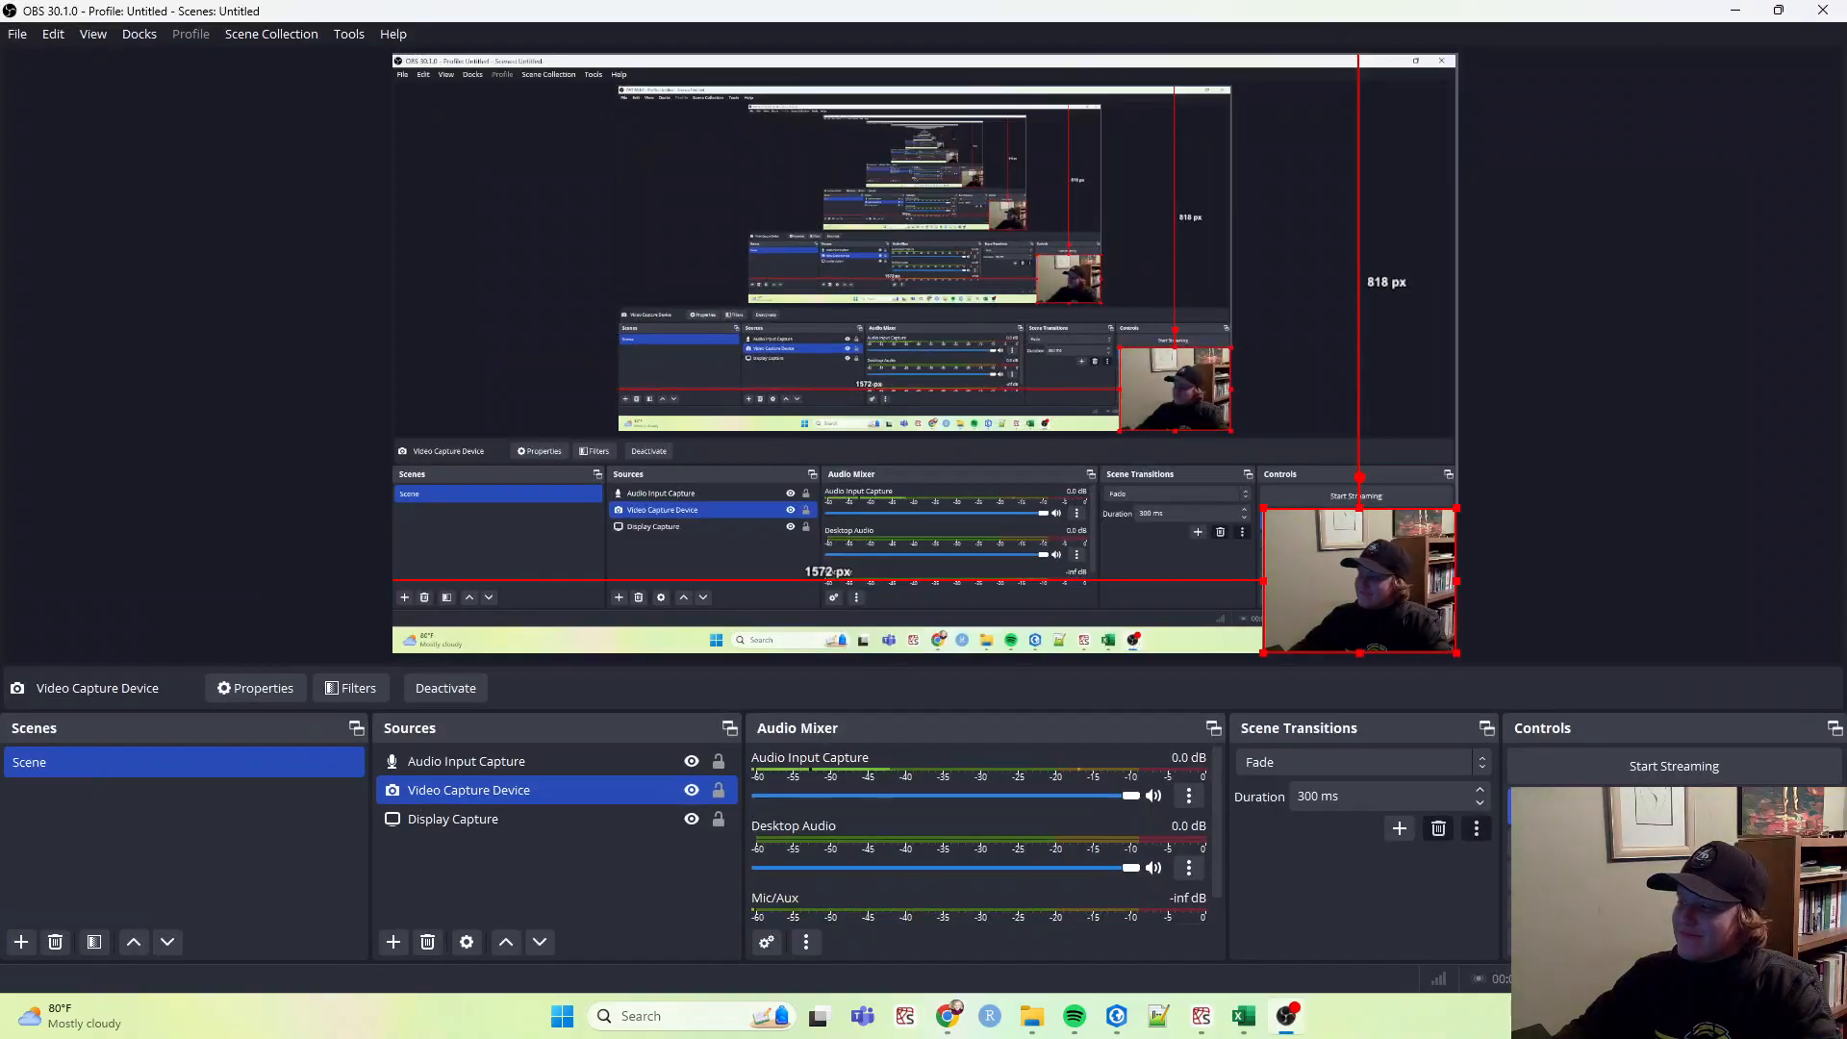
pyautogui.click(1735, 11)
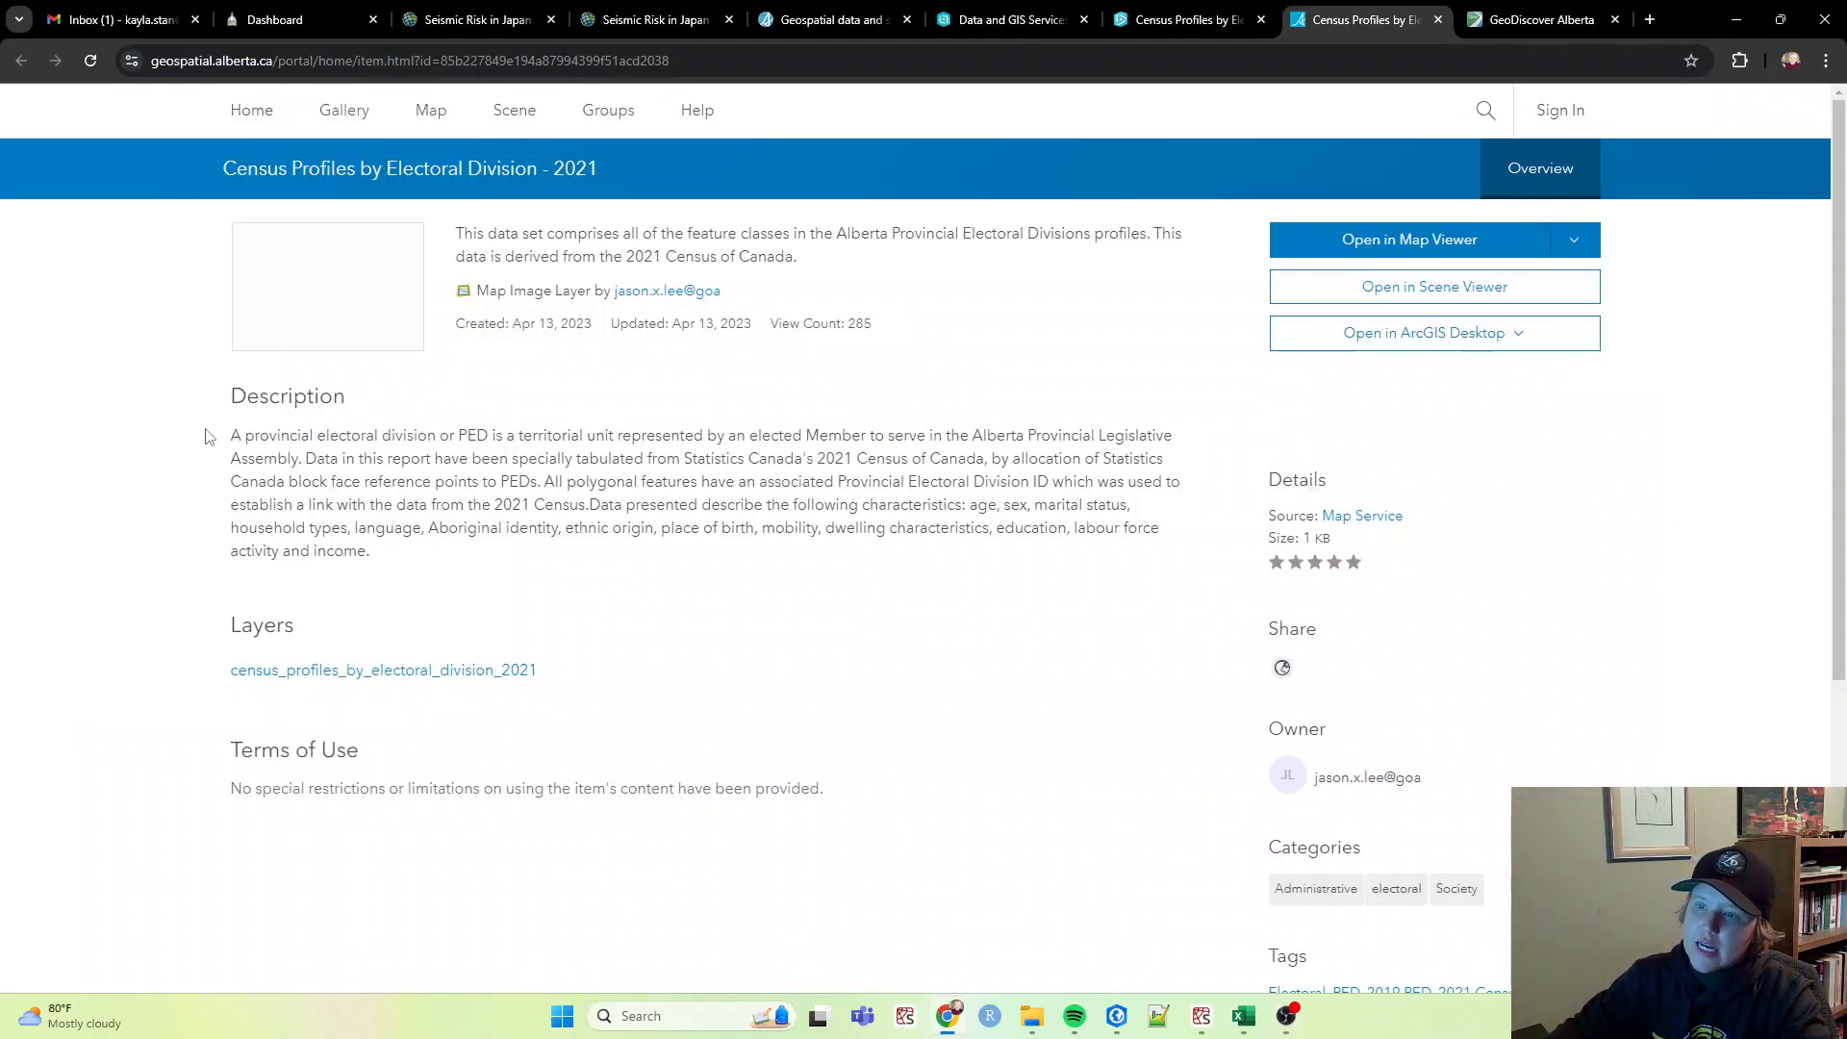
# Step: Examine the census layer's description, summary, terms of use and credits as an example of item information
pyautogui.moveTo(205, 437); pyautogui.dragTo(421, 561)
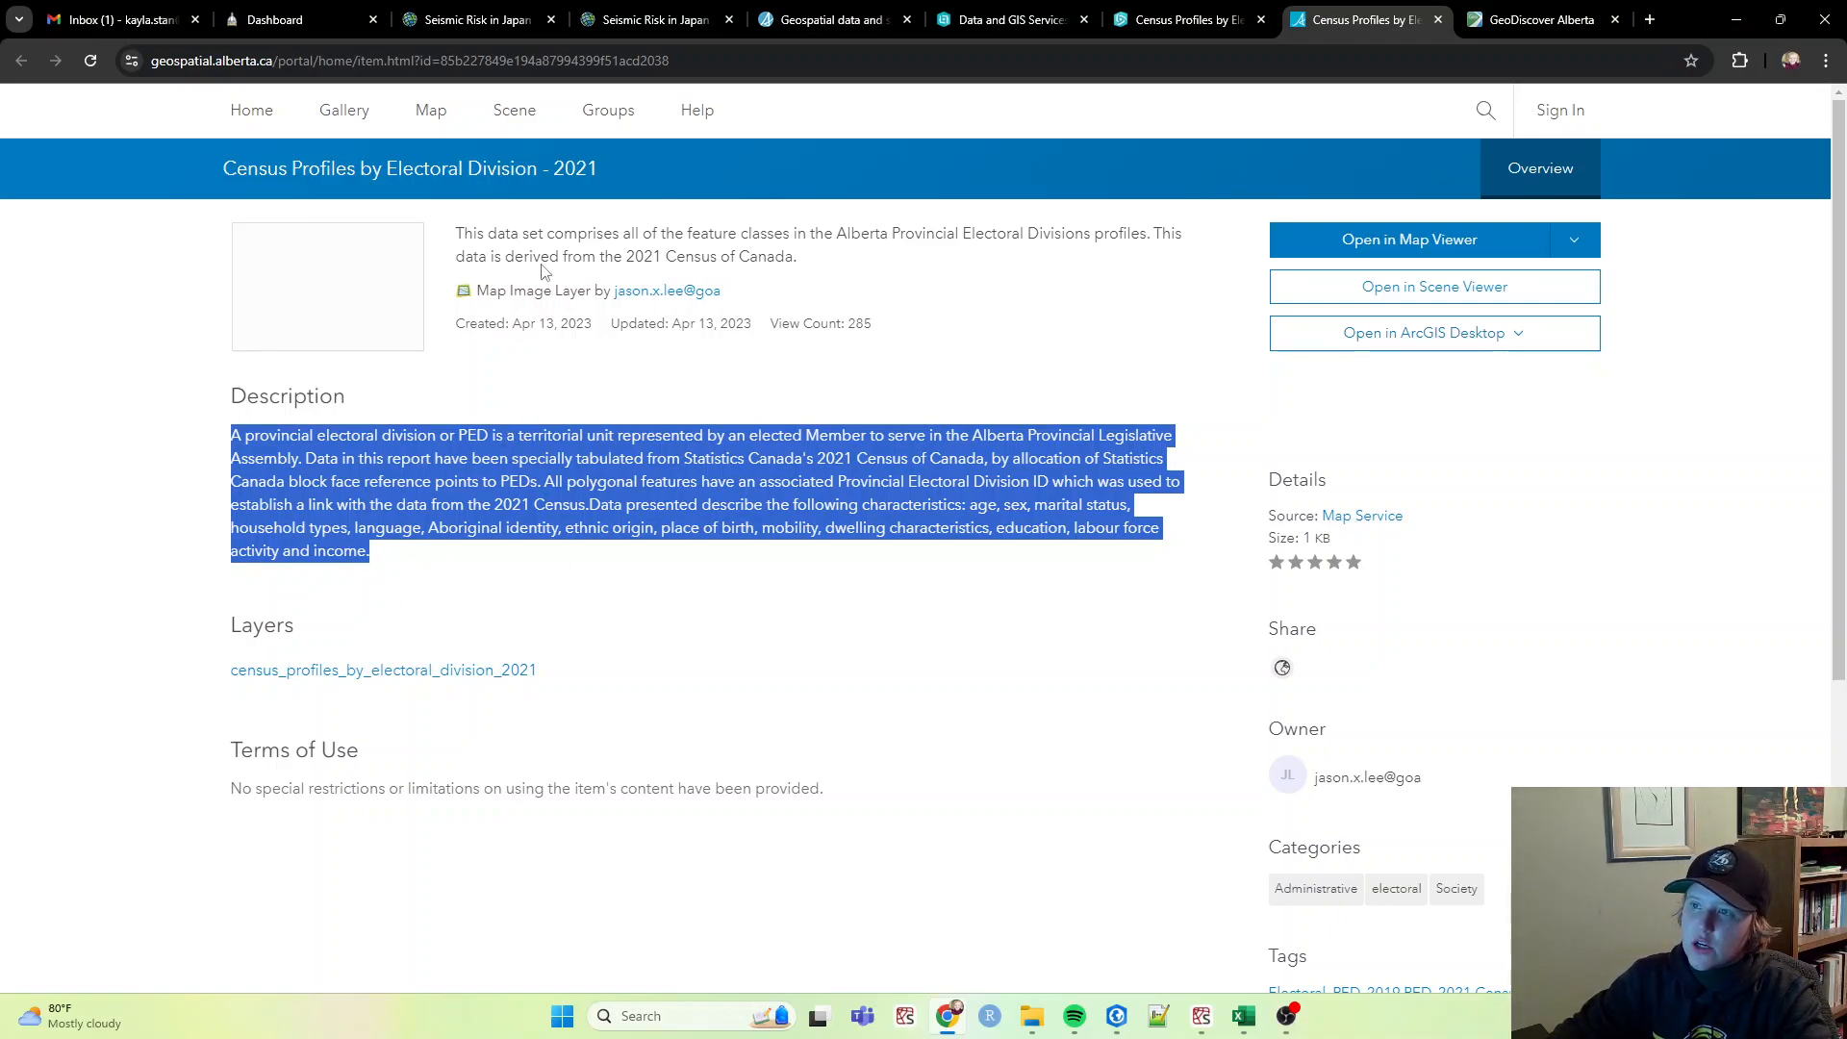
pyautogui.moveTo(465, 231); pyautogui.dragTo(832, 256)
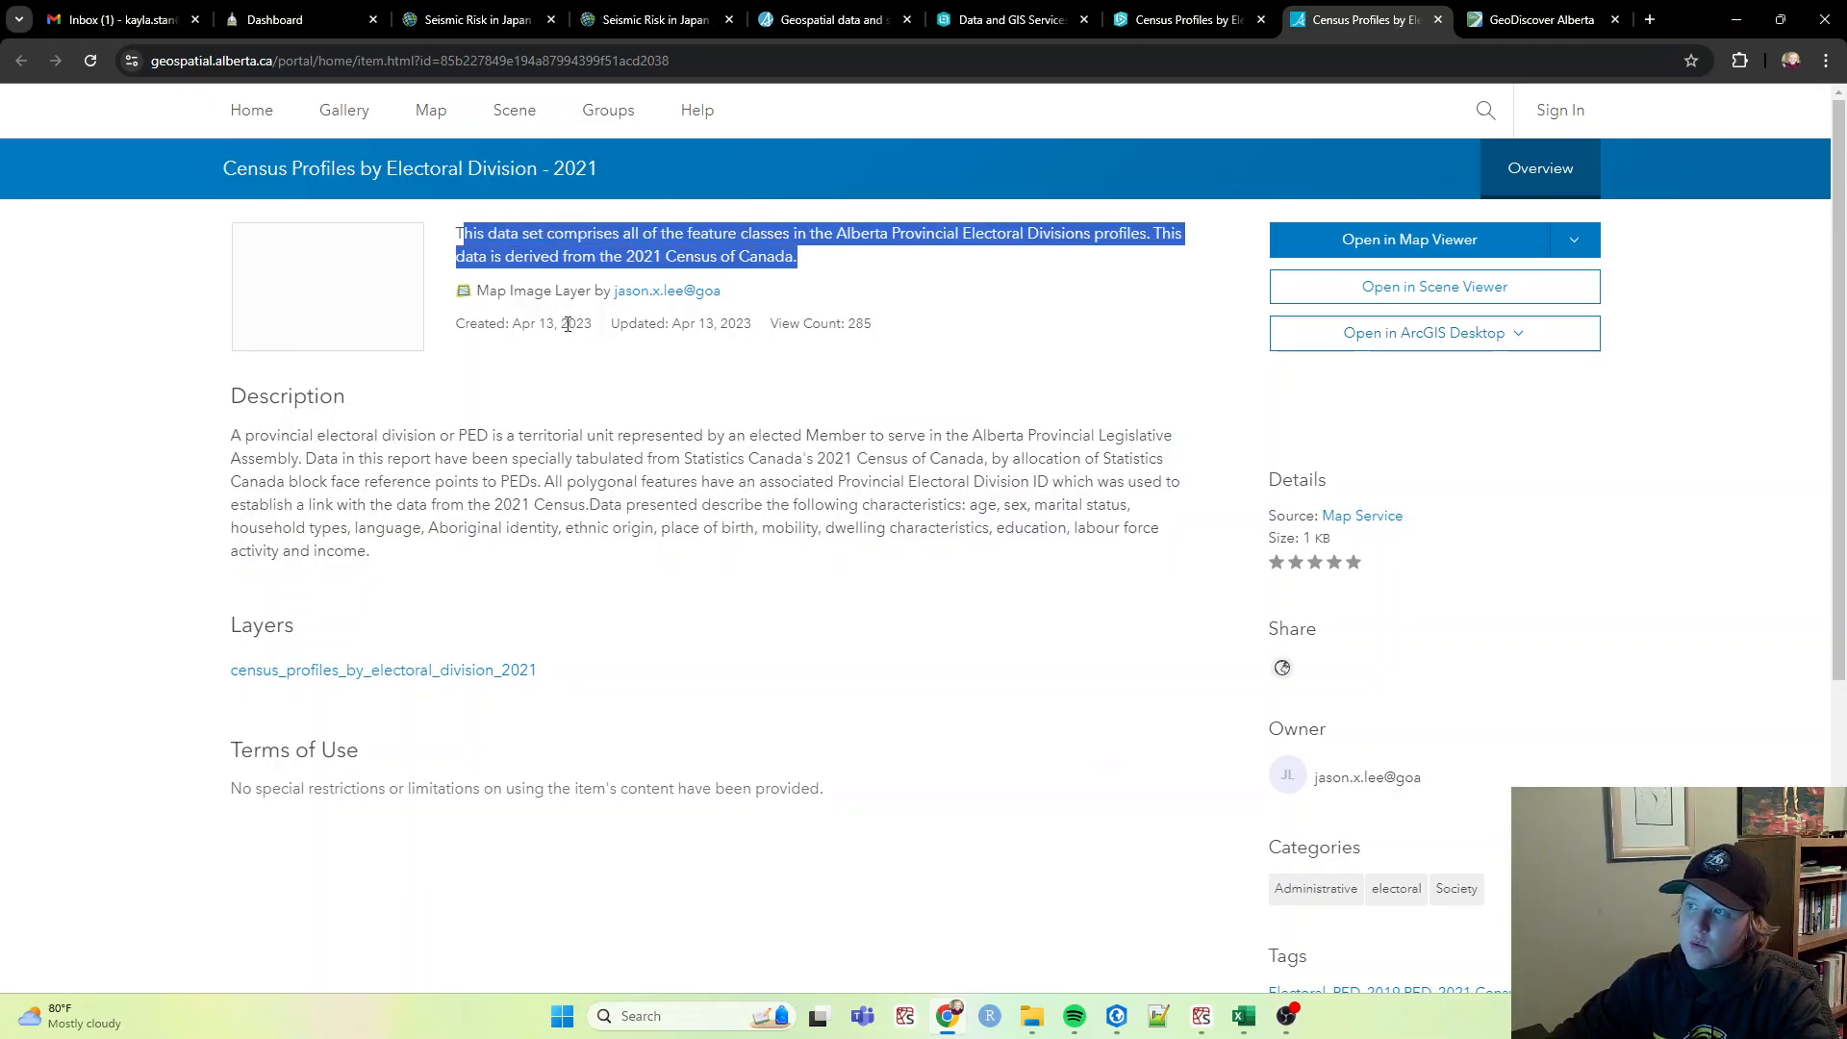
pyautogui.scroll(-4, 912, 524)
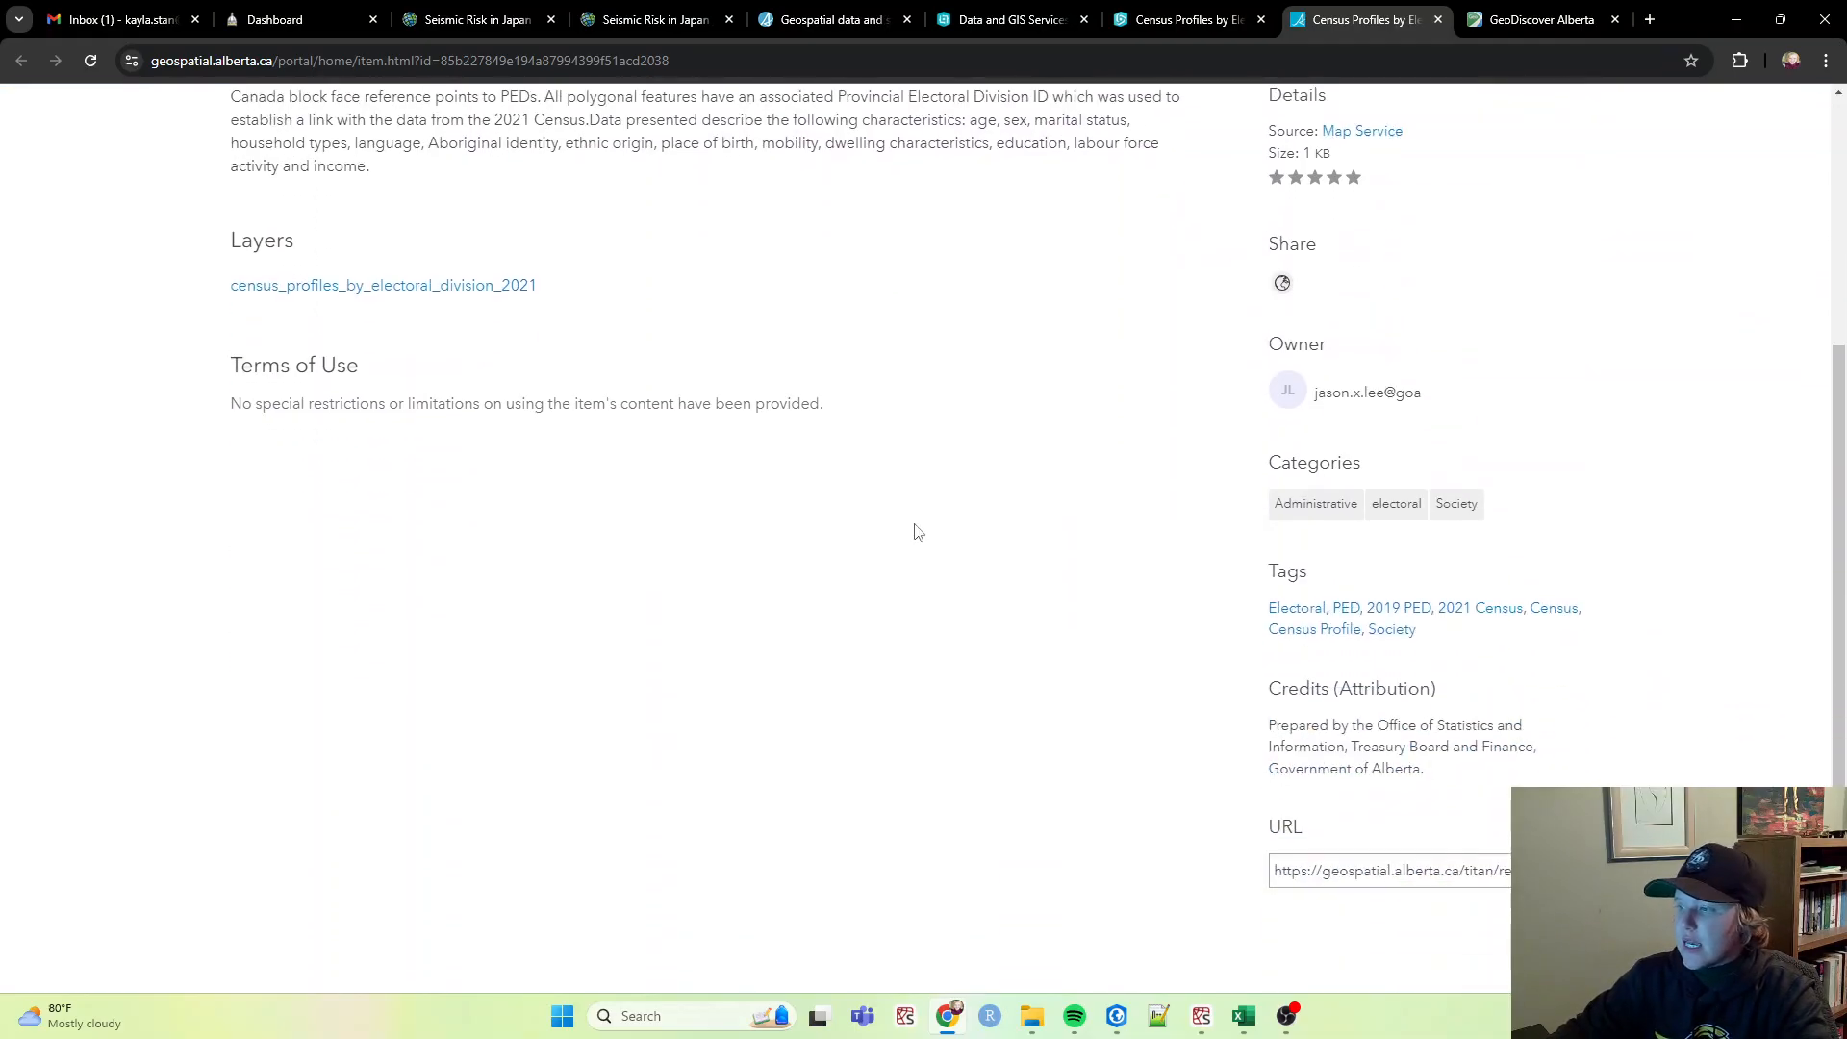
pyautogui.moveTo(1426, 768); pyautogui.dragTo(1283, 726)
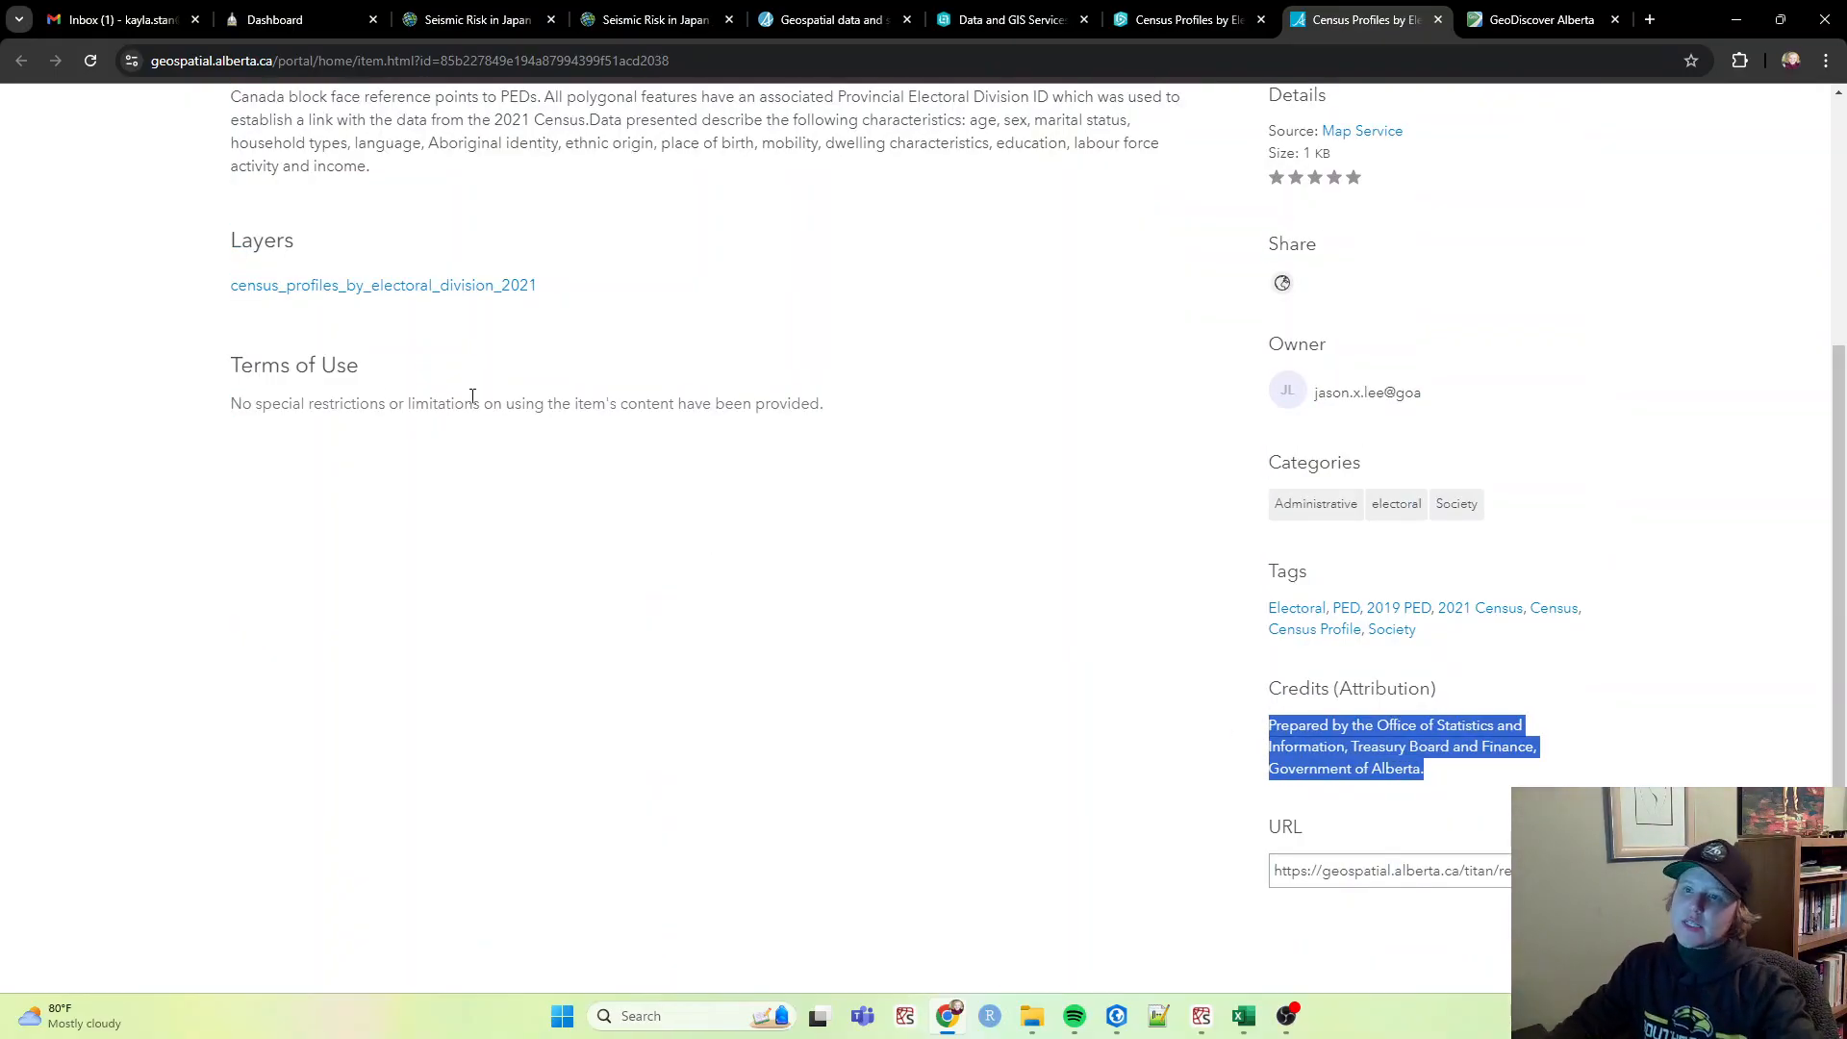
pyautogui.scroll(5, 498, 395)
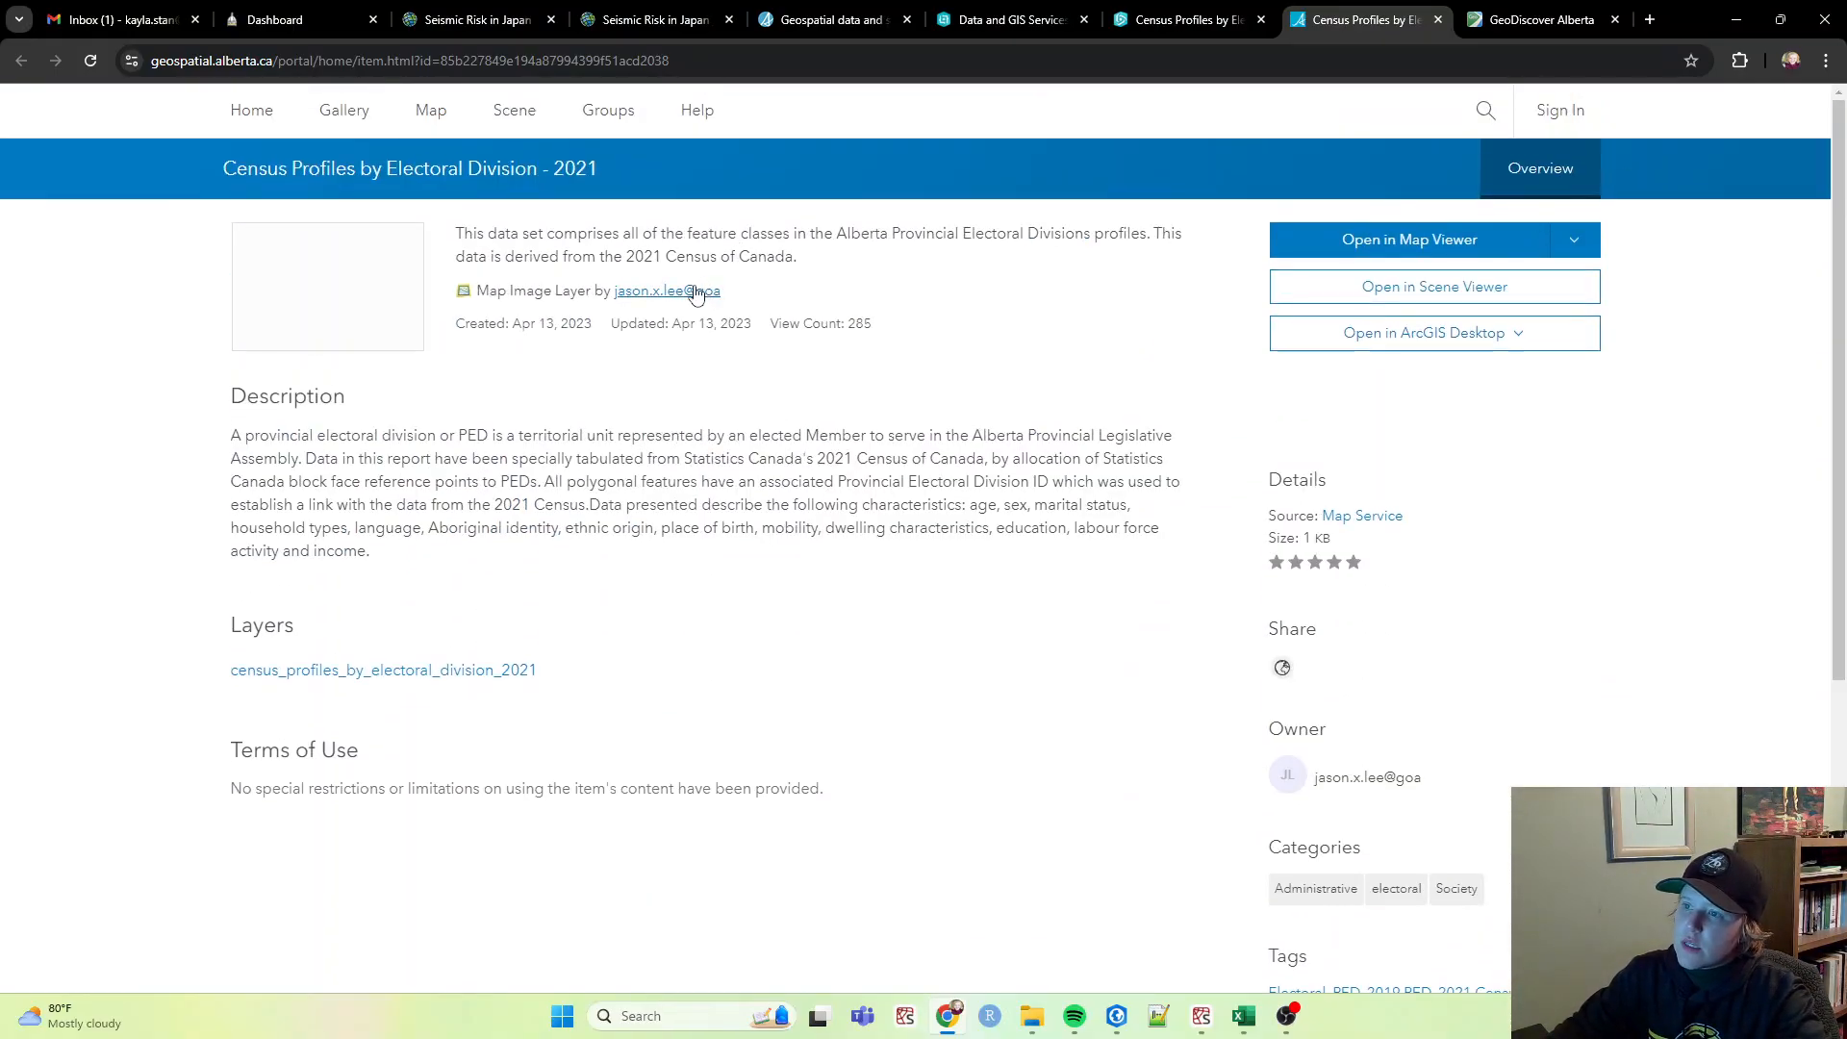
# Step: List all content published by the census layer's owner and browse through the items
pyautogui.moveTo(701, 291)
pyautogui.click(986, 445)
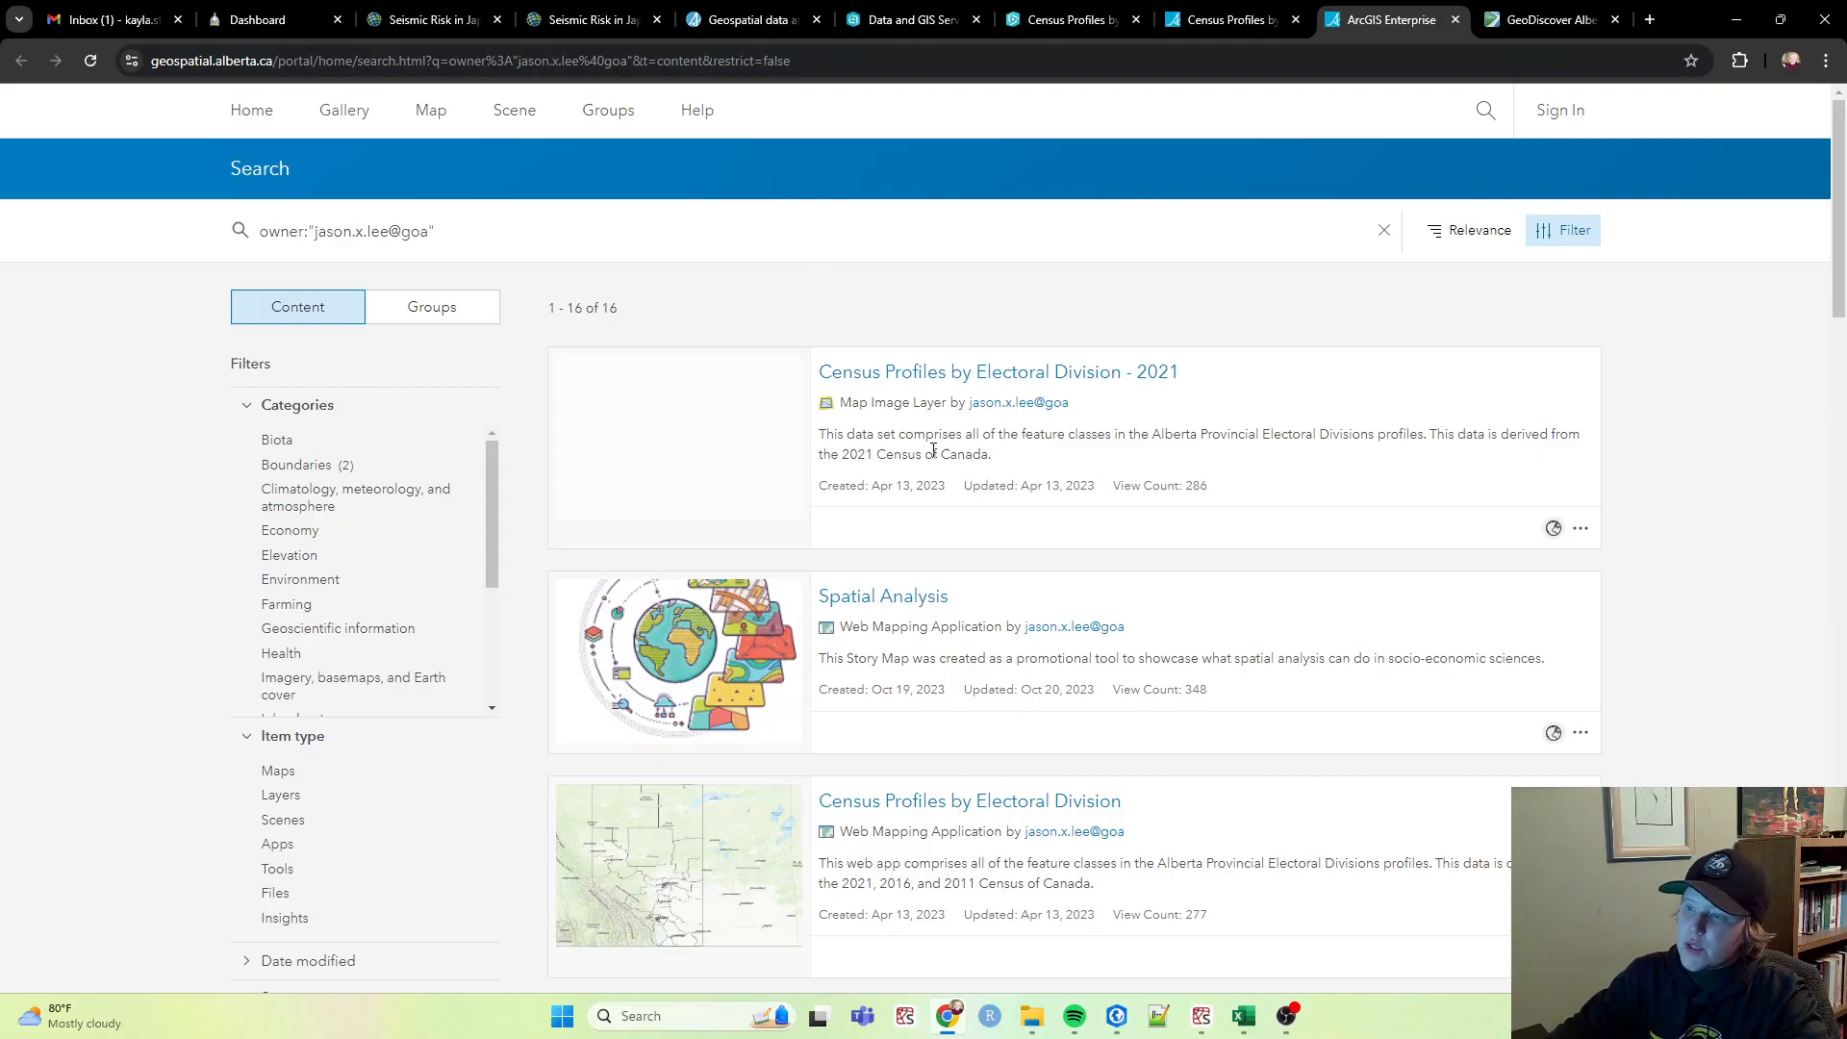
pyautogui.scroll(-7, 967, 395)
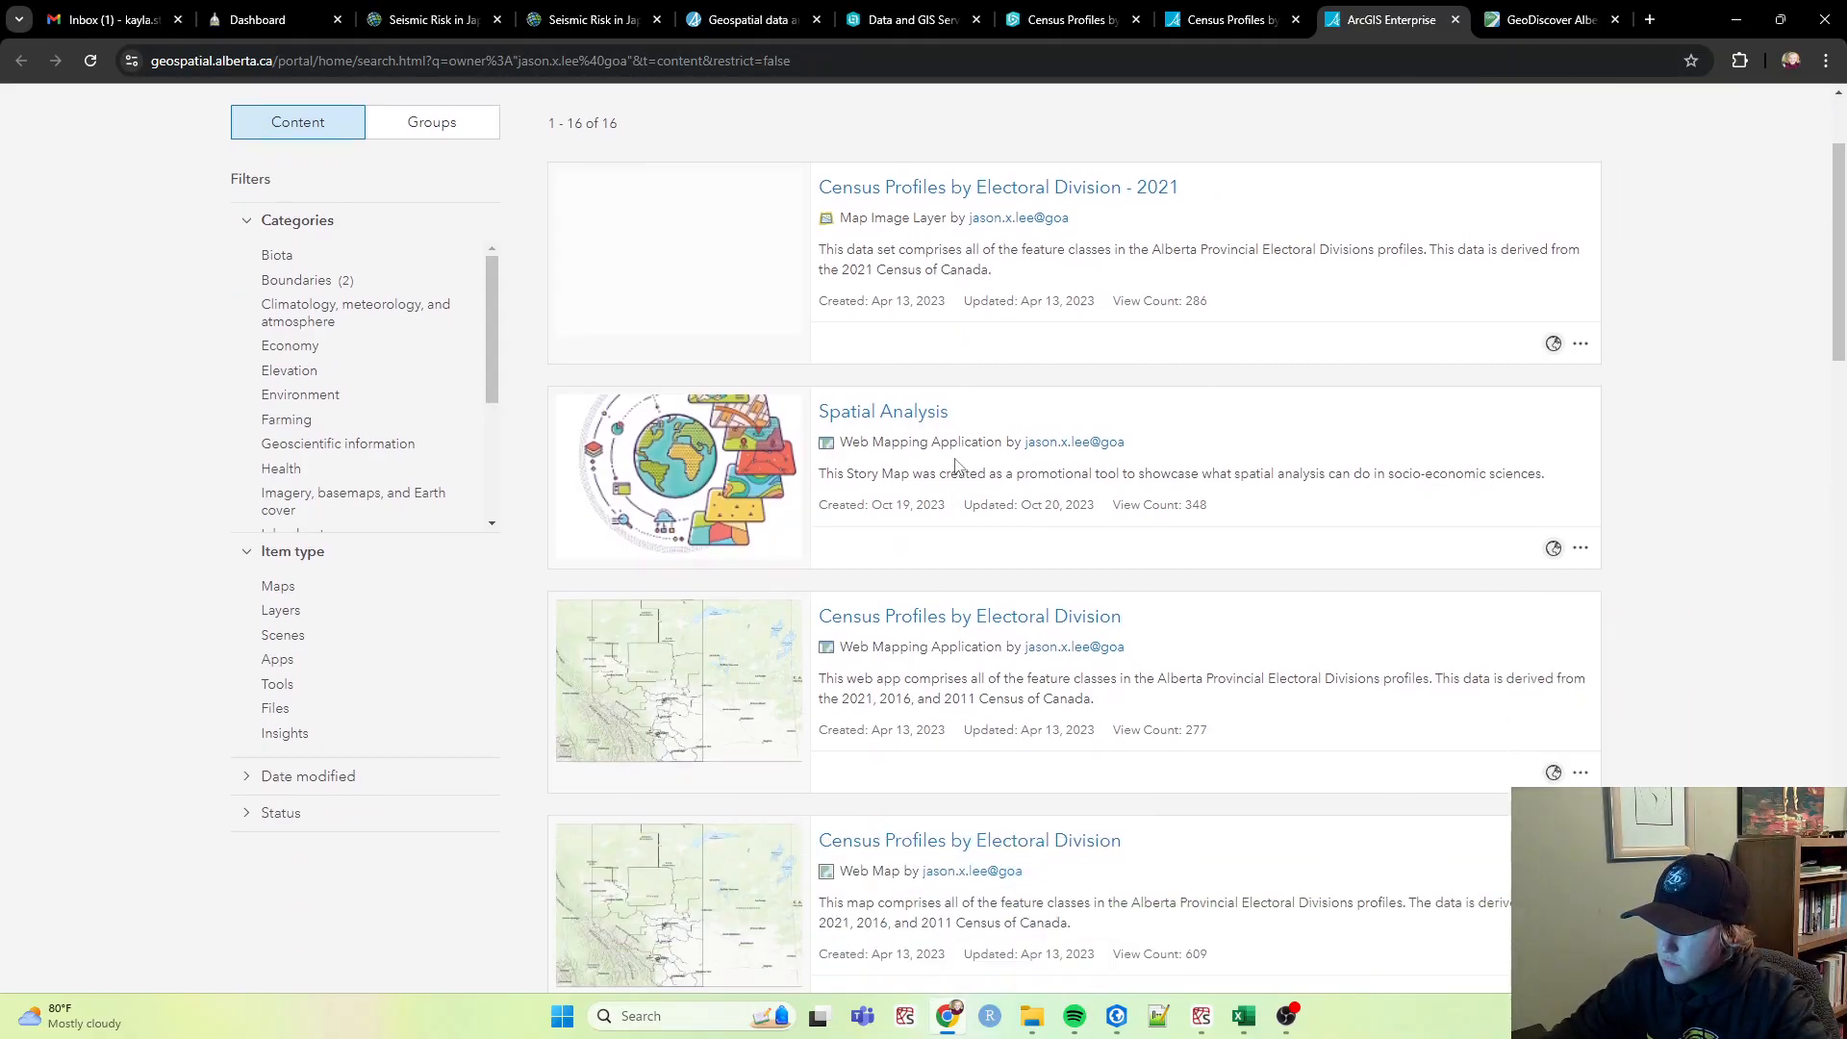
pyautogui.scroll(-3, 1010, 558)
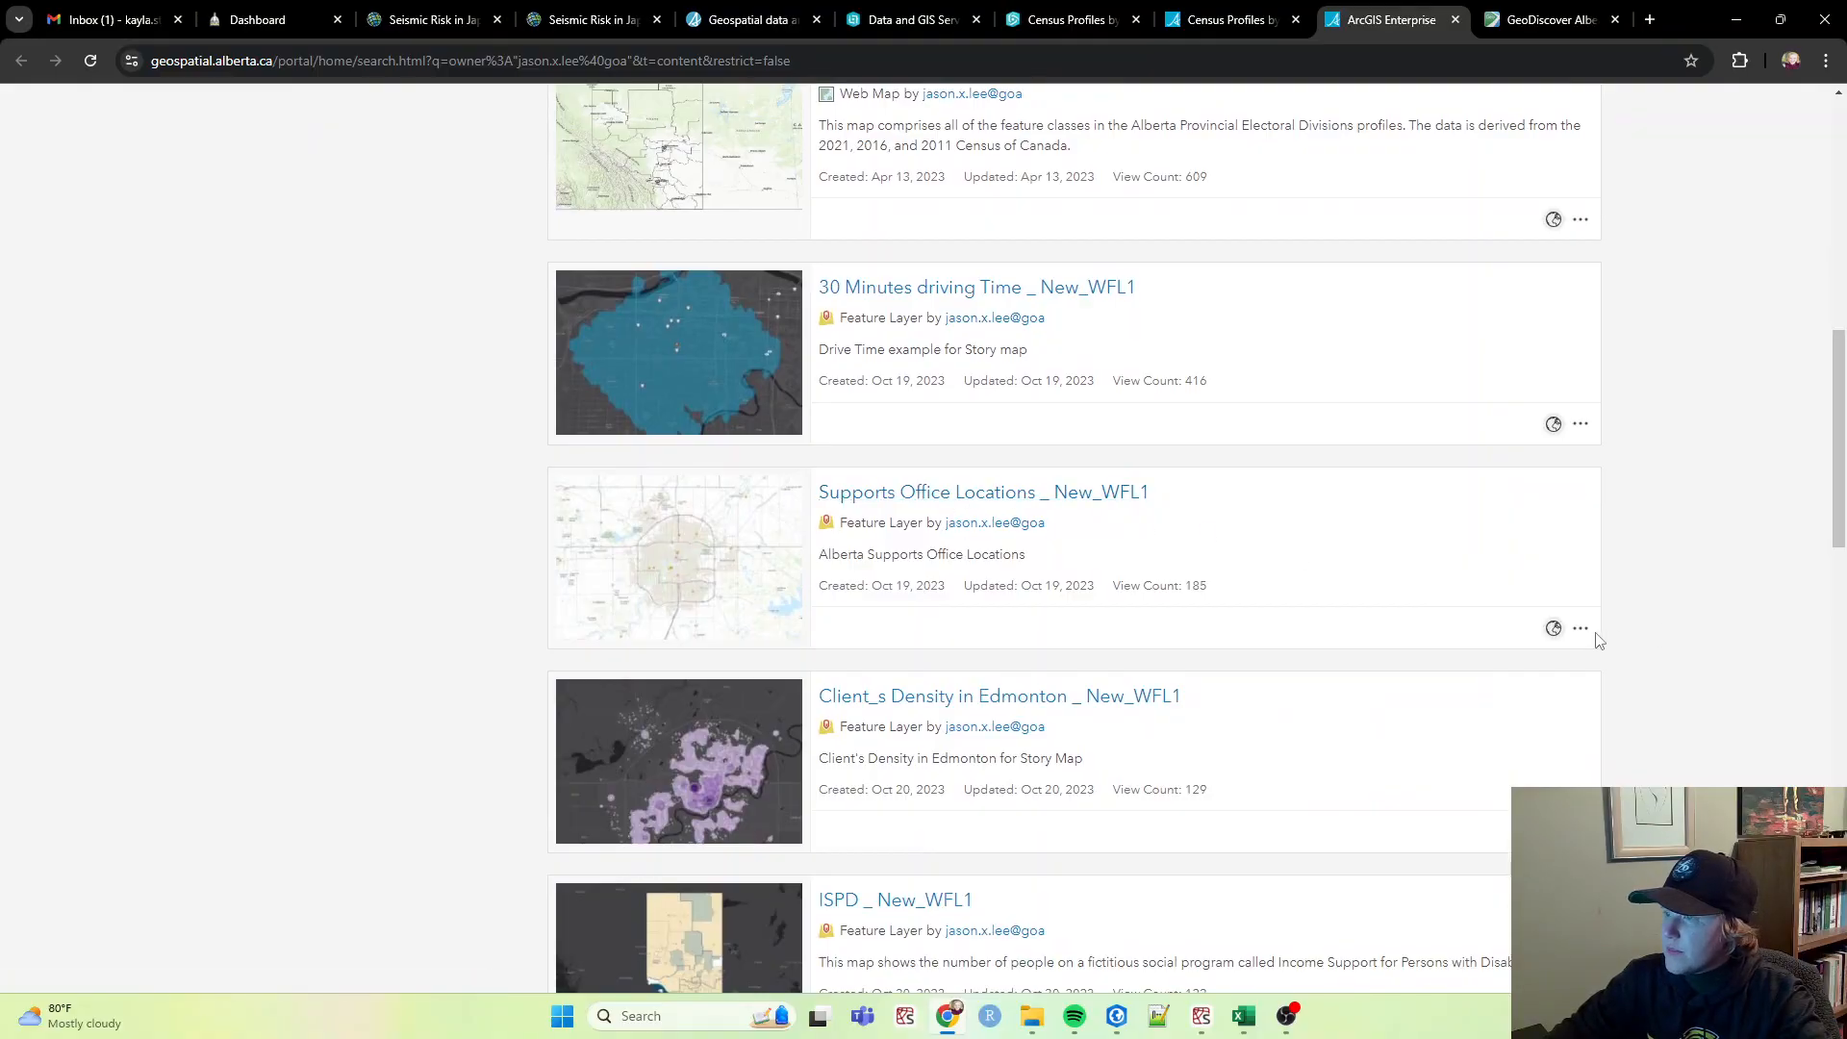
pyautogui.scroll(-3, 1578, 640)
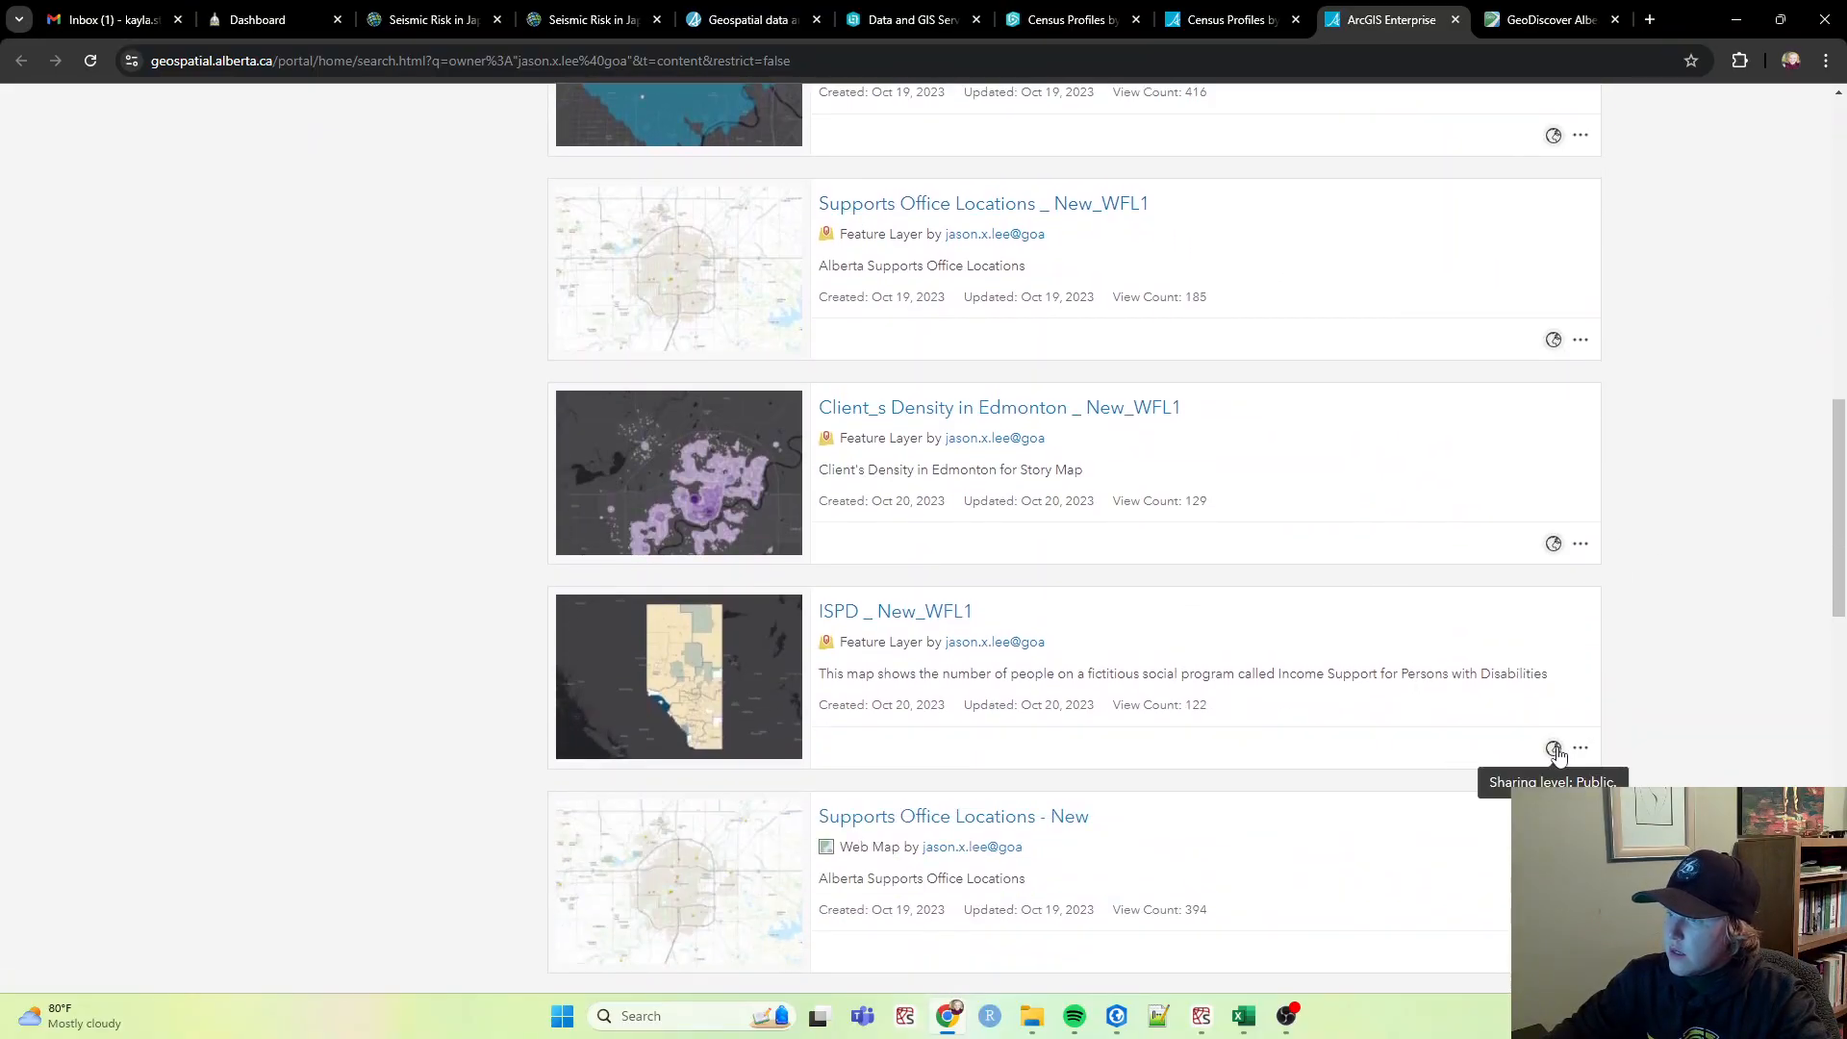
pyautogui.scroll(-2, 1270, 739)
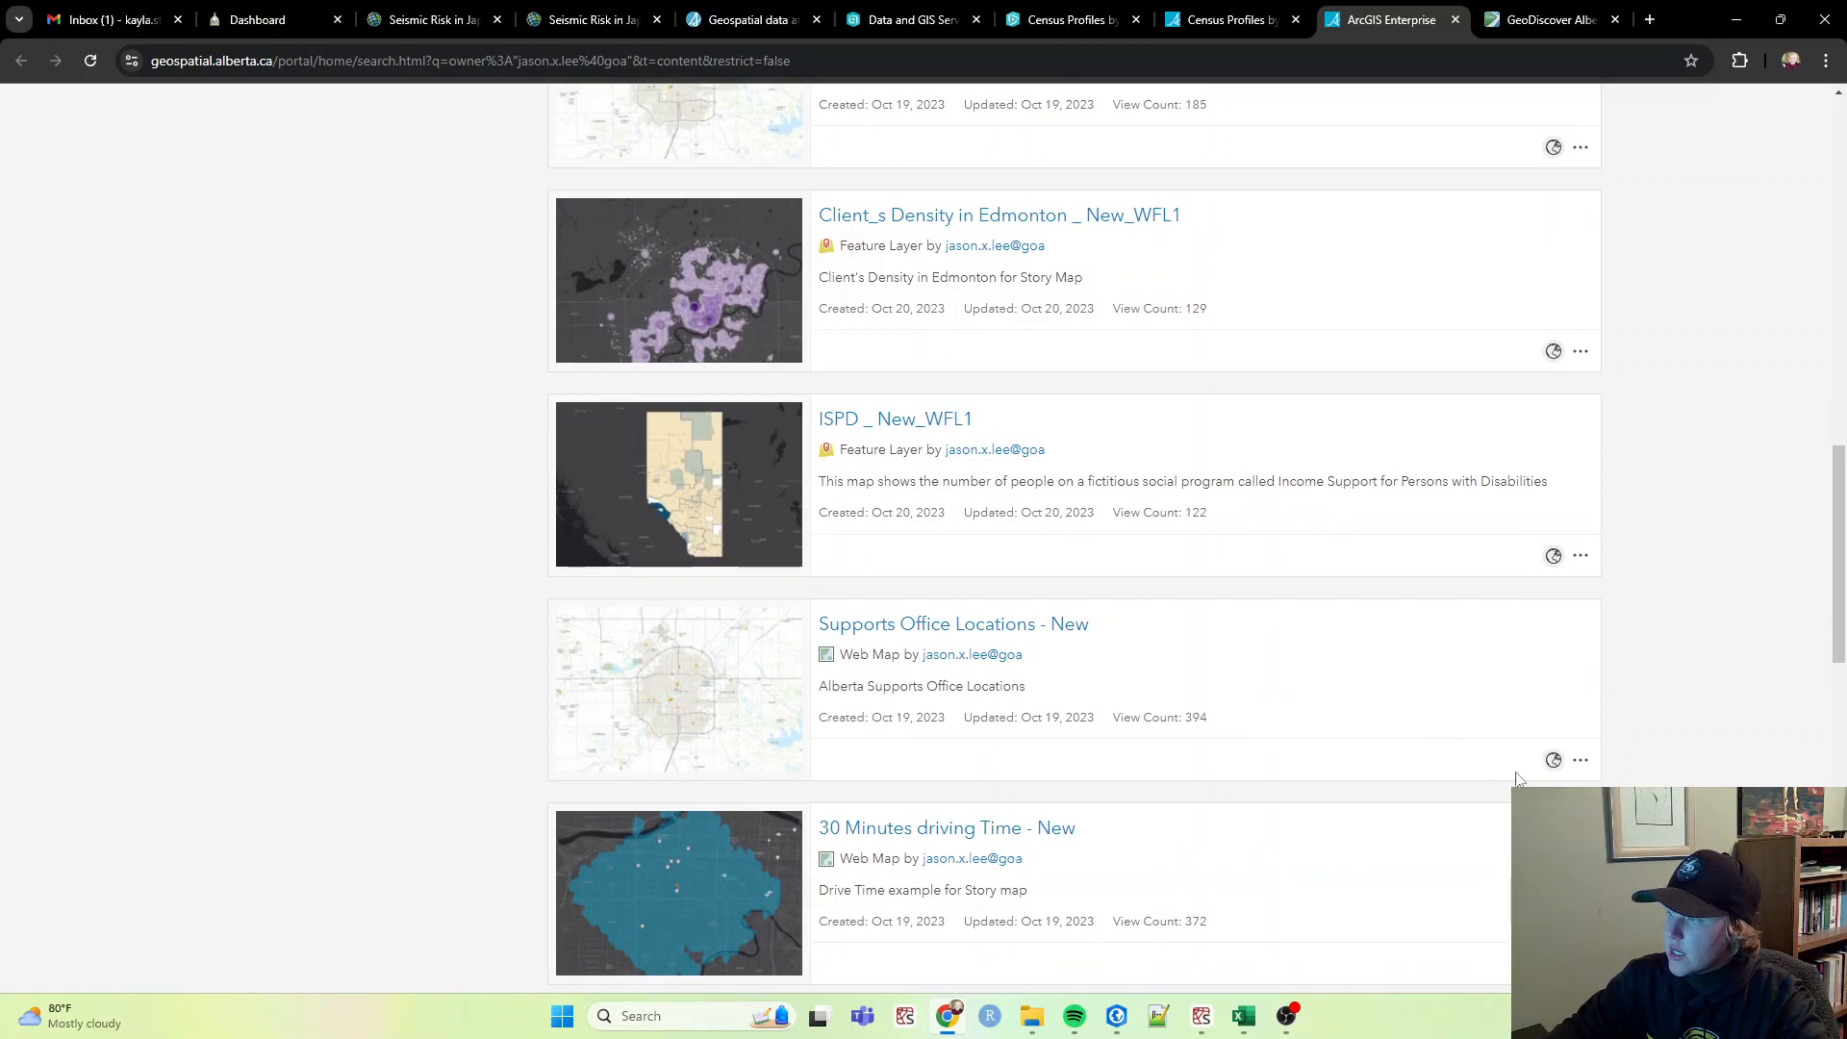
# Step: View the item details of the Supports Office Locations - New web map, and return to the owner's content list
pyautogui.click(1580, 760)
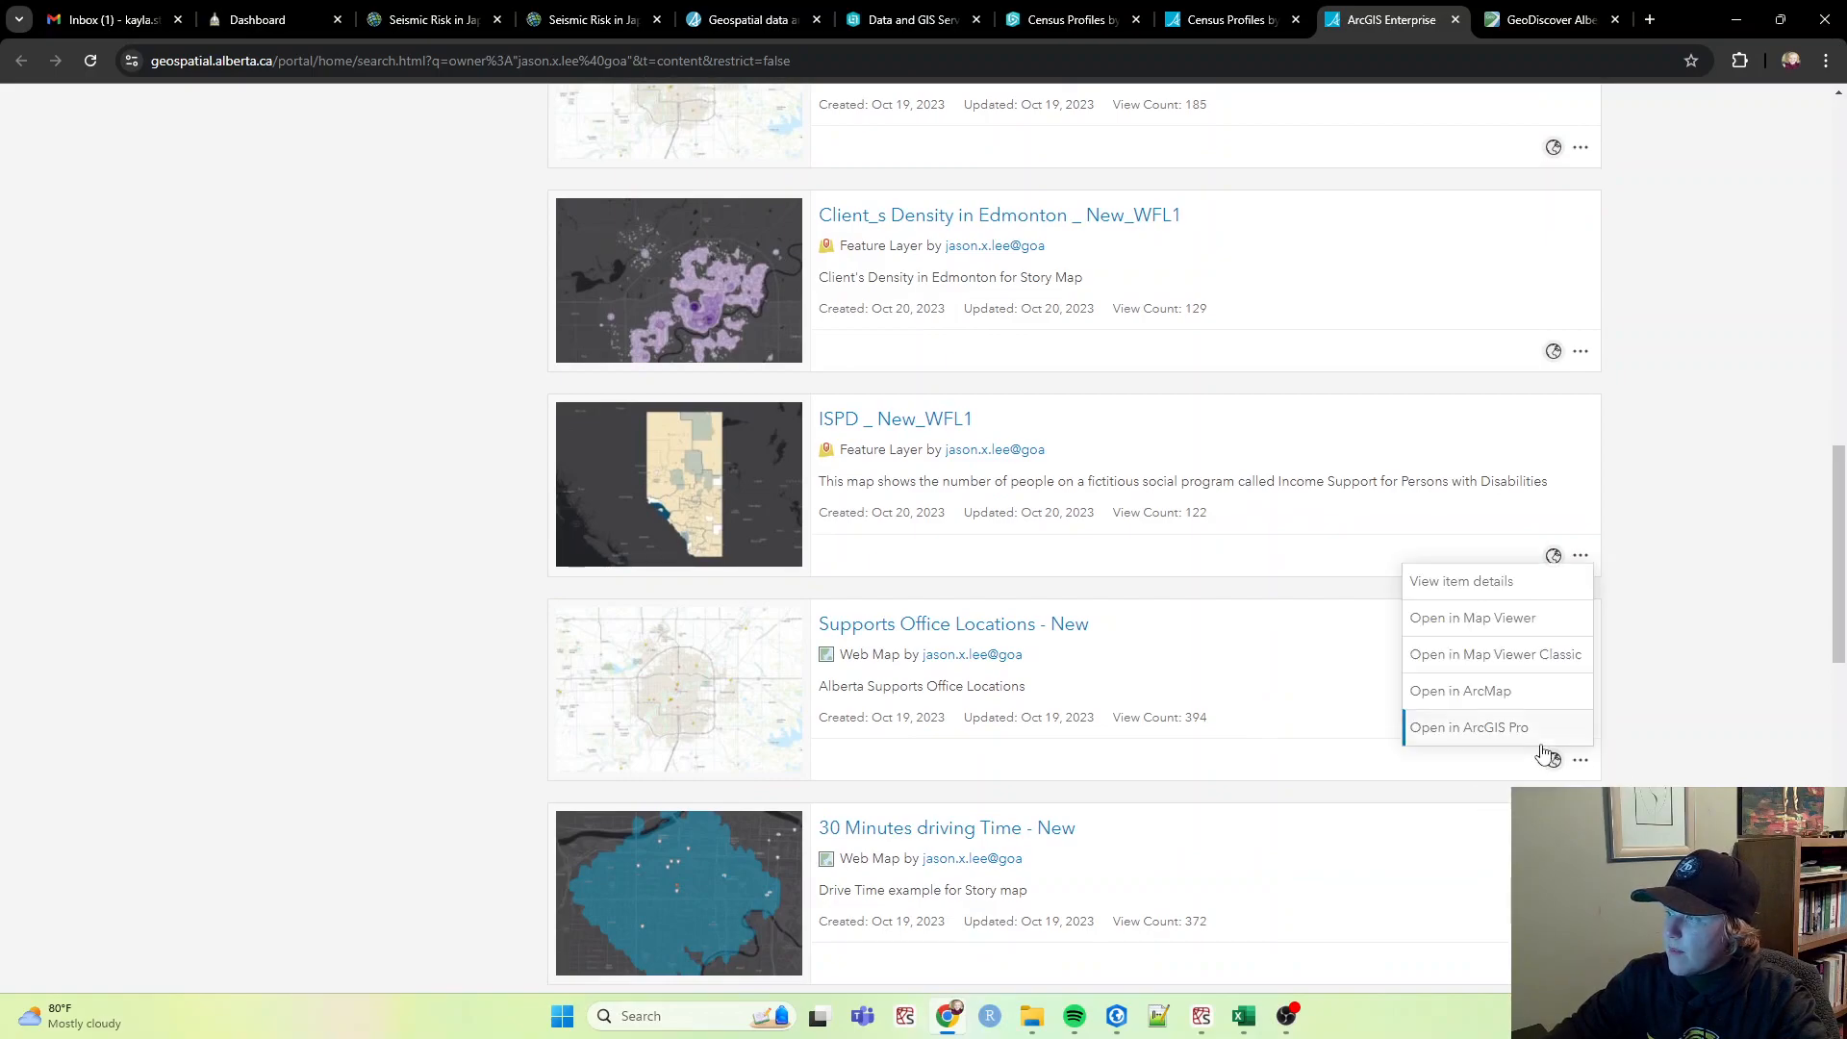
pyautogui.click(1473, 582)
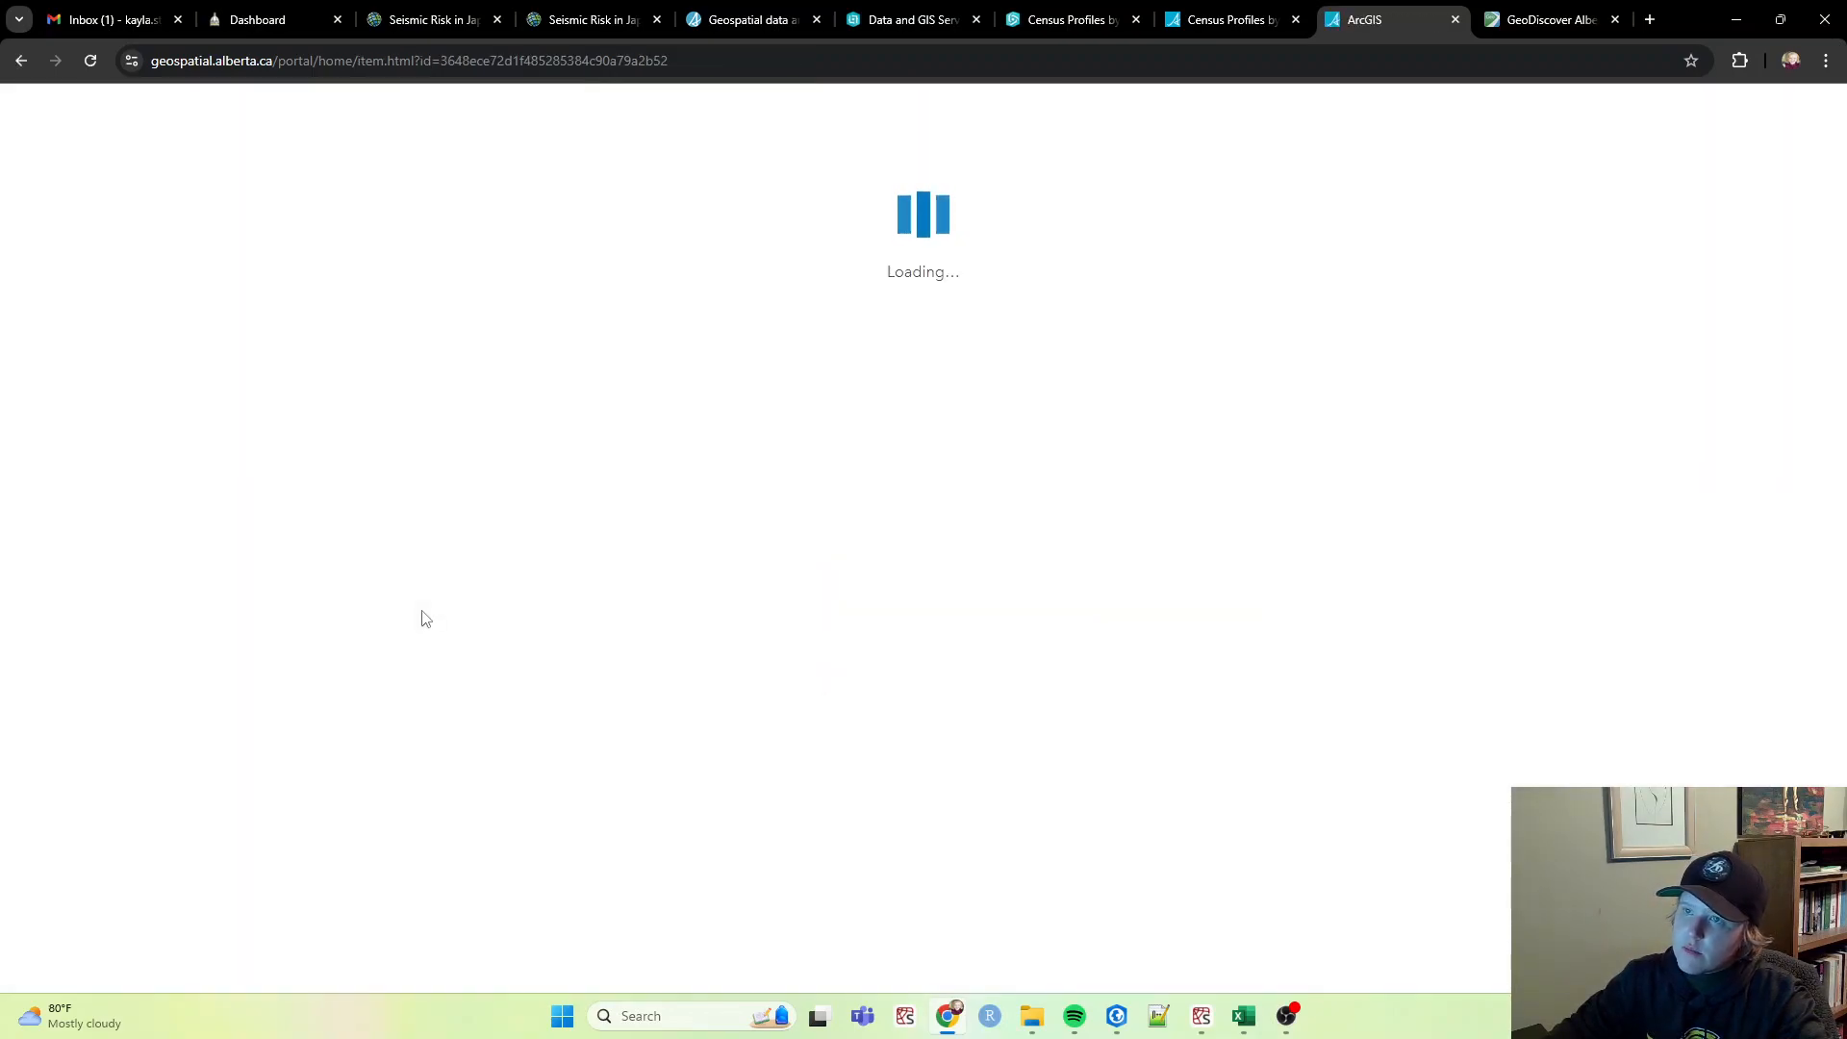
pyautogui.scroll(-1, 423, 615)
pyautogui.scroll(1, 38, 139)
pyautogui.click(22, 60)
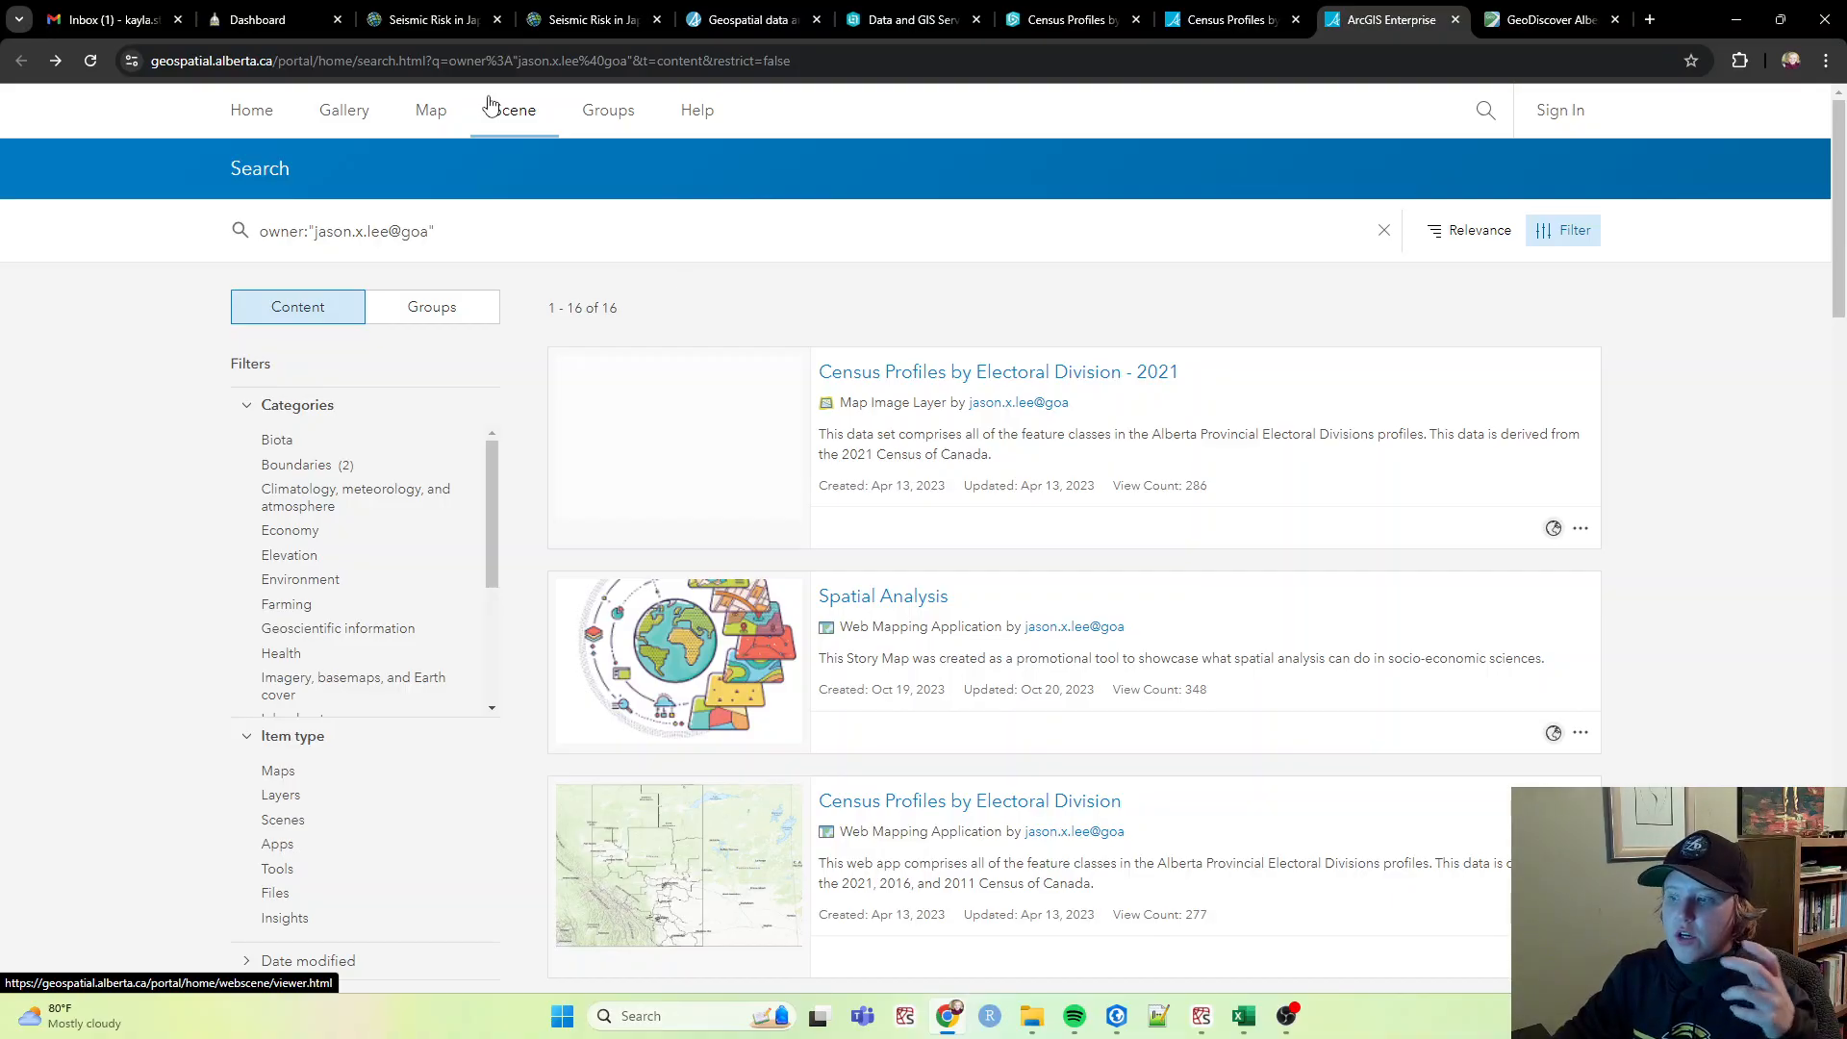
pyautogui.scroll(-5, 912, 710)
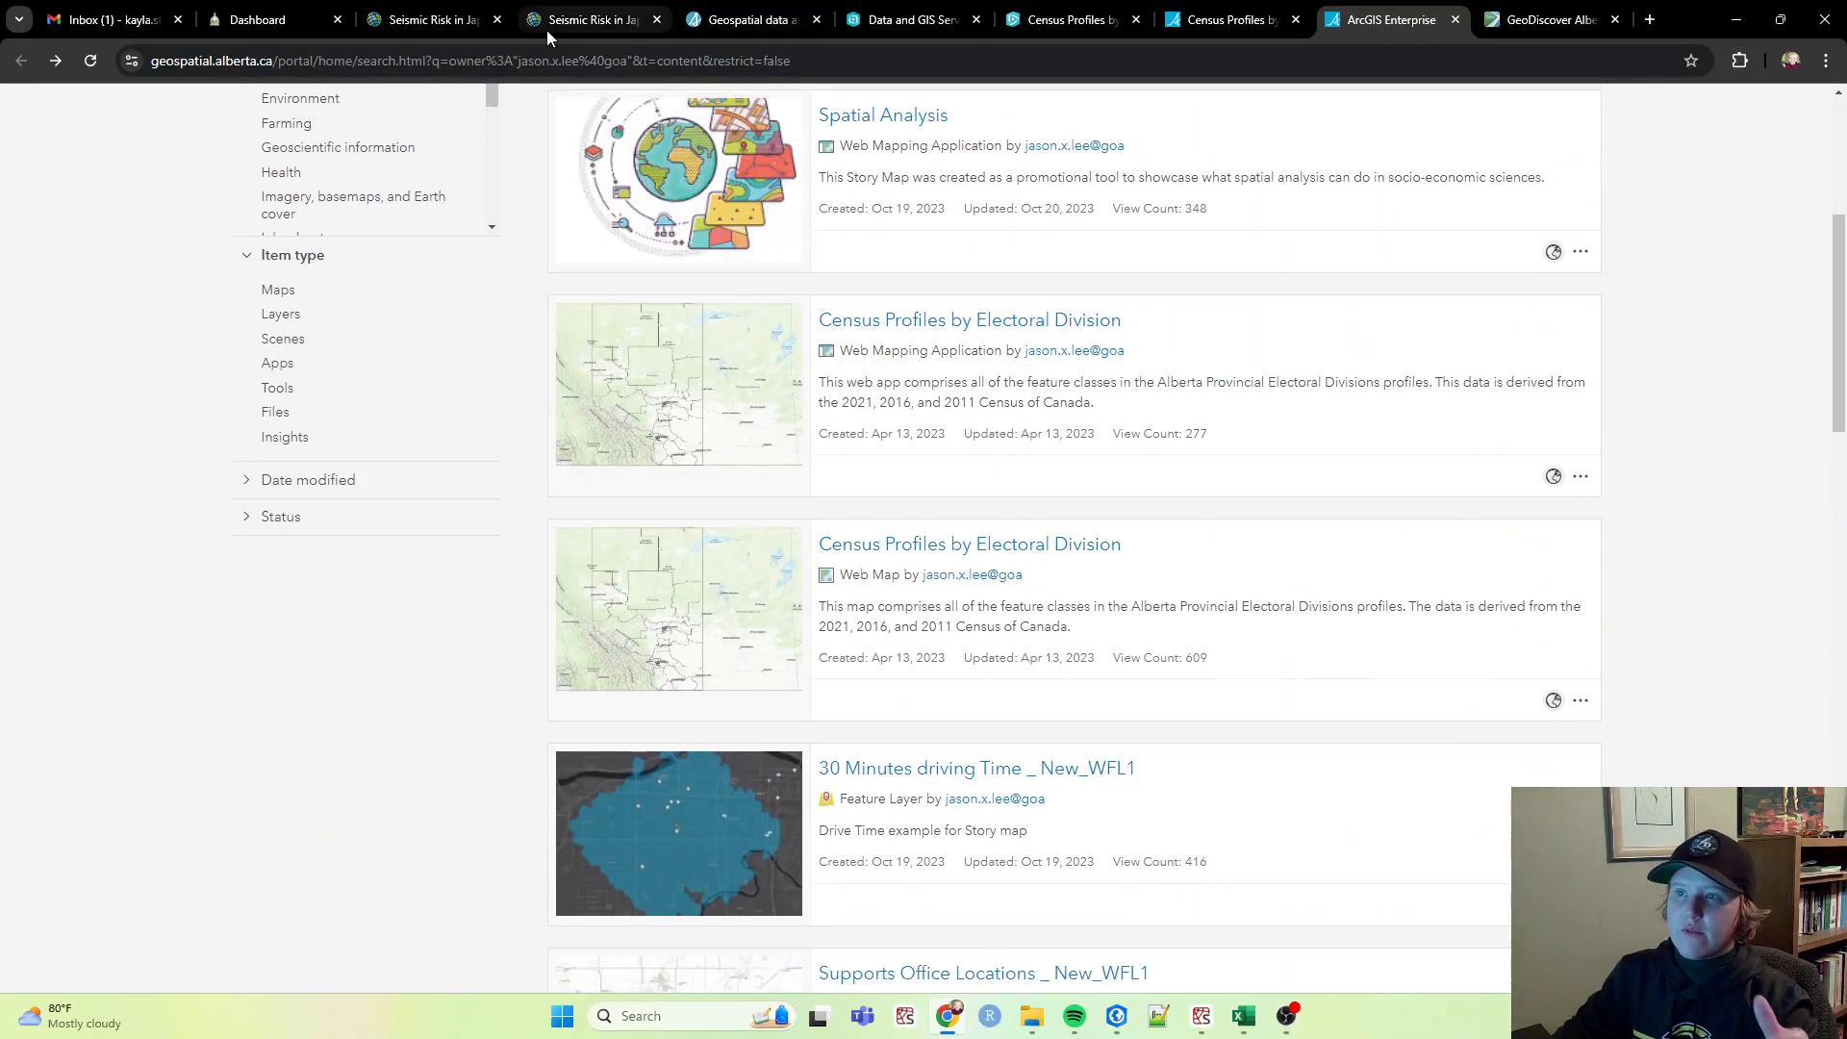
# Step: Return to the Seismic Risk in Japan earthquake layer, enter "Can you use the data." as its Terms of Use and save
pyautogui.click(430, 23)
pyautogui.click(562, 15)
pyautogui.scroll(-6, 330, 392)
pyautogui.scroll(2, 406, 421)
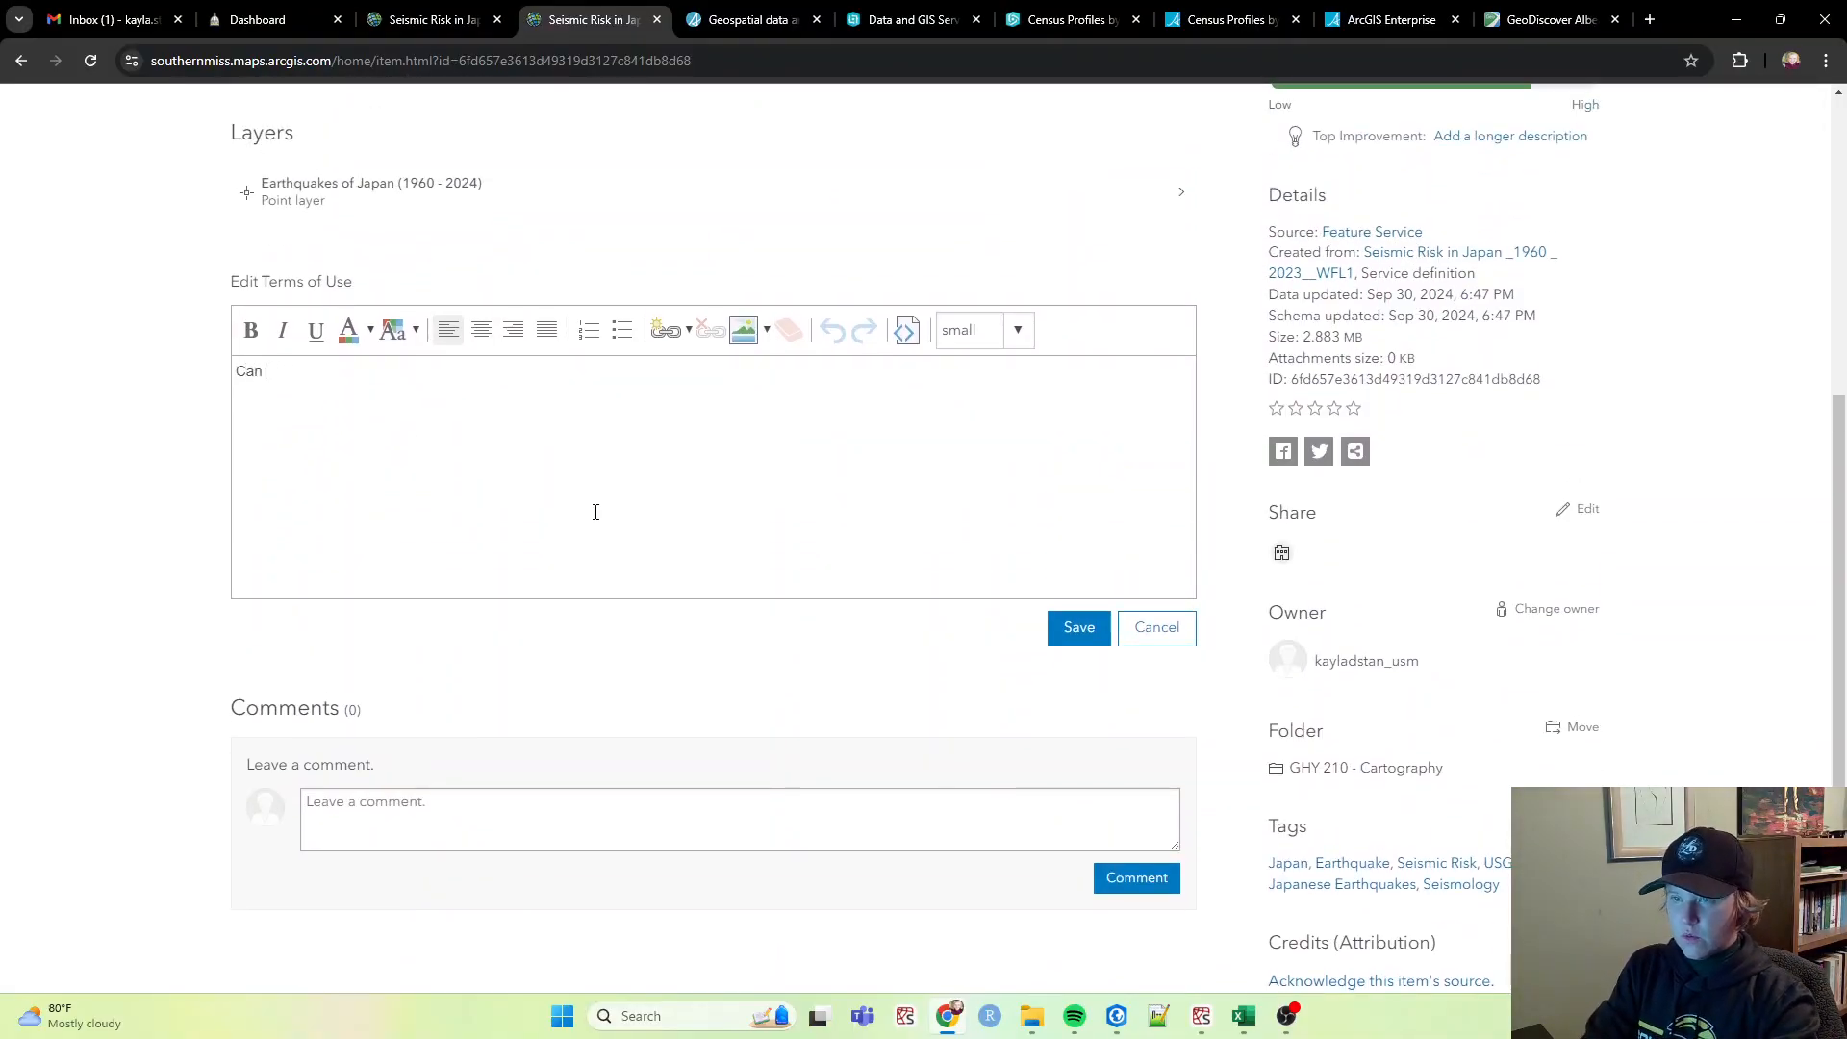
pyautogui.write('yopu')
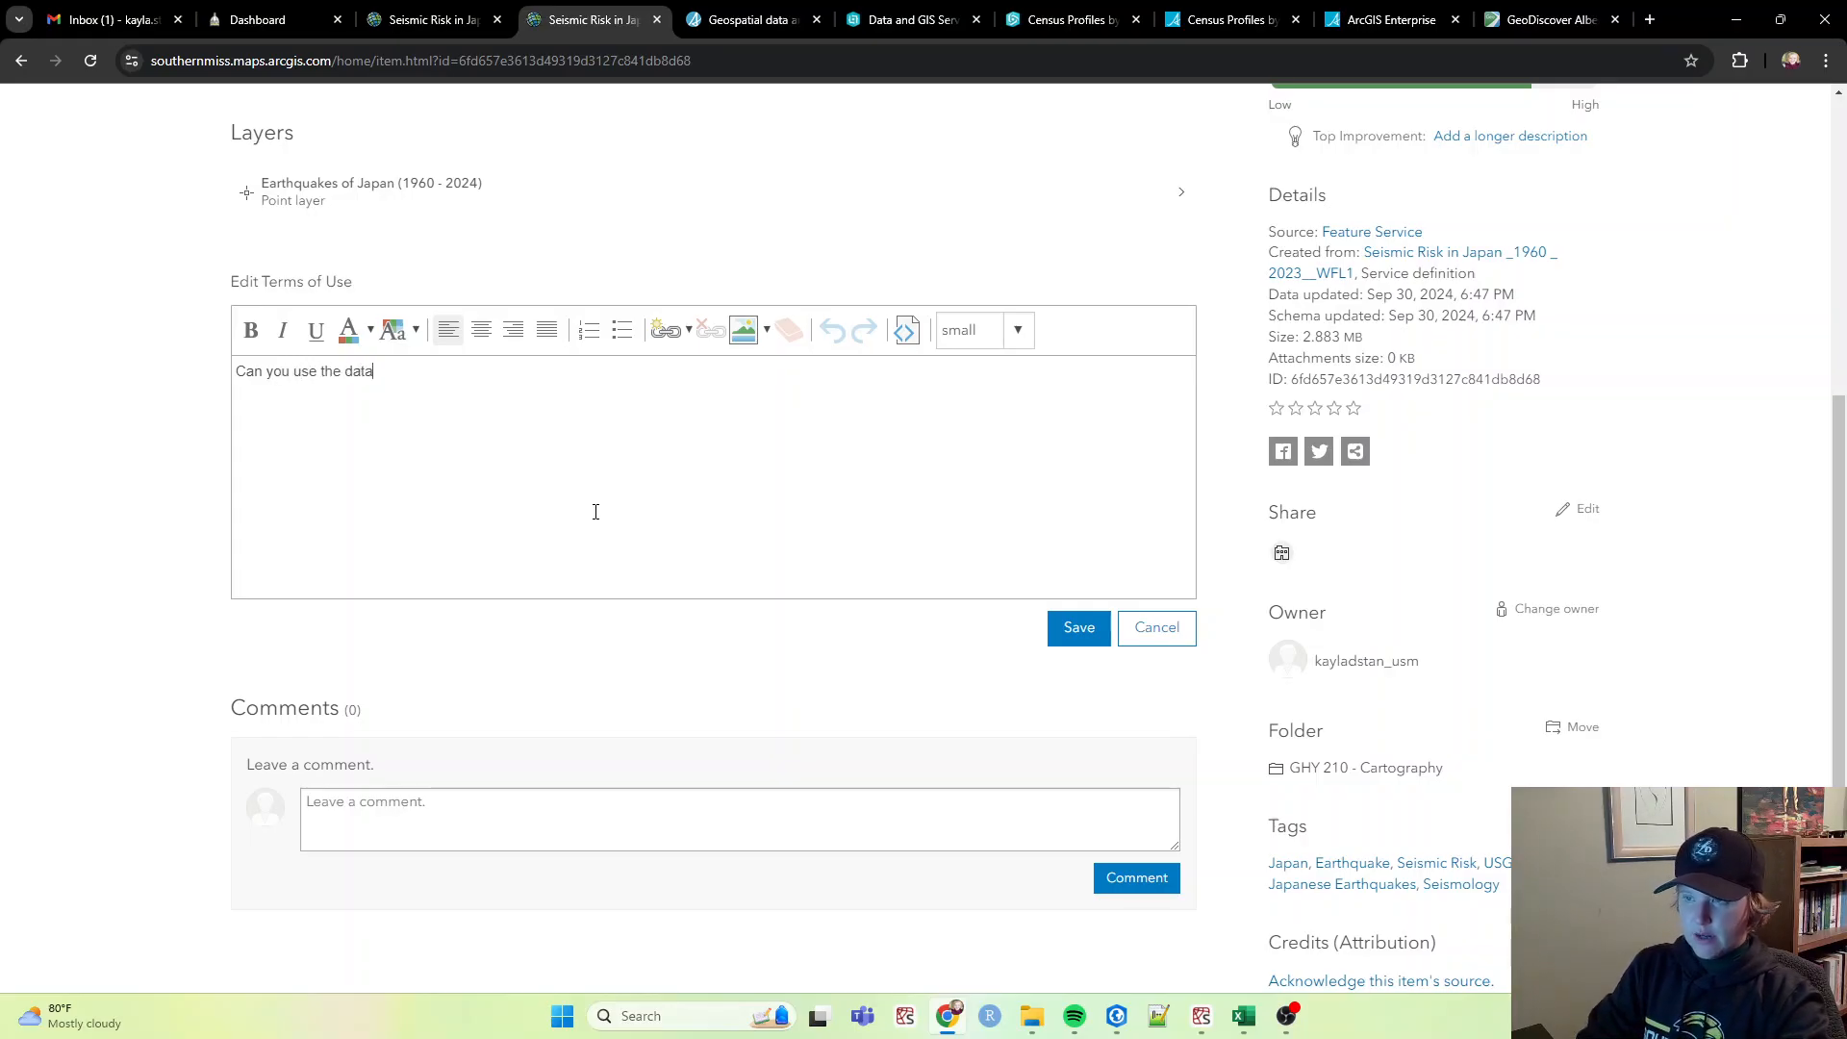
pyautogui.click(1082, 633)
# Step: Set the layer's credits to "Webmap compiled by" the author's full name, followed by "University of Southern Mississippi, 2024.", and save
pyautogui.scroll(-4, 1247, 536)
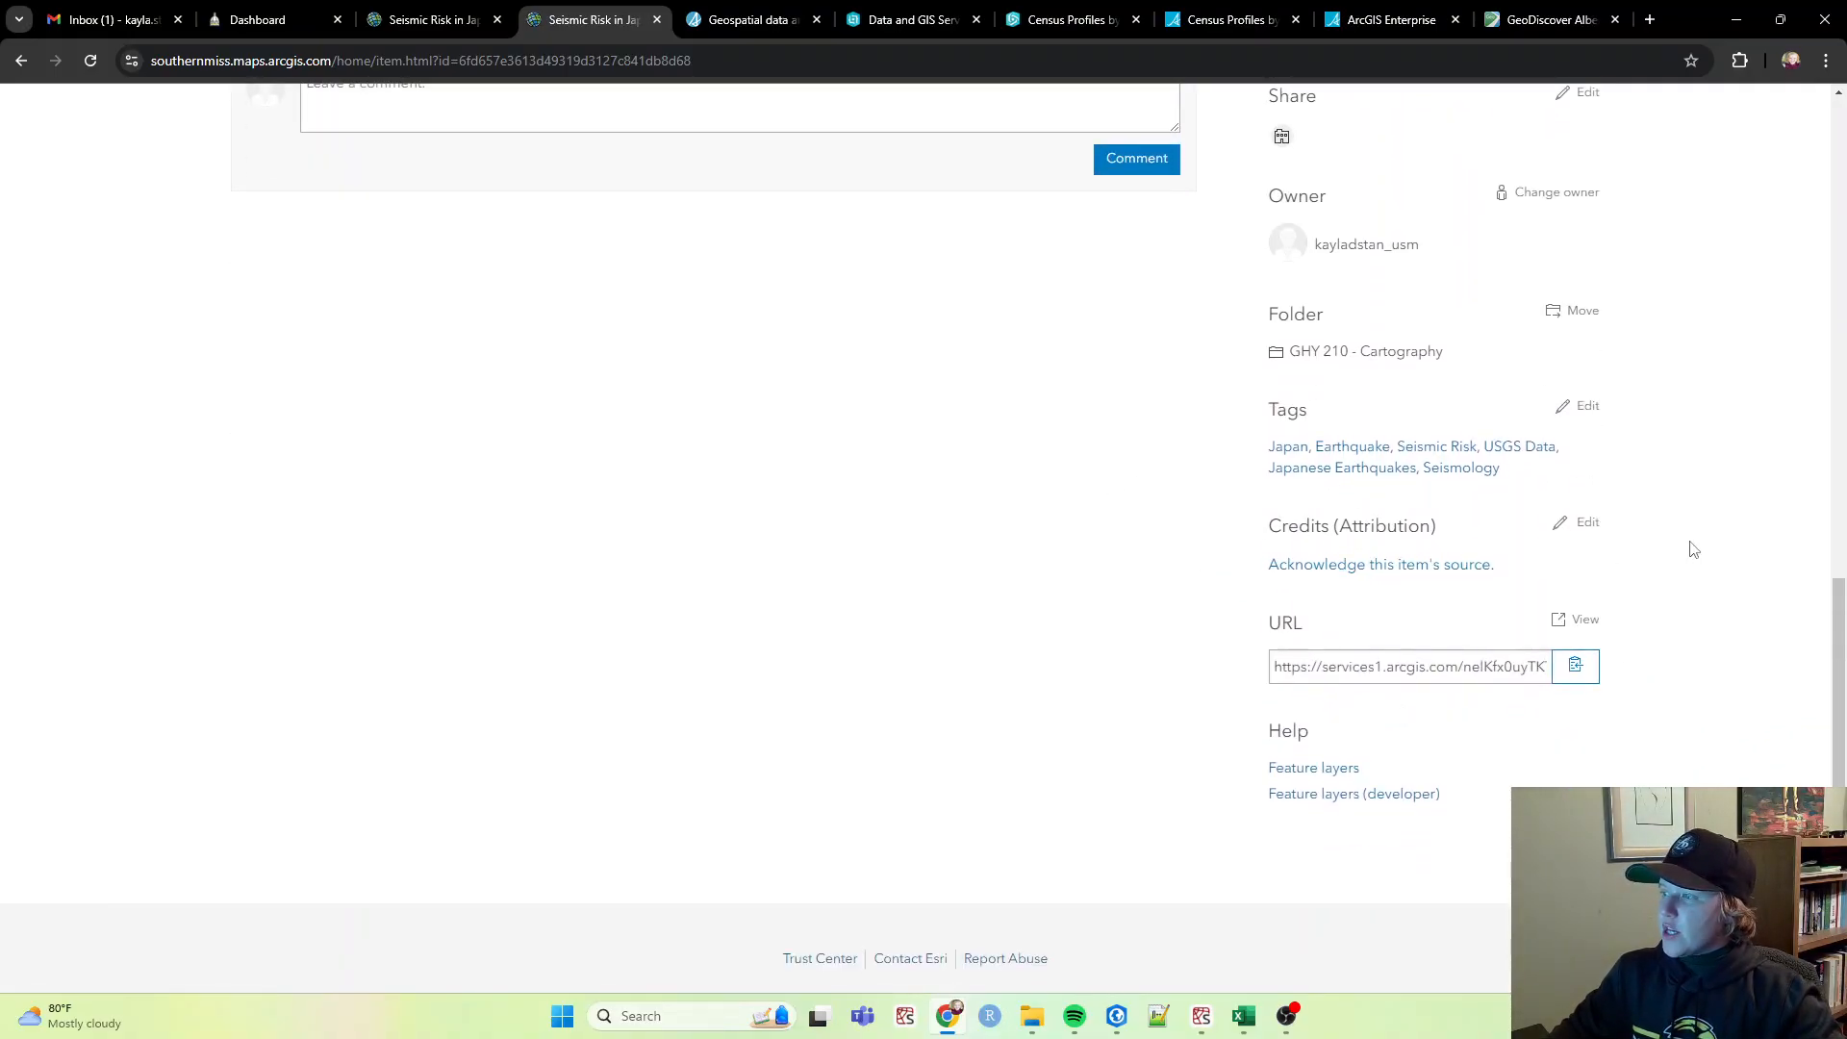
pyautogui.click(1582, 523)
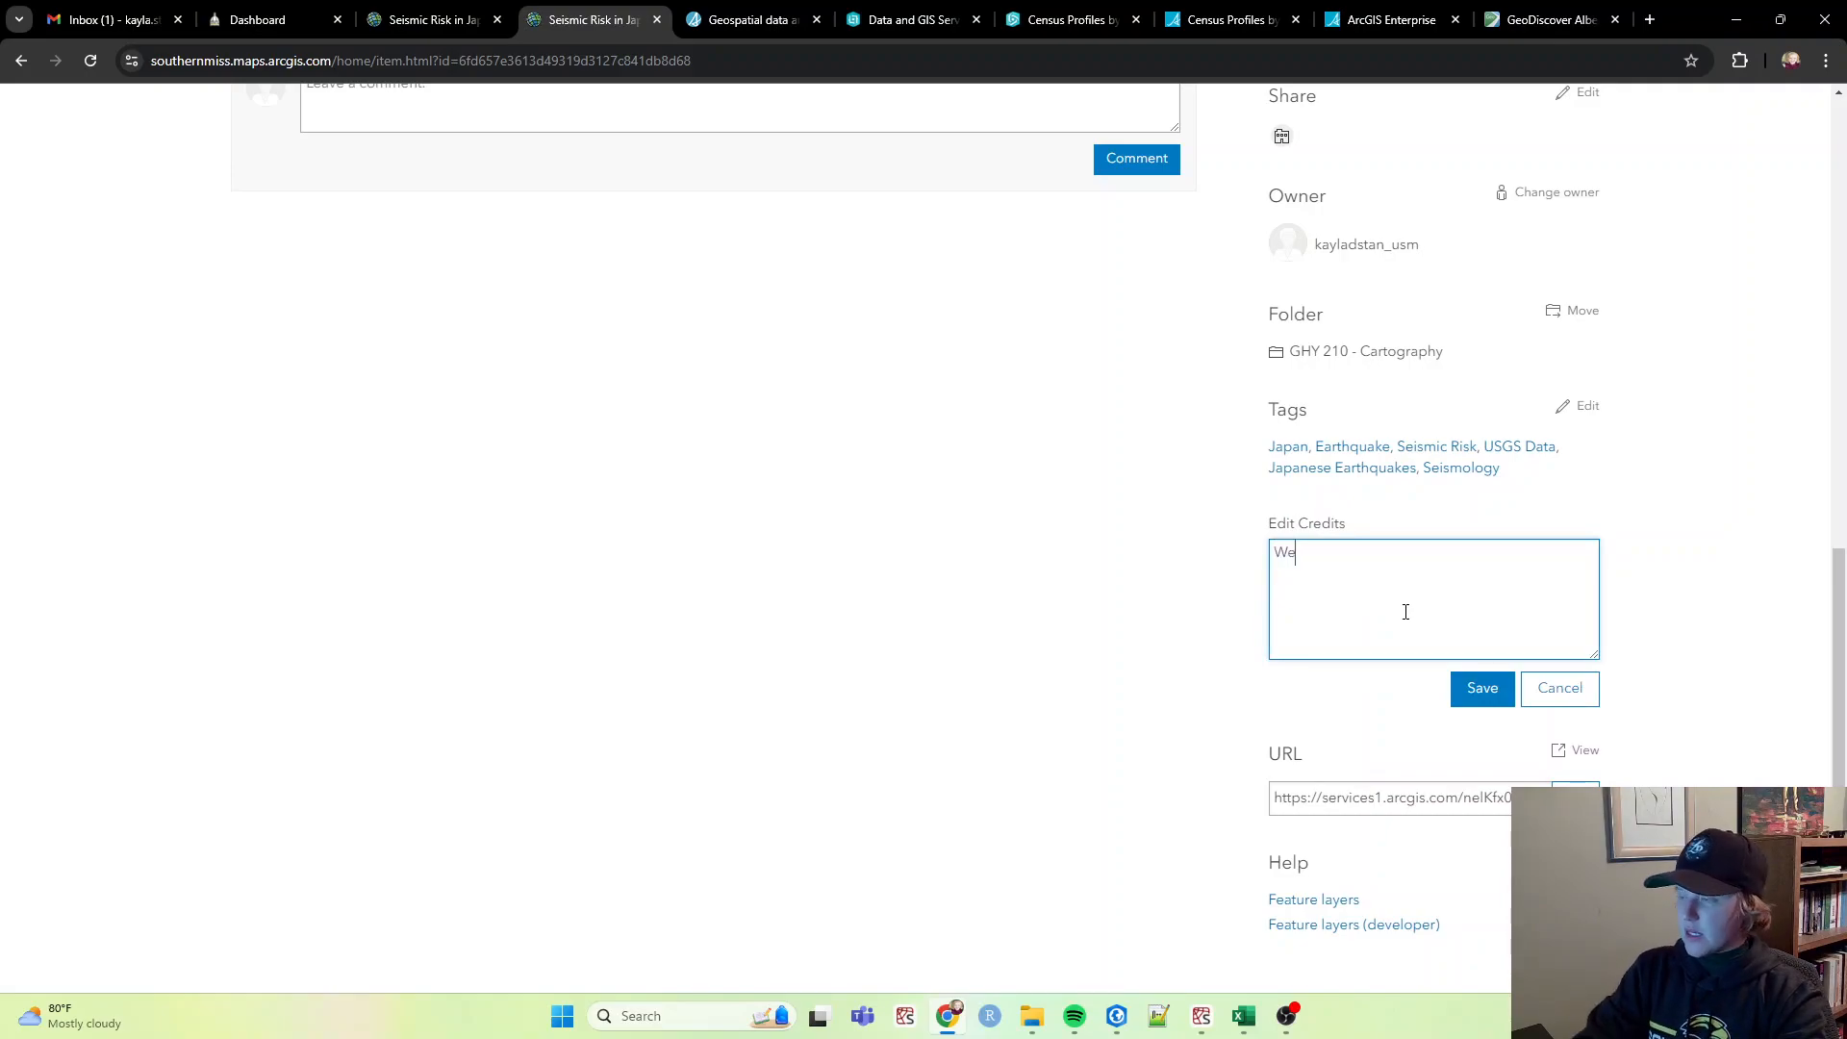
pyautogui.write('Webmap compiled by')
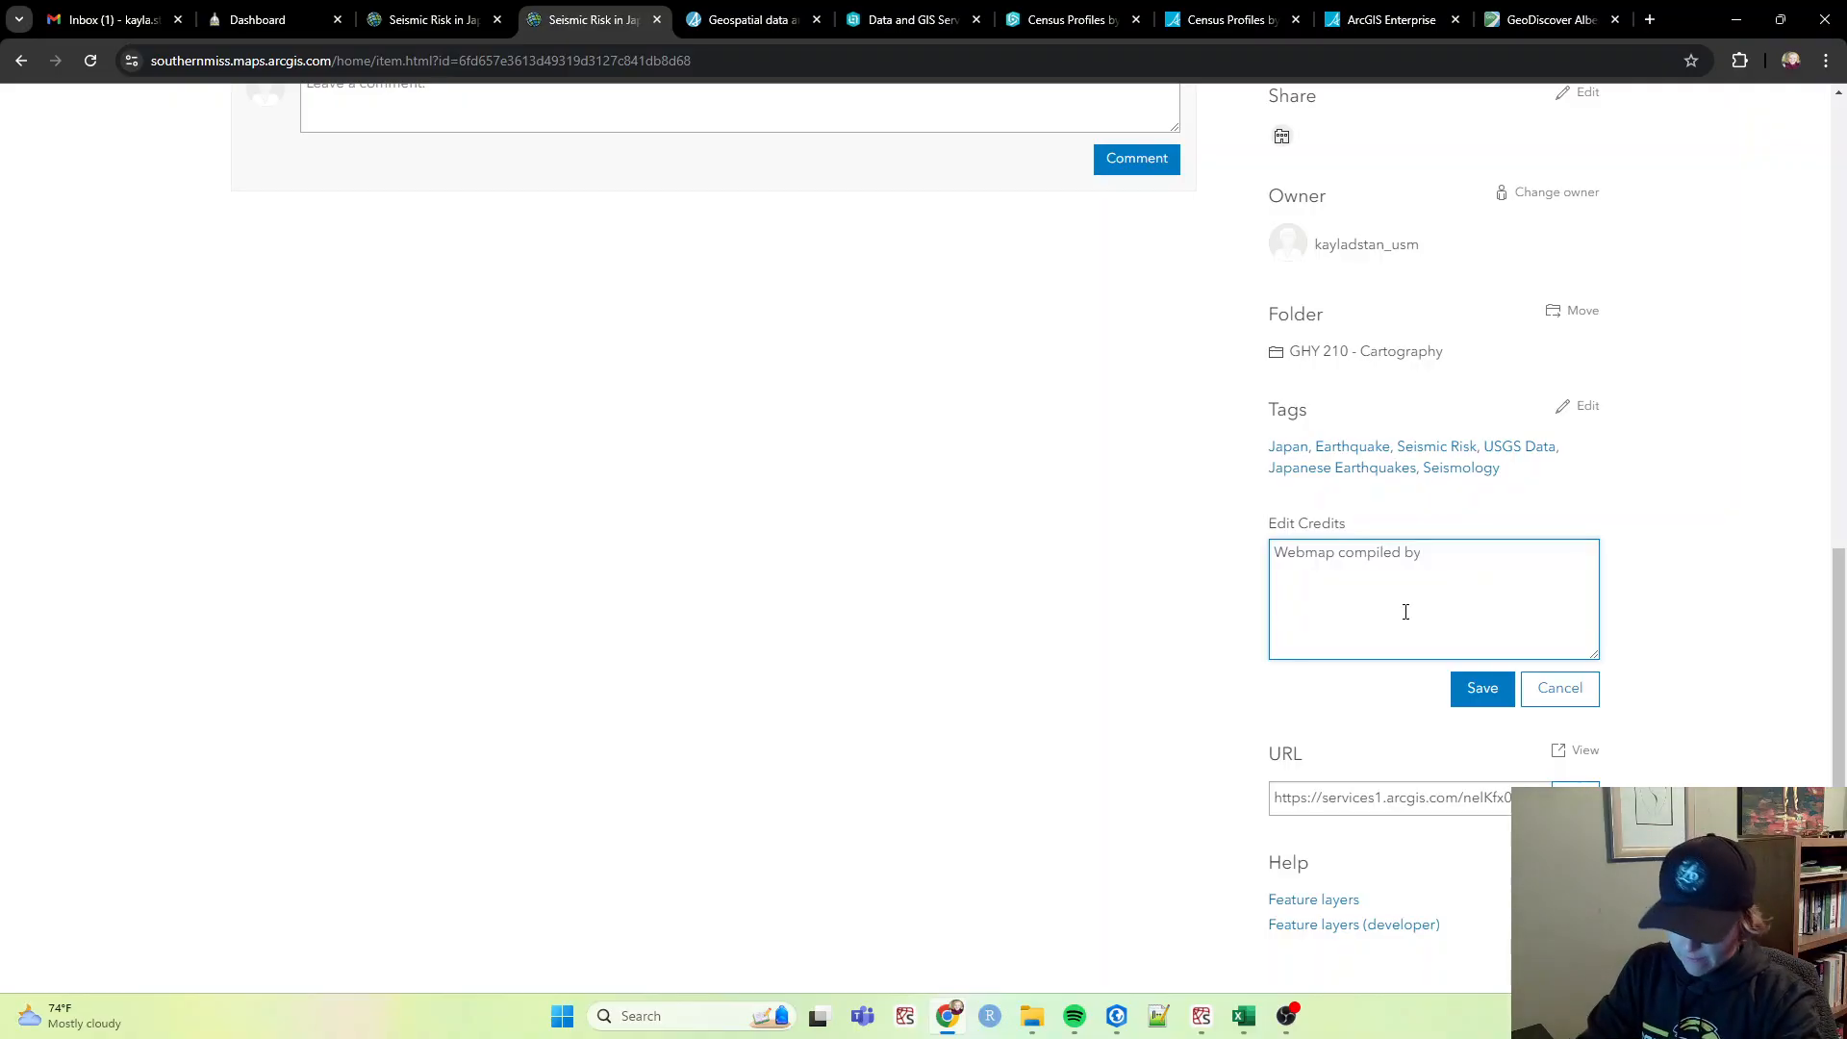
pyautogui.write(' Kayla Stan')
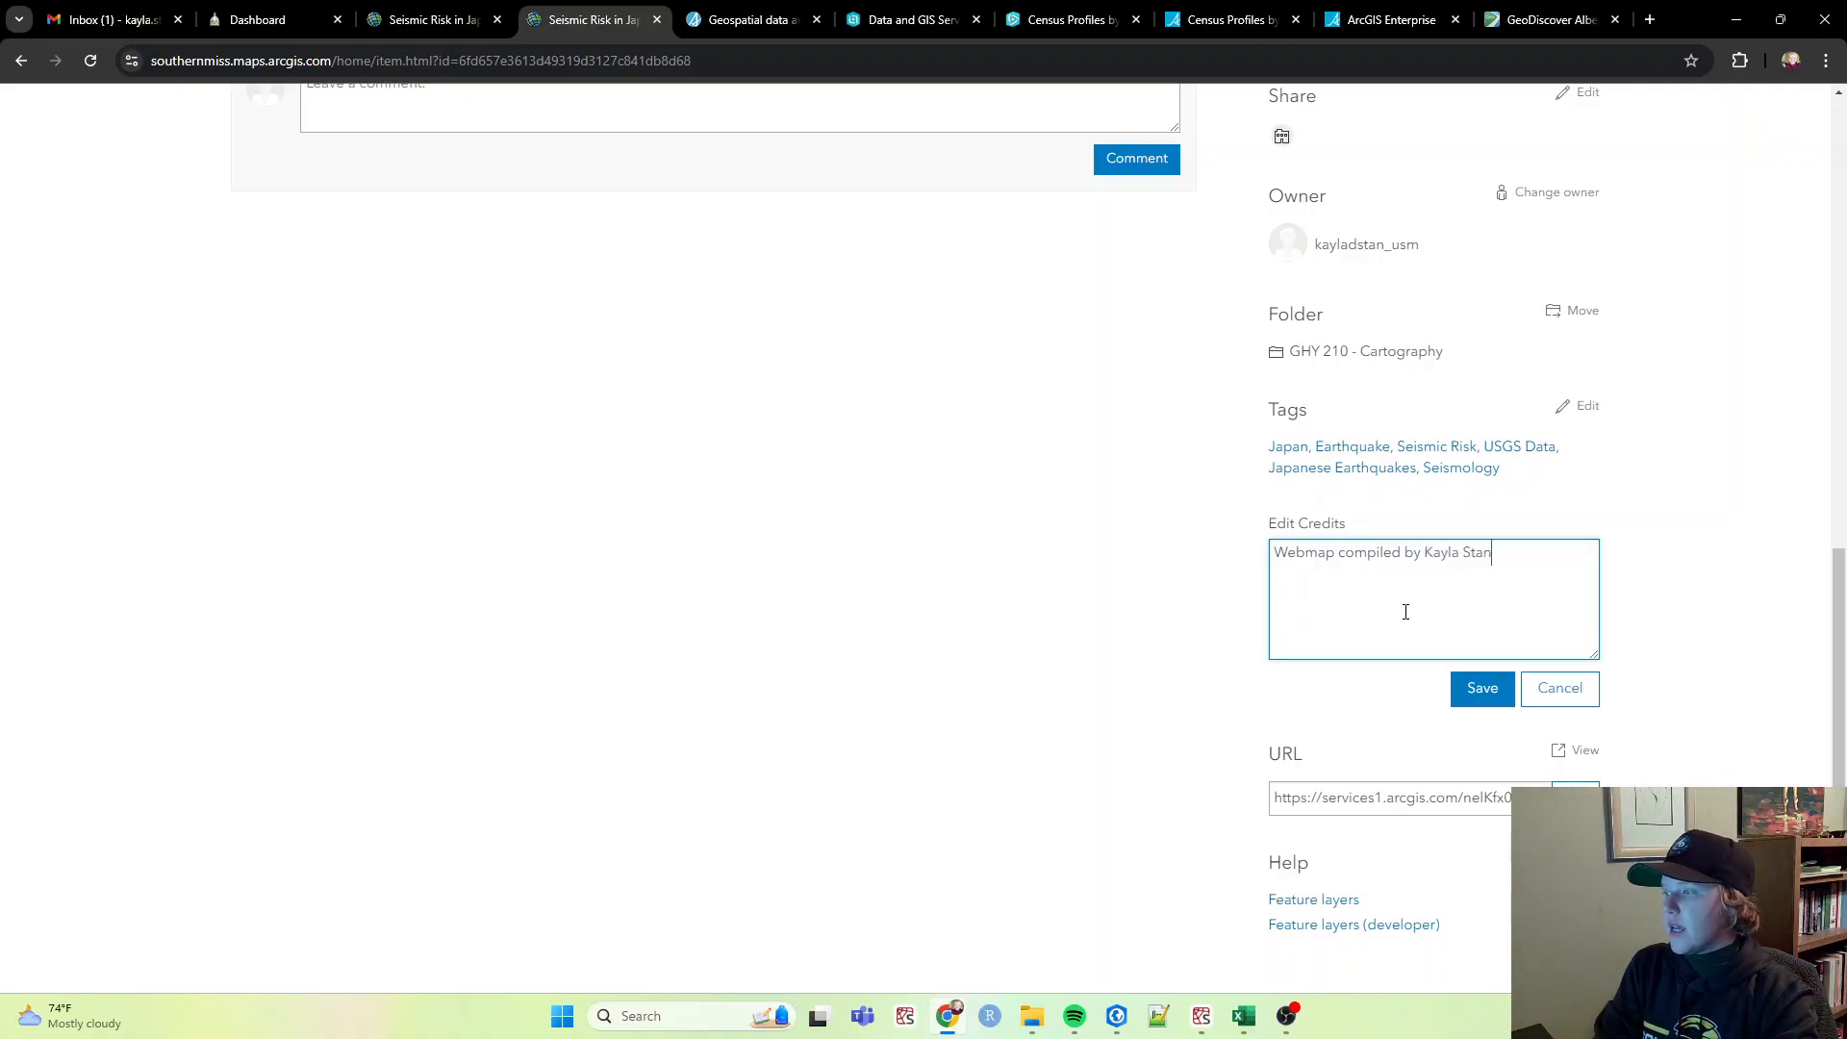
pyautogui.write(', University of Southern Mississippi, 2024,')
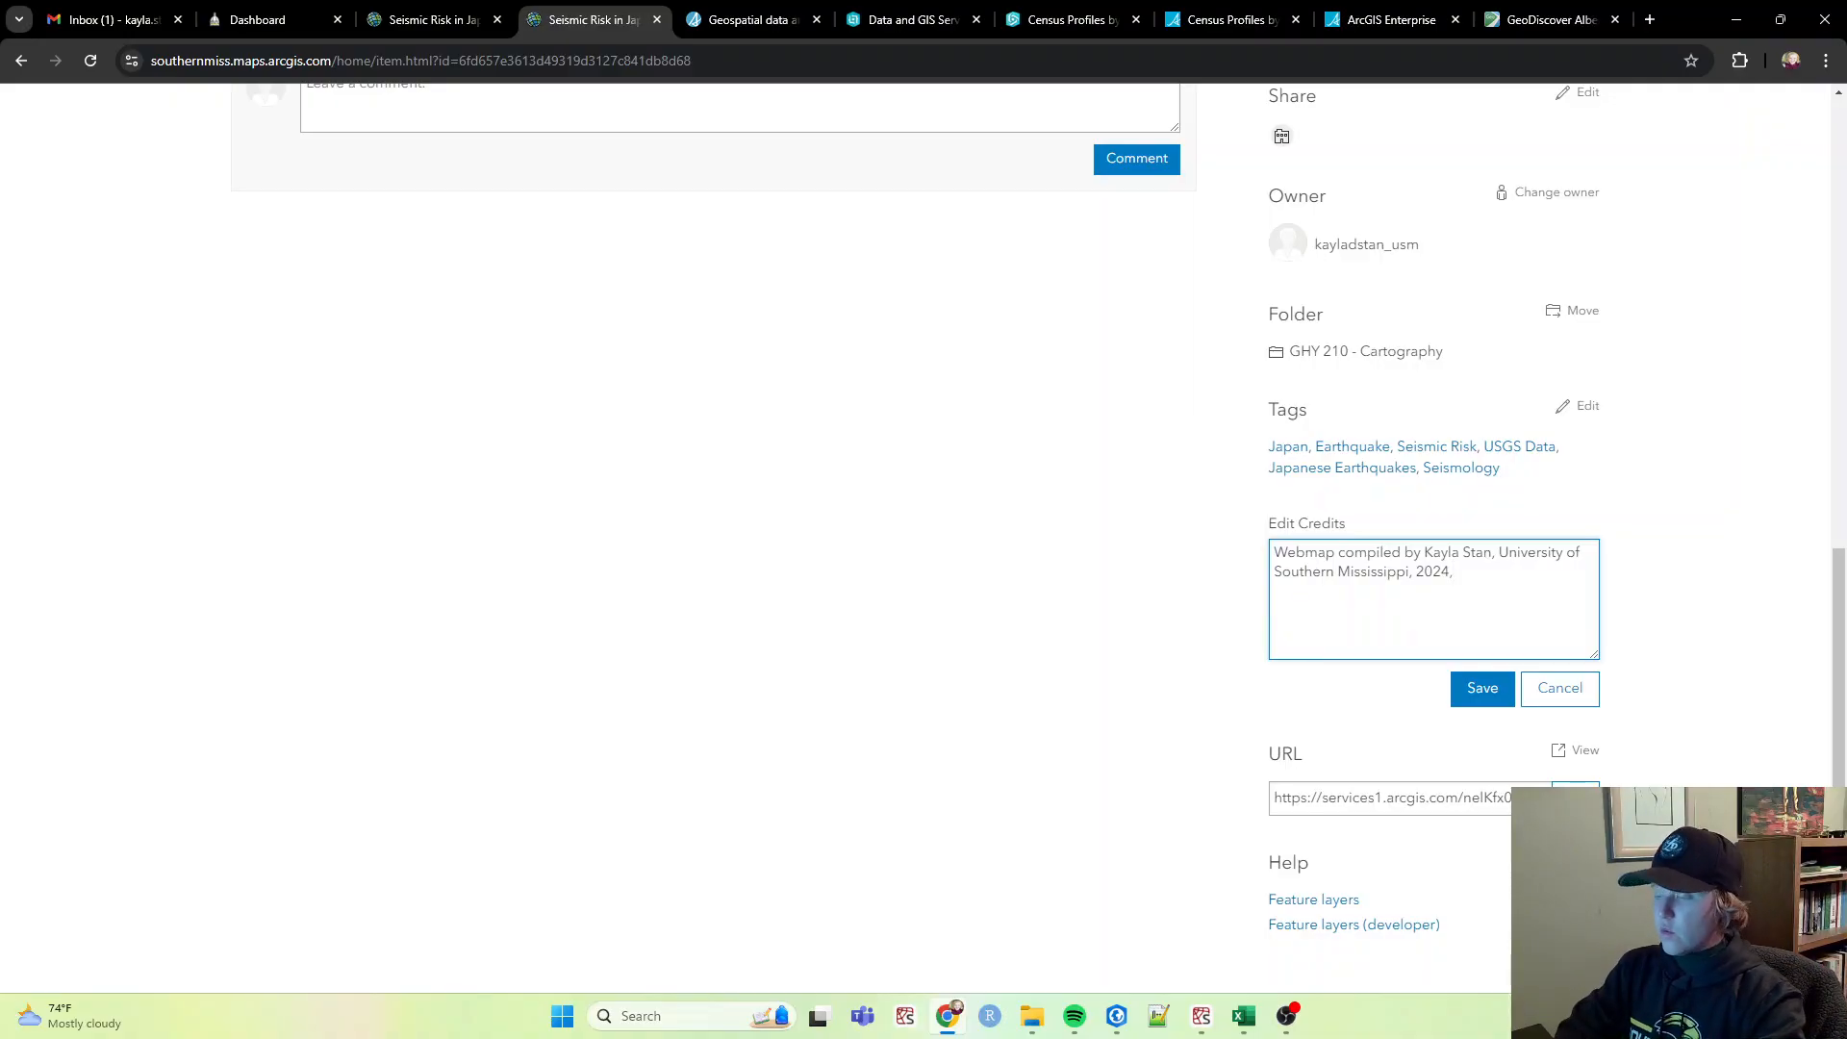
pyautogui.press('BackSpace')
pyautogui.write('.')
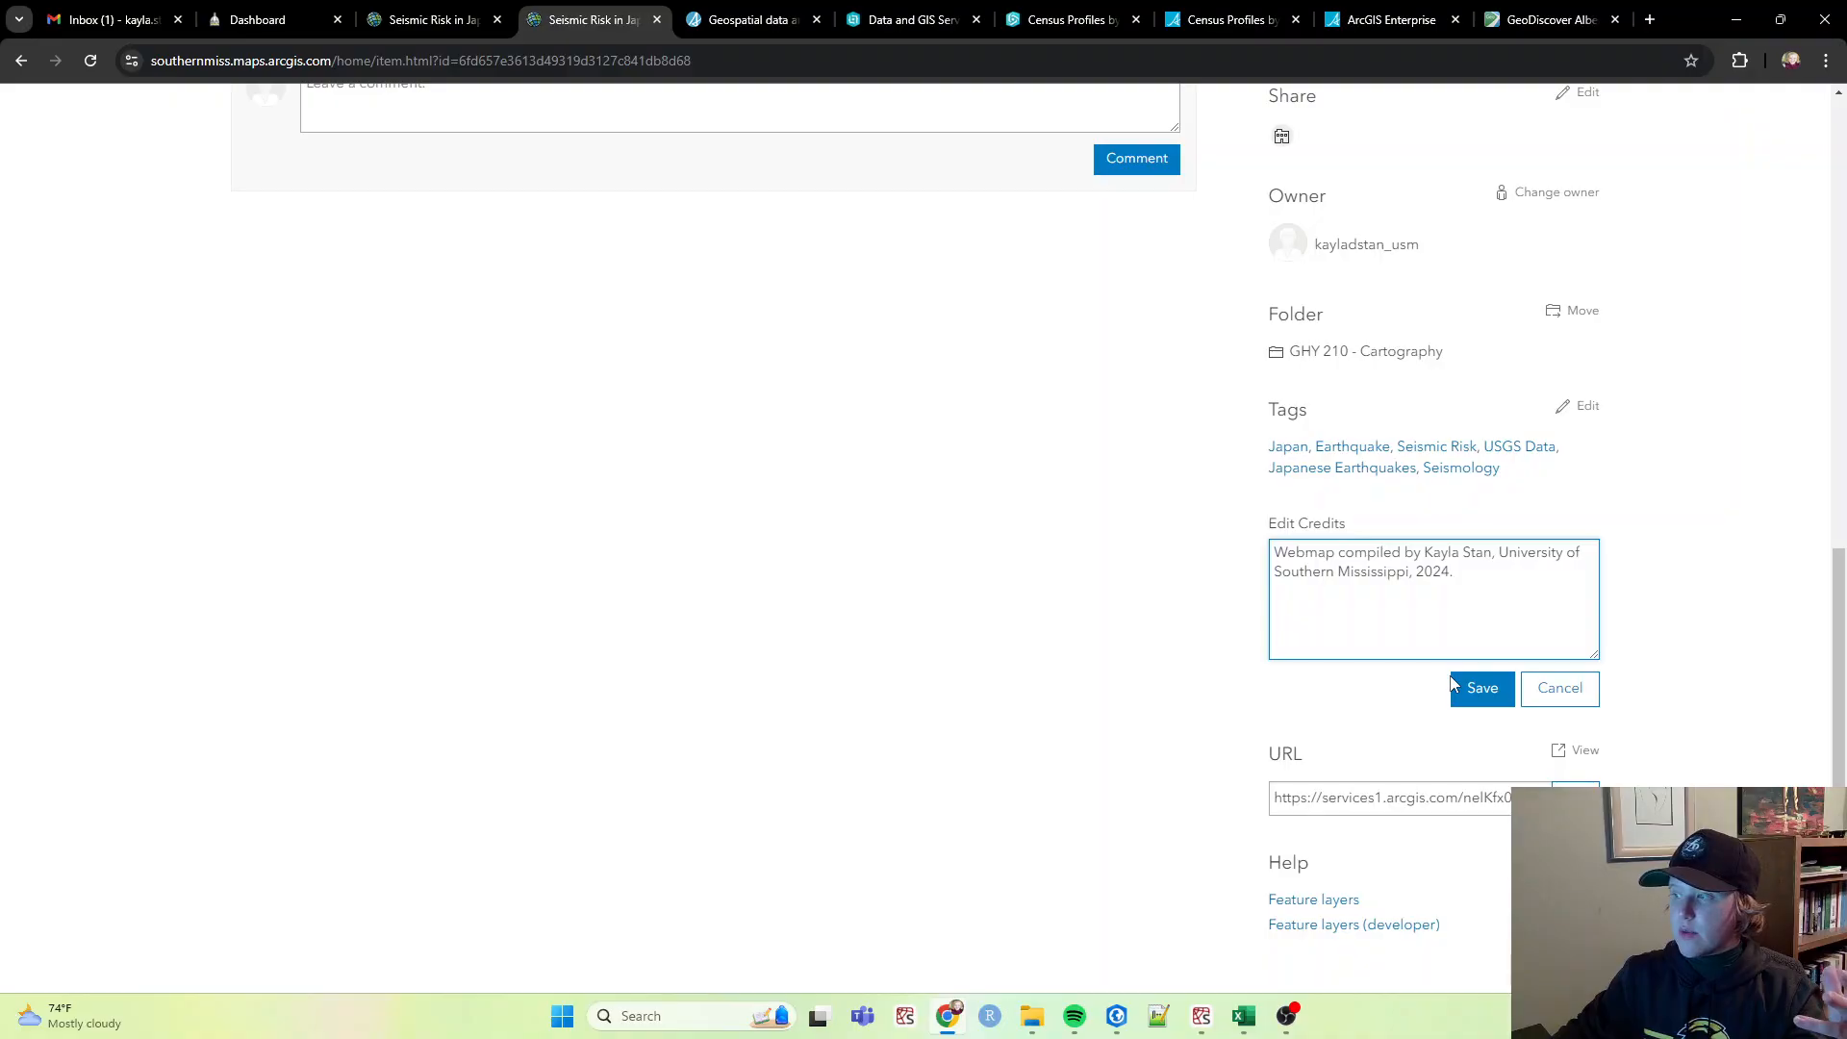
pyautogui.click(1480, 689)
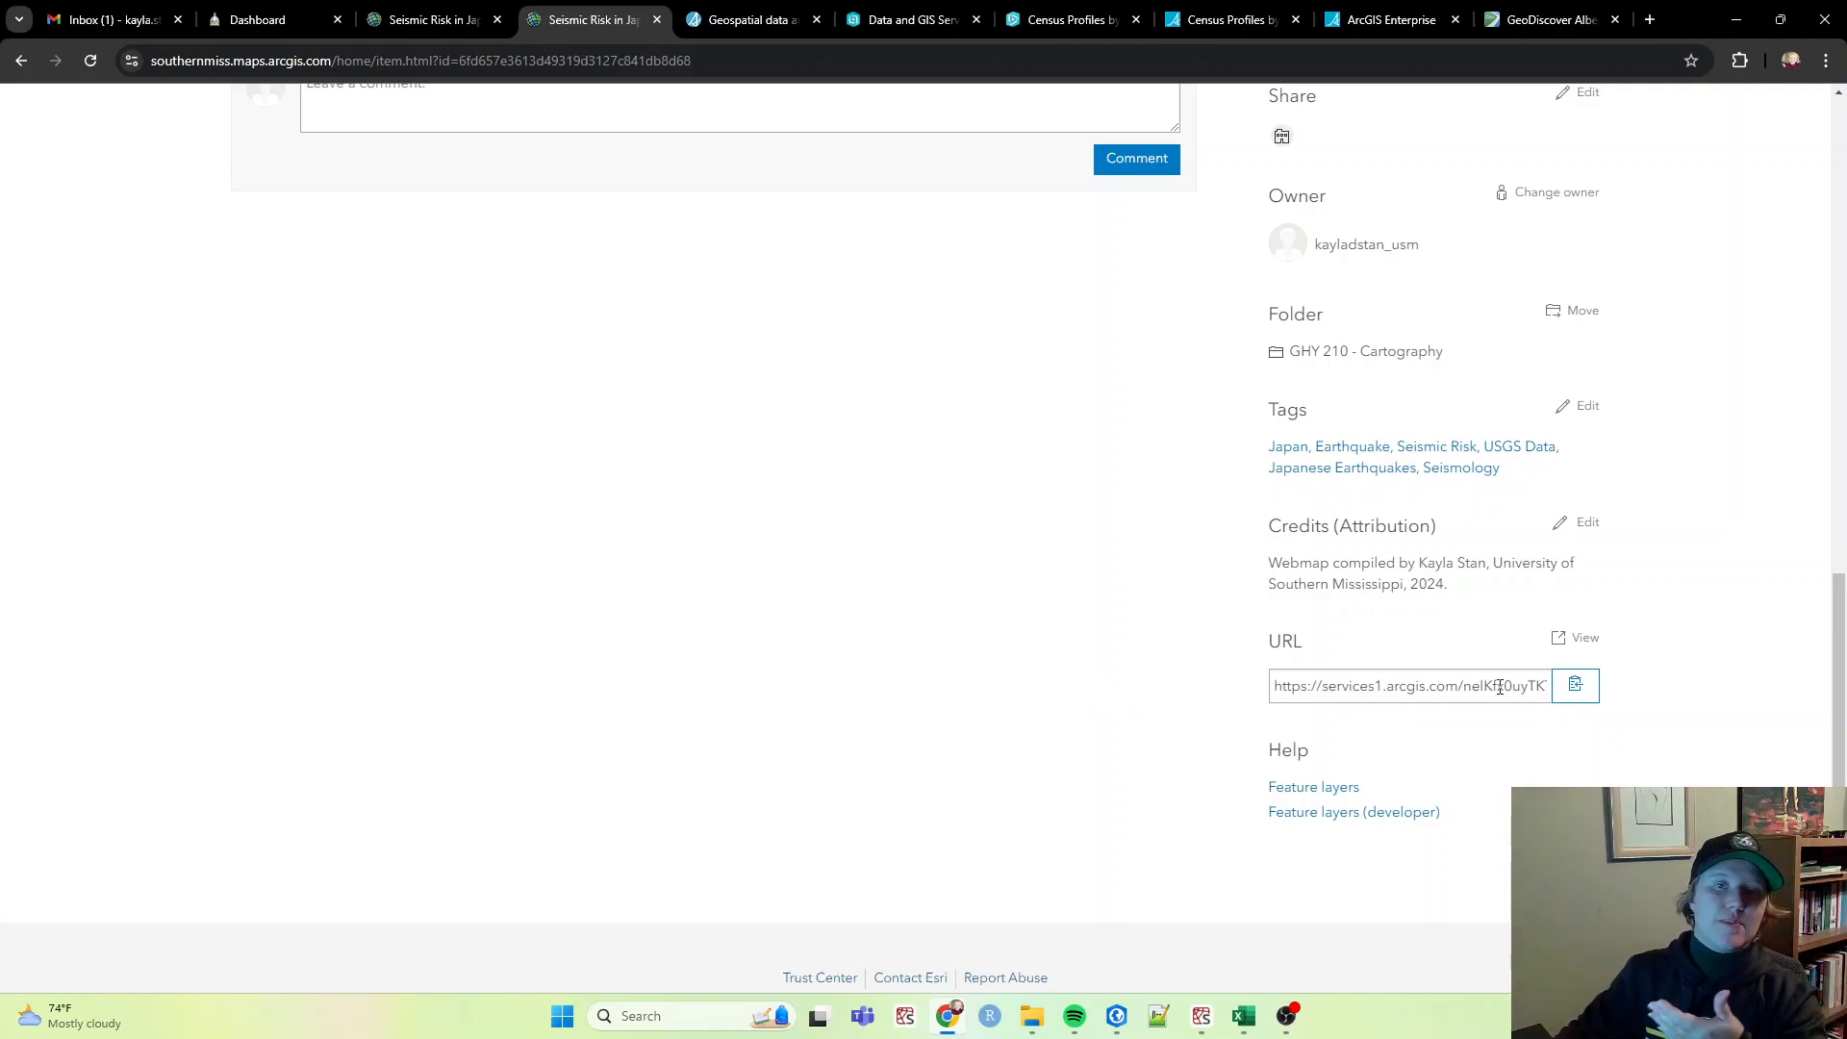
# Step: Review the earthquake layer's item page, checking the Item Information rating and its top suggested improvement
pyautogui.scroll(2, 1210, 612)
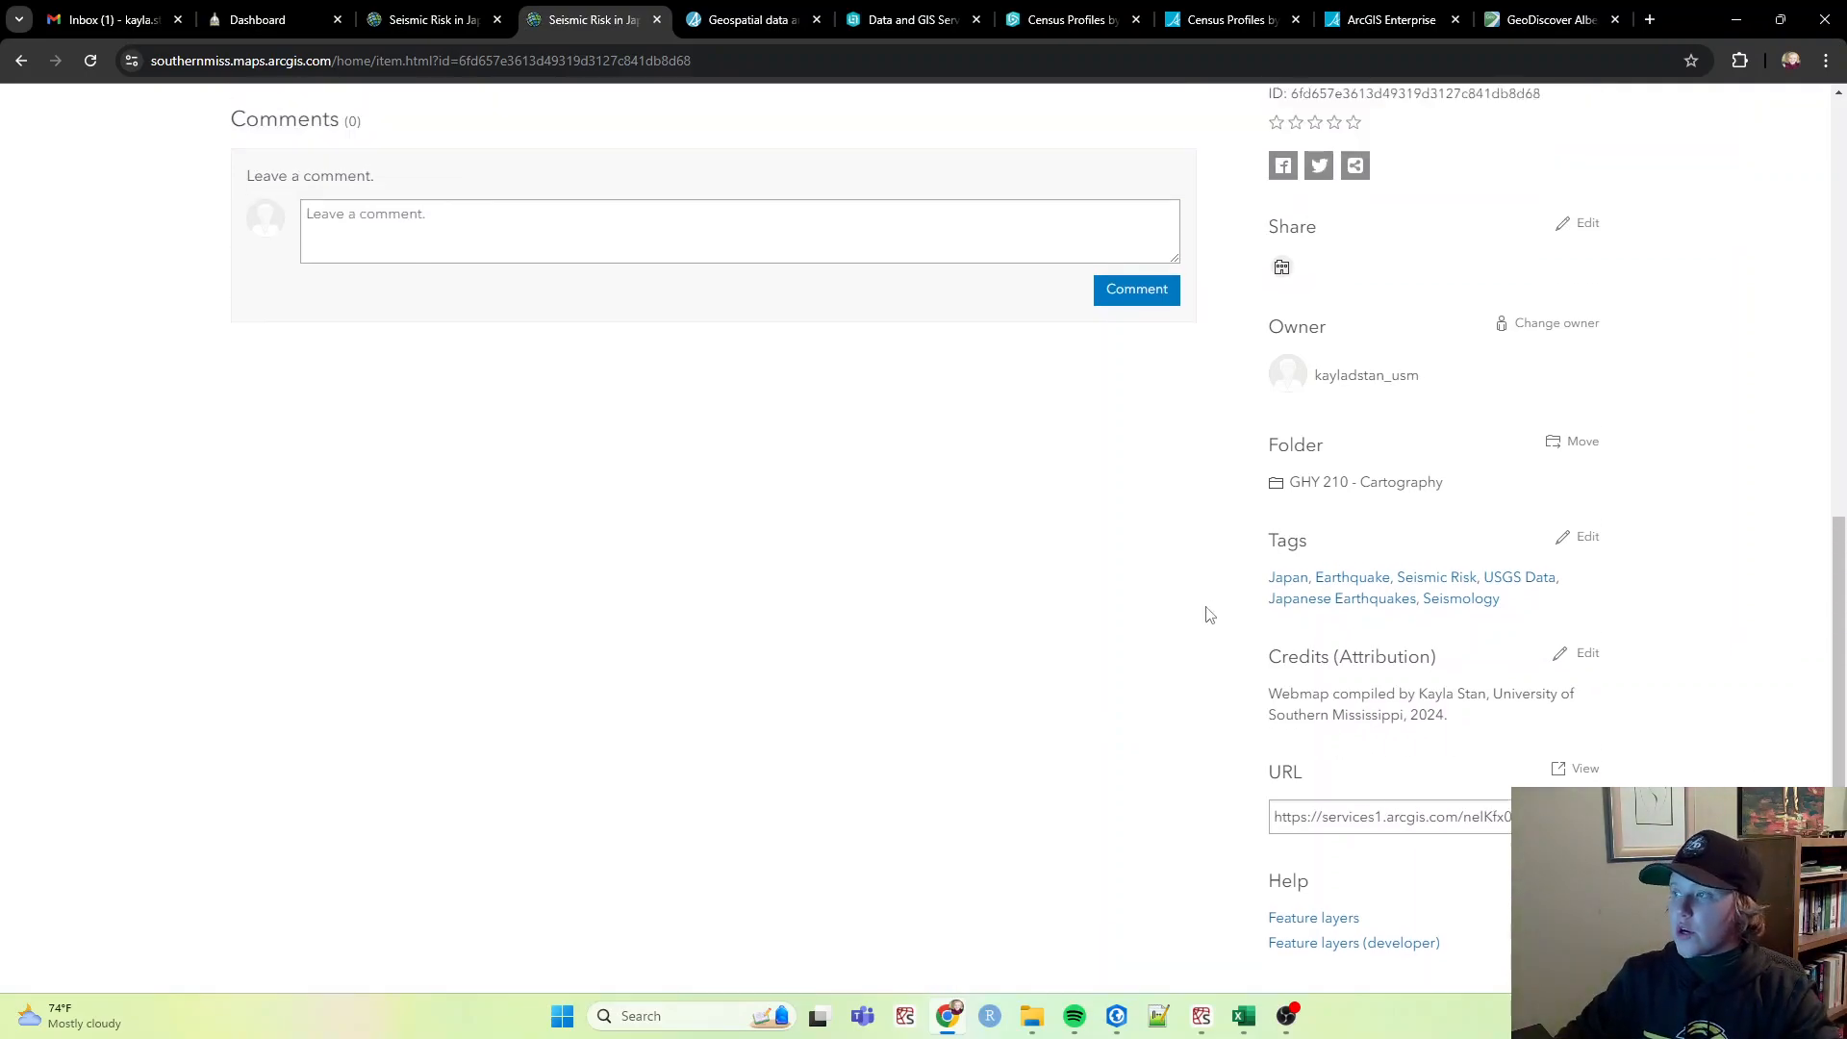
pyautogui.scroll(8, 729, 519)
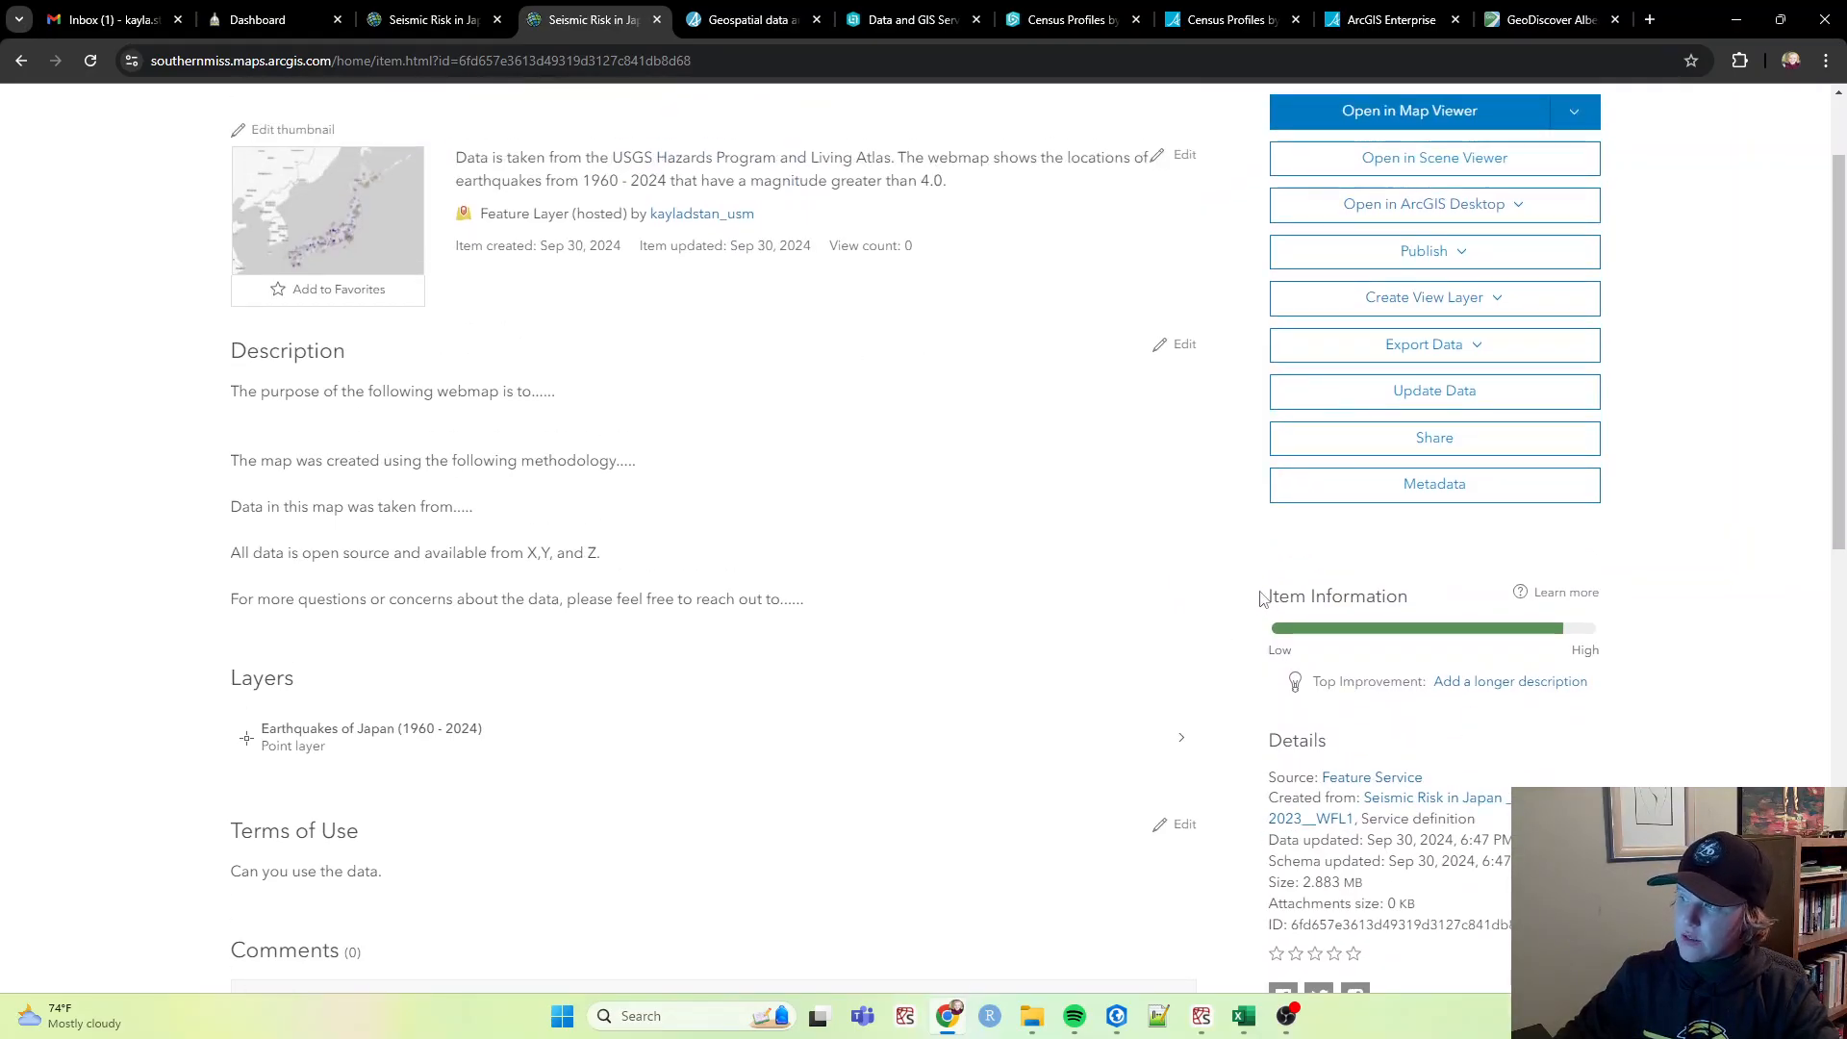
pyautogui.moveTo(1652, 680); pyautogui.dragTo(1579, 701)
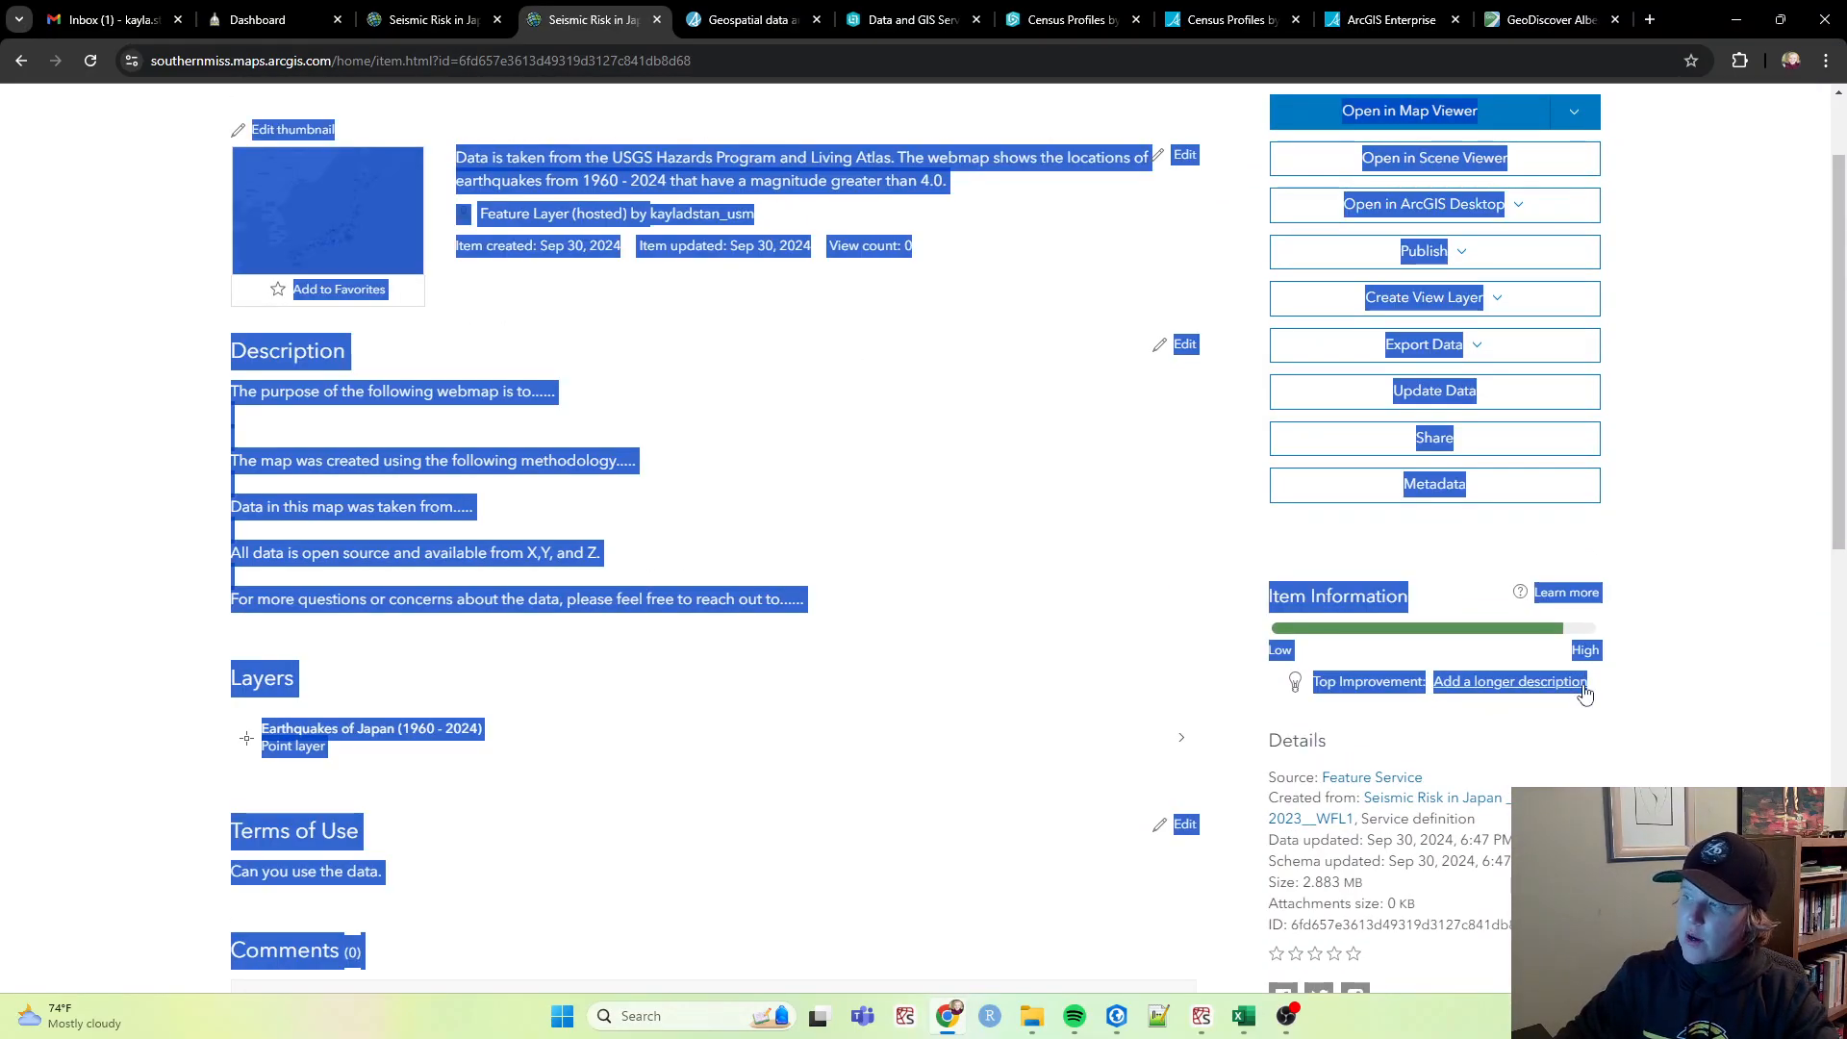
# Step: Examine the earthquake layer's data table, its table options and the notice about editing
pyautogui.click(1447, 703)
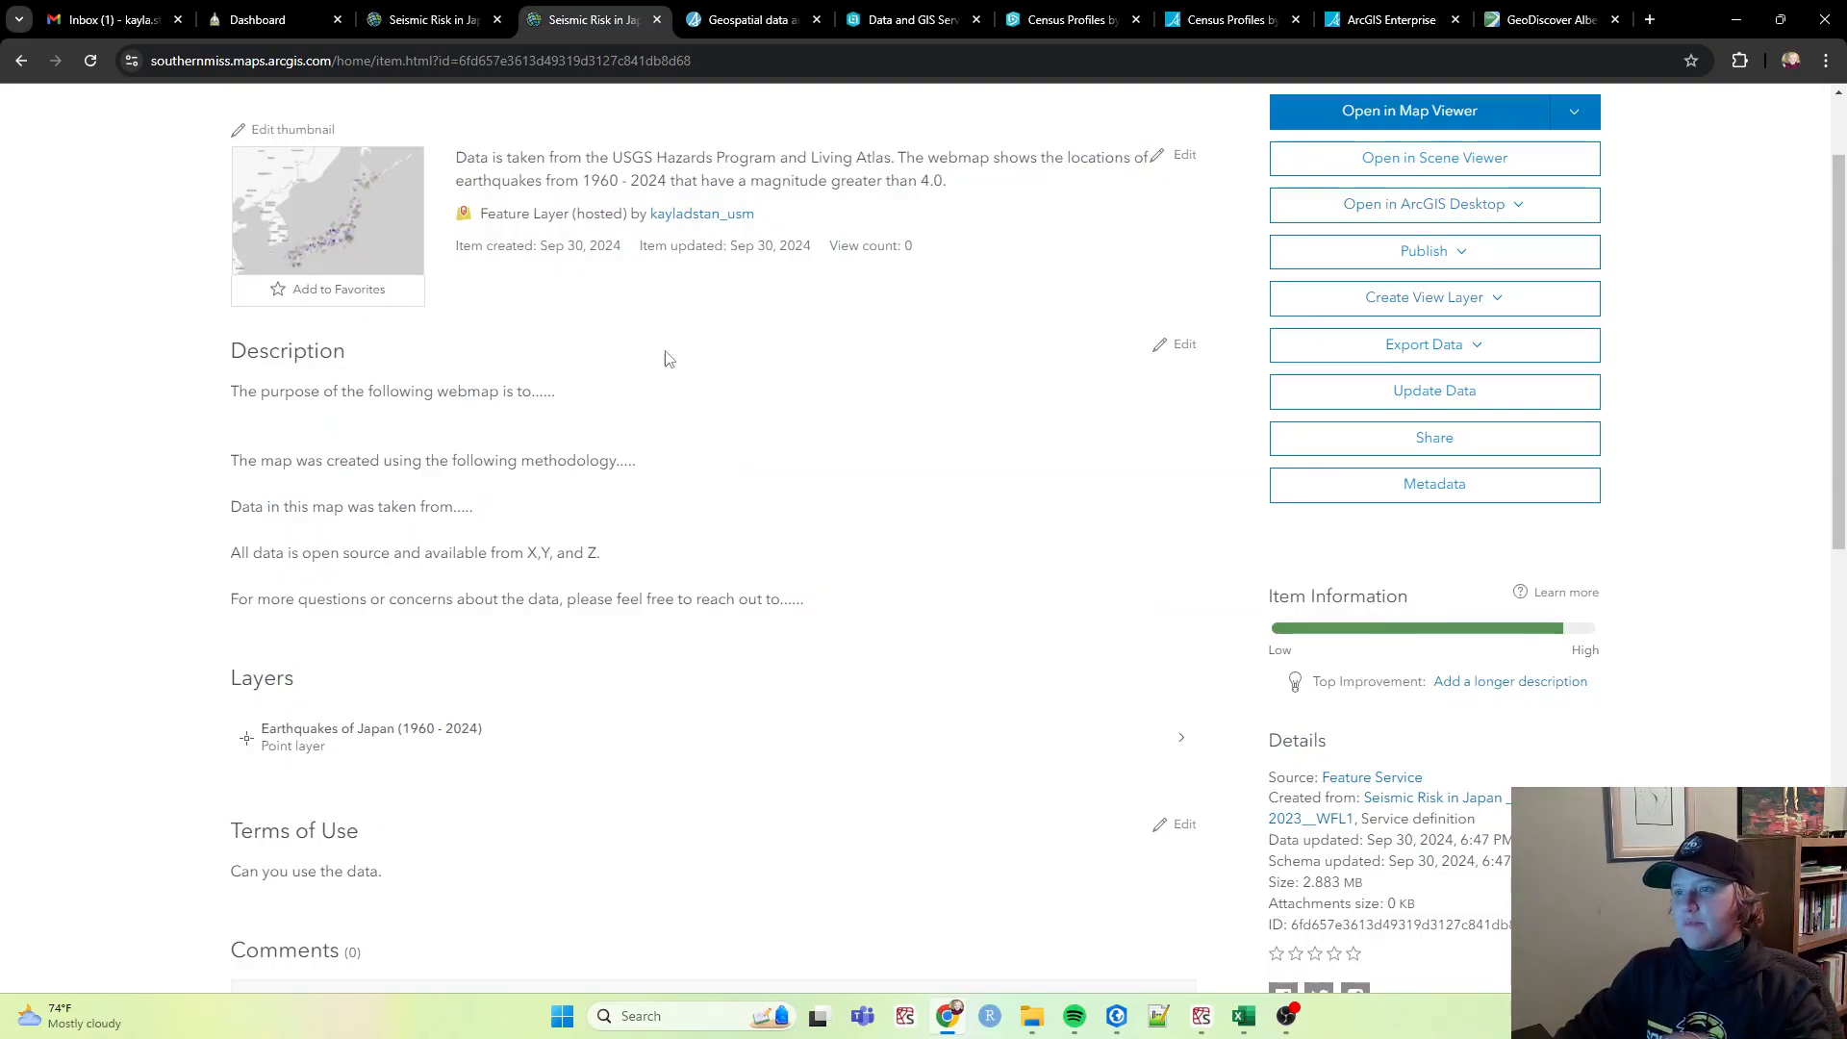
pyautogui.scroll(2, 1106, 529)
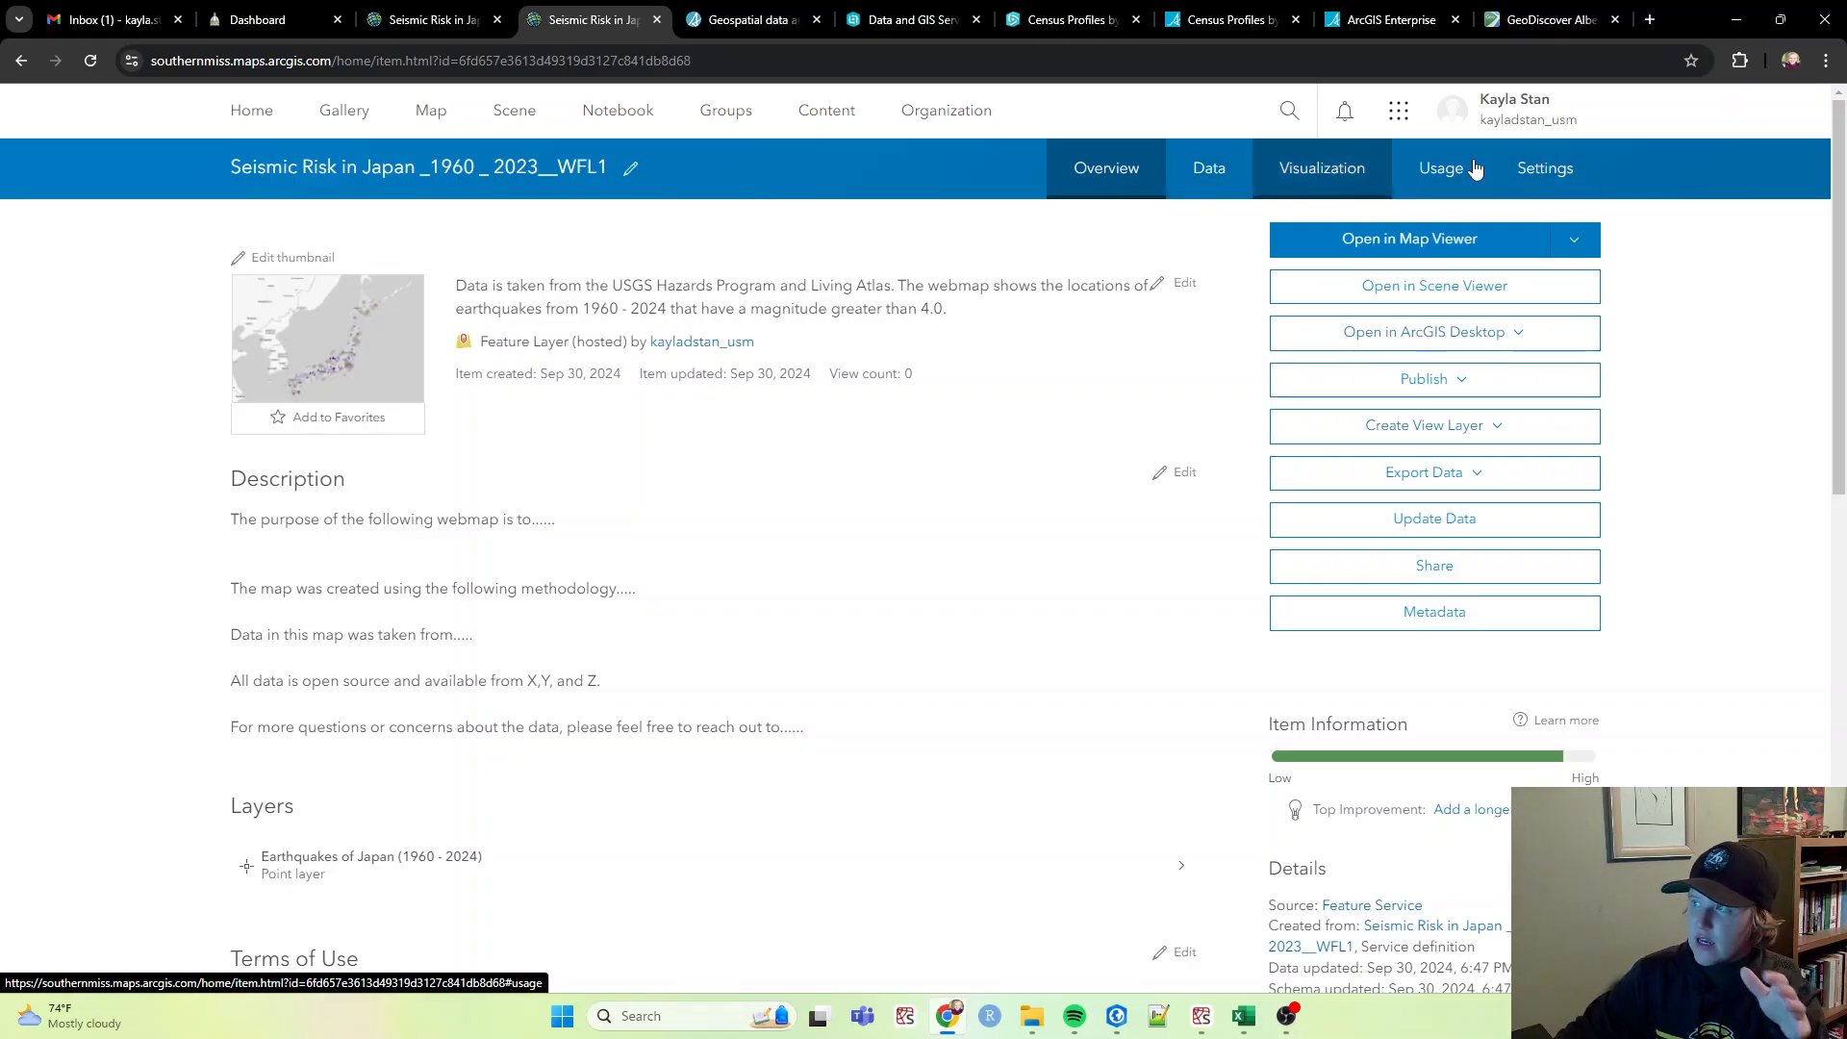
pyautogui.click(1223, 167)
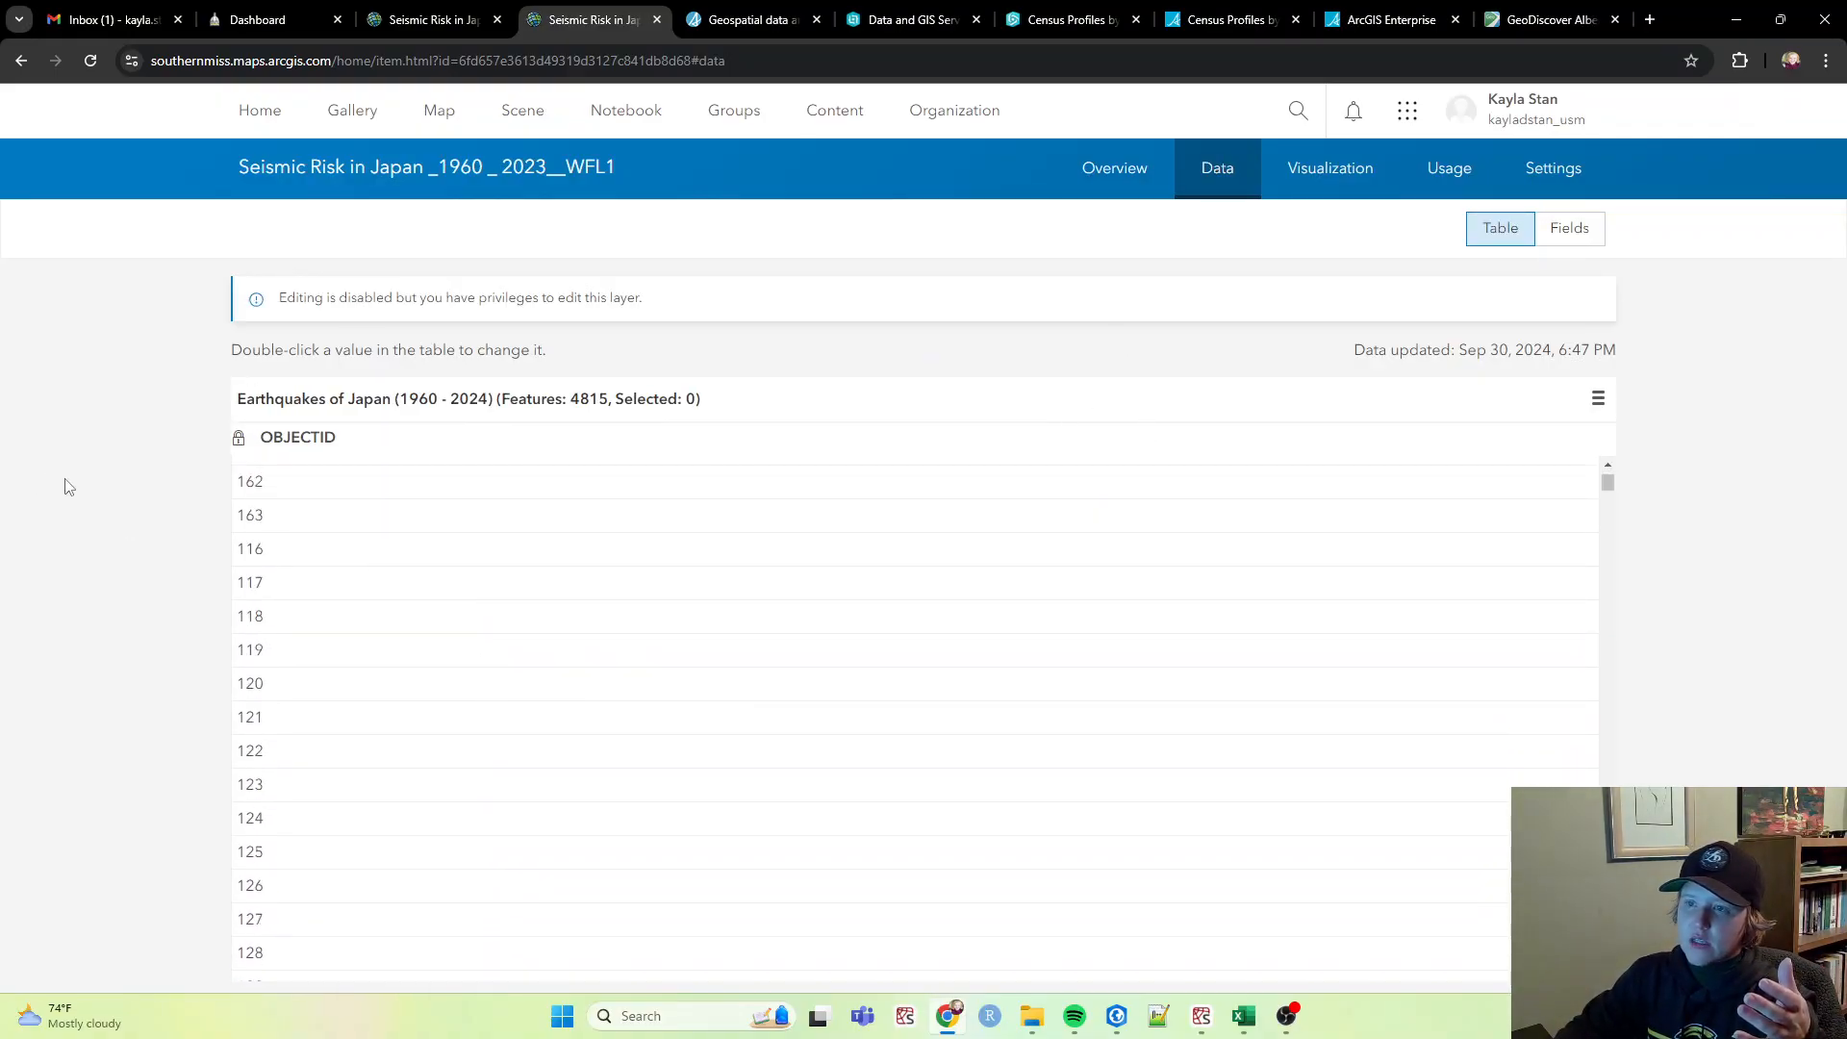
pyautogui.moveTo(1608, 484); pyautogui.dragTo(1731, 373)
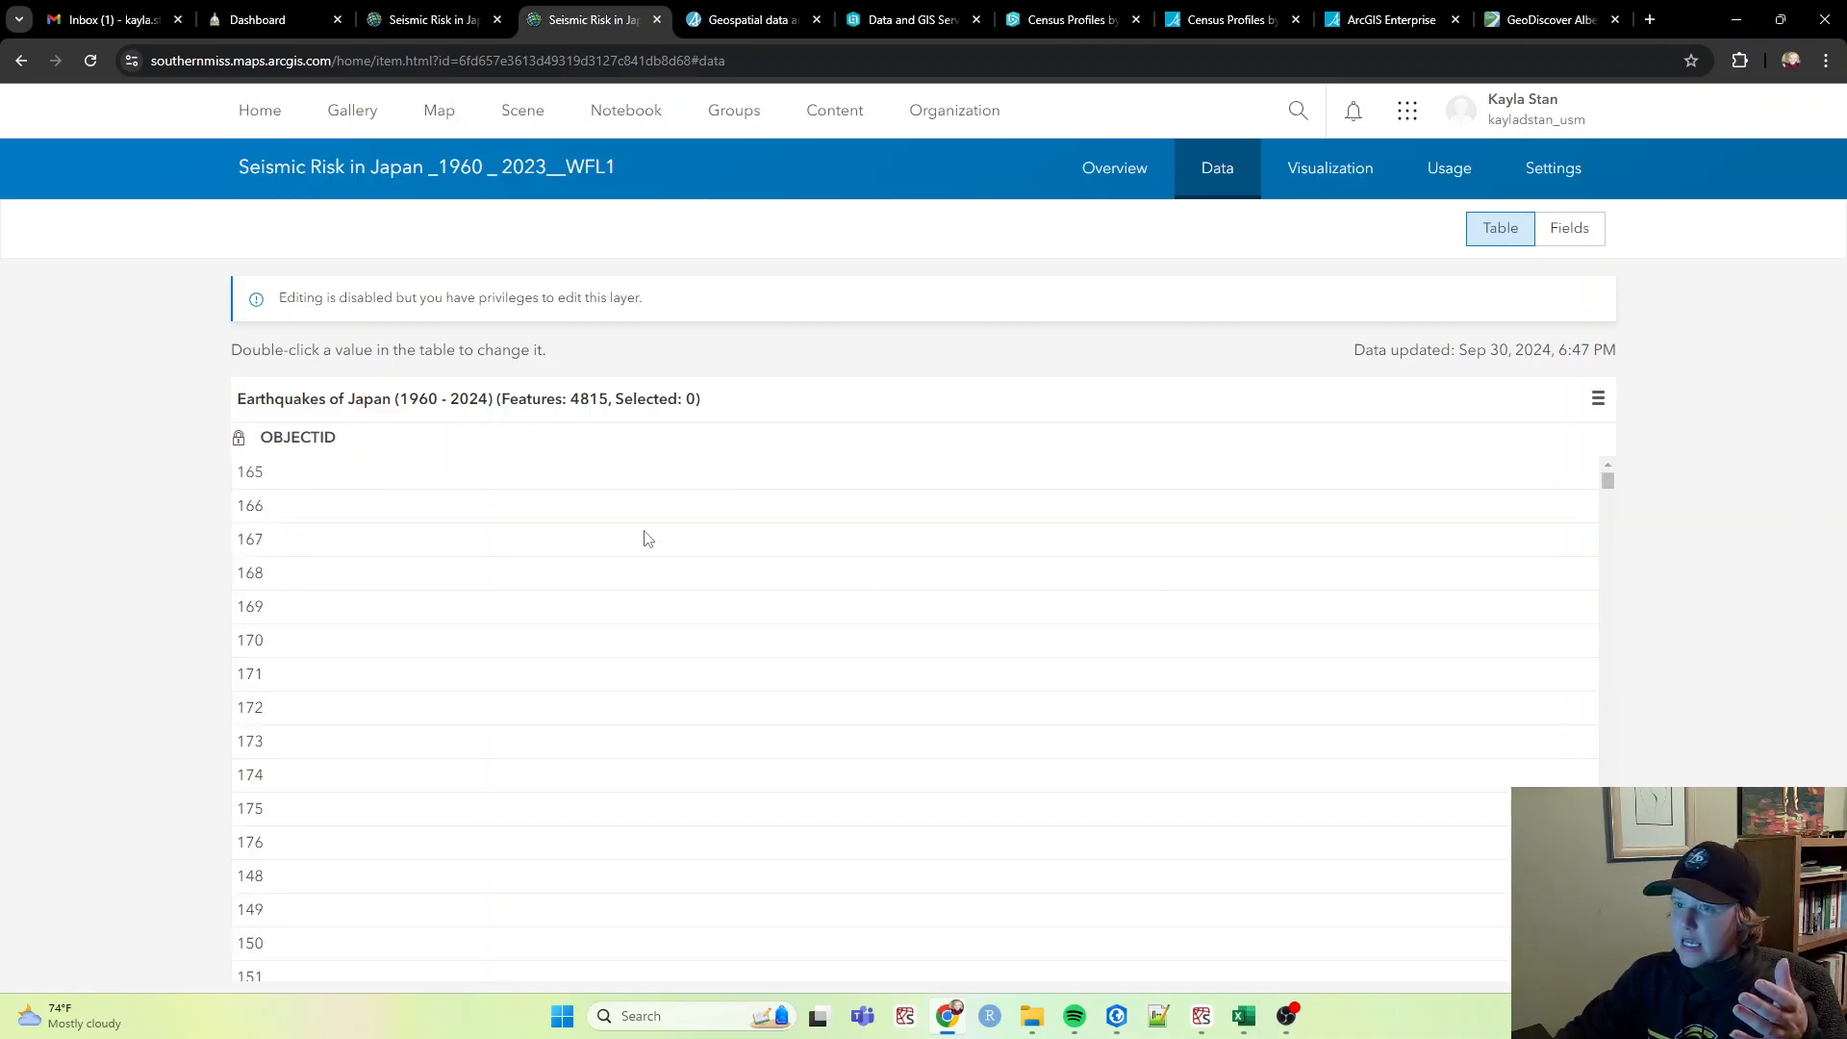
pyautogui.click(1595, 398)
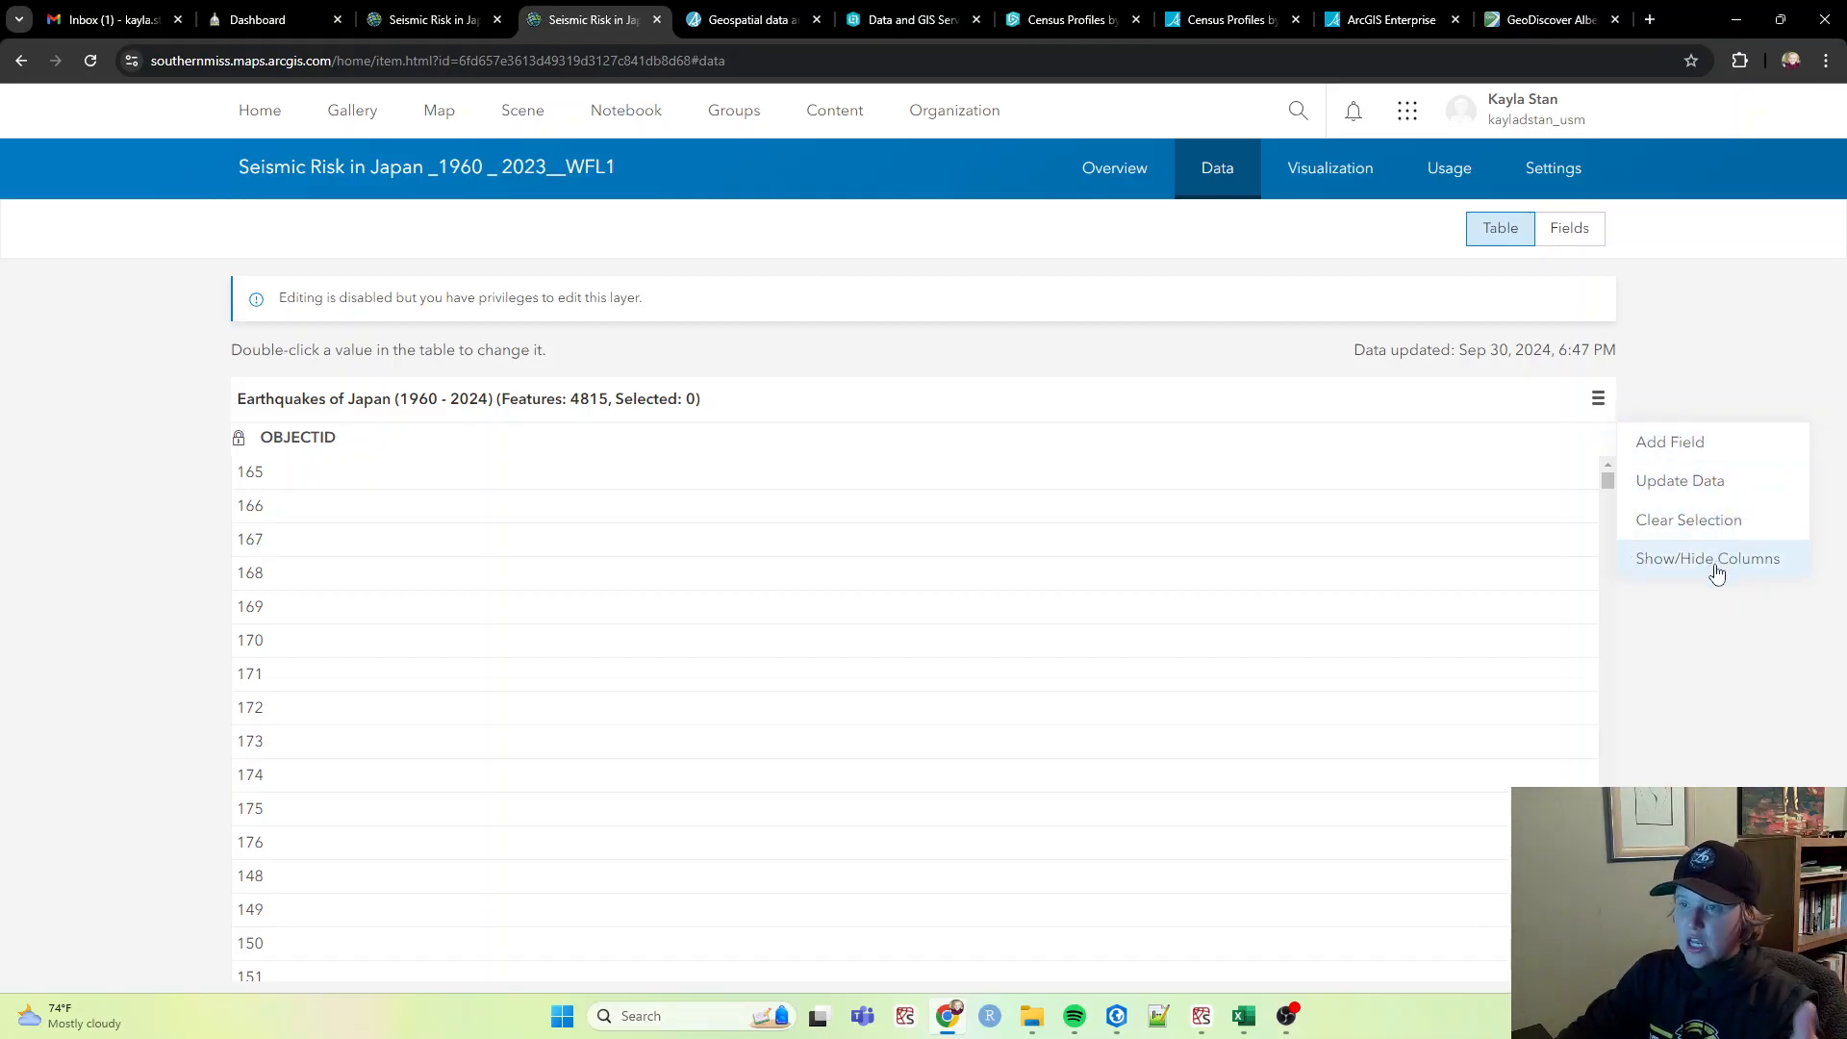
pyautogui.moveTo(276, 301); pyautogui.dragTo(660, 309)
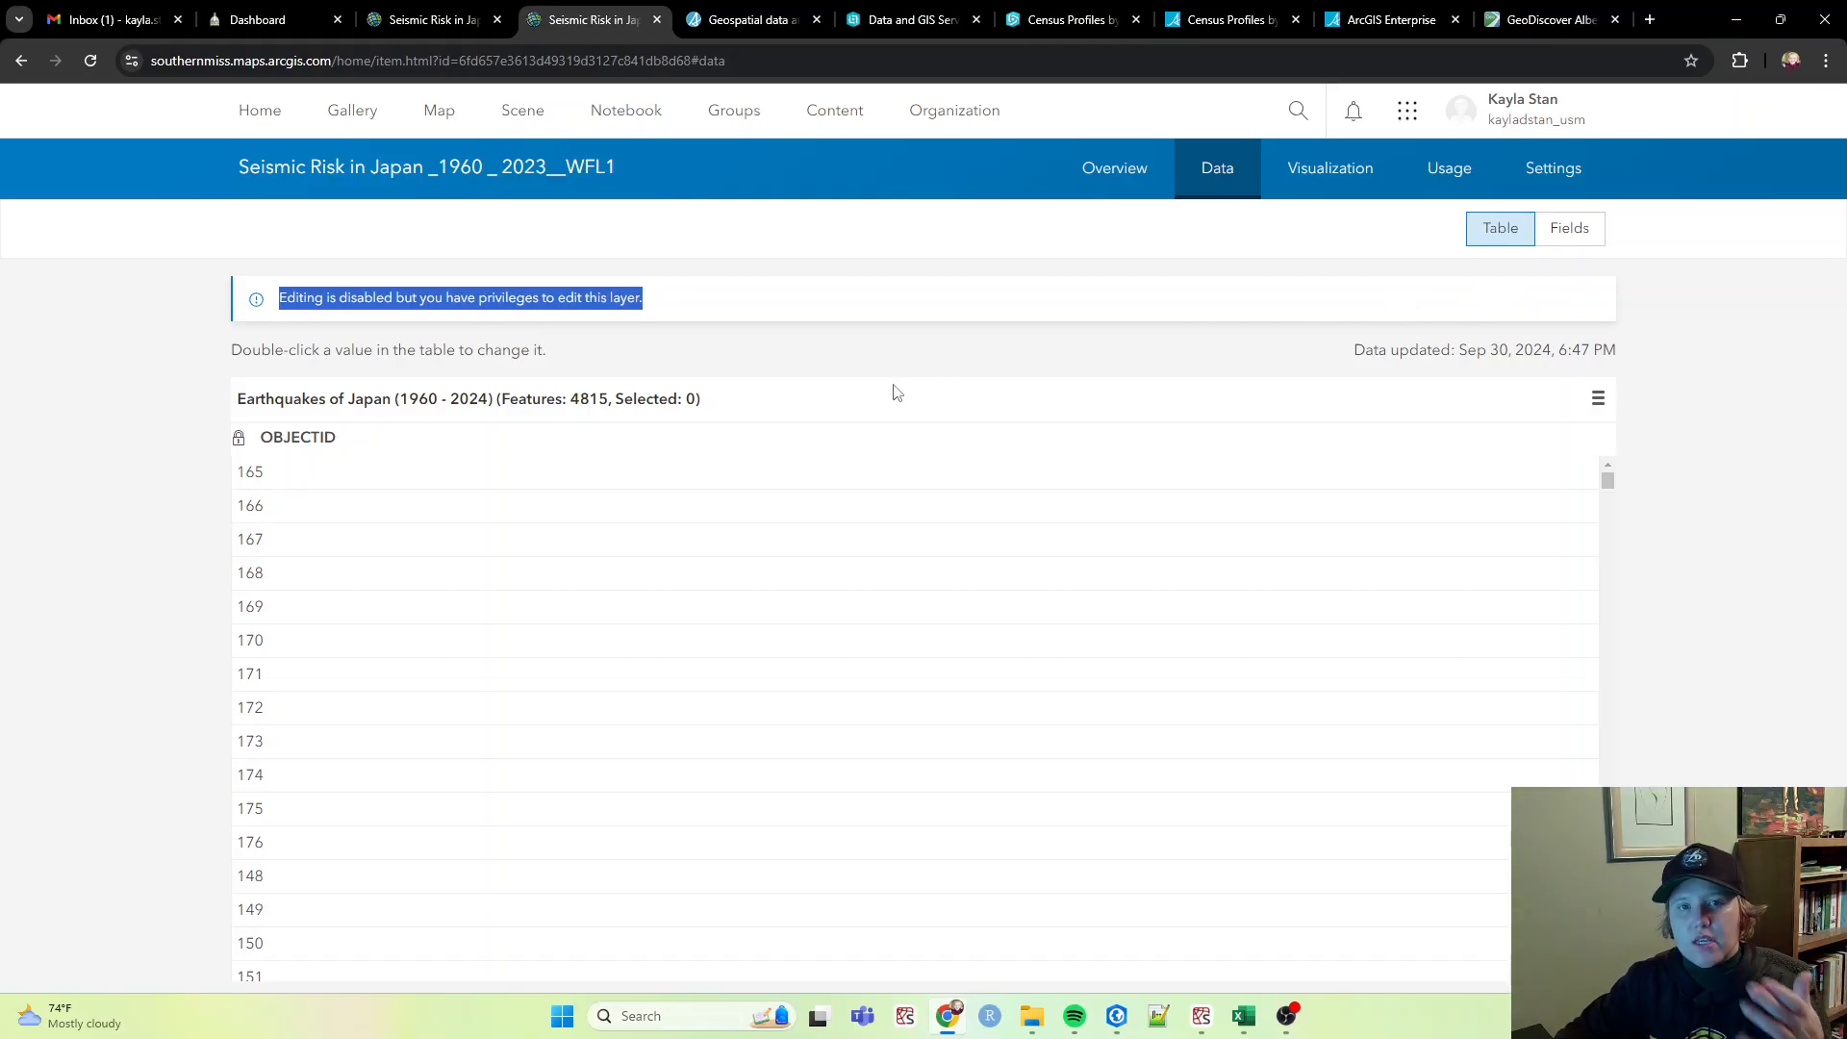
# Step: Review the layer's complete field list, checking the display names, field names and data types
pyautogui.click(1594, 228)
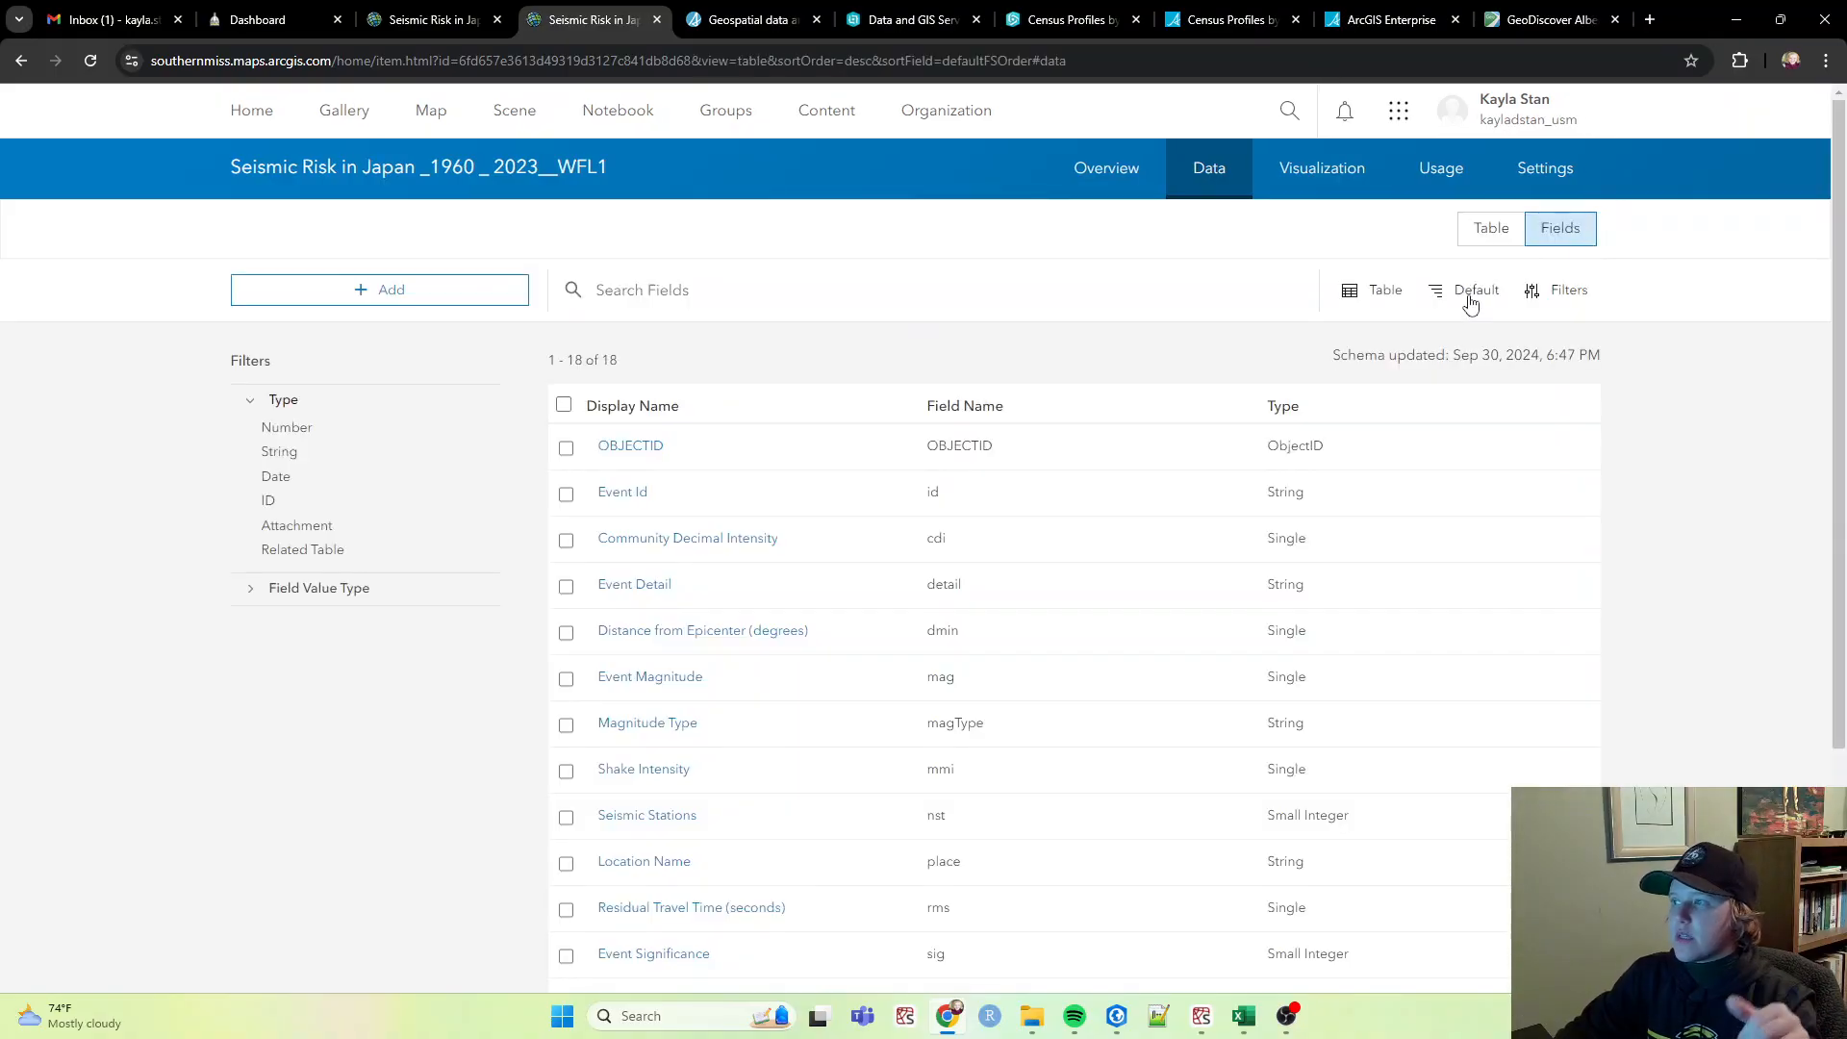
pyautogui.scroll(-3, 1225, 519)
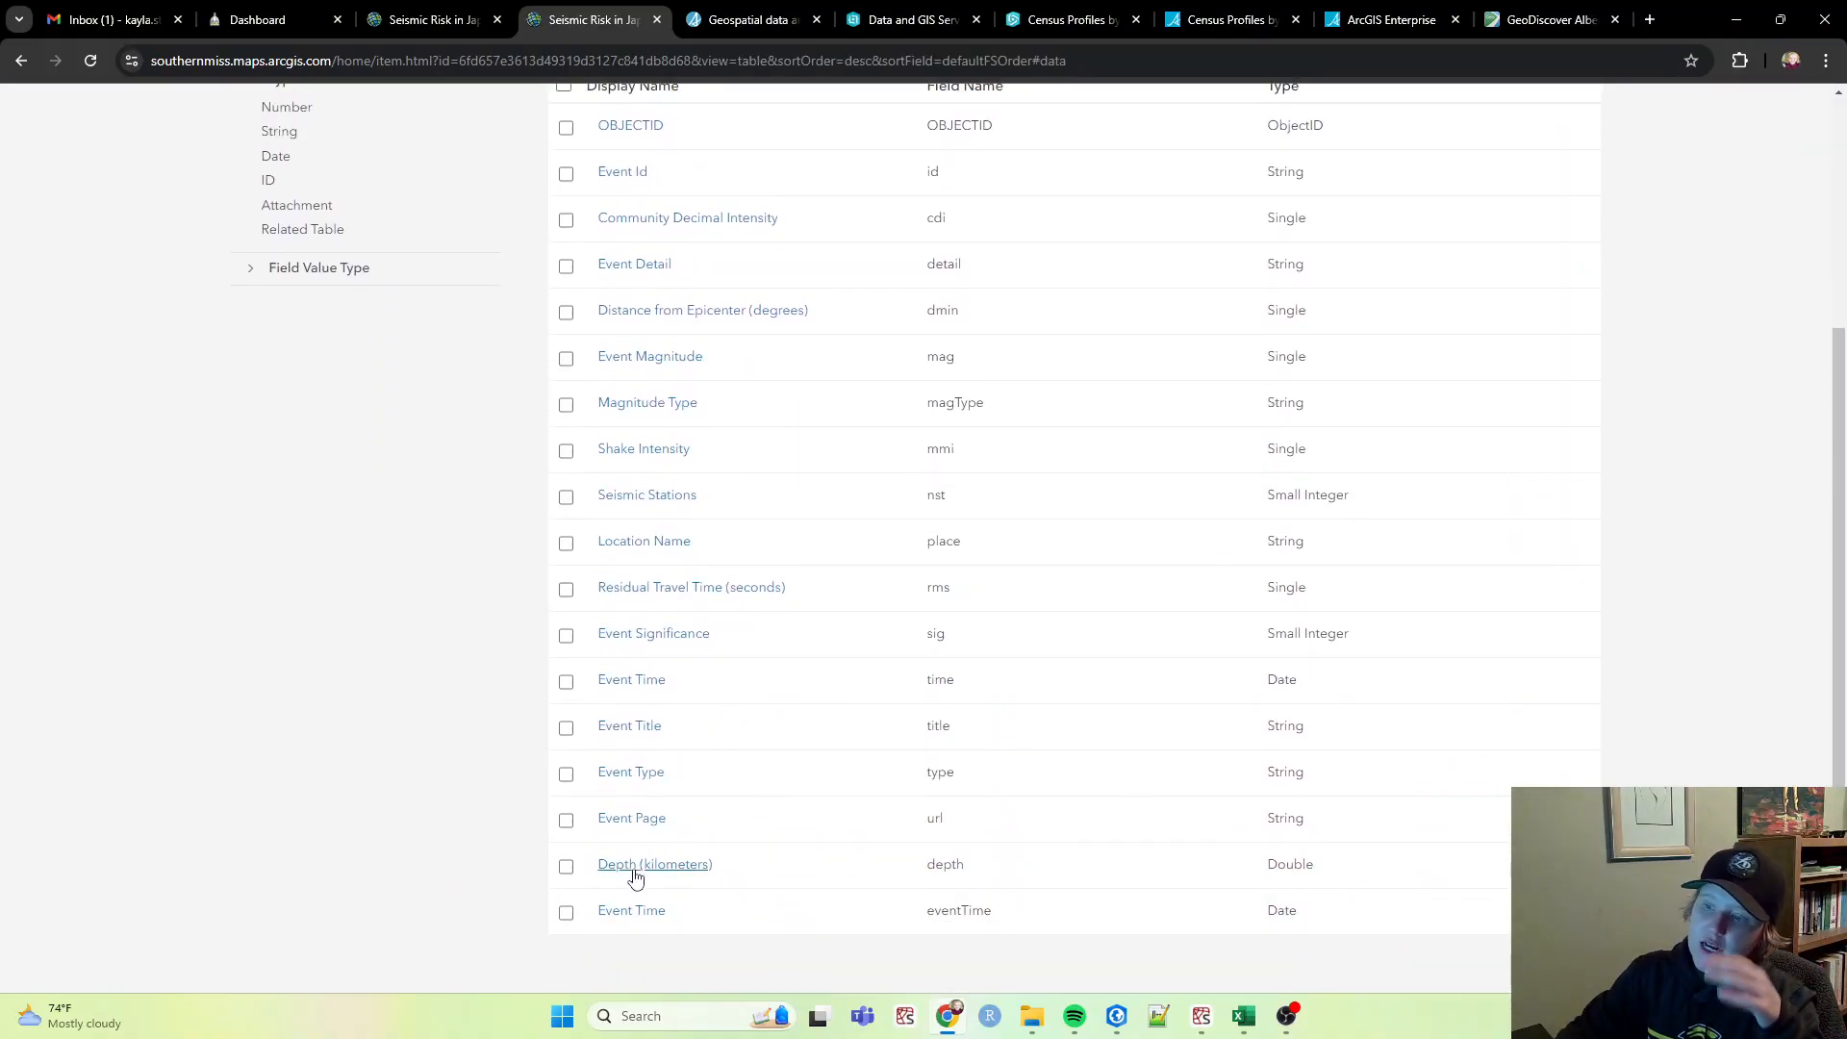
pyautogui.scroll(2, 625, 935)
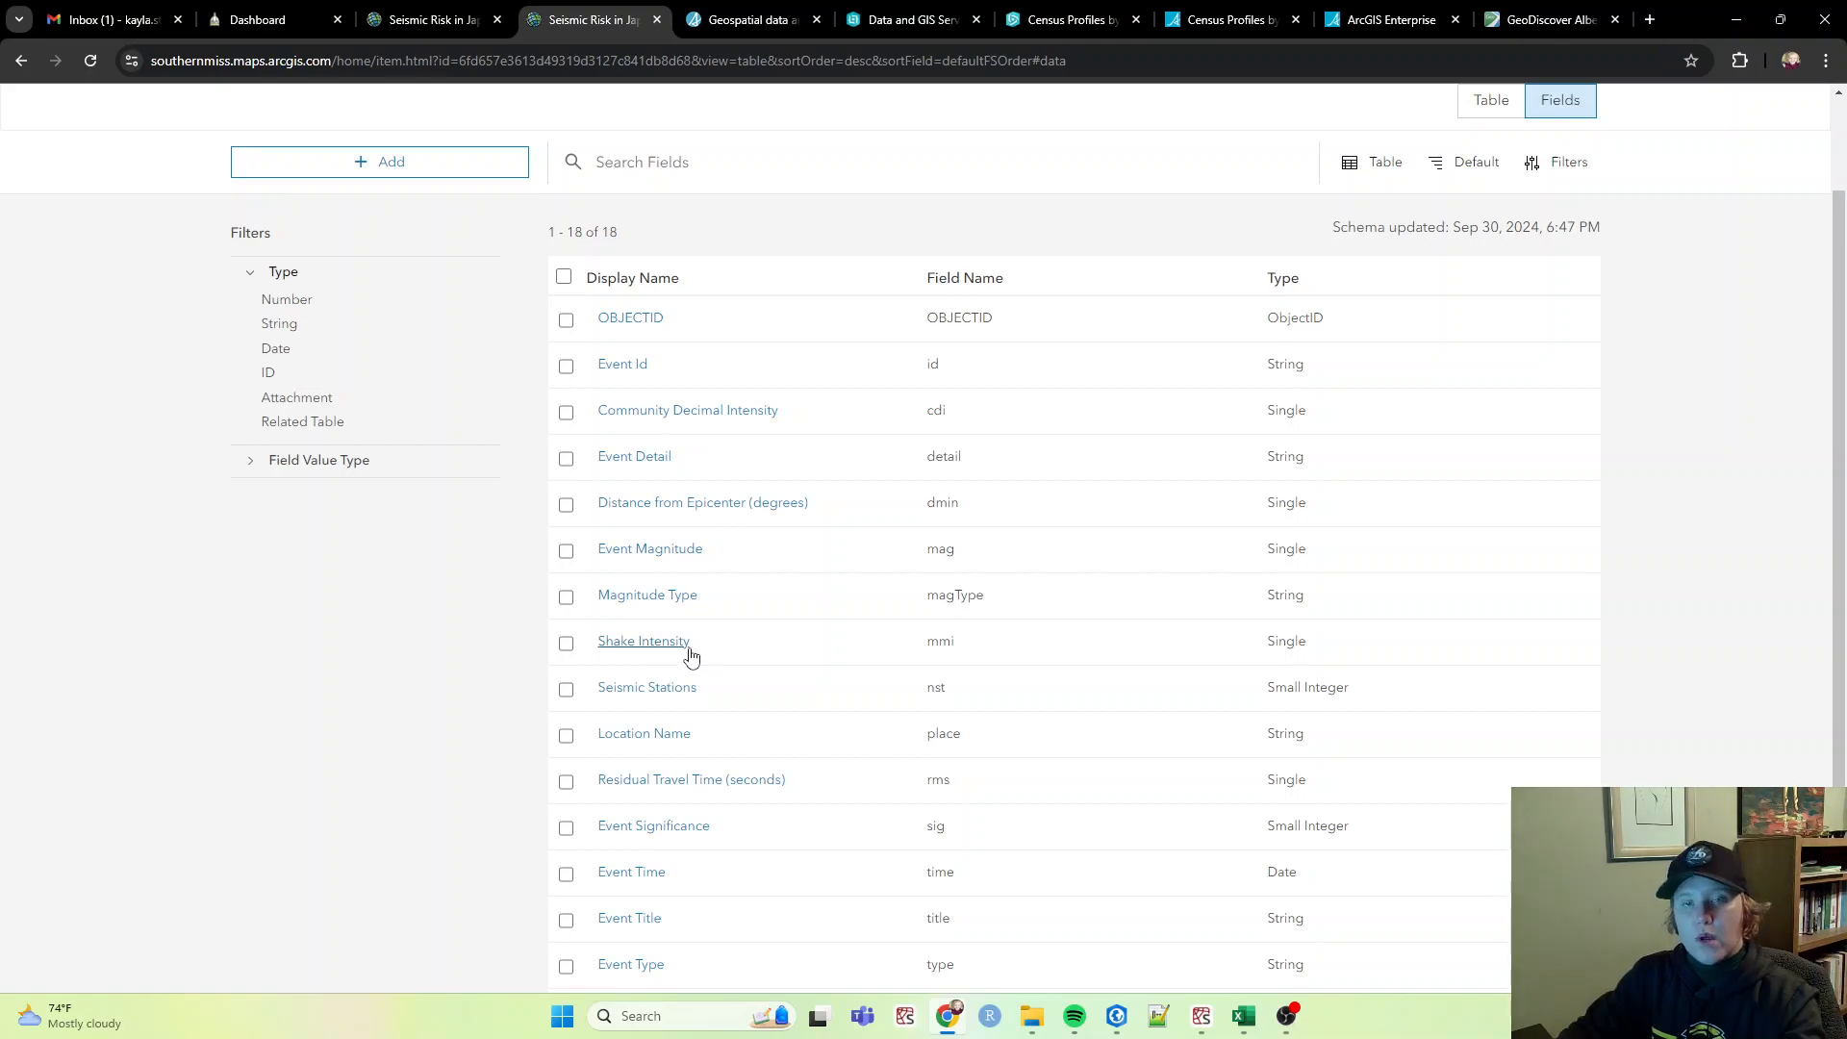
pyautogui.scroll(1, 1600, 248)
pyautogui.scroll(1, 1599, 248)
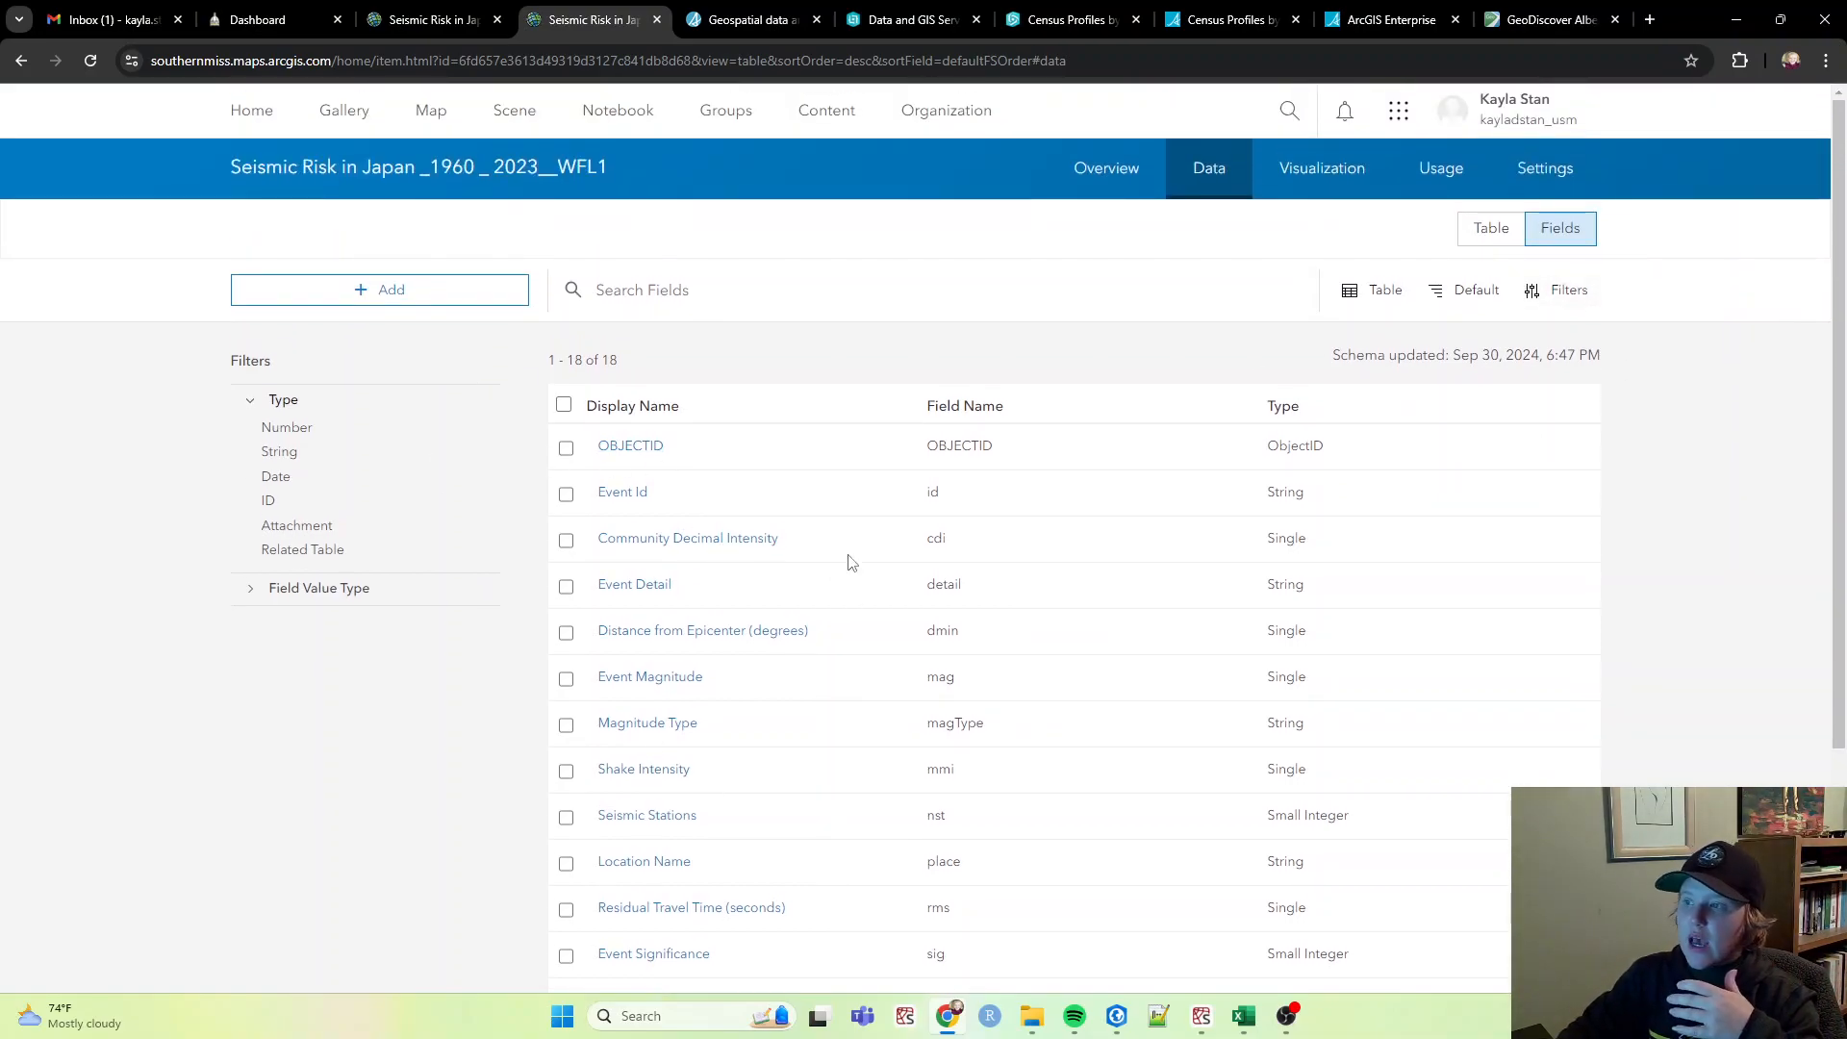
pyautogui.scroll(-3, 919, 561)
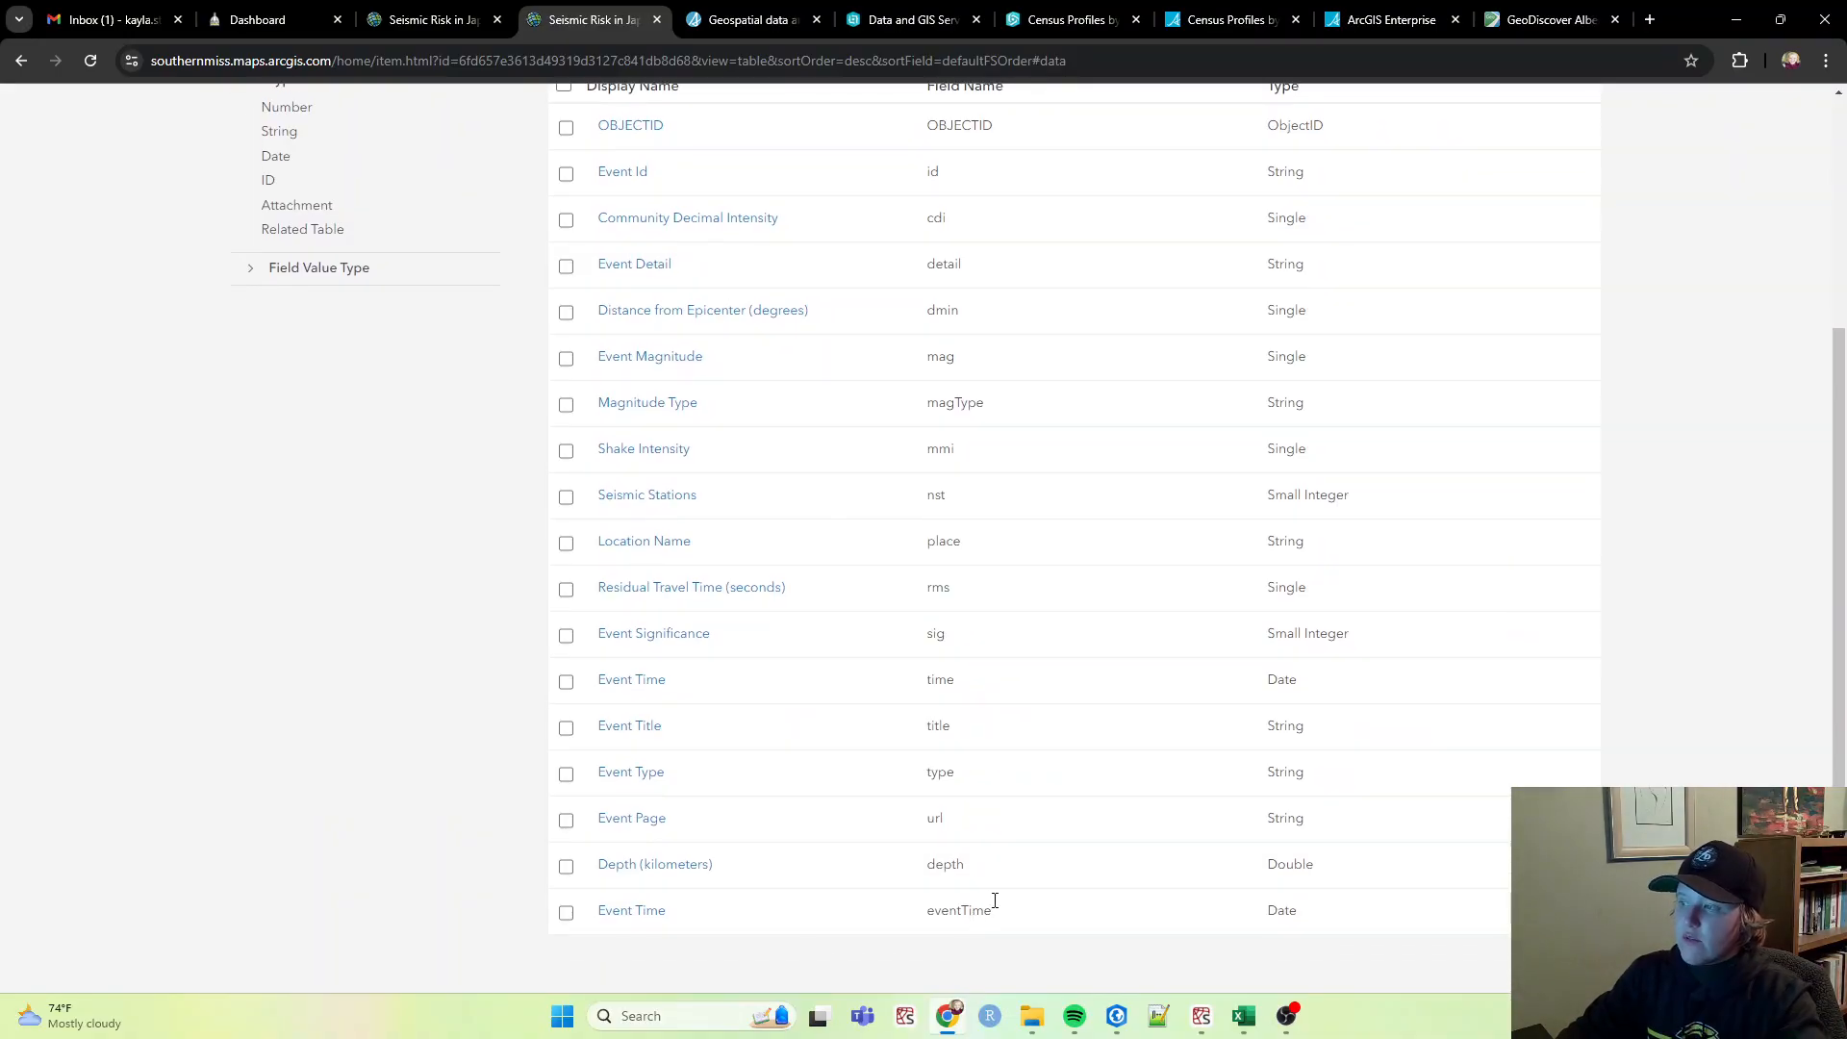
# Step: Preview the earthquake layer's map visualization and check its usage statistics for the past 24 hours
pyautogui.scroll(3, 1418, 639)
pyautogui.click(1321, 167)
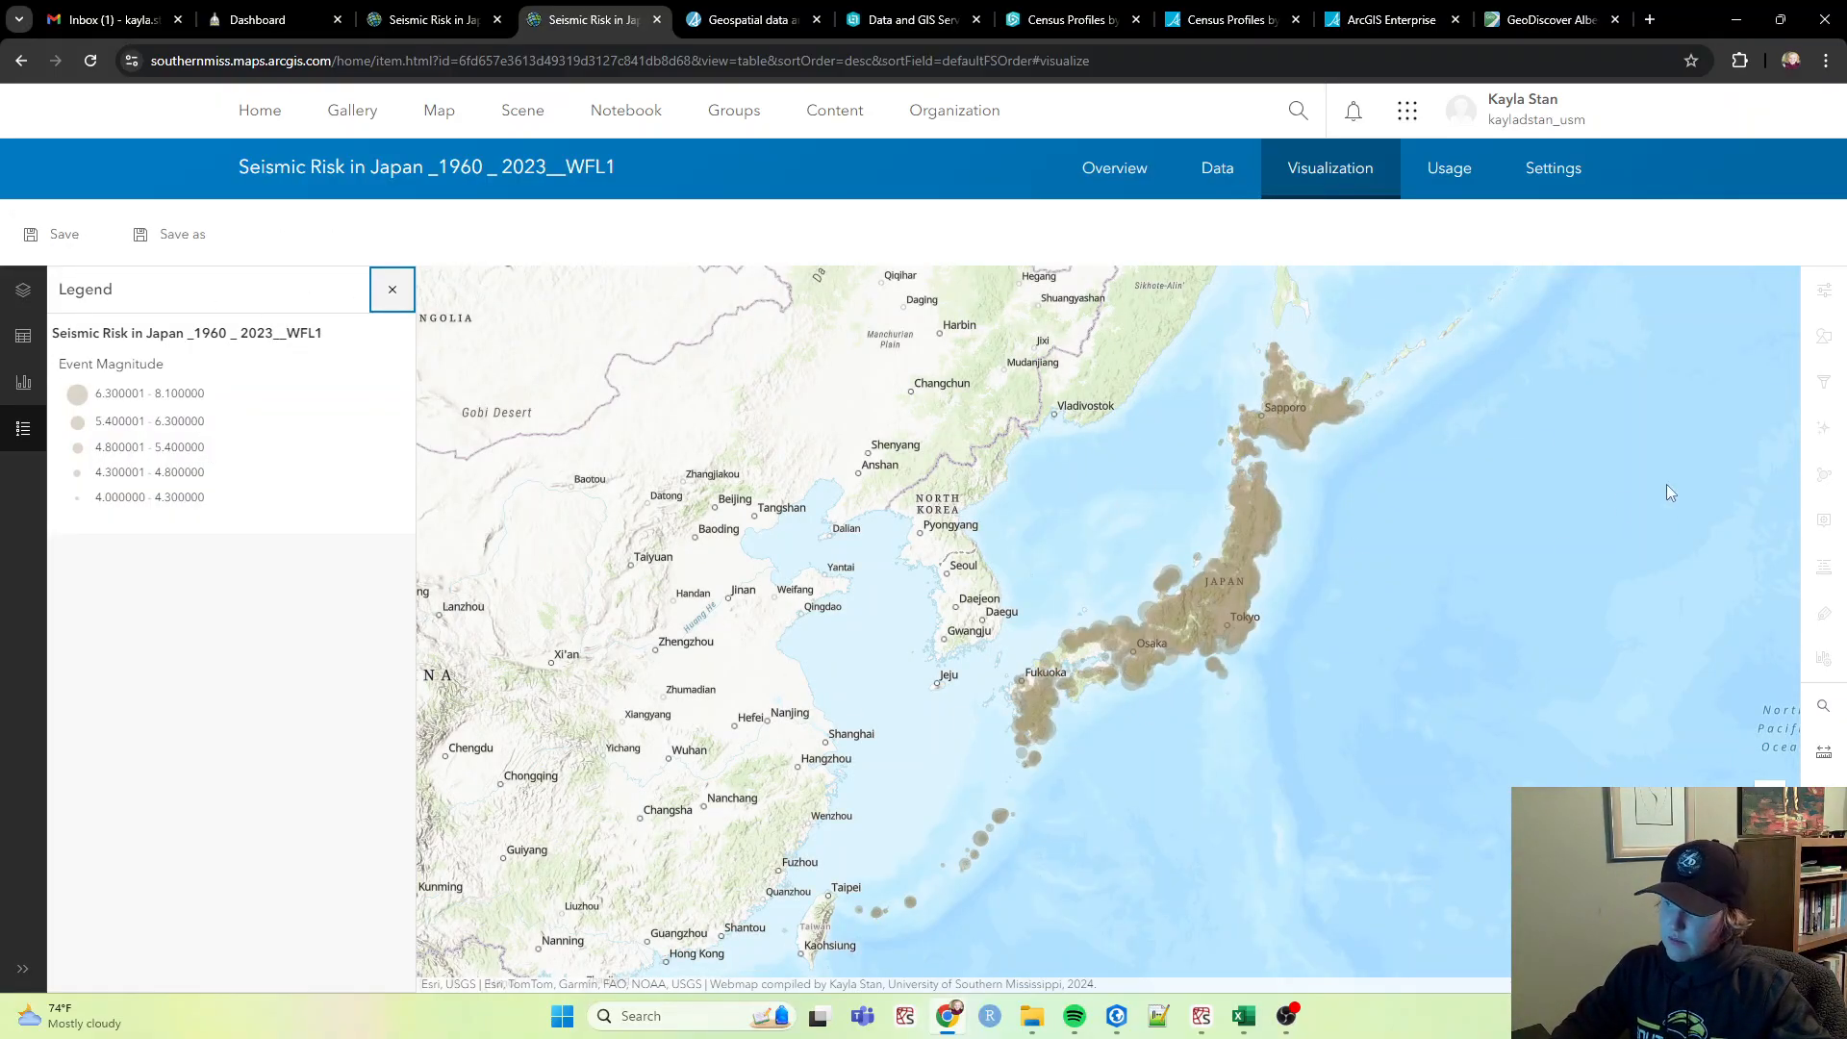
pyautogui.click(1448, 172)
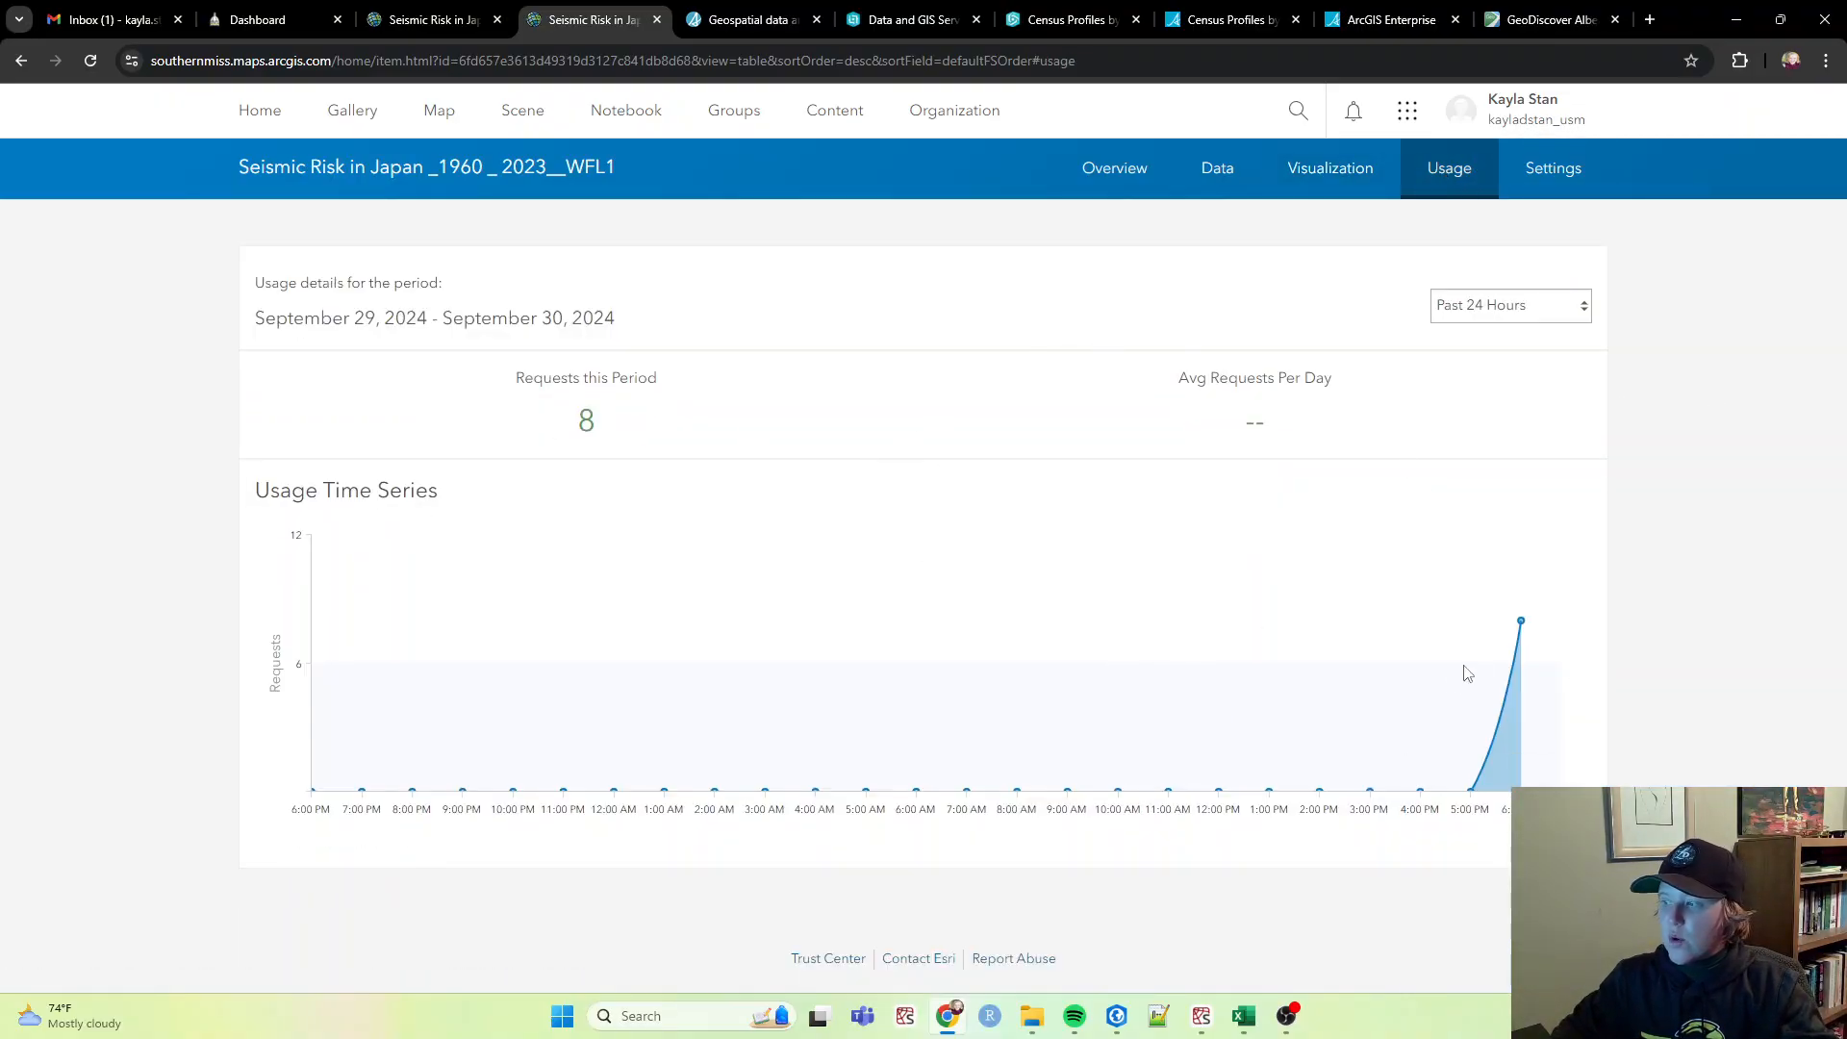
# Step: Review the layer's general and hosted feature layer settings, including delete protection, editing, cache control and data export
pyautogui.click(1546, 169)
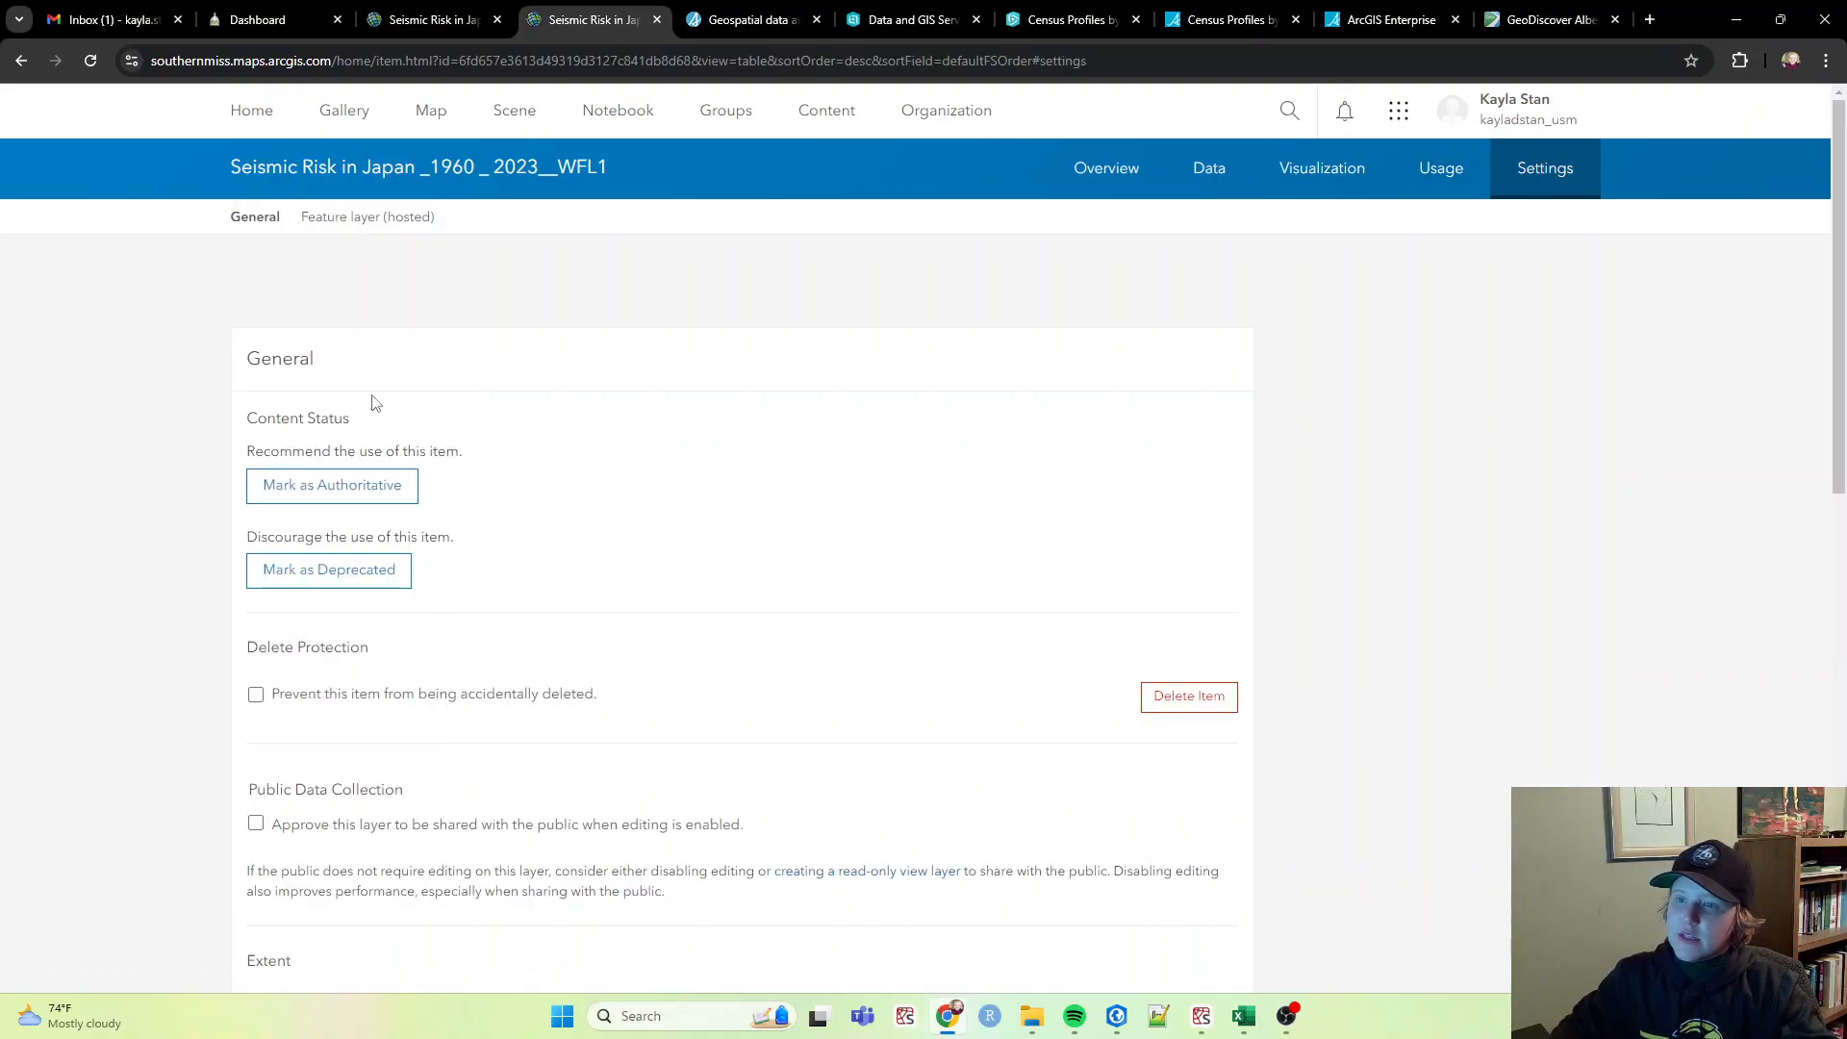
pyautogui.scroll(-4, 577, 721)
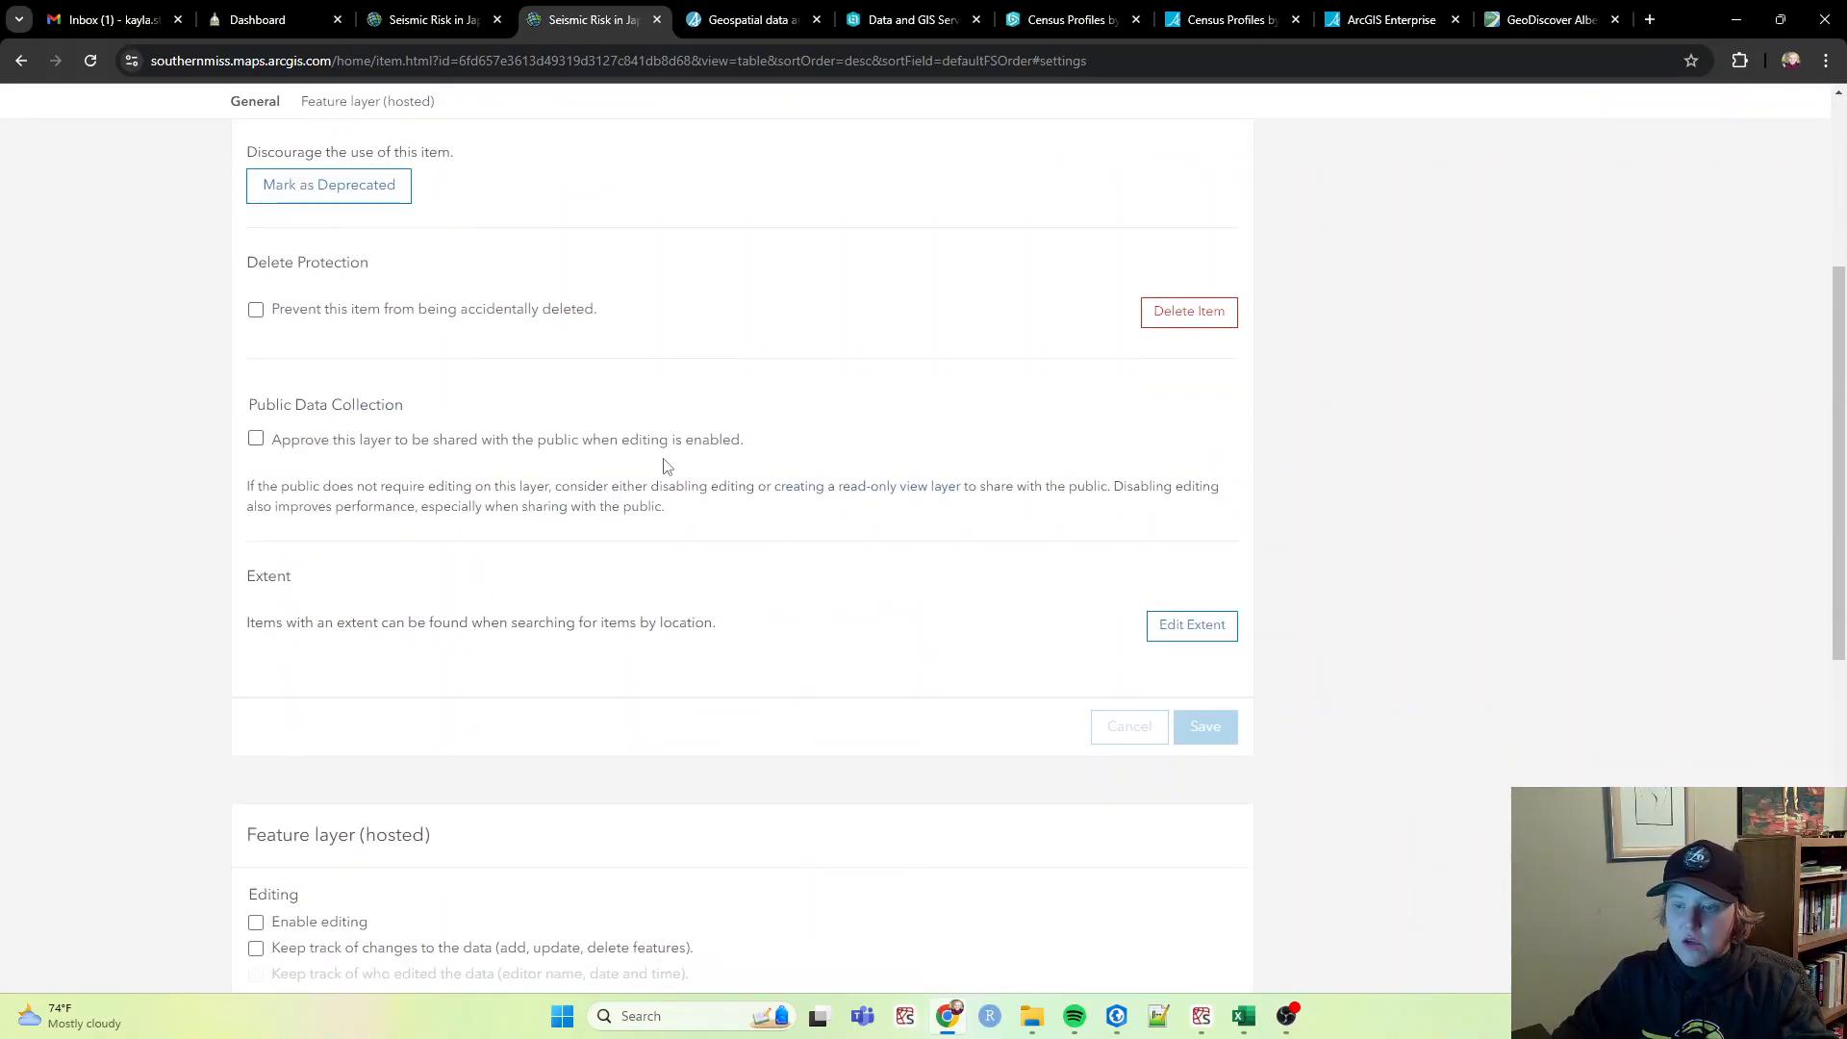
pyautogui.scroll(-4, 666, 465)
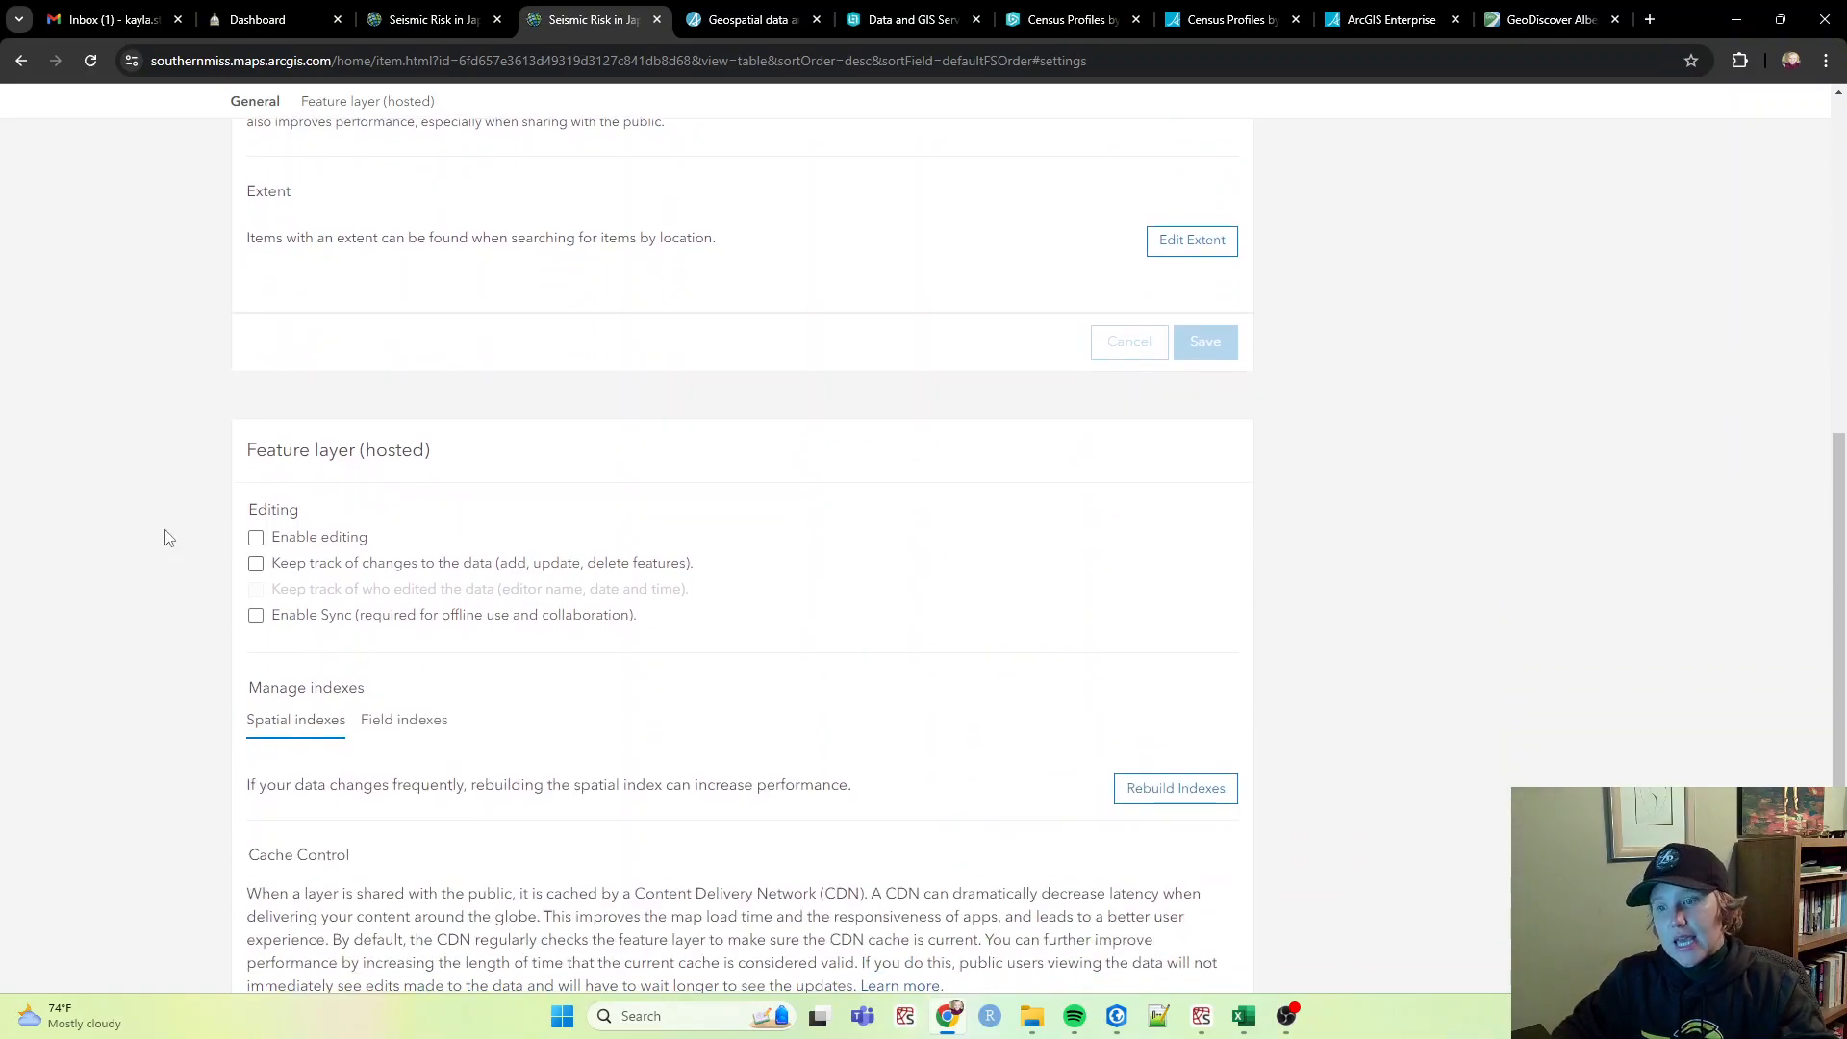
pyautogui.scroll(-3, 394, 562)
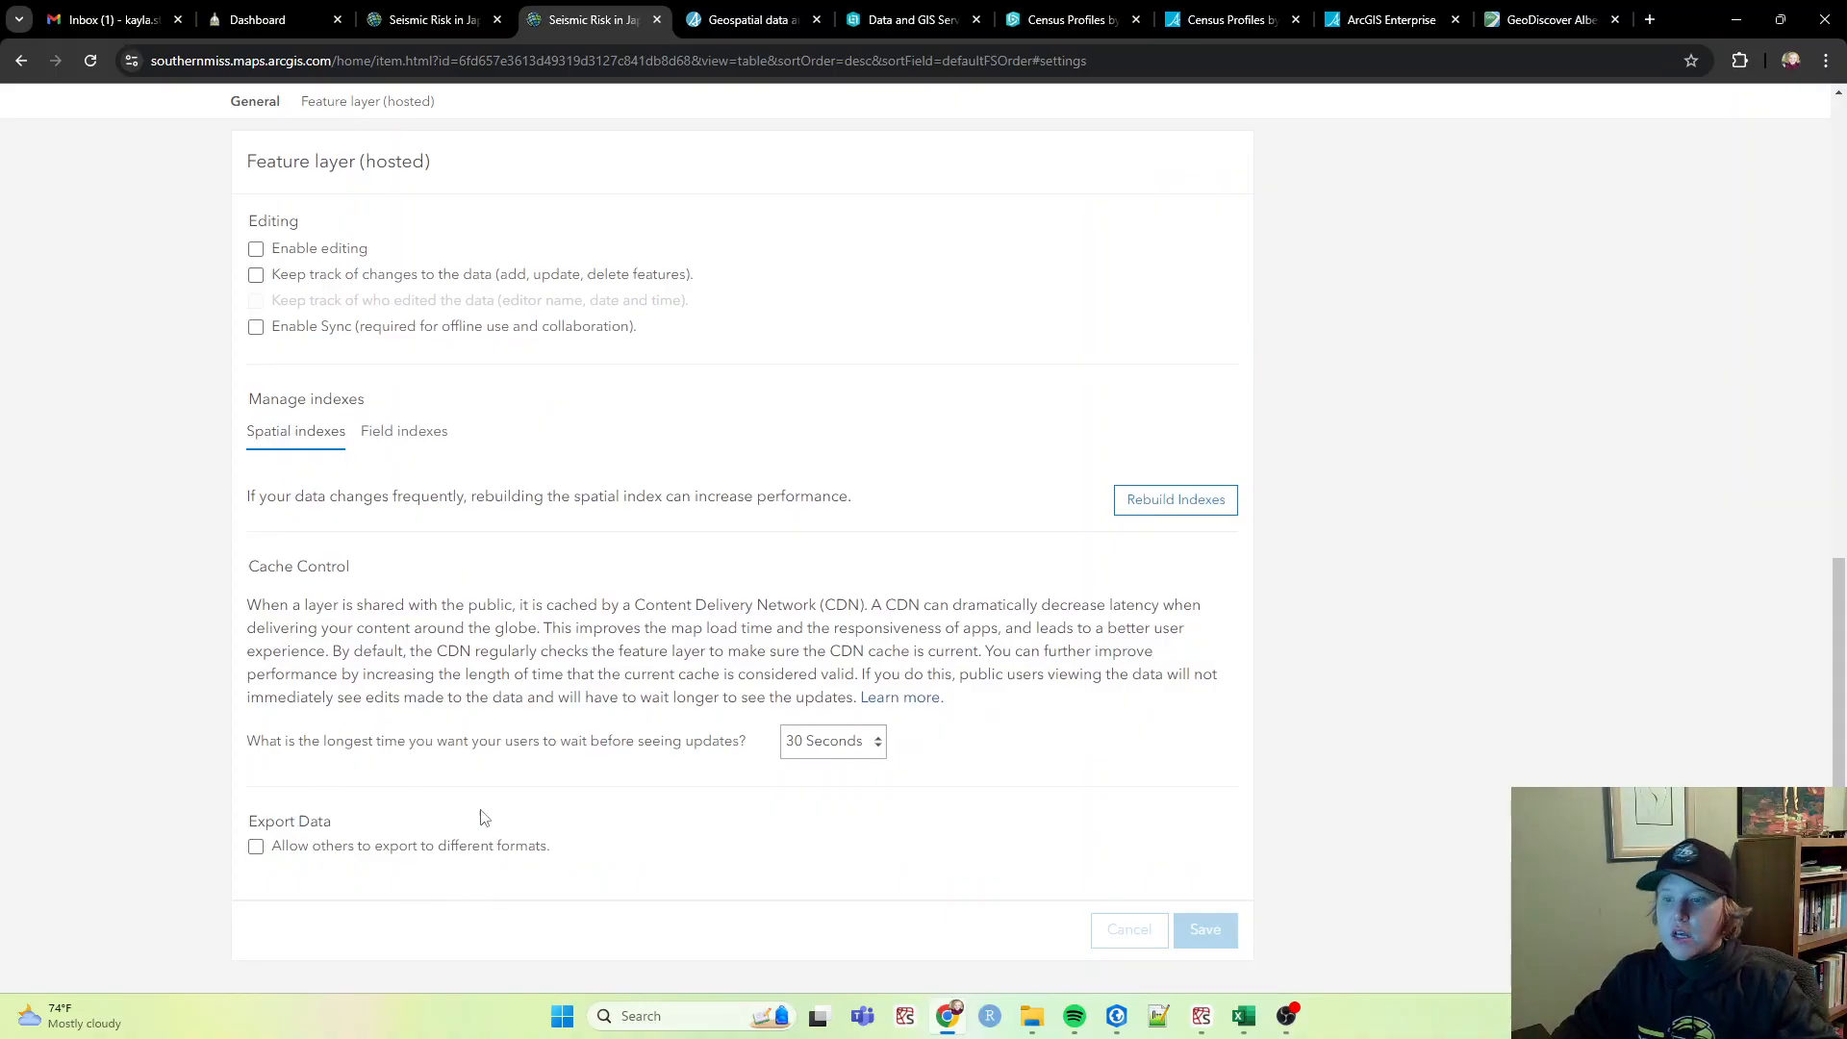
pyautogui.scroll(-1, 484, 813)
pyautogui.scroll(15, 539, 770)
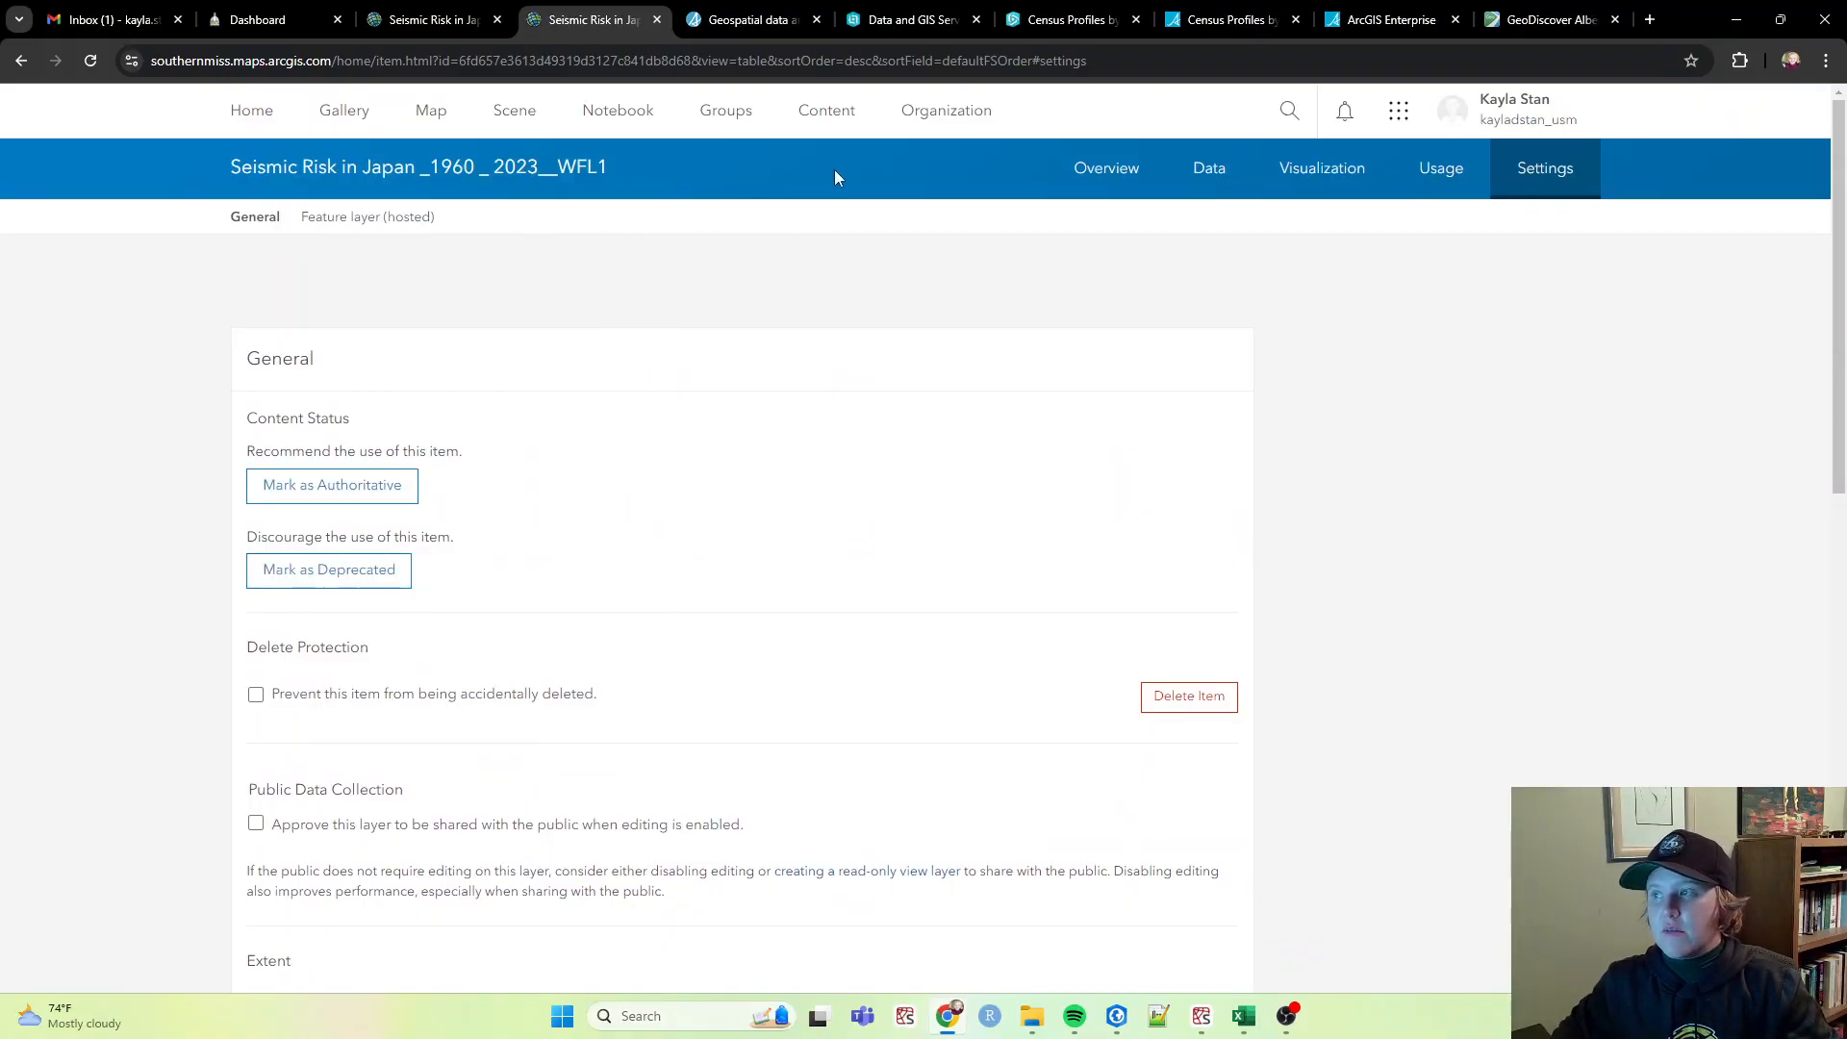
# Step: Return to the layer's overview, start editing its title and remove the "__WFL1" suffix
pyautogui.click(1108, 179)
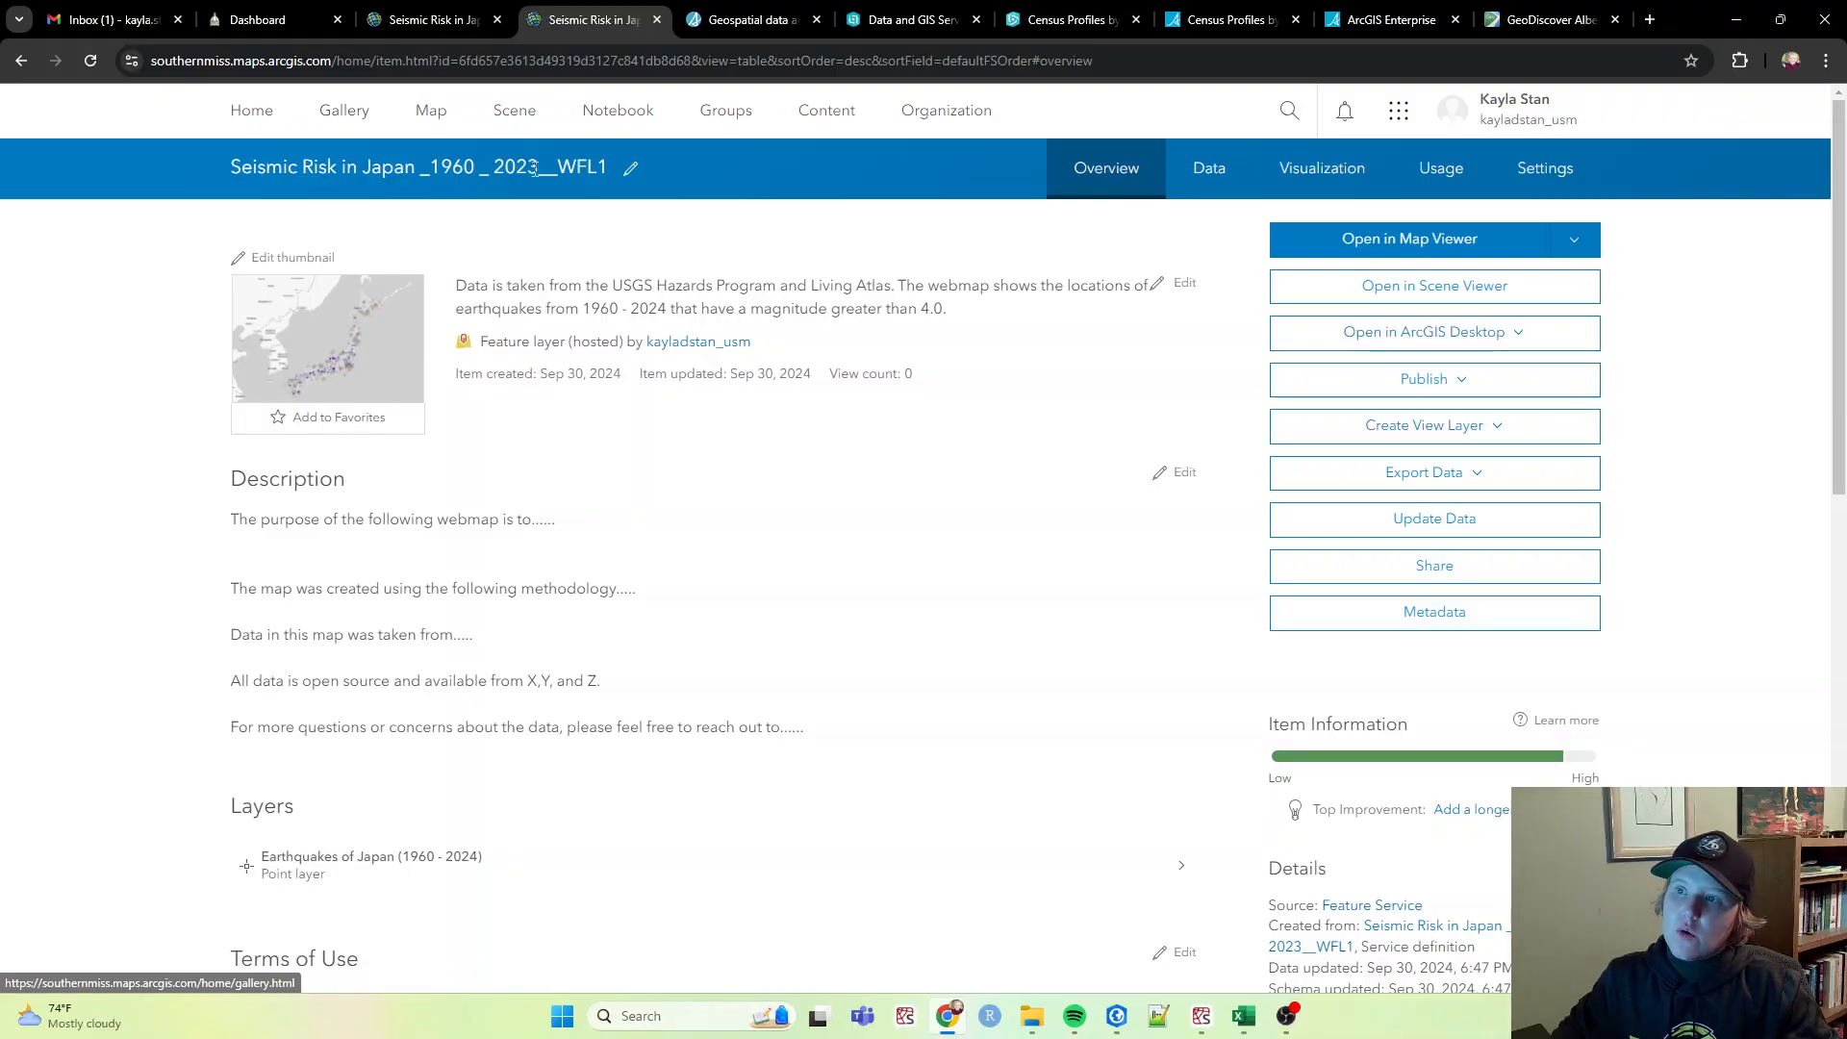
pyautogui.click(631, 168)
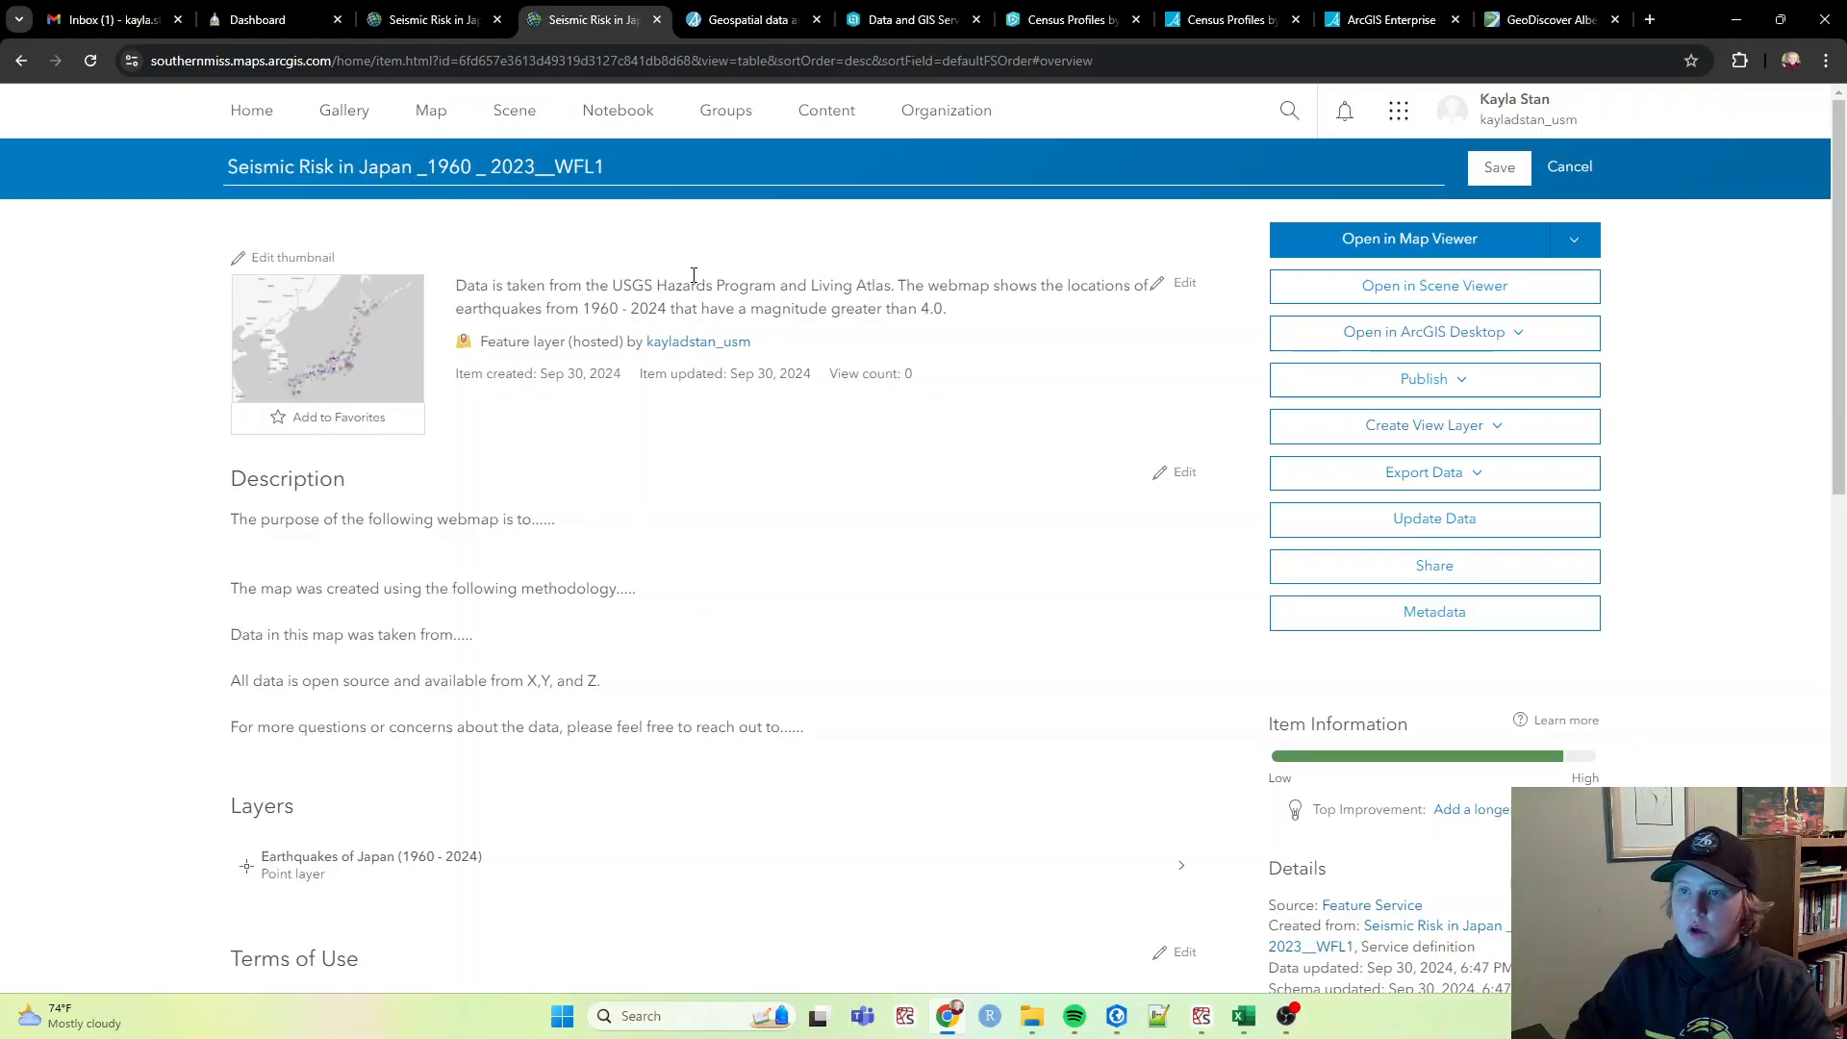
pyautogui.hotkey('ctrl', 'shift', 'Right')
pyautogui.hotkey('ctrl', 'shift', 'Right')
pyautogui.hotkey('ctrl', 'shift', 'Right')
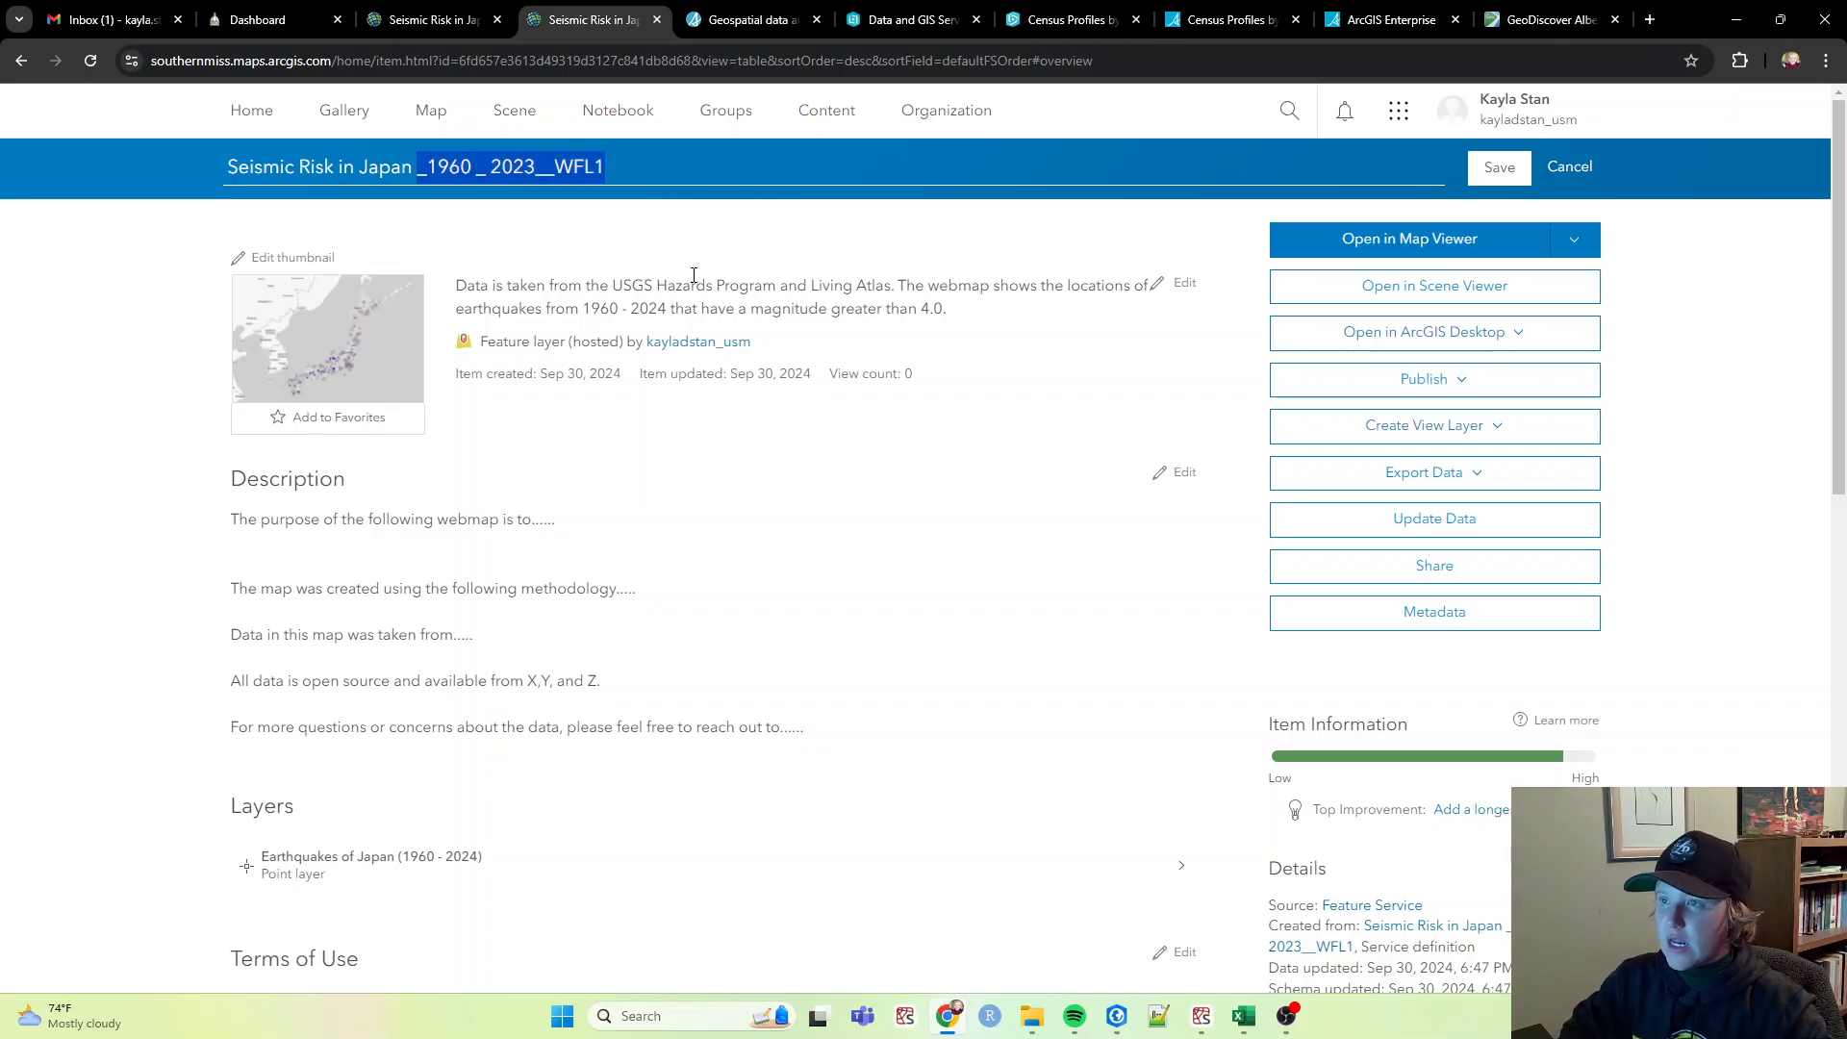
pyautogui.press('Right')
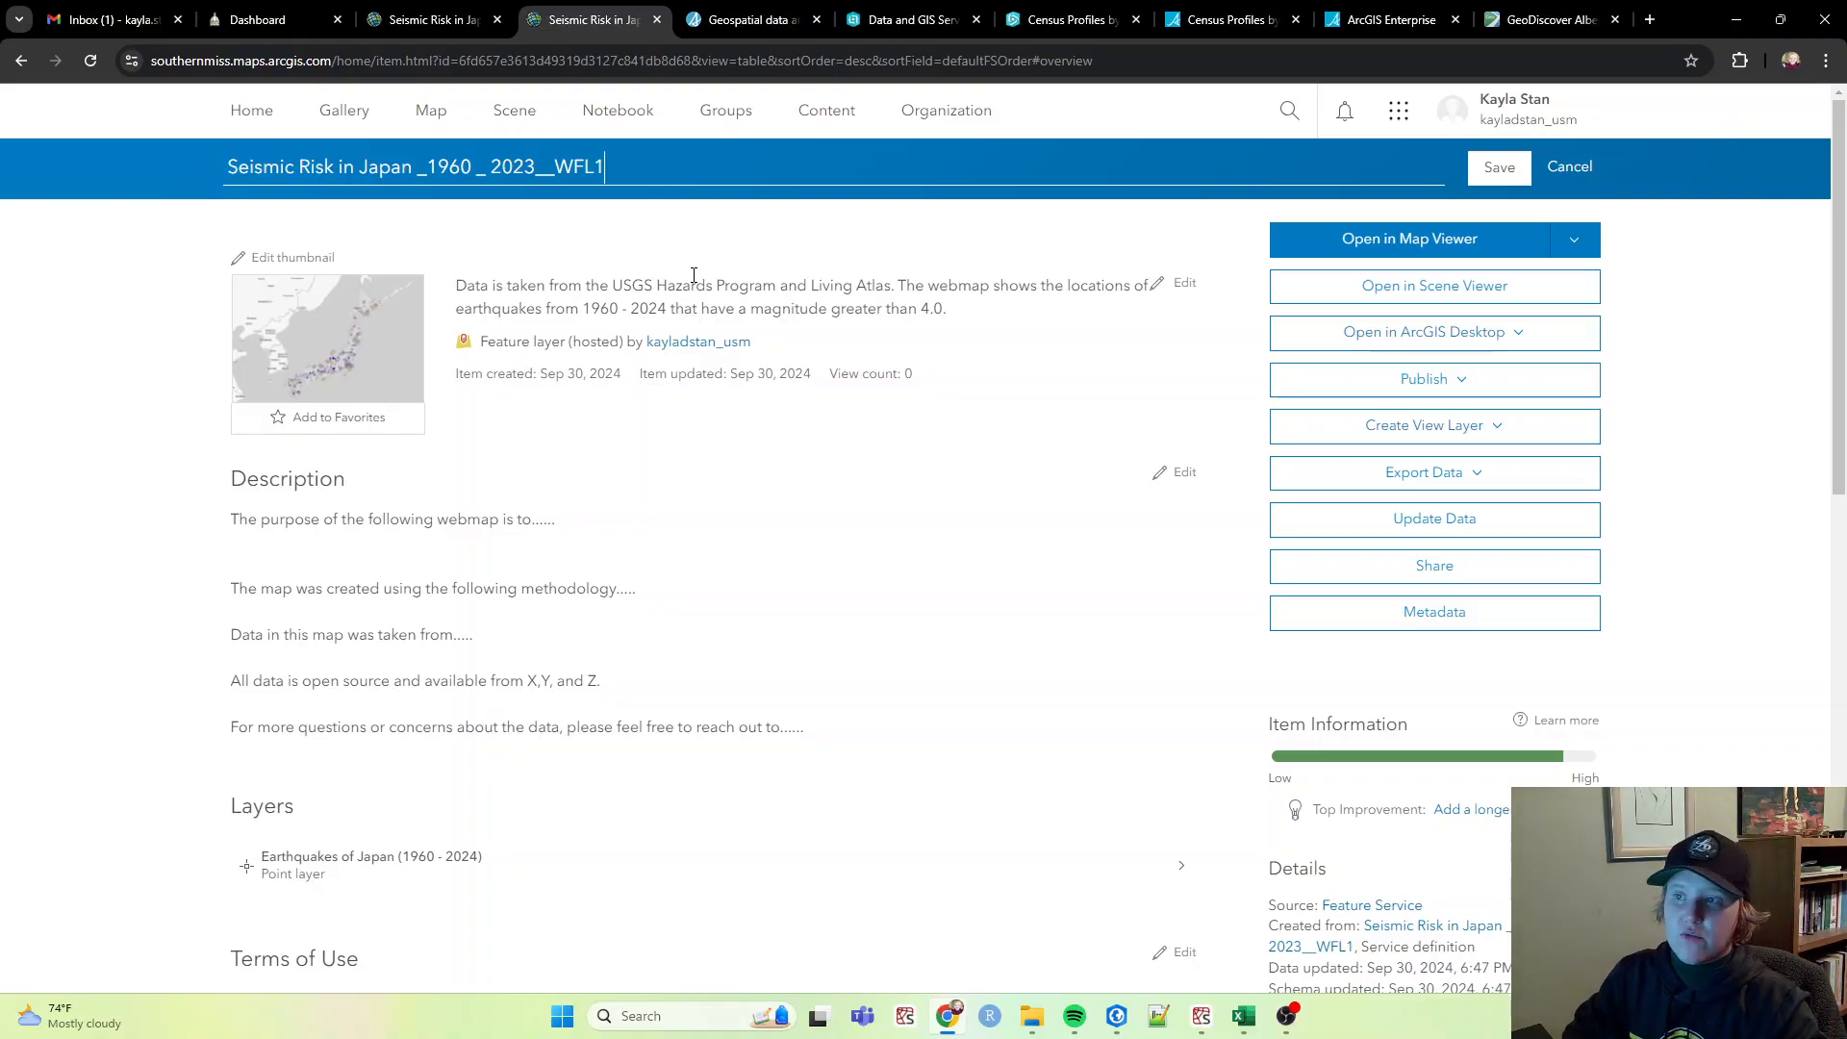
pyautogui.hotkey('ctrl', 'shift', 'Left')
pyautogui.hotkey('shift', 'Right')
pyautogui.hotkey('shift', 'Right')
pyautogui.hotkey('shift', 'Right')
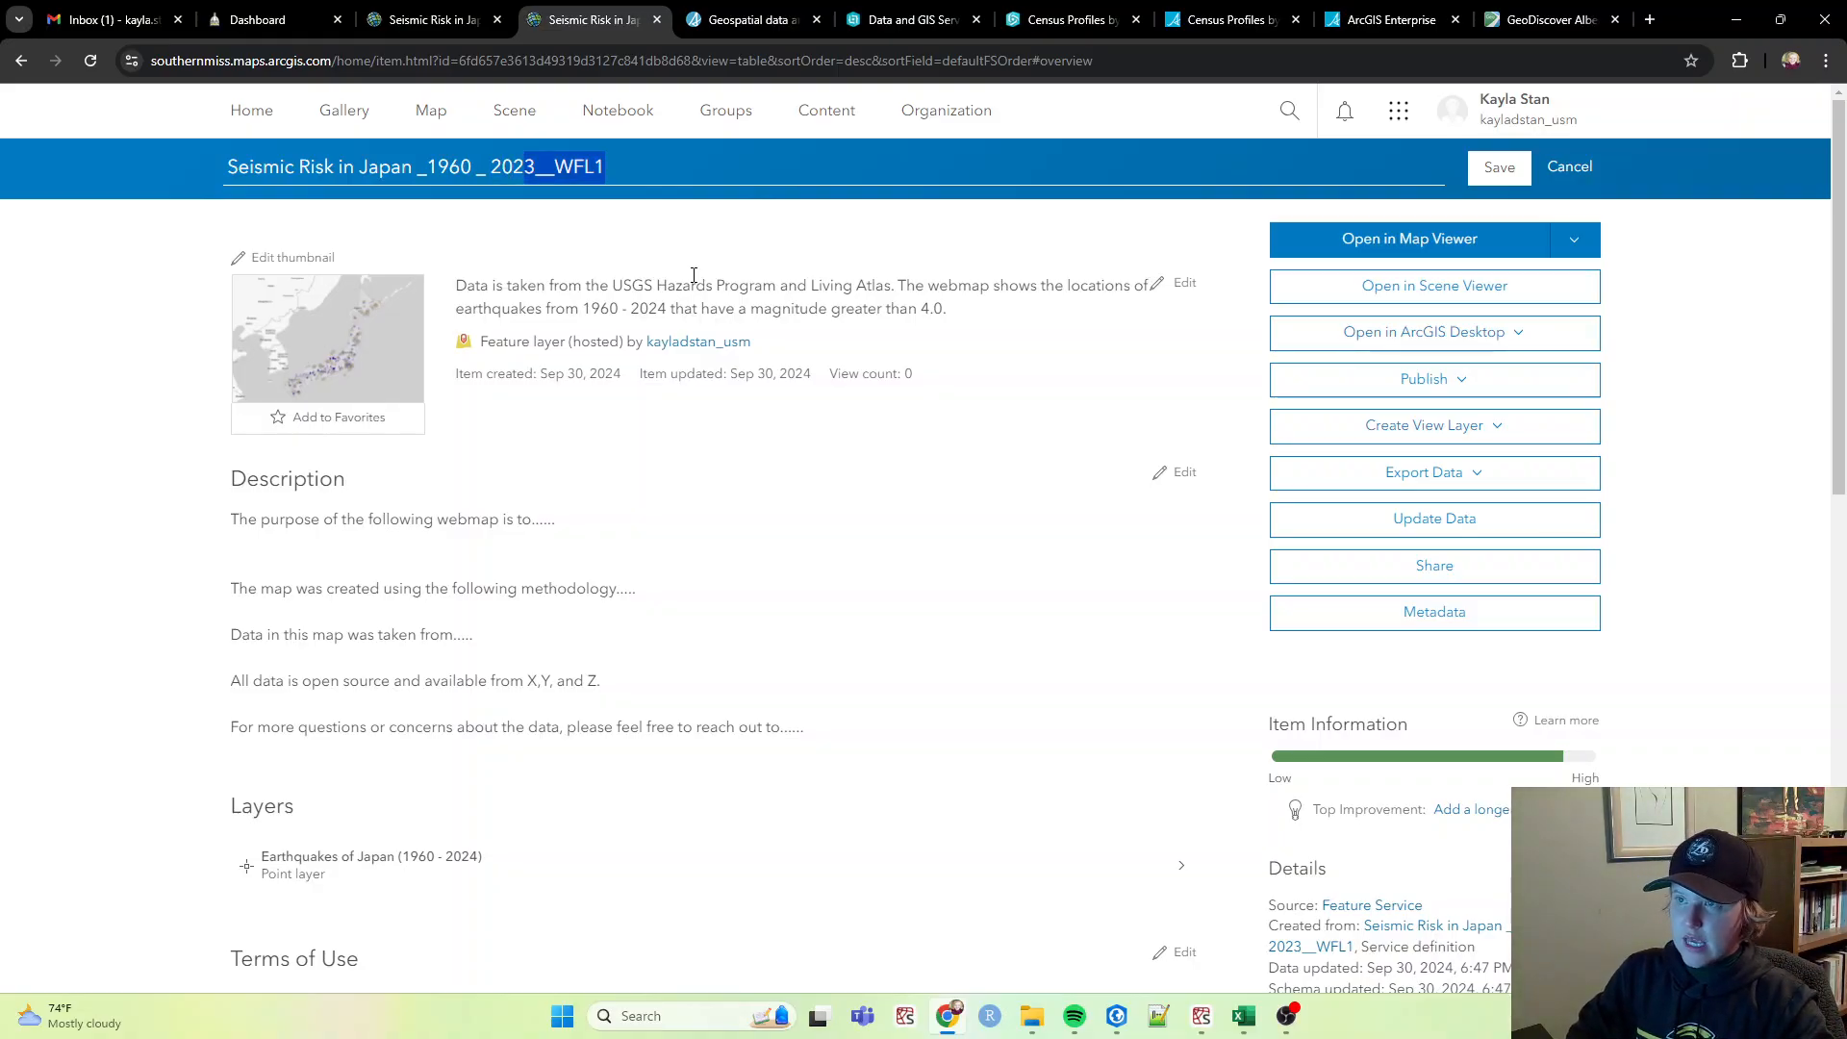
pyautogui.hotkey('shift', 'Right')
pyautogui.press('Delete')
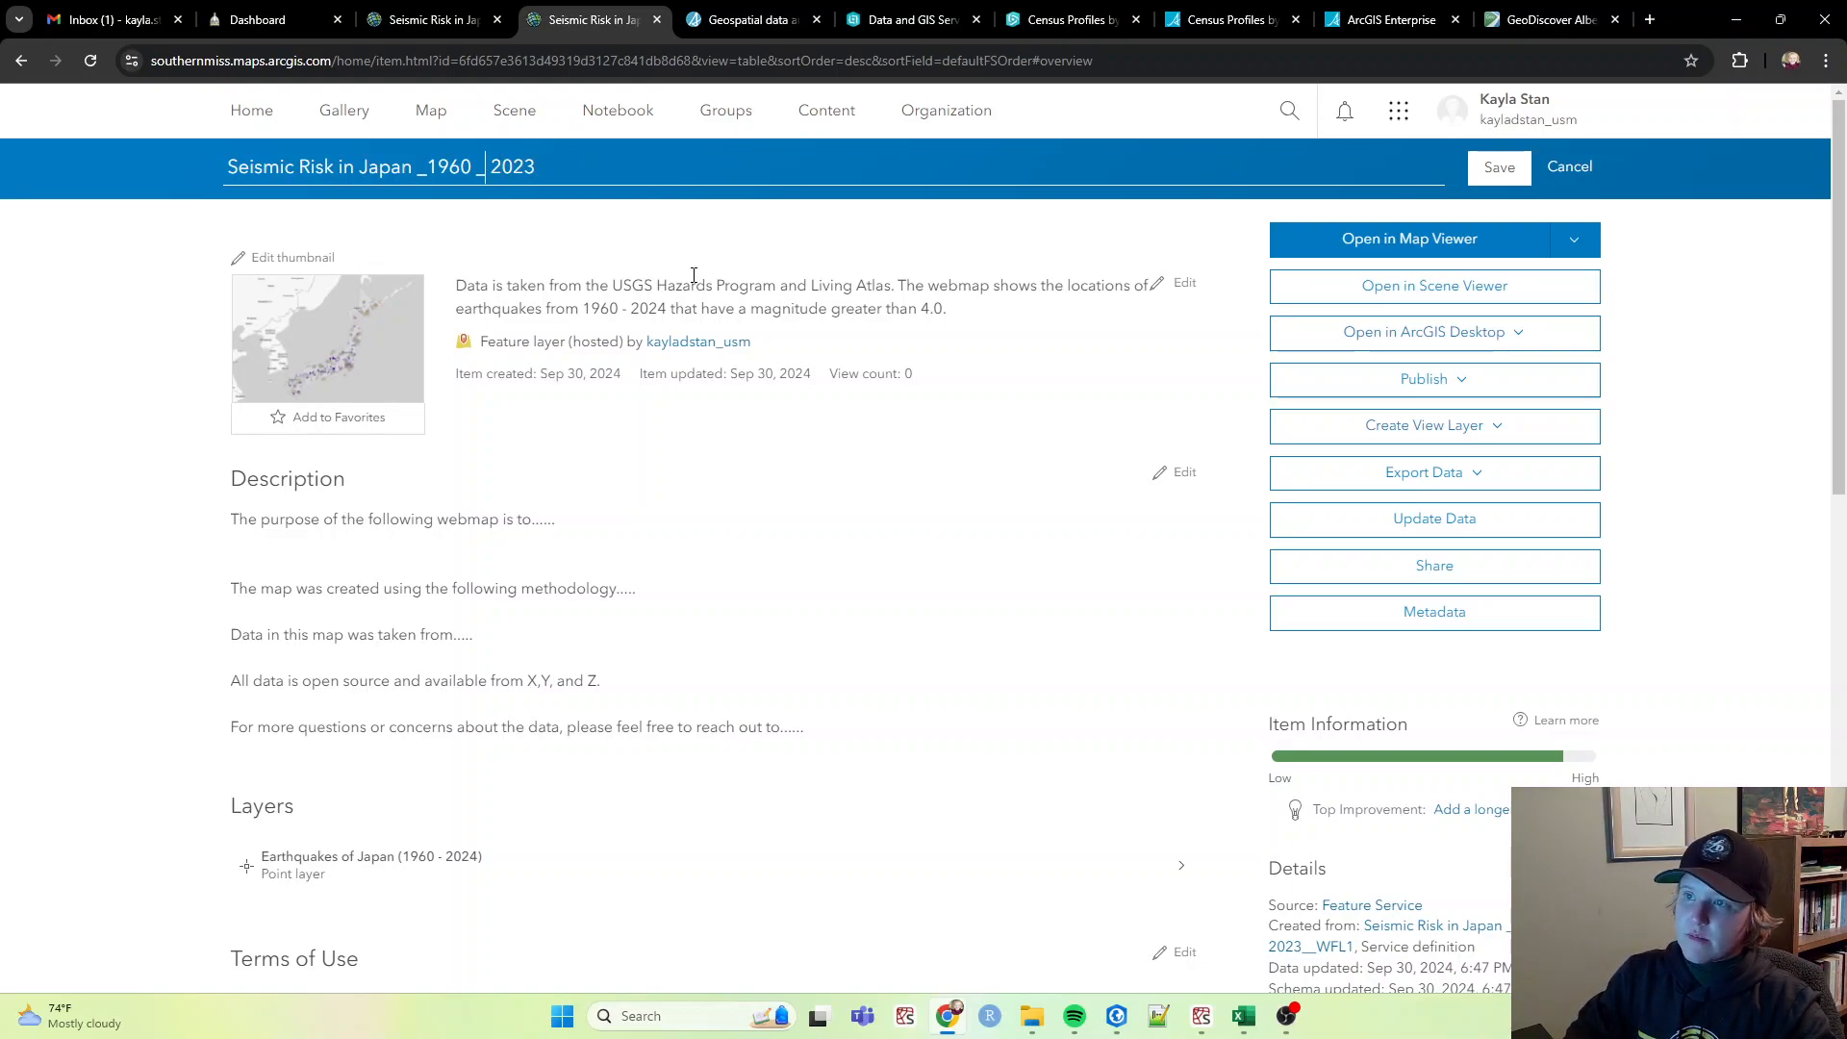
# Step: Reformat the layer's title as "Seismic Risk in Japan (1960 - 2023) - WFL" and save it
pyautogui.press('BackSpace')
pyautogui.write('-')
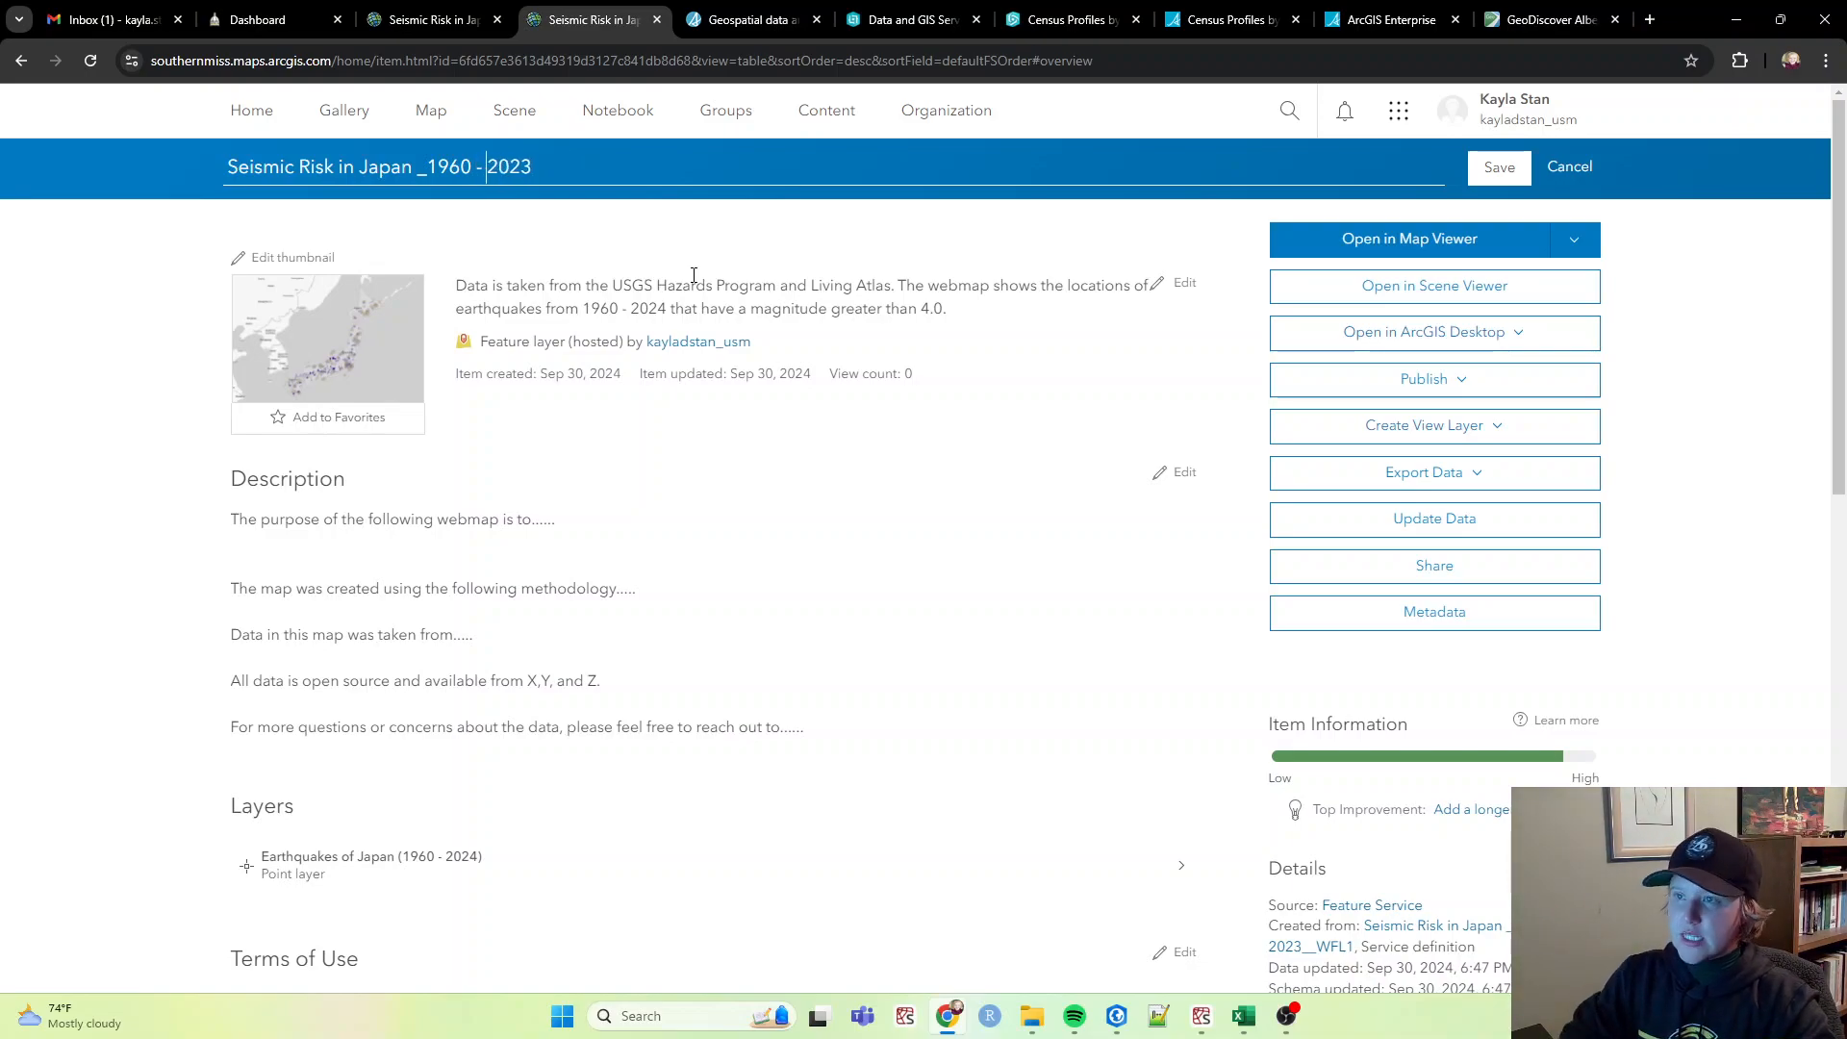
pyautogui.press('BackSpace')
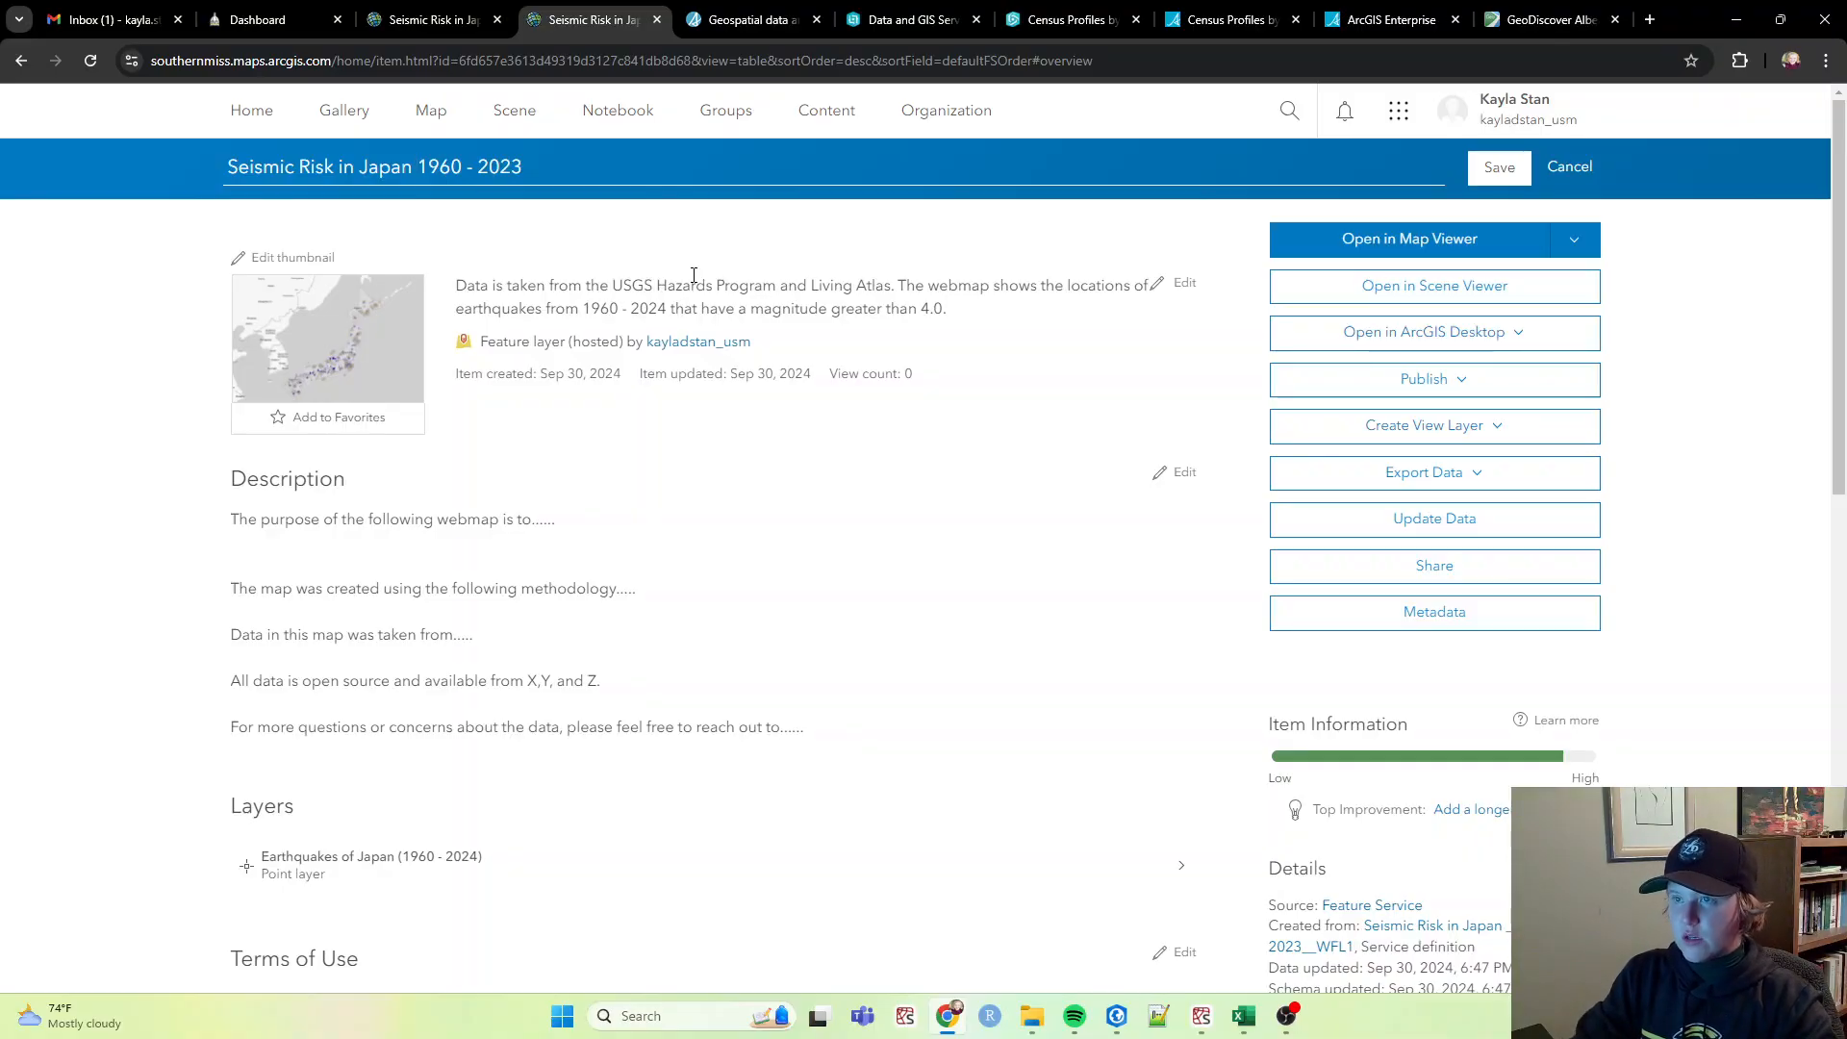
pyautogui.write('(1')
pyautogui.press('Left')
pyautogui.press('Left')
pyautogui.press('BackSpace')
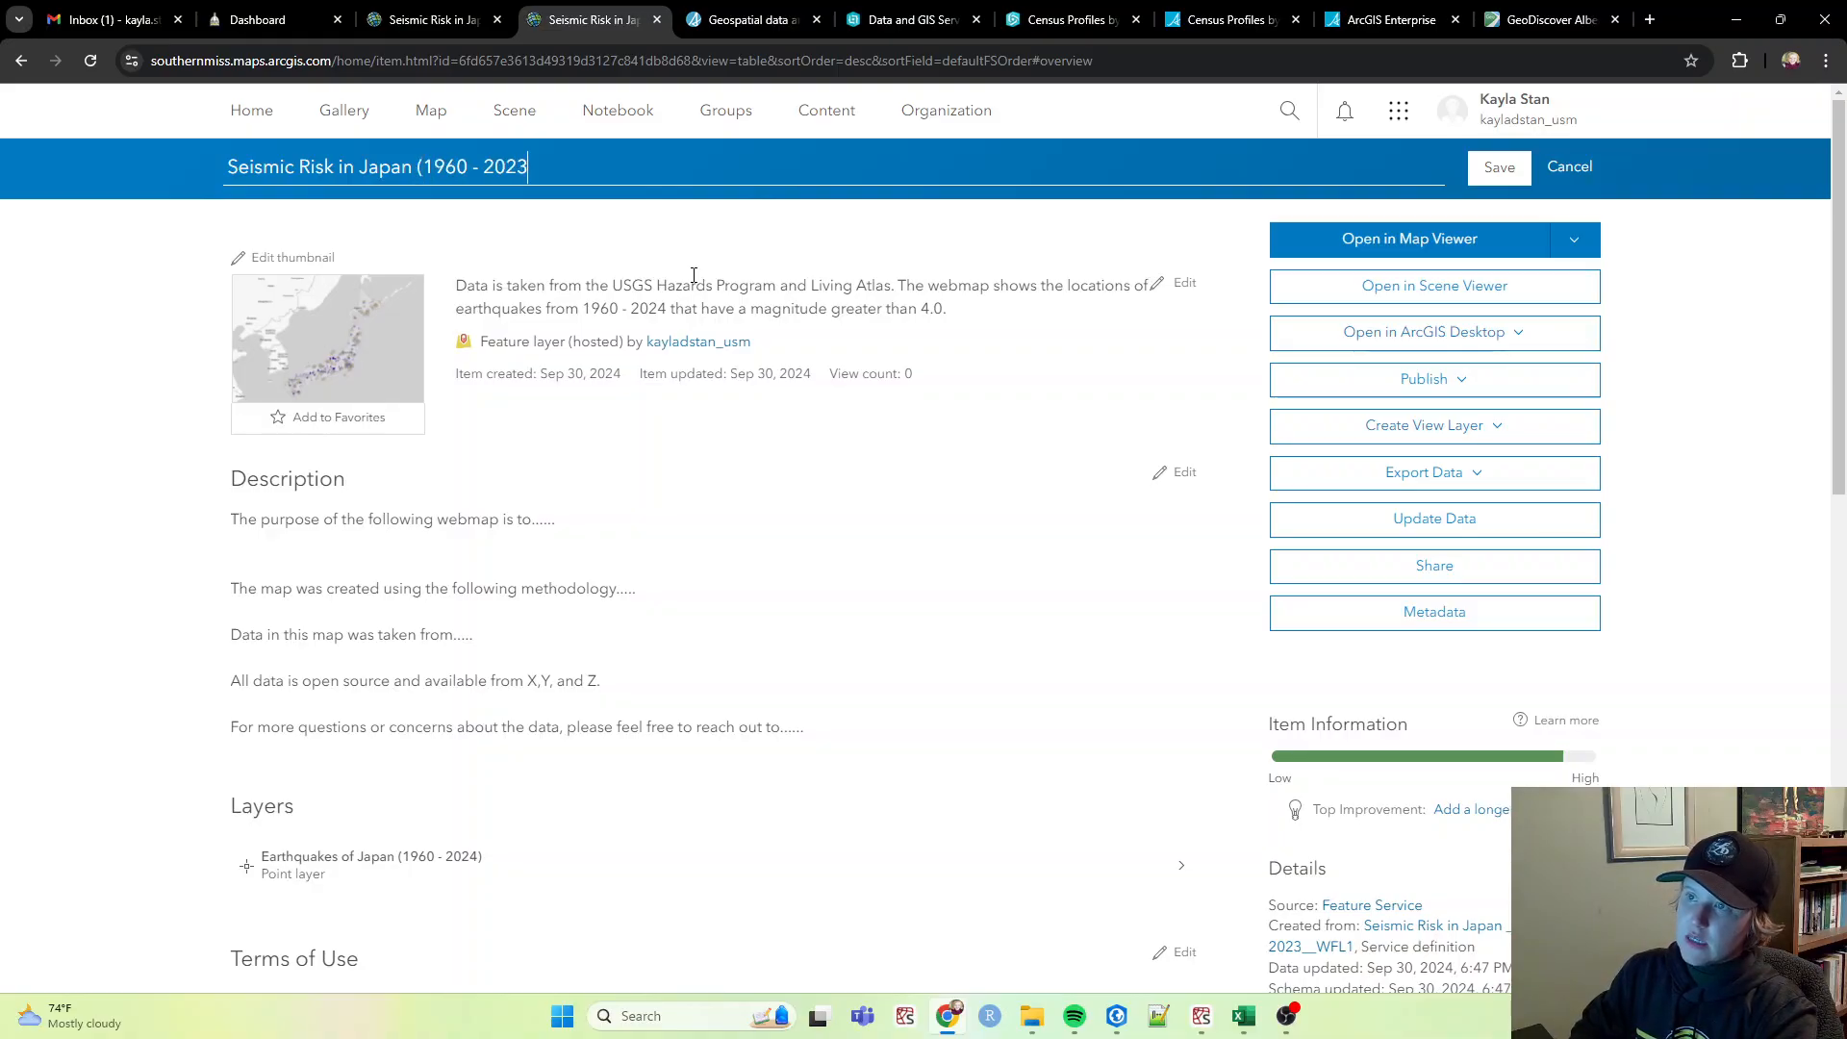
pyautogui.write(') - WF')
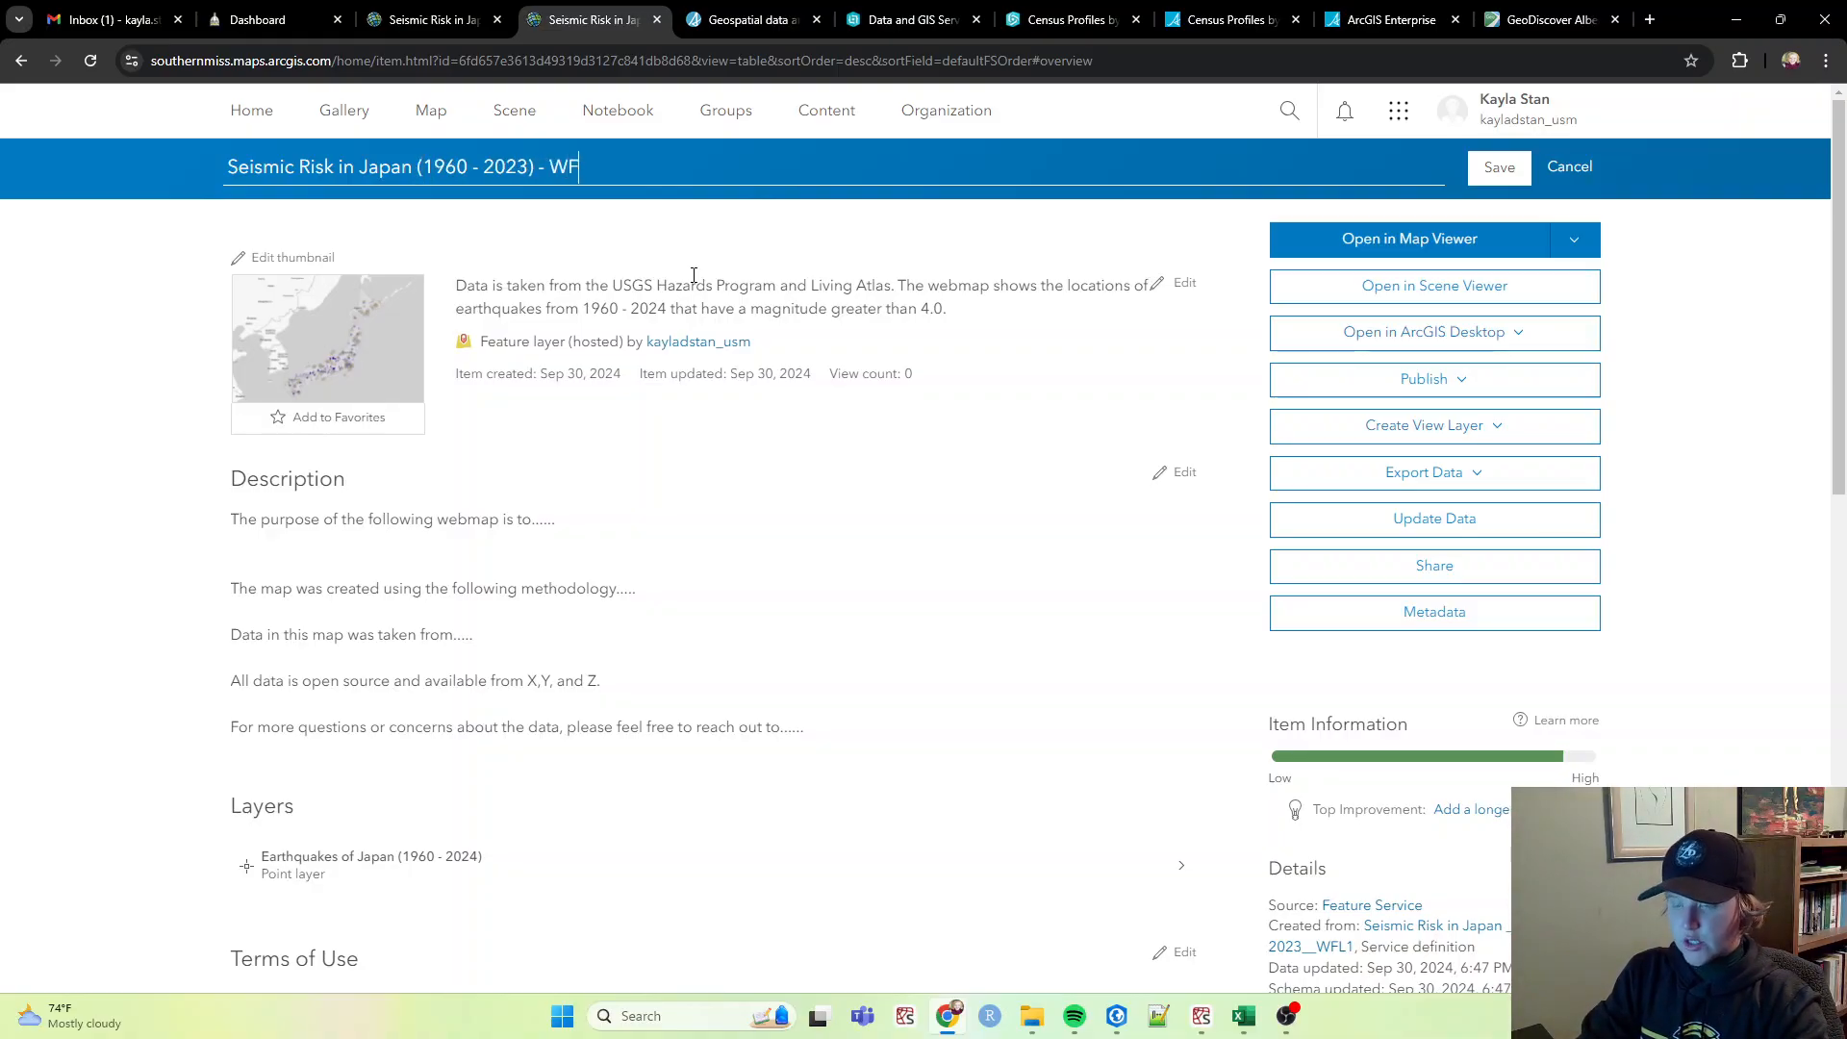
pyautogui.write('L')
pyautogui.click(1499, 167)
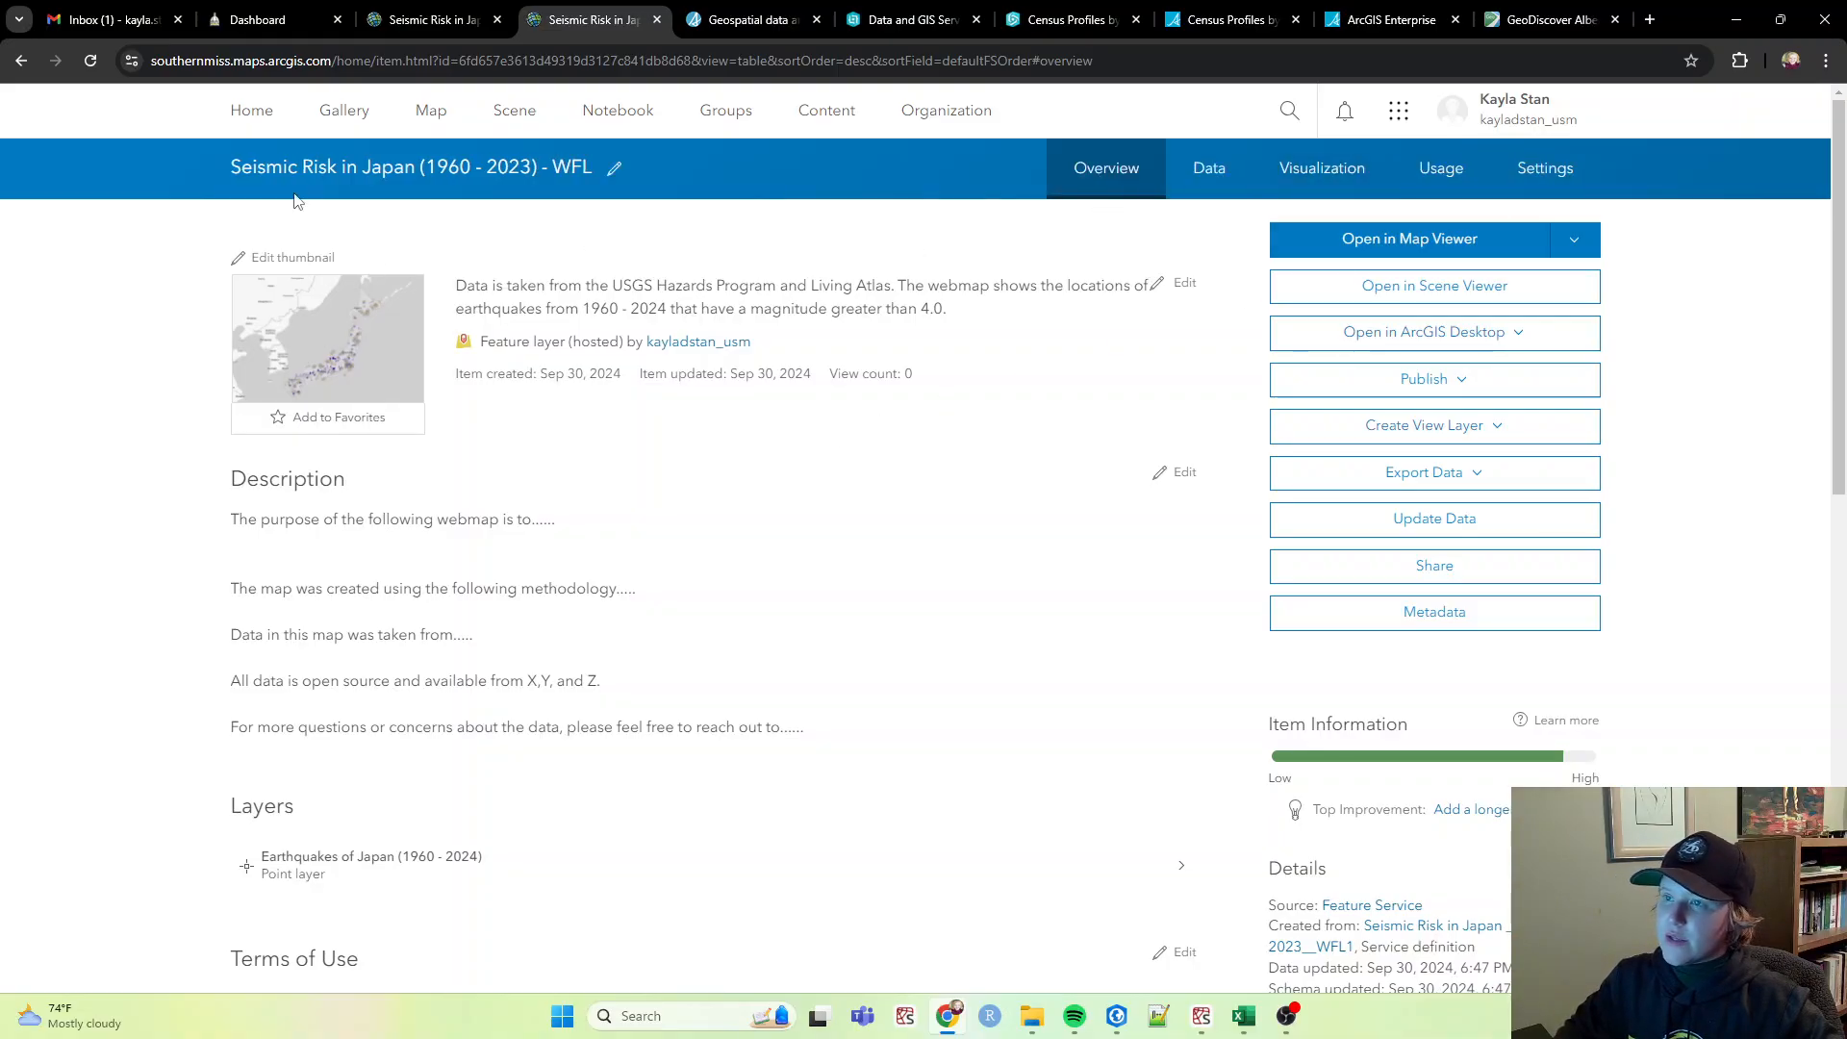
pyautogui.moveTo(236, 169); pyautogui.dragTo(618, 174)
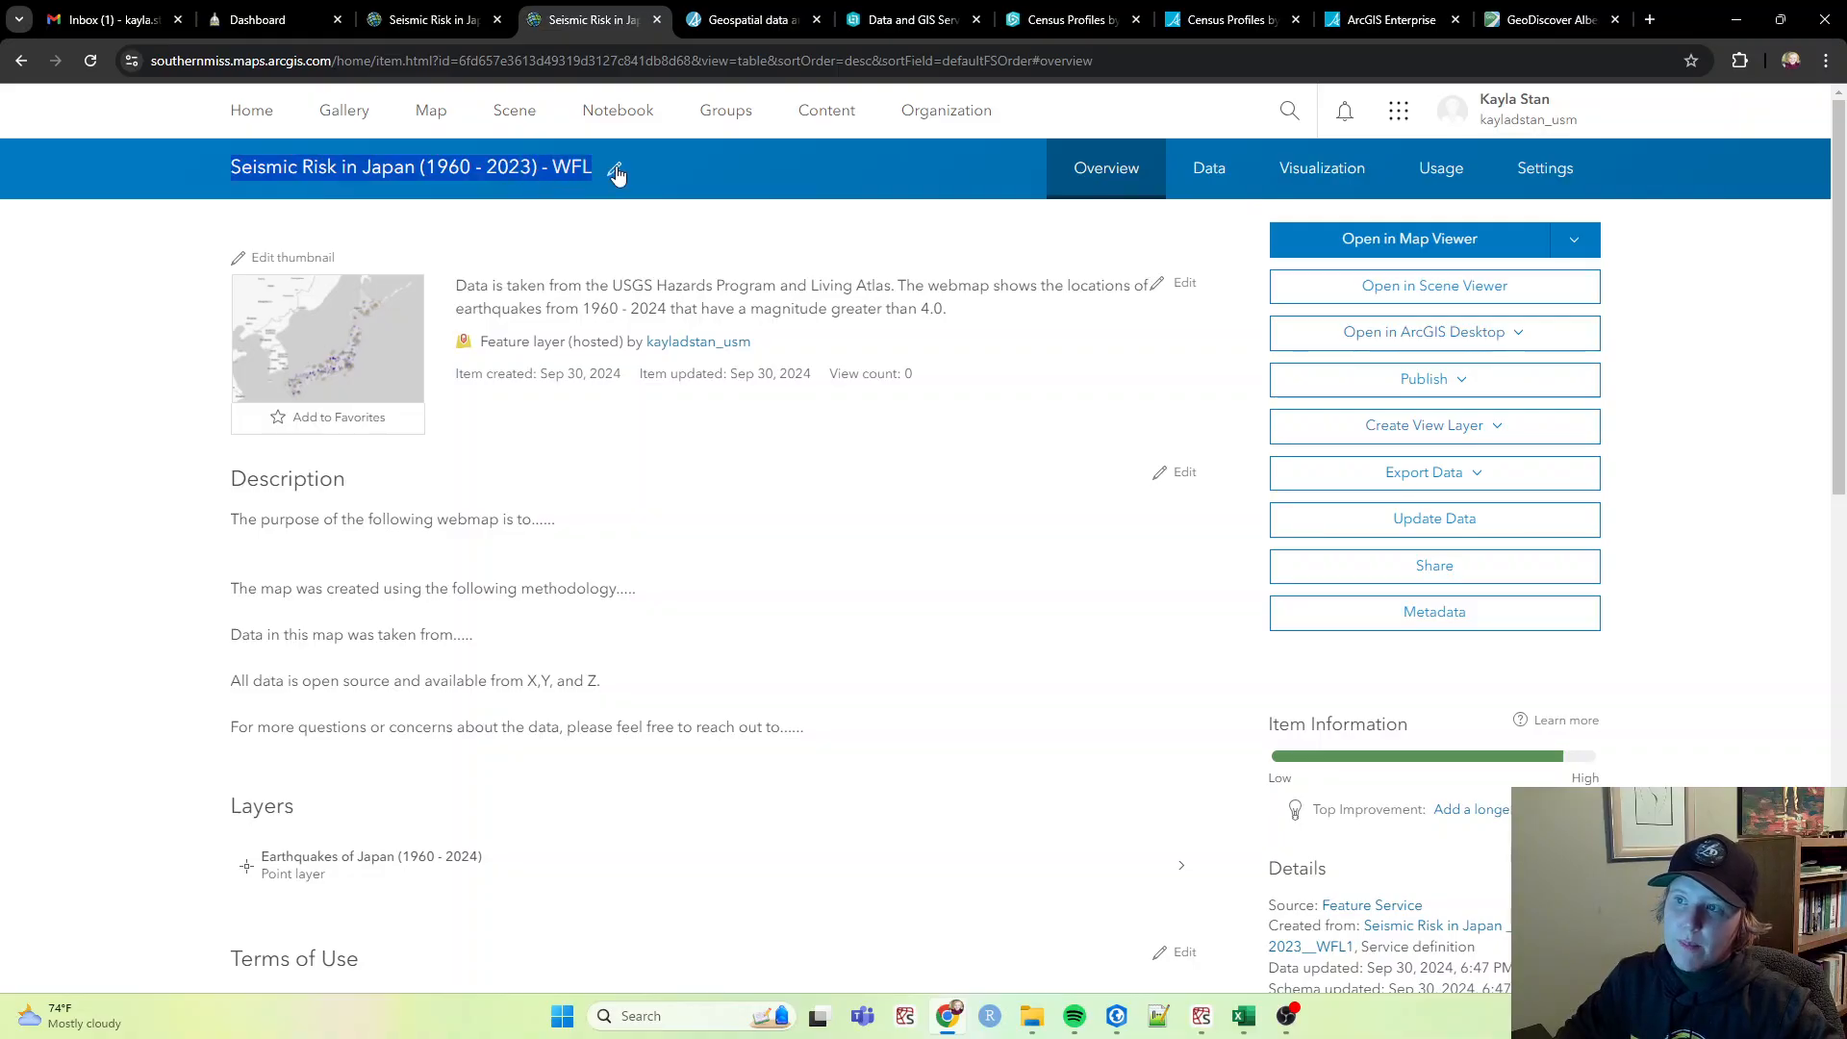
pyautogui.click(541, 171)
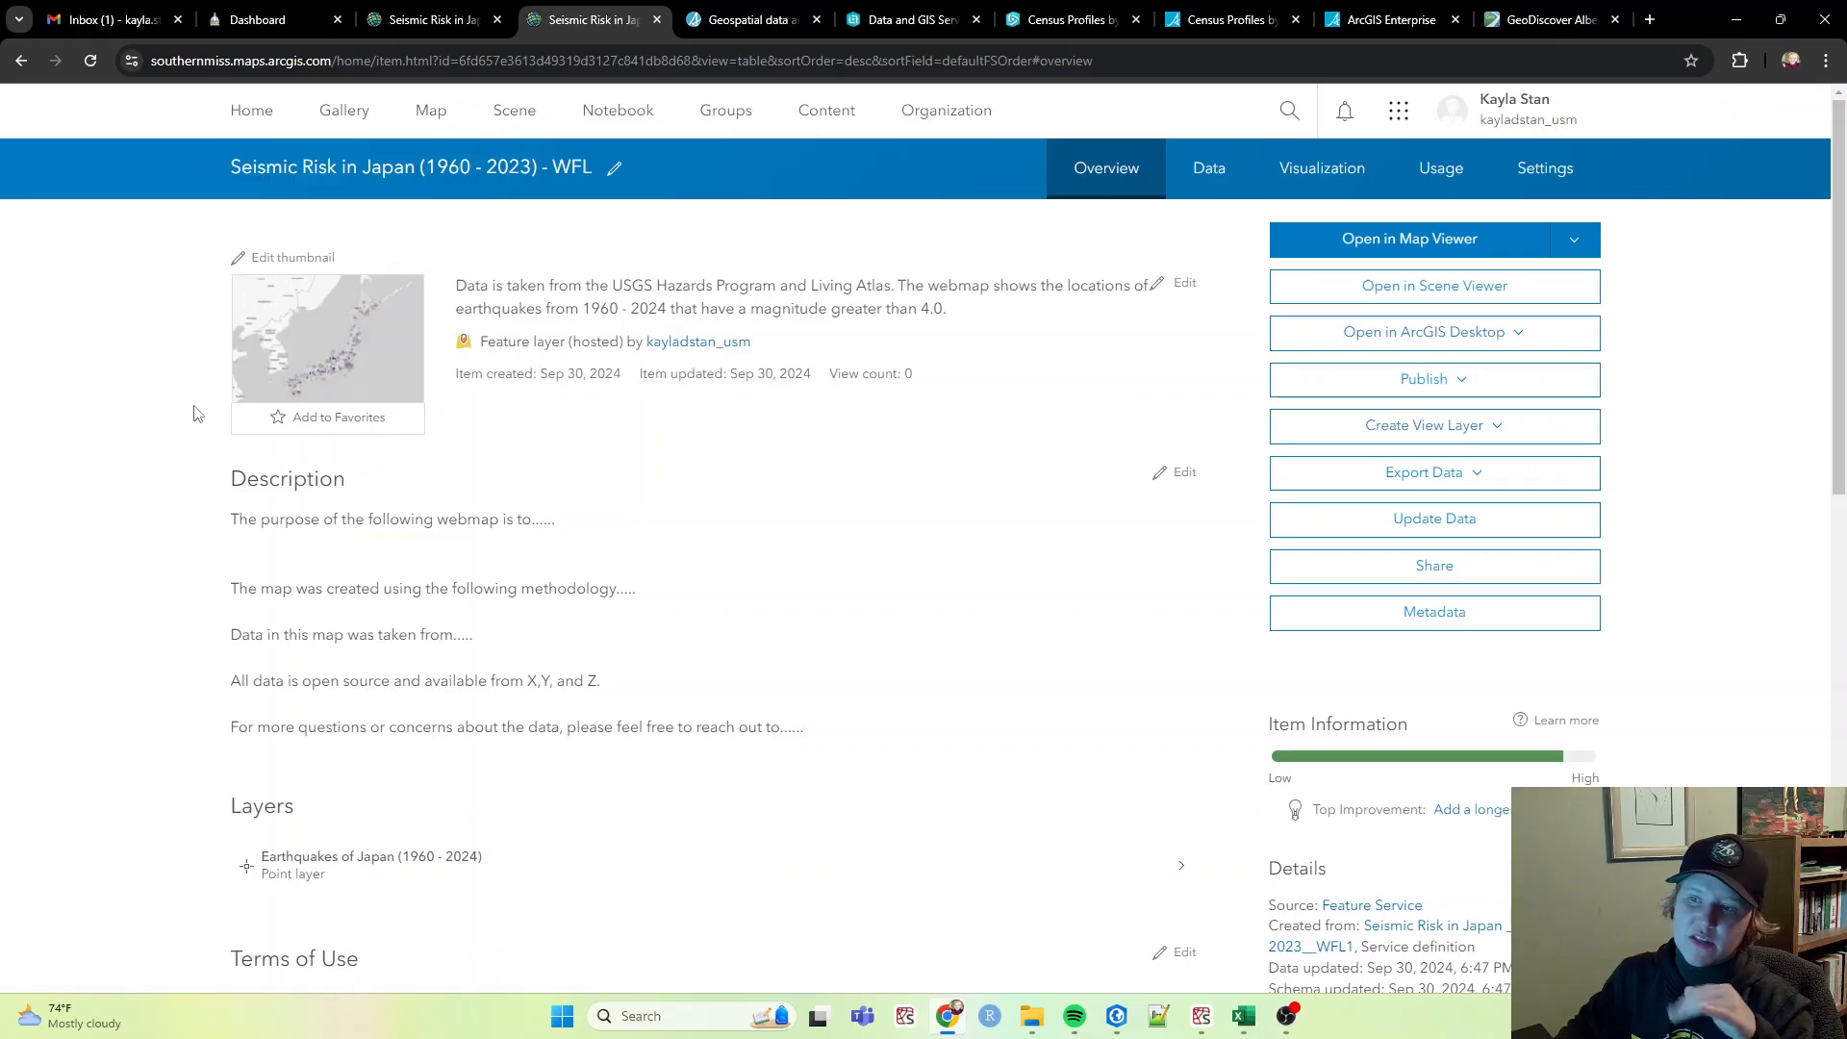
# Step: Go from the content list to the Seismic Risk in Japan (1960 - 2023) web map's item page and open the map in Map Viewer
pyautogui.click(818, 120)
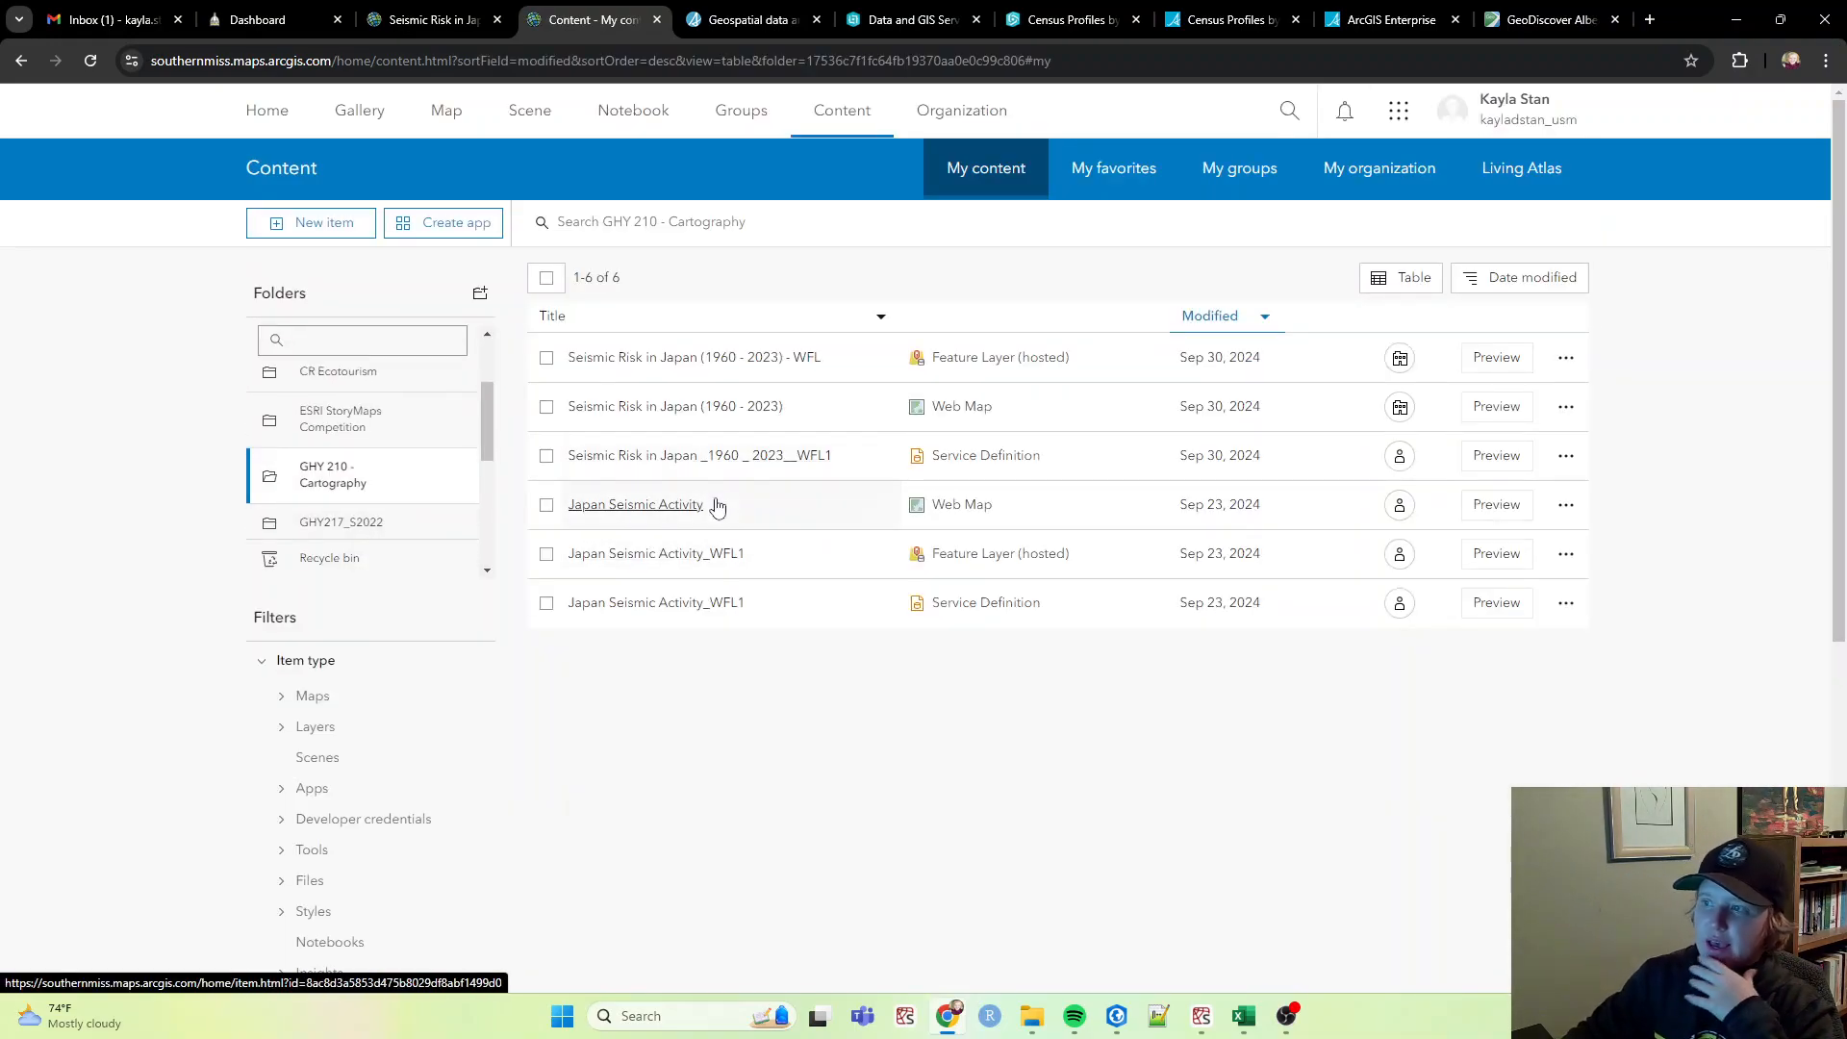
pyautogui.click(698, 416)
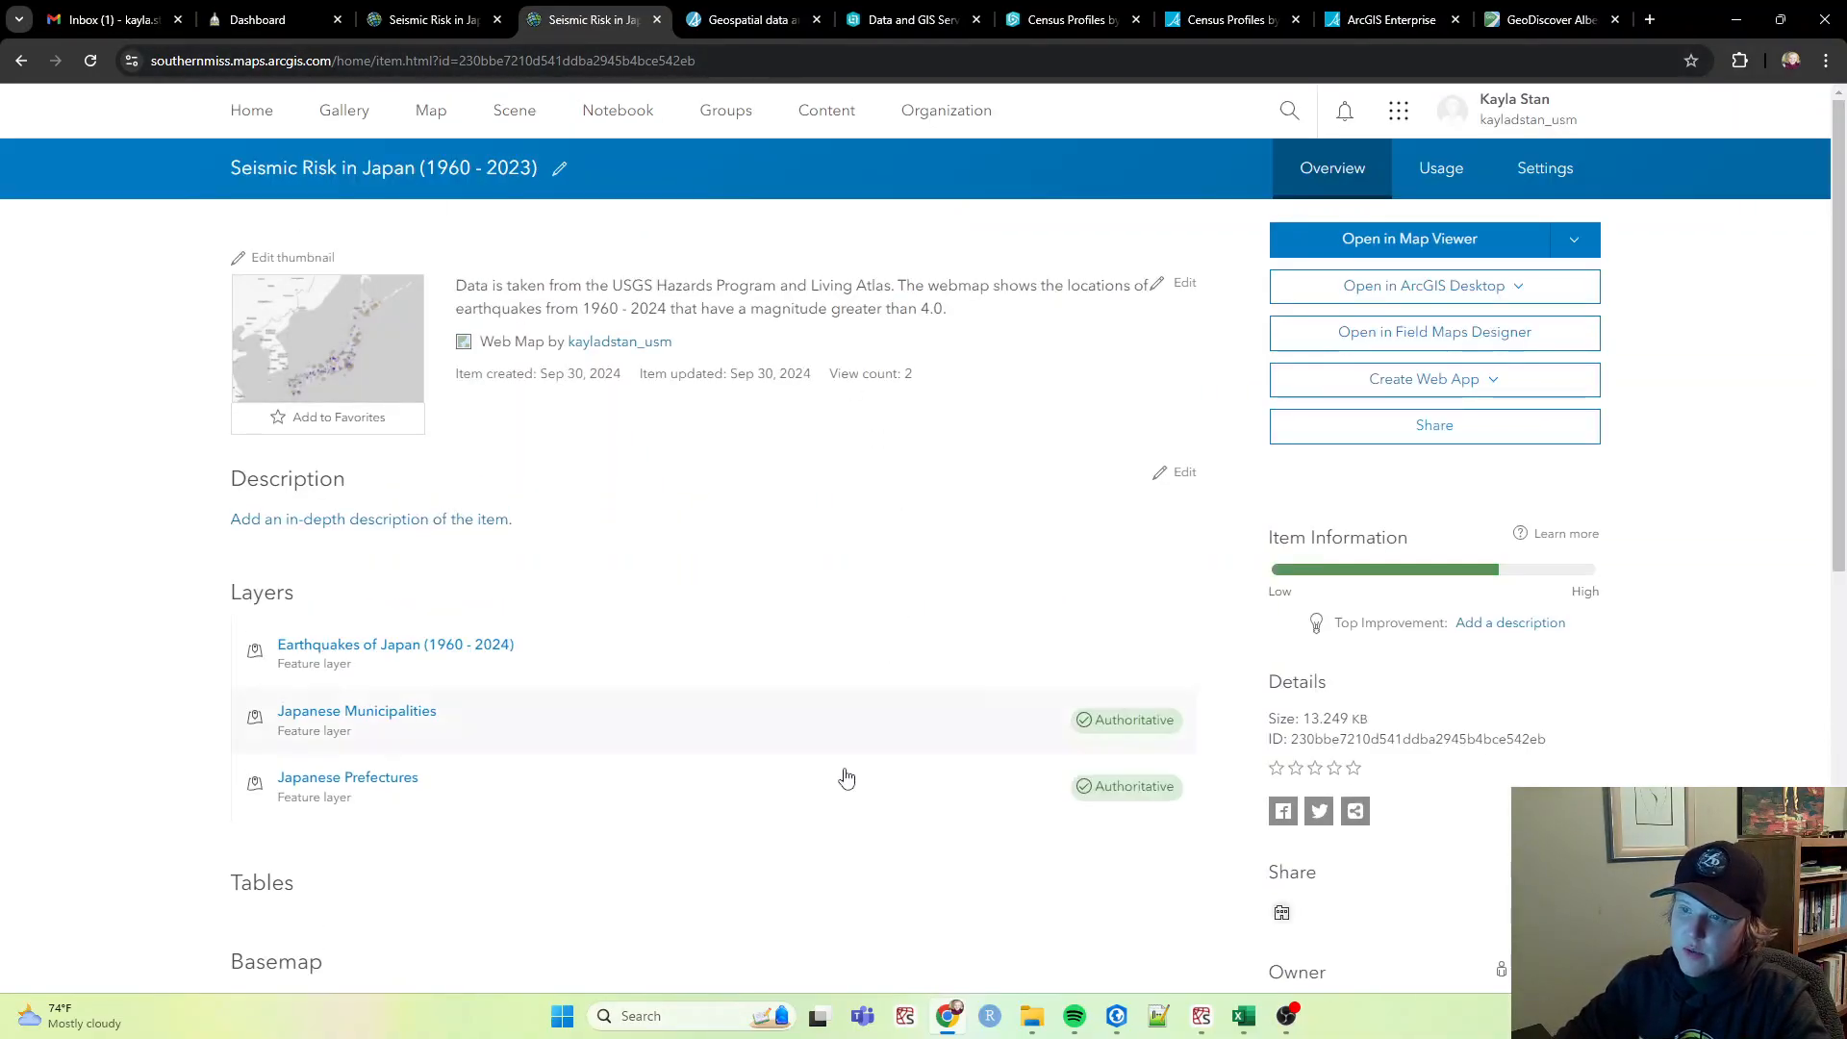
pyautogui.scroll(-8, 1220, 548)
pyautogui.scroll(3, 1318, 794)
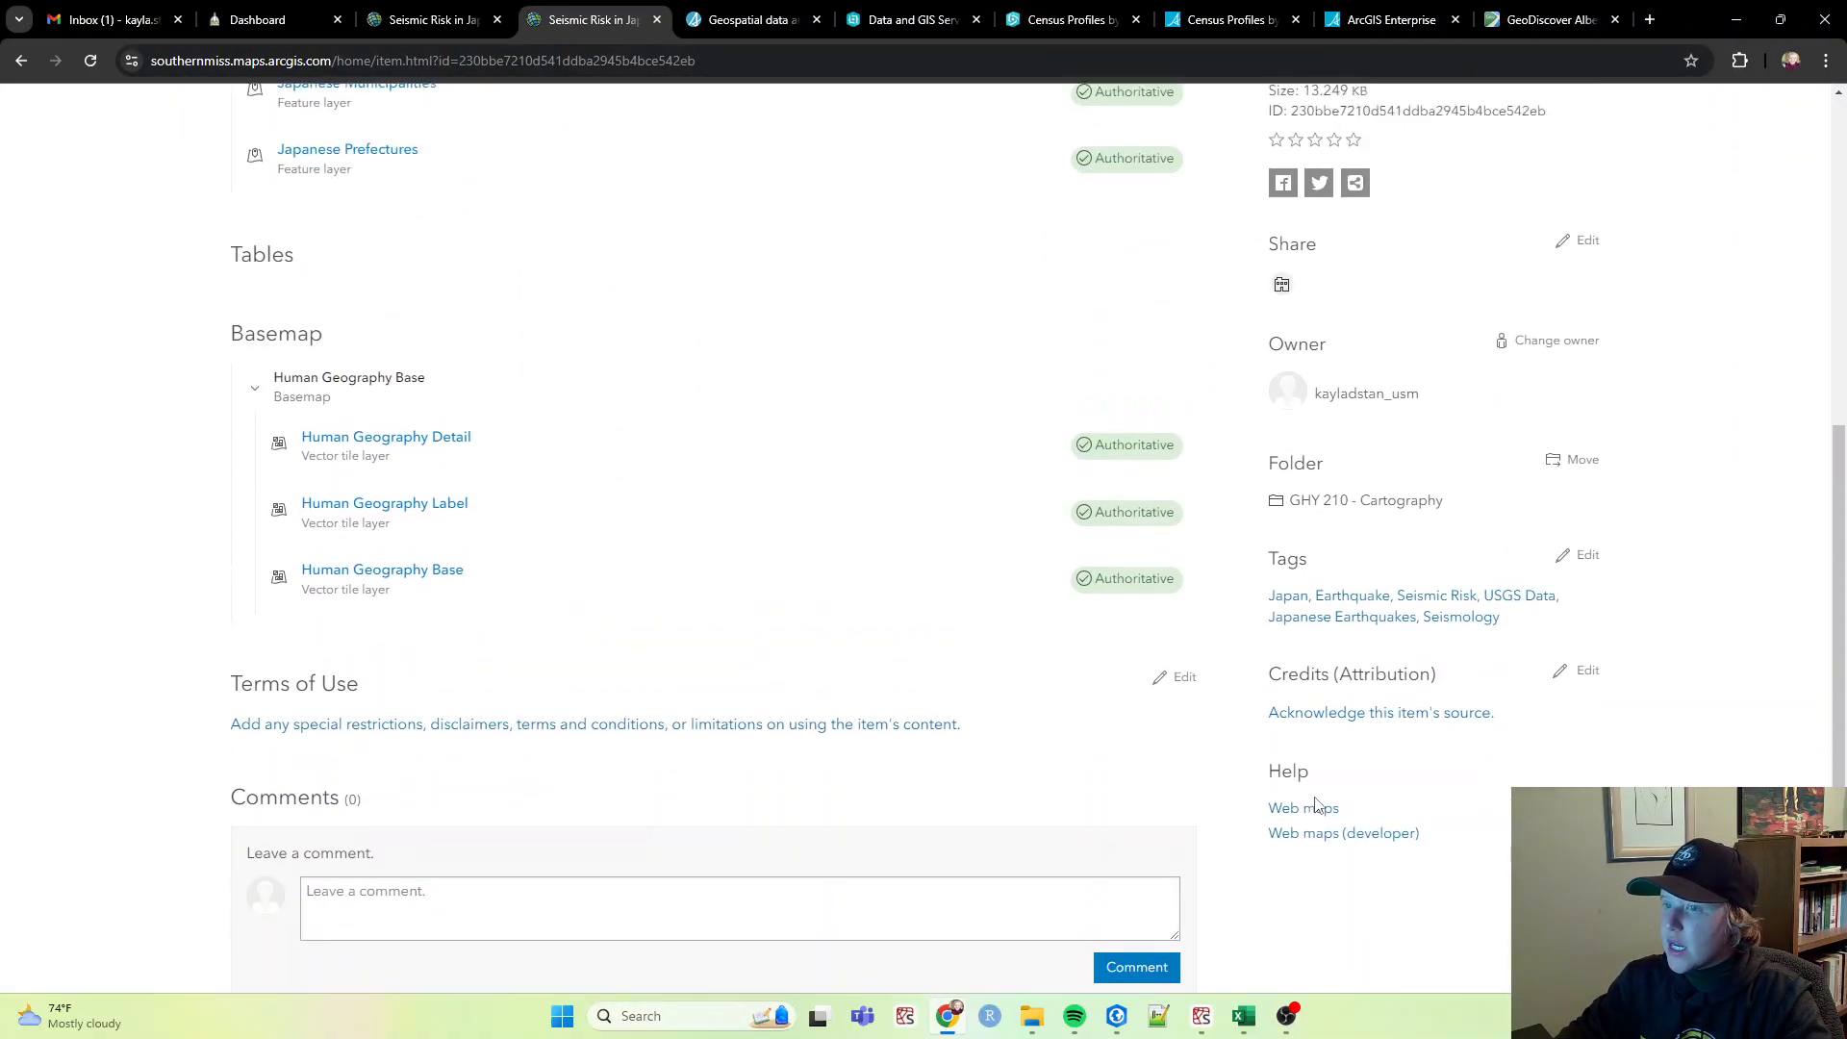
pyautogui.scroll(5, 1457, 558)
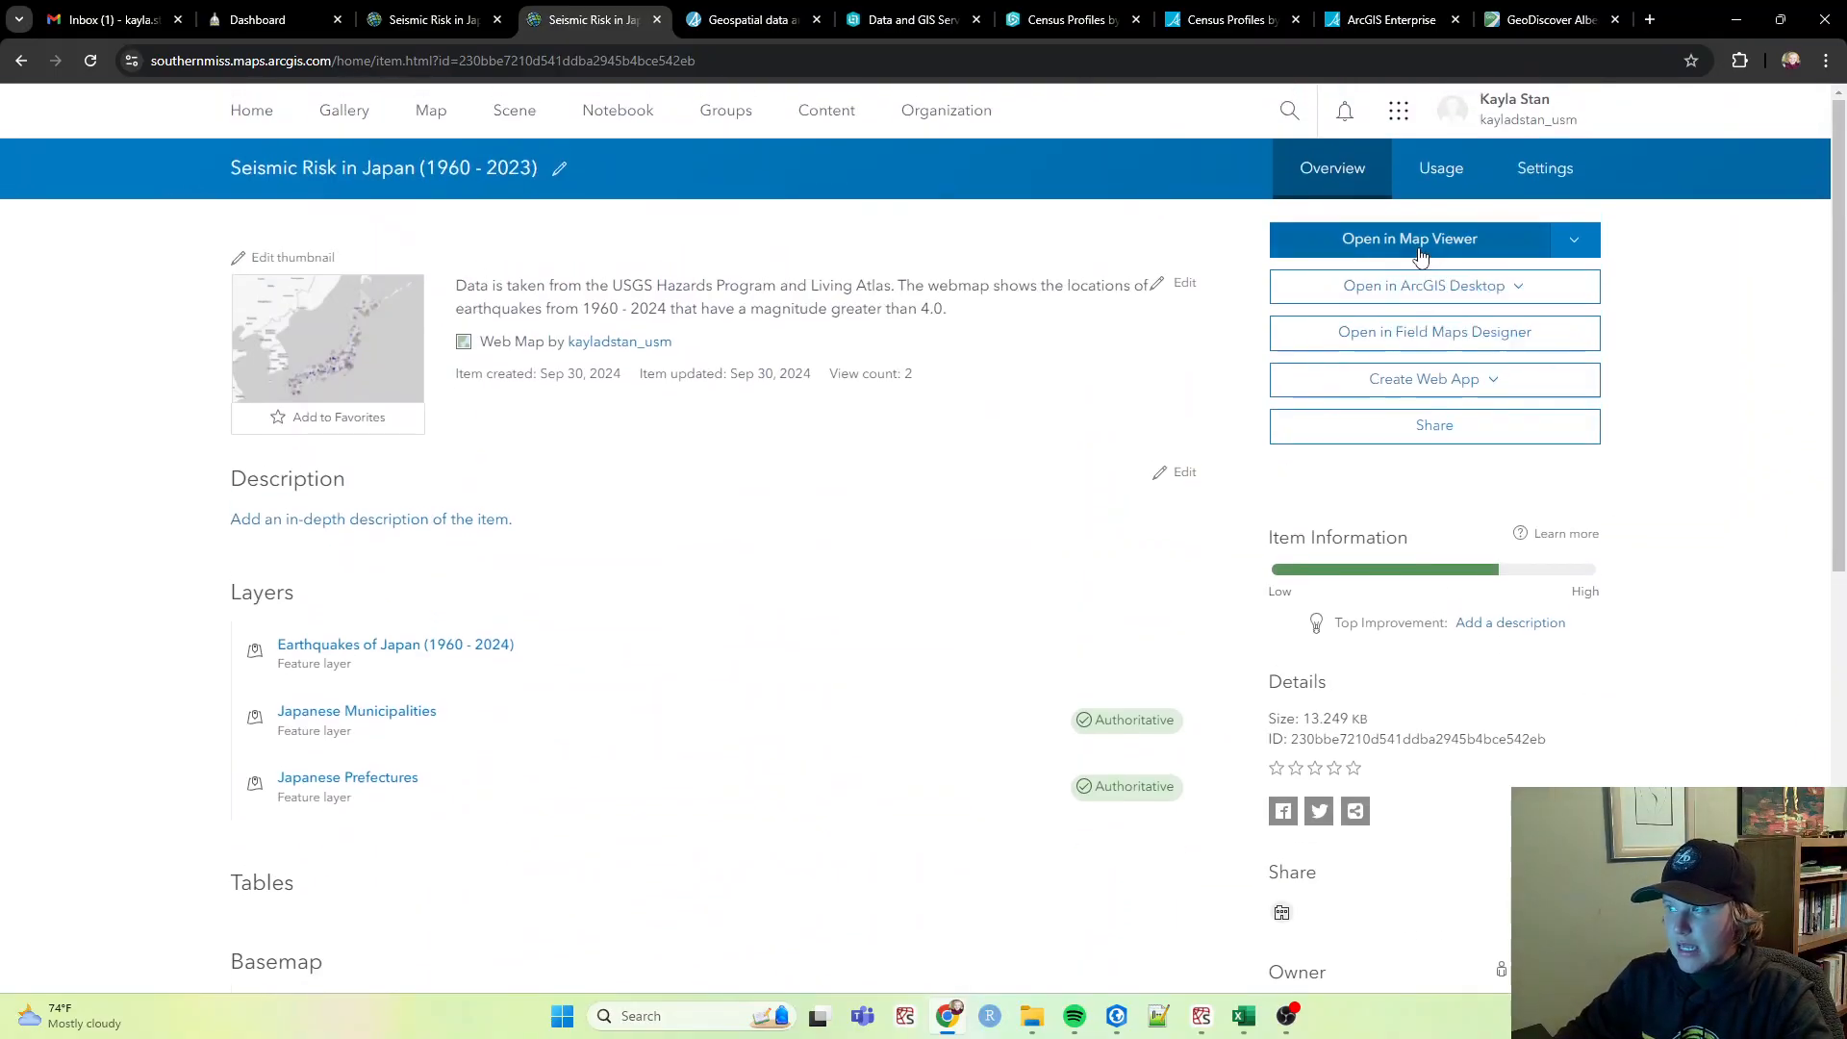
pyautogui.click(1415, 242)
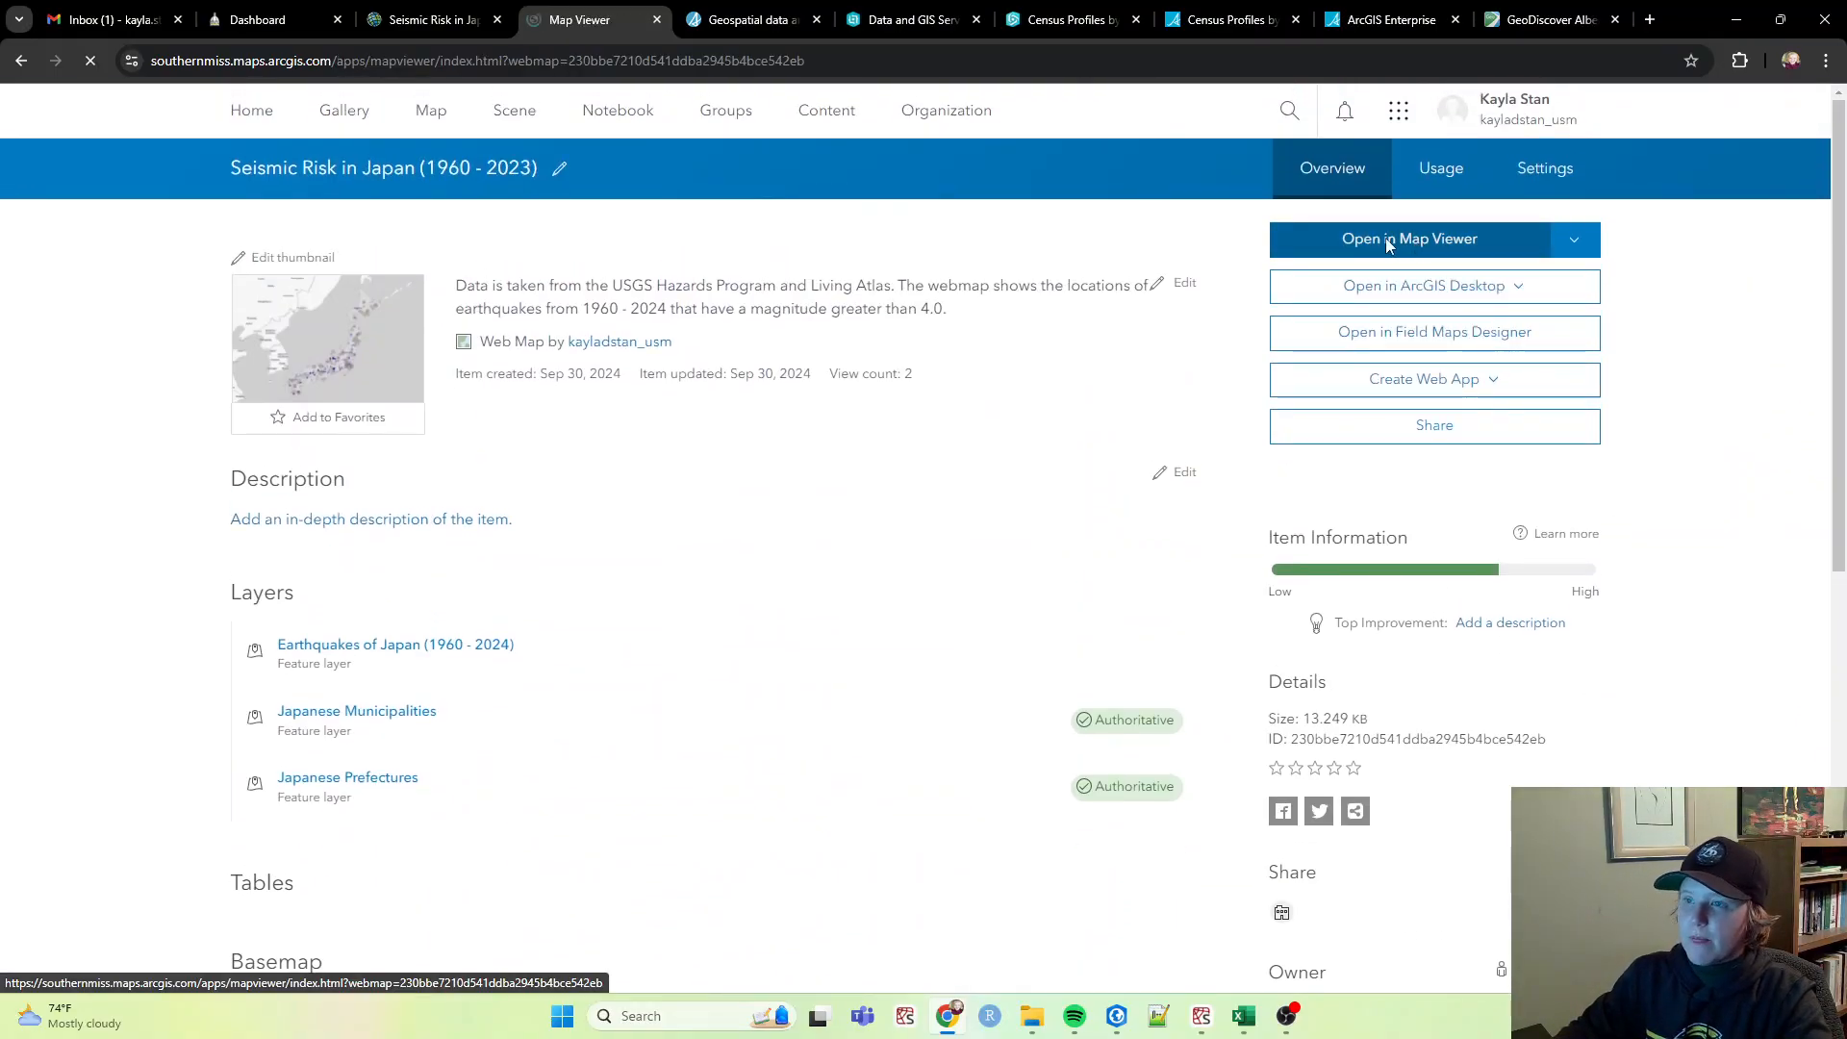